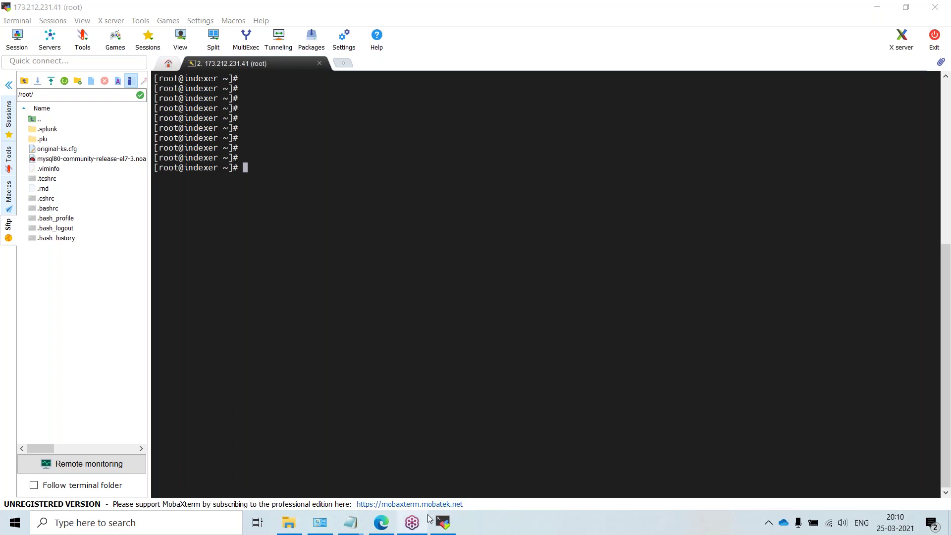
Step: Bring up the Classwork page and scroll Linux commands.docx to its System Info and Compression lists
{"action": "left_click", "coordinate": [385, 523]}
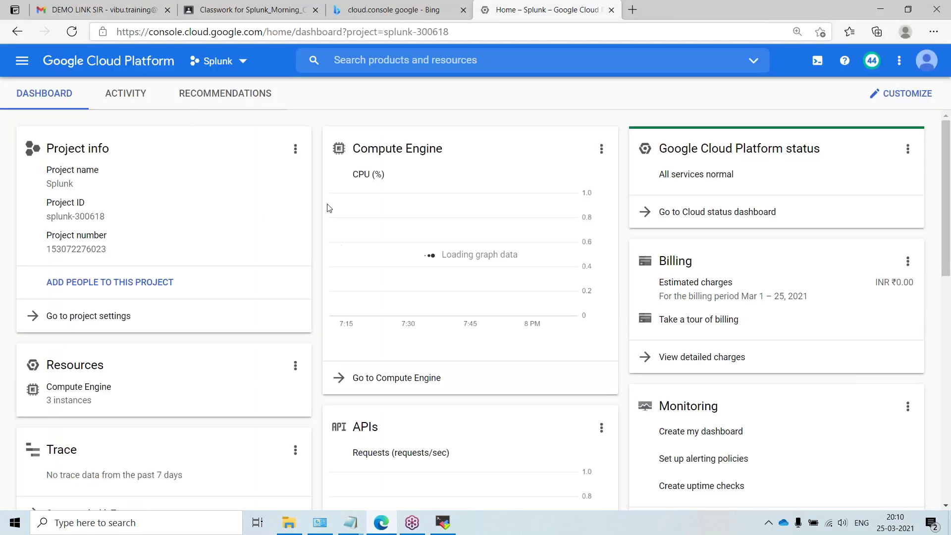
{"action": "left_click", "coordinate": [256, 9]}
{"action": "scroll", "coordinate": [315, 378], "scroll_direction": "down", "scroll_amount": 3}
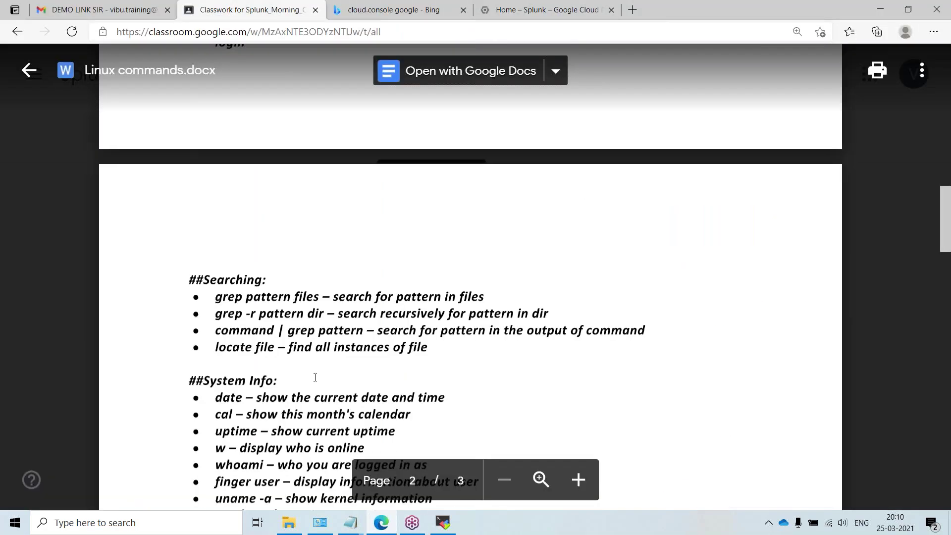
{"action": "scroll", "coordinate": [312, 376], "scroll_direction": "up", "scroll_amount": 10}
{"action": "scroll", "coordinate": [312, 376], "scroll_direction": "up", "scroll_amount": 10}
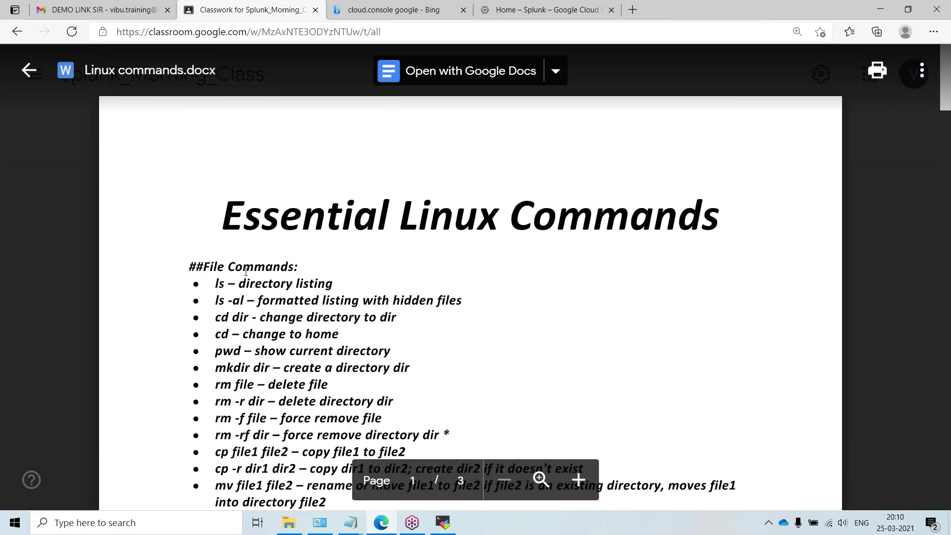
{"action": "scroll", "coordinate": [253, 286], "scroll_direction": "down", "scroll_amount": 8}
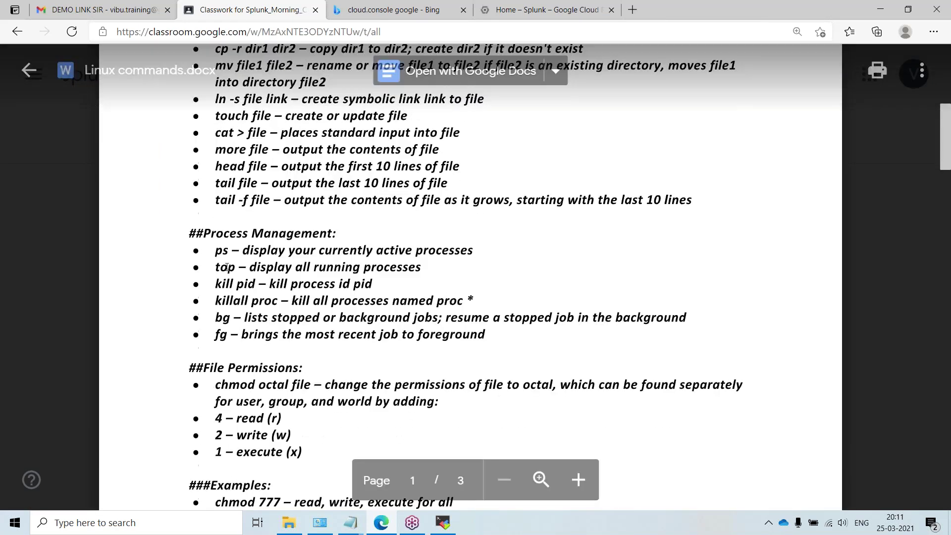
{"action": "scroll", "coordinate": [304, 257], "scroll_direction": "down", "scroll_amount": 3}
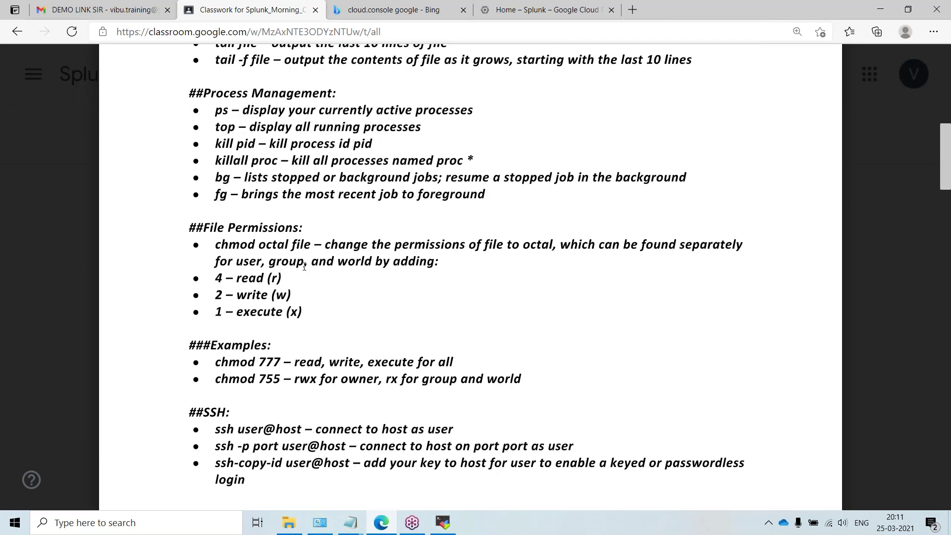
{"action": "scroll", "coordinate": [278, 285], "scroll_direction": "down", "scroll_amount": 6}
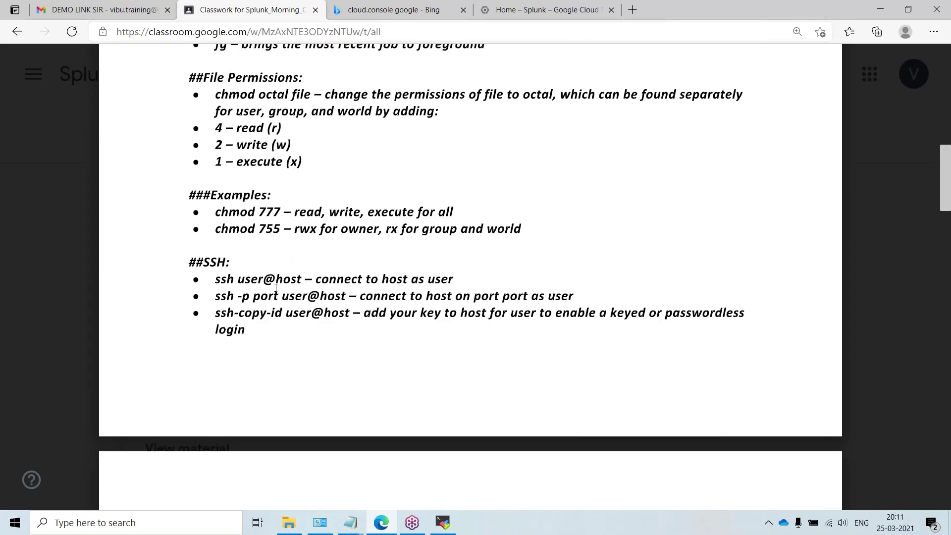
{"action": "scroll", "coordinate": [275, 288], "scroll_direction": "down", "scroll_amount": 7}
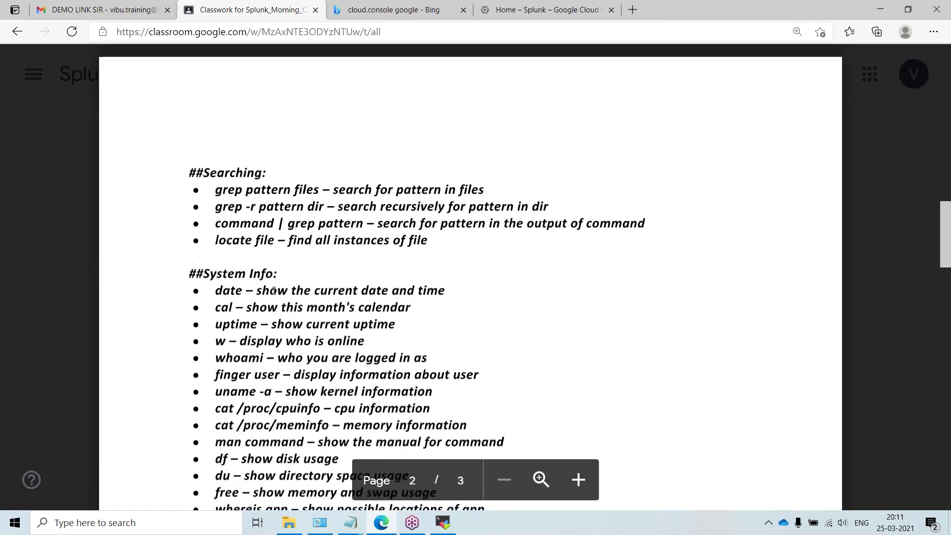
{"action": "scroll", "coordinate": [274, 290], "scroll_direction": "down", "scroll_amount": 3}
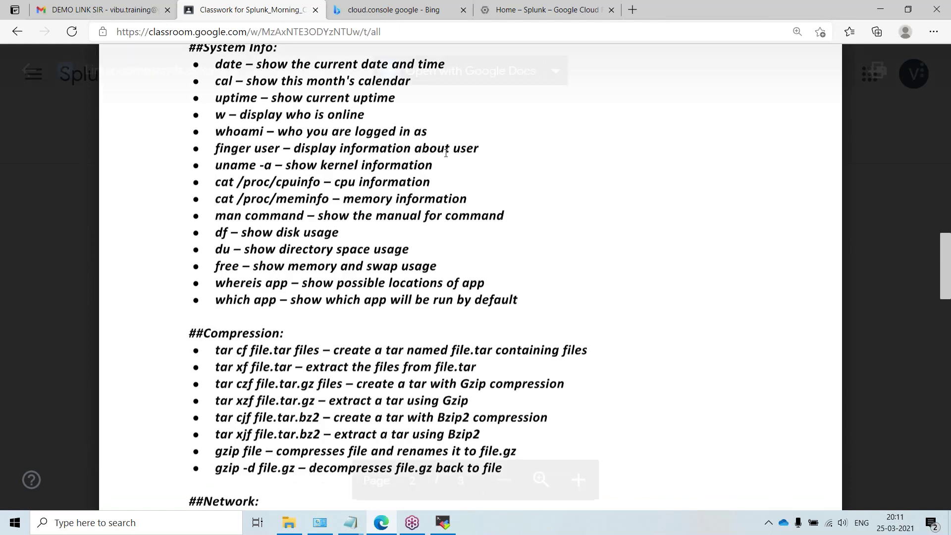
Step: Back in the indexer terminal, list the home directory and clear the screen
{"action": "left_click", "coordinate": [877, 10]}
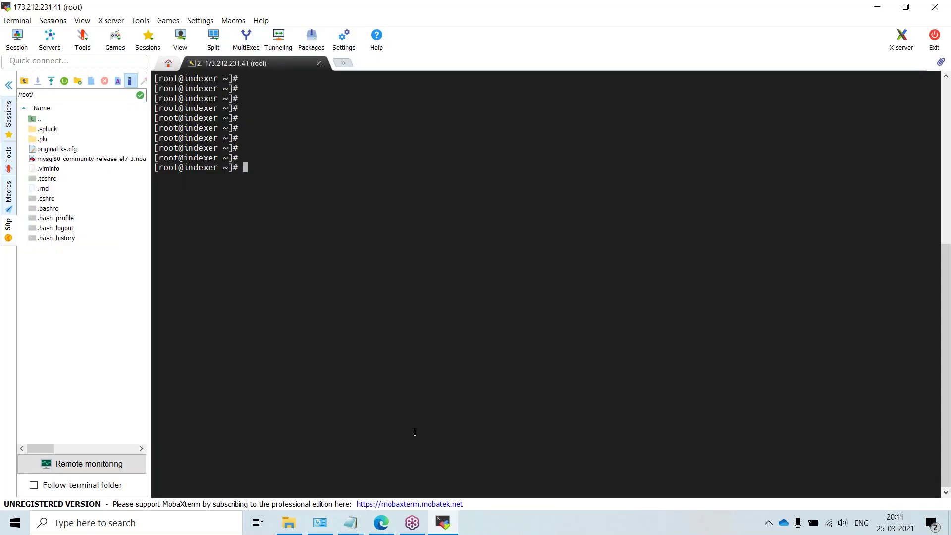
{"action": "key", "text": "Return"}
{"action": "key", "text": "Return"}
{"action": "key", "text": "Return"}
{"action": "key", "text": "Return"}
{"action": "key", "text": "Return"}
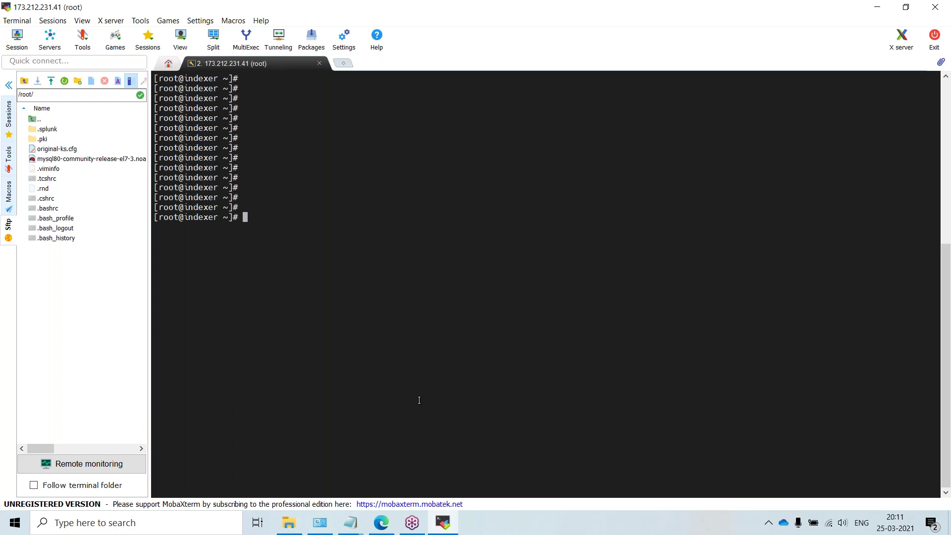
{"action": "type", "text": "ls"}
{"action": "key", "text": "Return"}
{"action": "type", "text": "m"}
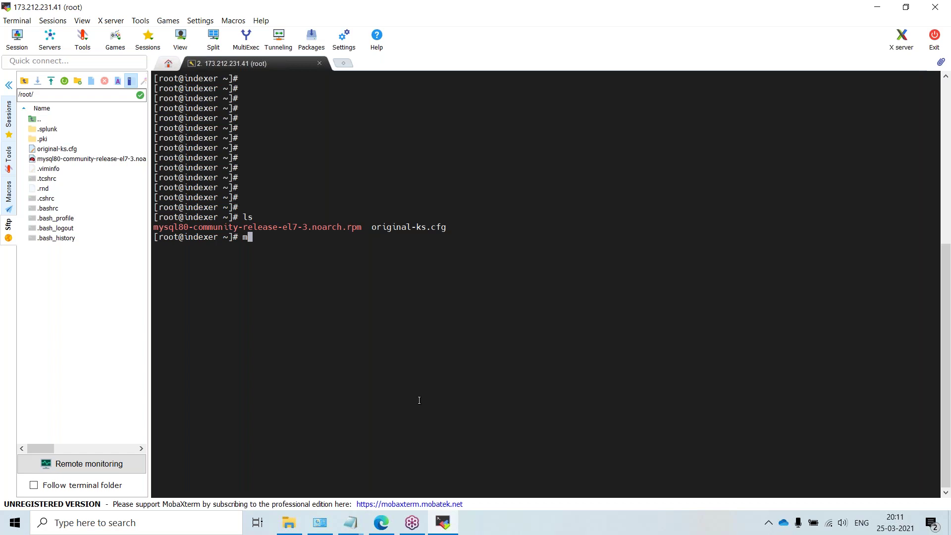
{"action": "key", "text": "Return"}
{"action": "key", "text": "ctrl+l"}
{"action": "key", "text": "Return"}
{"action": "key", "text": "Return"}
{"action": "key", "text": "Return"}
{"action": "key", "text": "Return"}
{"action": "key", "text": "Return"}
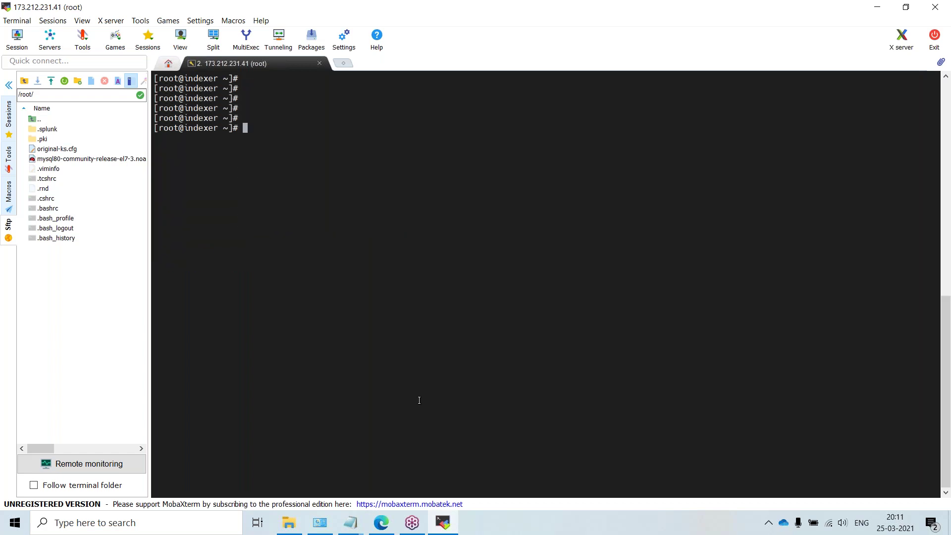
Step: List the server's top-level directories with ls / and change into /demo
{"action": "type", "text": "ls /"}
{"action": "key", "text": "Return"}
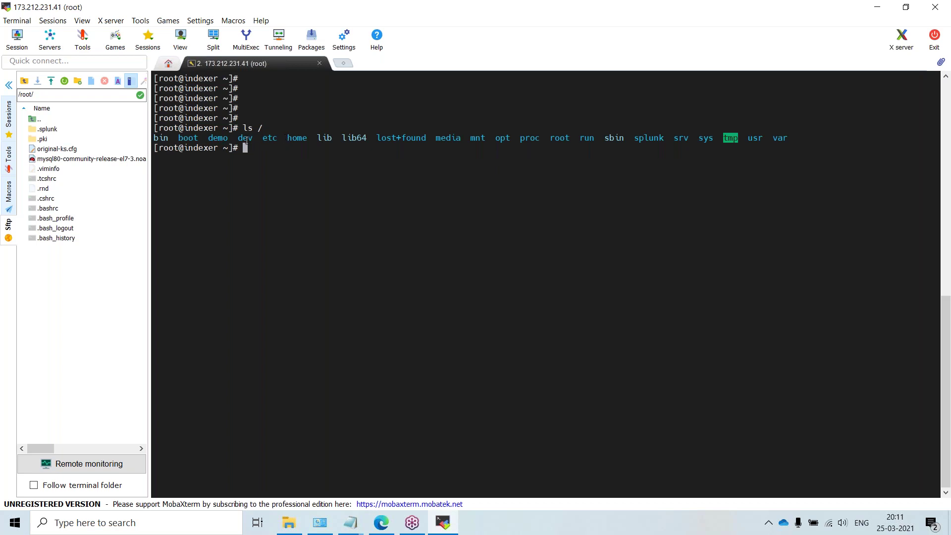
{"action": "double_click", "coordinate": [446, 268]}
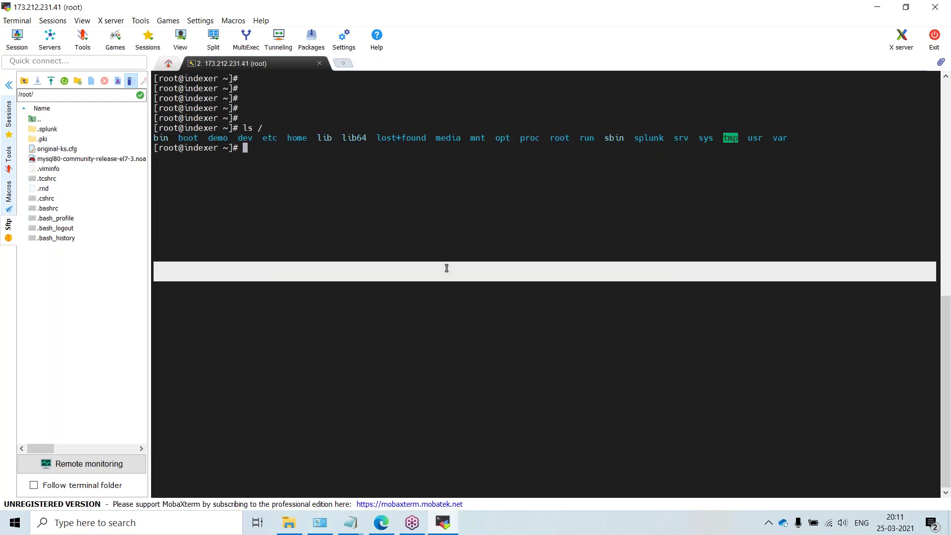
{"action": "type", "text": "cd"}
{"action": "left_click", "coordinate": [464, 230]}
{"action": "type", "text": "demp"}
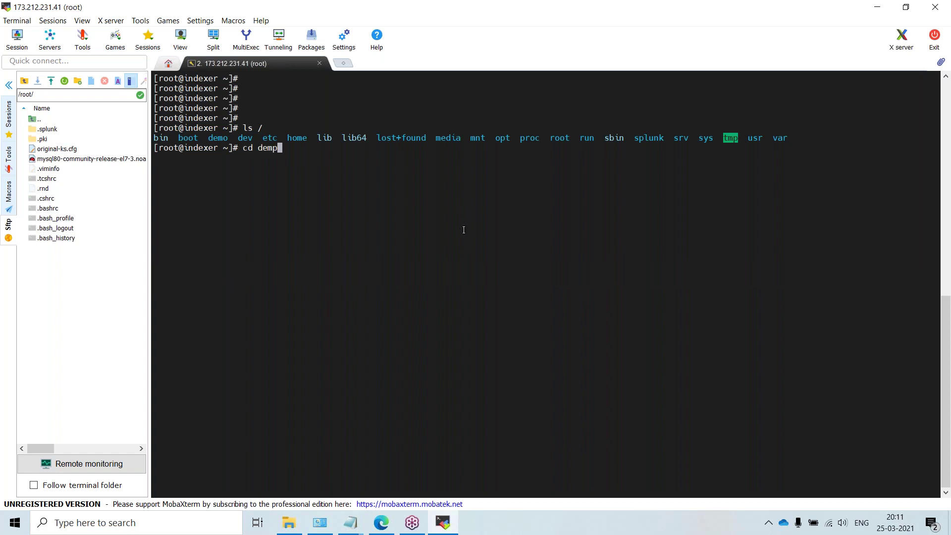
{"action": "key", "text": "BackSpace"}
{"action": "key", "text": "BackSpace"}
{"action": "key", "text": "BackSpace"}
{"action": "key", "text": "BackSpace"}
{"action": "key", "text": "BackSpace"}
{"action": "type", "text": "/demo/"}
{"action": "key", "text": "Return"}
Step: Long-list /demo showing 1, a, abc.sh and b, and try ls /a/, which fails
{"action": "key", "text": "Return"}
{"action": "key", "text": "Return"}
{"action": "type", "text": "ll"}
{"action": "key", "text": "Return"}
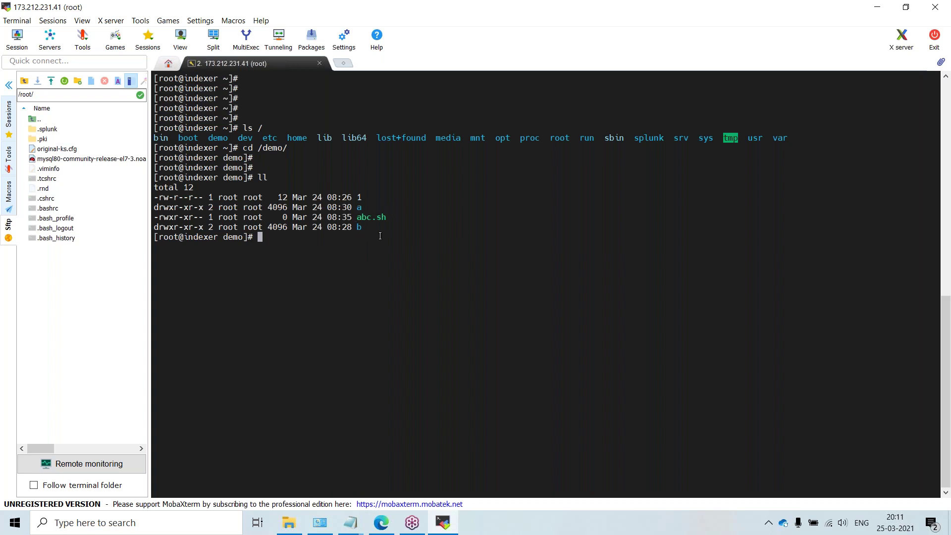
{"action": "key", "text": "Return"}
{"action": "key", "text": "Return"}
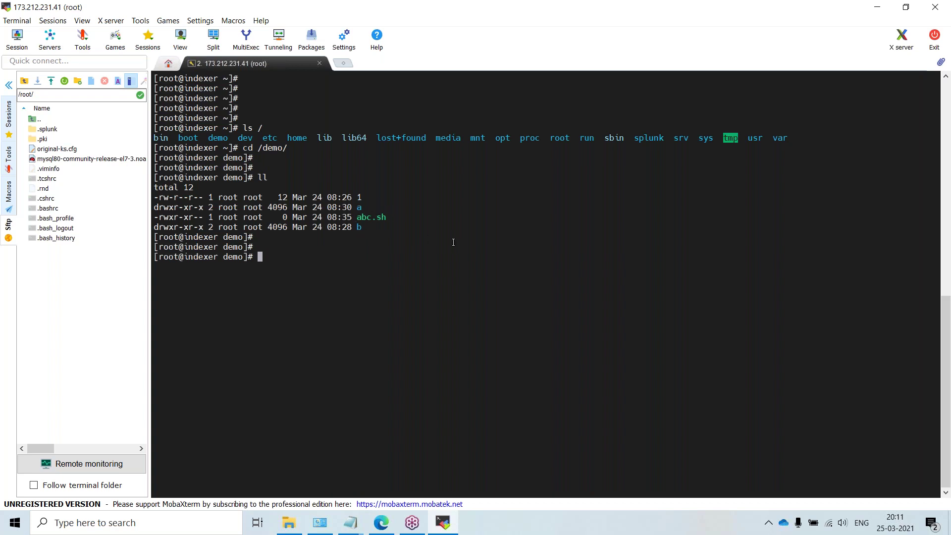
{"action": "type", "text": "ls /a/"}
{"action": "key", "text": "Return"}
{"action": "key", "text": "Return"}
{"action": "key", "text": "Return"}
{"action": "key", "text": "Return"}
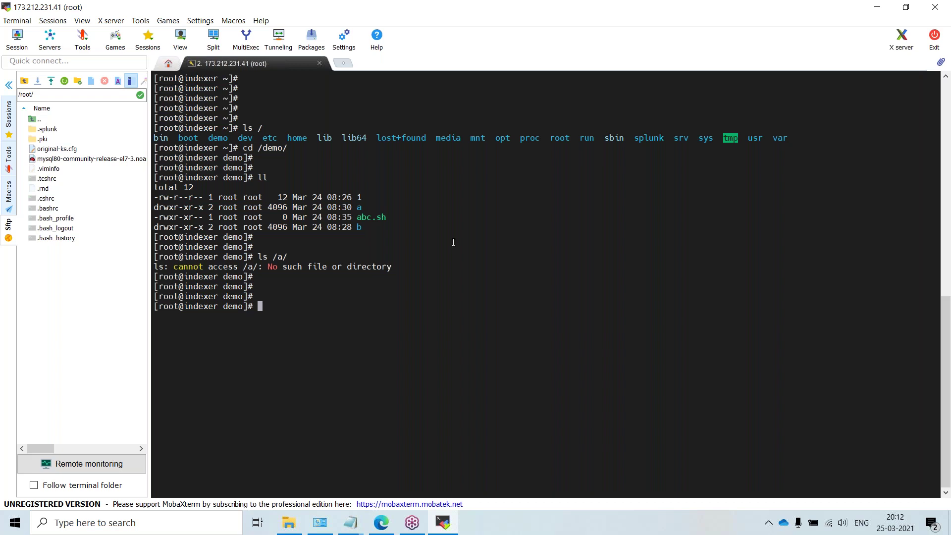
{"action": "type", "text": "touch"}
Step: Create the empty file a/a.txt with touch and verify it with ls a/a.txt
{"action": "scroll", "coordinate": [453, 243], "scroll_direction": "up", "scroll_amount": 5, "text": "ctrl"}
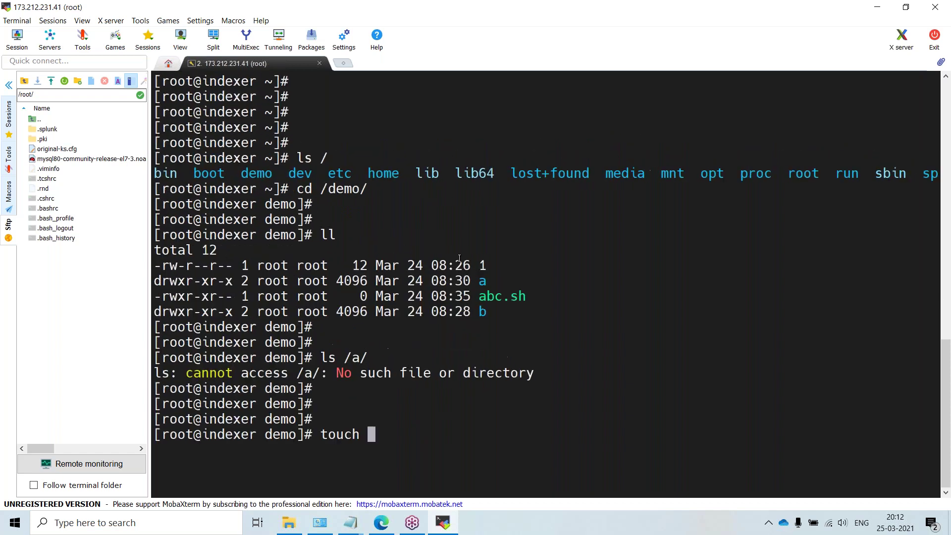
{"action": "key", "text": "ctrl+l"}
{"action": "type", "text": "a"}
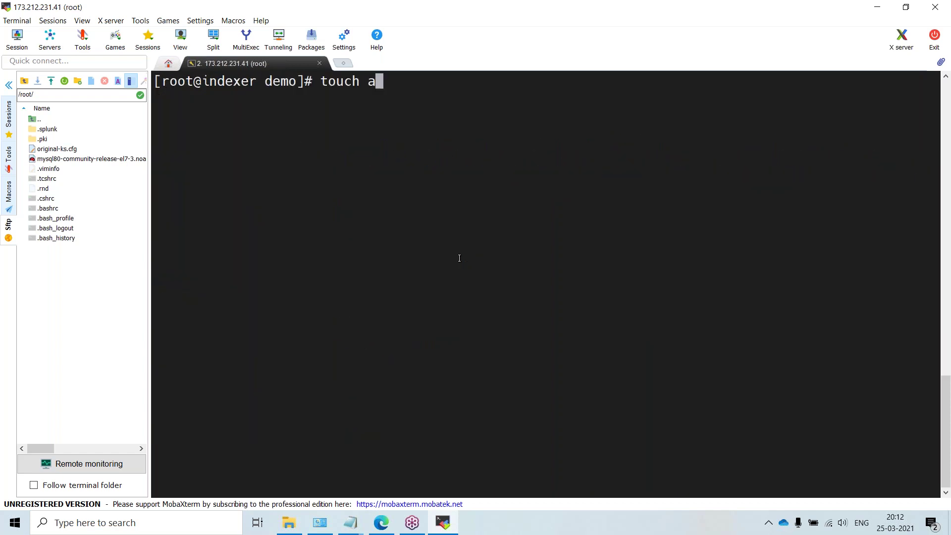
{"action": "type", "text": "/a.txt"}
{"action": "key", "text": "Return"}
{"action": "key", "text": "Return"}
{"action": "key", "text": "Return"}
{"action": "type", "text": "ls "}
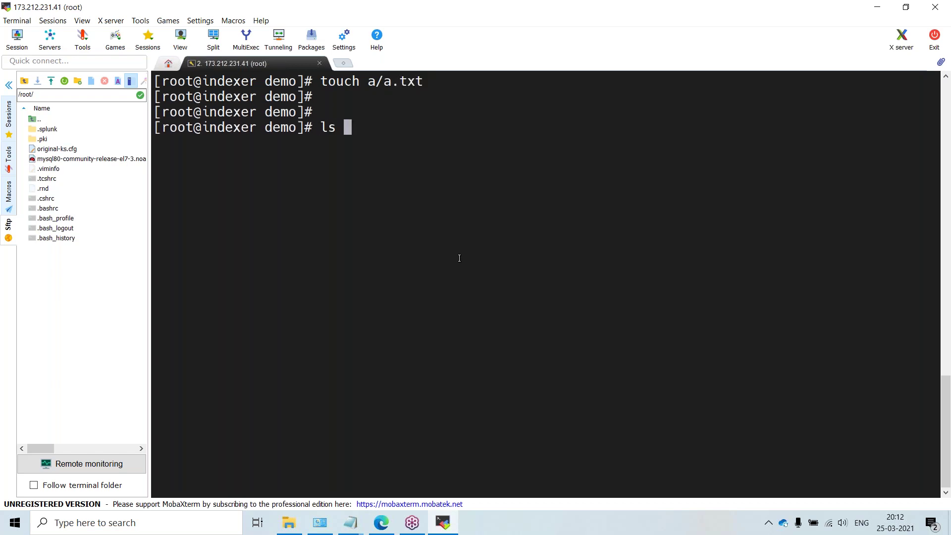
{"action": "type", "text": "a/a"}
{"action": "key", "text": "Tab"}
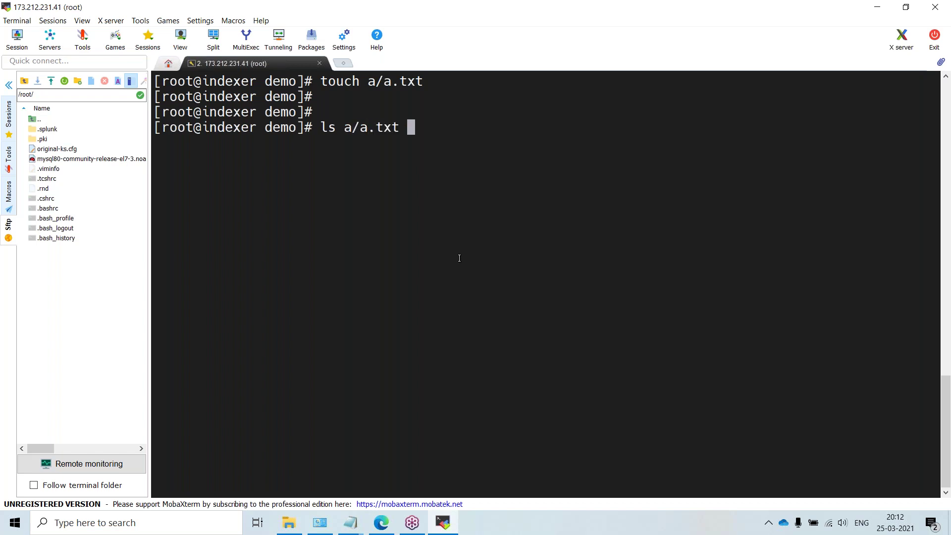
{"action": "key", "text": "Return"}
{"action": "key", "text": "Return"}
{"action": "key", "text": "Return"}
{"action": "key", "text": "Return"}
Step: List /demo, begin a tar command, and return to the browser's commands document
{"action": "type", "text": "ls"}
{"action": "key", "text": "Return"}
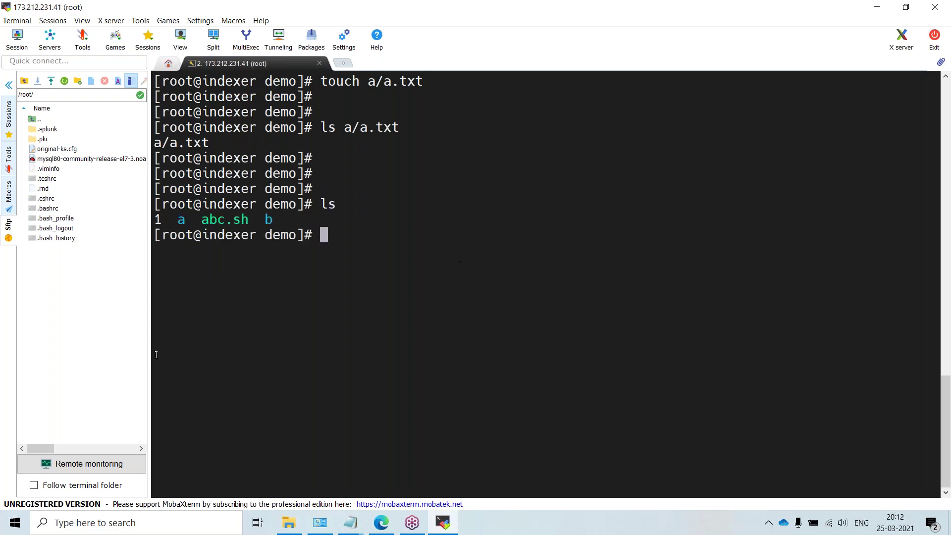
{"action": "double_click", "coordinate": [182, 220]}
{"action": "type", "text": "tar"}
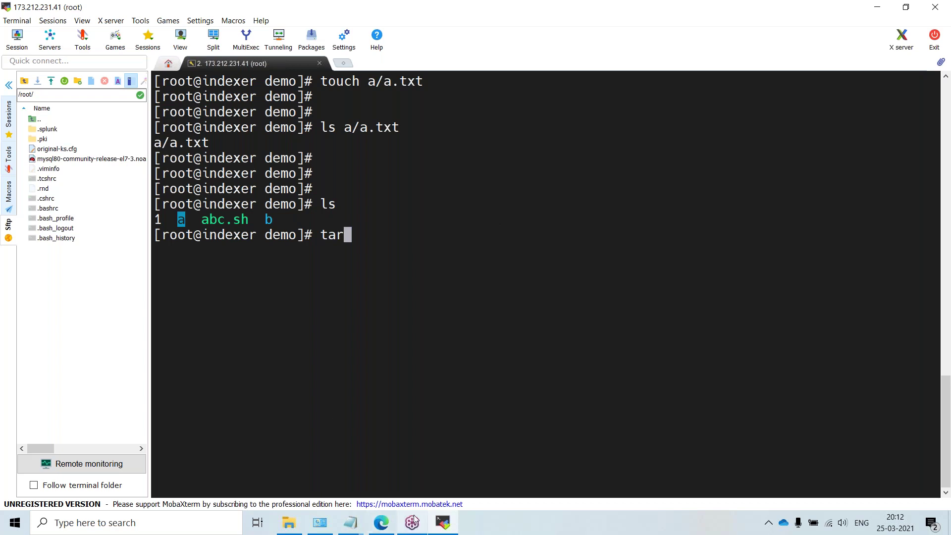
{"action": "left_click", "coordinate": [383, 524]}
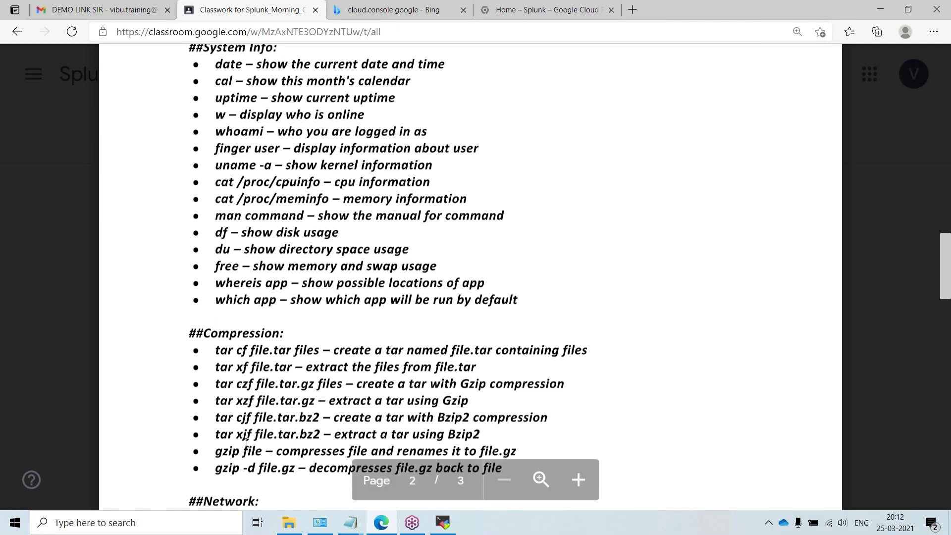
Step: Scroll Linux commands.docx to the Compression tar and gzip commands and the Network section
{"action": "scroll", "coordinate": [260, 378], "scroll_direction": "down", "scroll_amount": 1}
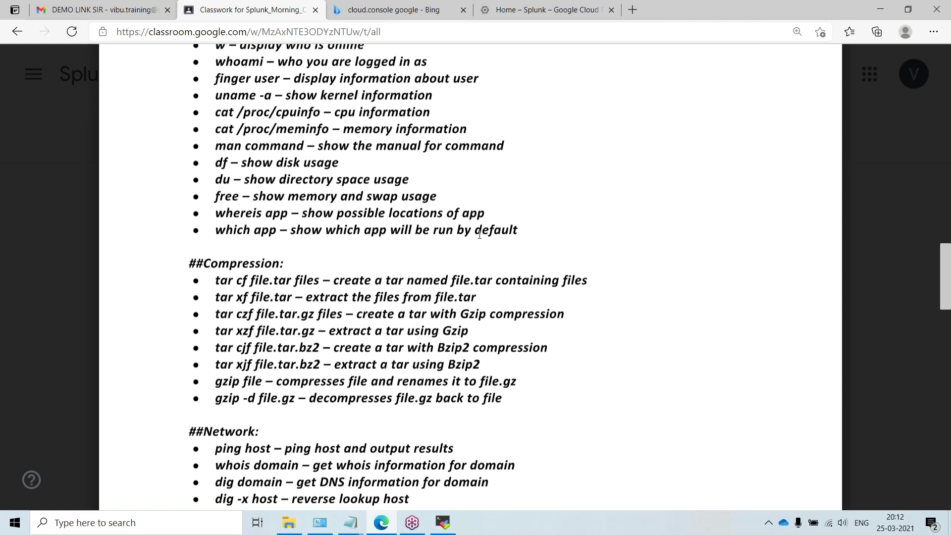
Step: Draft the tar options in the terminal, dropping gzip compression after checking the document's examples
{"action": "right_click", "coordinate": [744, 6]}
{"action": "left_click", "coordinate": [772, 47]}
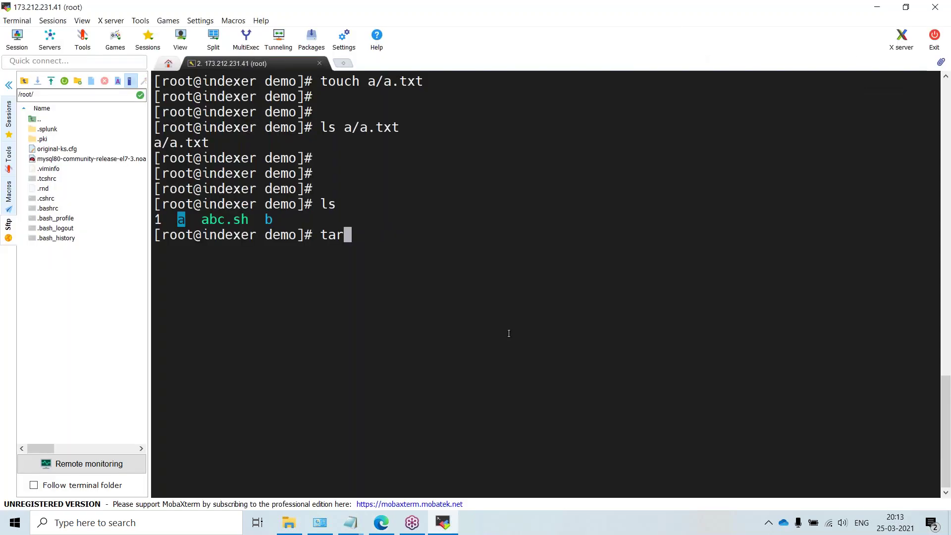
{"action": "type", "text": "-c"}
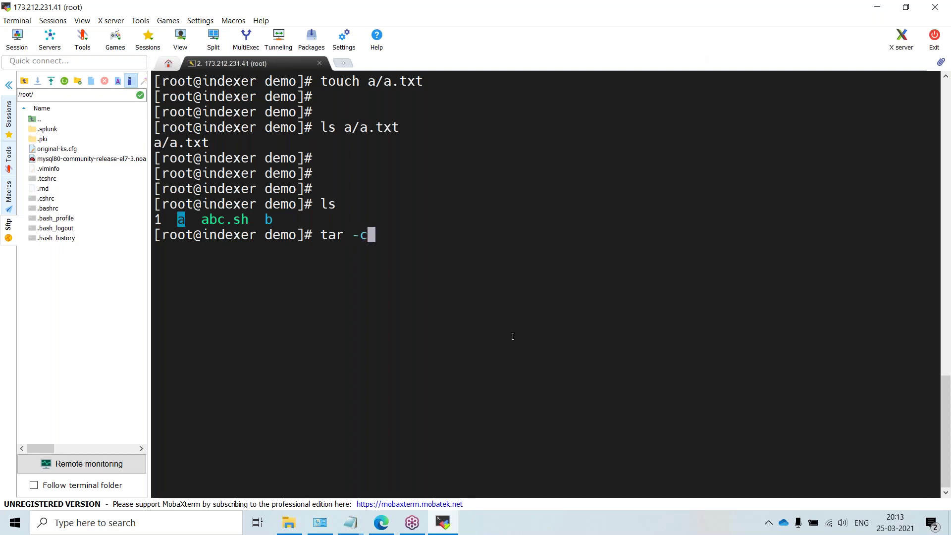
{"action": "type", "text": "zf "}
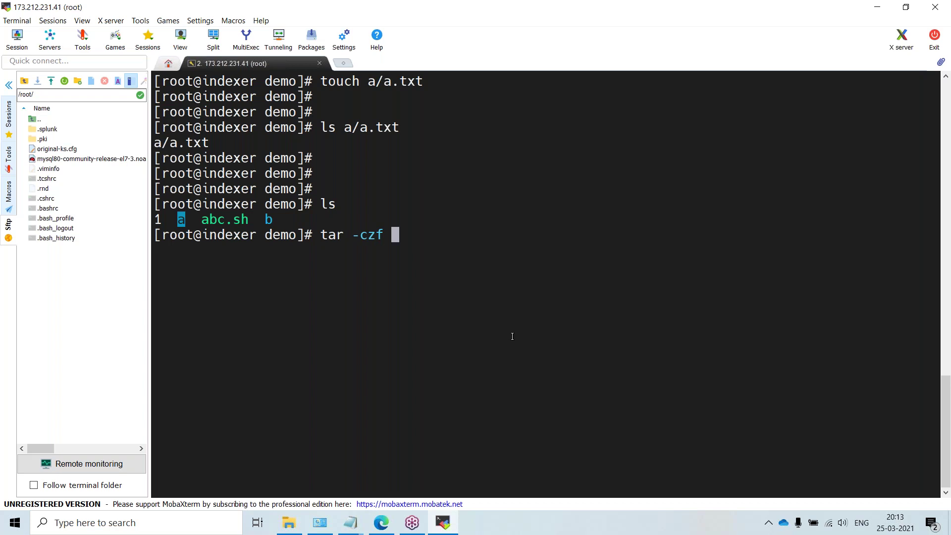
{"action": "type", "text": "a.gz"}
{"action": "key", "text": "BackSpace"}
{"action": "key", "text": "BackSpace"}
{"action": "key", "text": "BackSpace"}
{"action": "key", "text": "alt+Tab"}
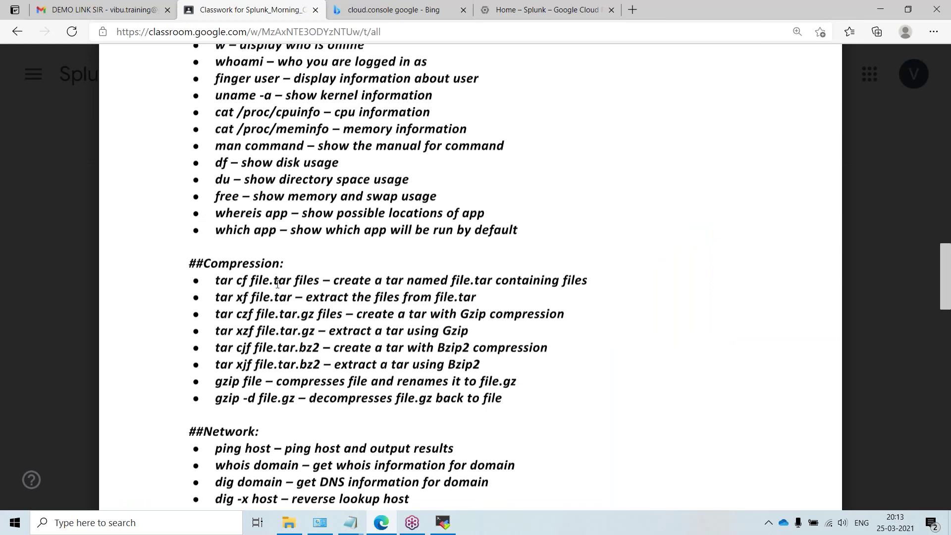
{"action": "key", "text": "alt+Tab"}
{"action": "key", "text": "BackSpace"}
{"action": "key", "text": "BackSpace"}
{"action": "key", "text": "BackSpace"}
{"action": "key", "text": "BackSpace"}
{"action": "key", "text": "BackSpace"}
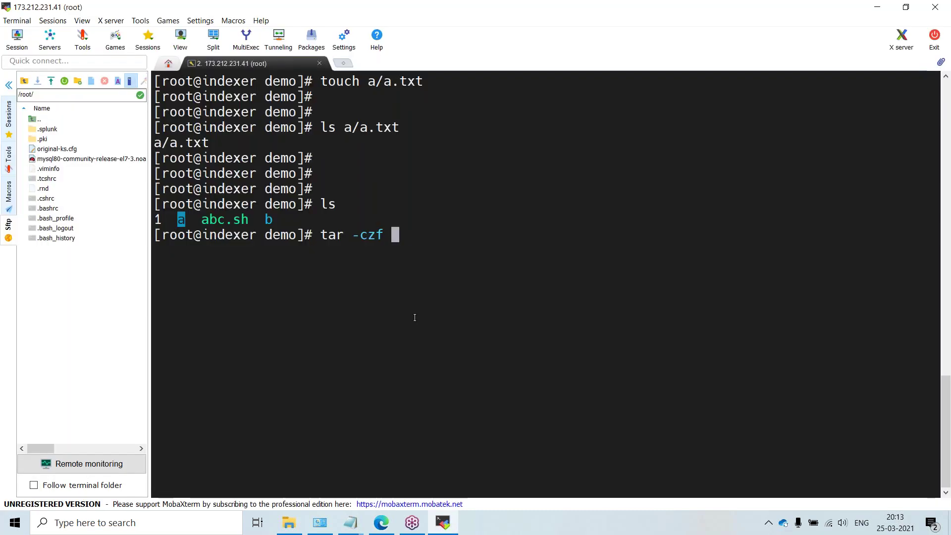
Step: Run tar -cf a.tar a and confirm the 10240-byte a.tar in the long listing
{"action": "type", "text": "f a."}
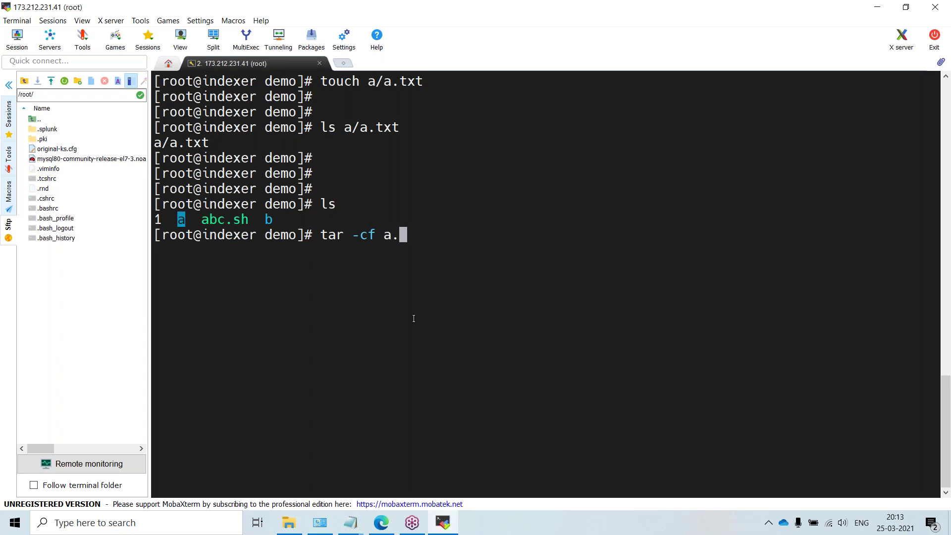
{"action": "type", "text": "tar a"}
{"action": "key", "text": "Return"}
{"action": "type", "text": "ll"}
{"action": "key", "text": "Return"}
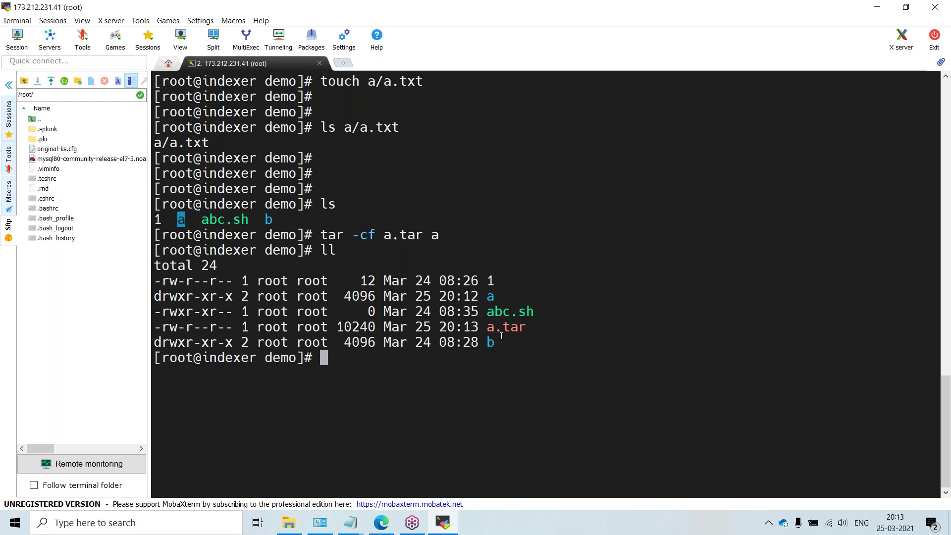
{"action": "left_click_drag", "start_coordinate": [488, 328], "coordinate": [524, 327]}
{"action": "key", "text": "Return"}
{"action": "key", "text": "Return"}
{"action": "key", "text": "Return"}
{"action": "key", "text": "Return"}
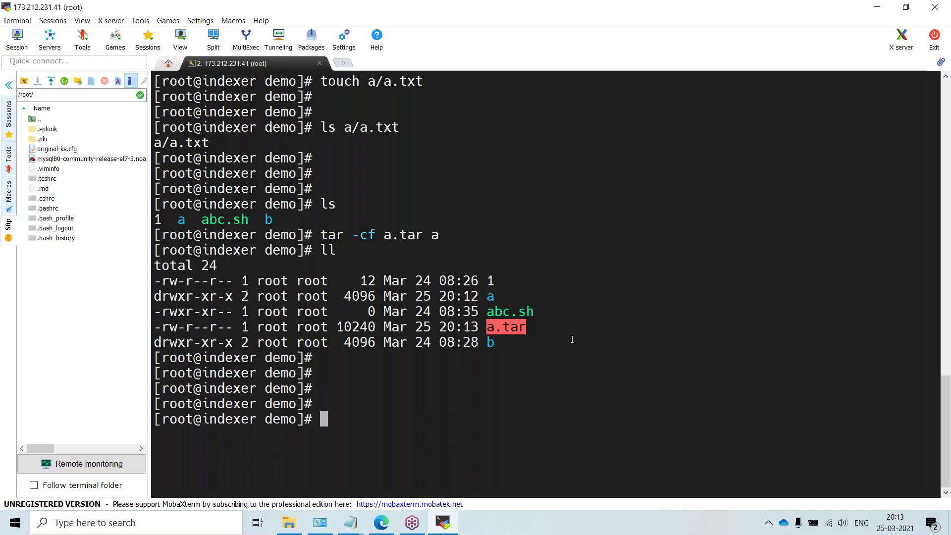
Step: Copy a.tar into directory b with cp a.tar b
{"action": "type", "text": "cp a."}
{"action": "key", "text": "Tab"}
{"action": "double_click", "coordinate": [490, 342]}
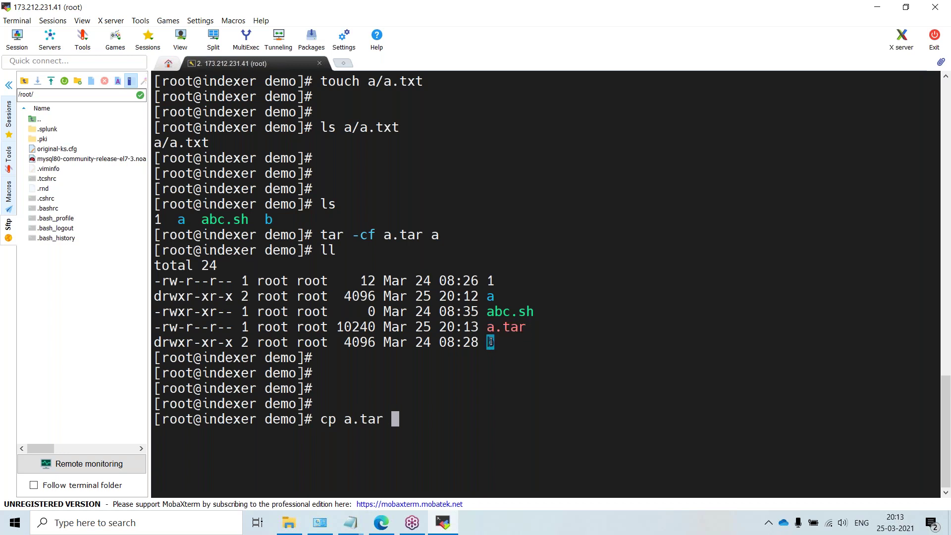
{"action": "type", "text": "b"}
{"action": "key", "text": "Return"}
{"action": "key", "text": "Return"}
{"action": "key", "text": "Return"}
{"action": "key", "text": "Return"}
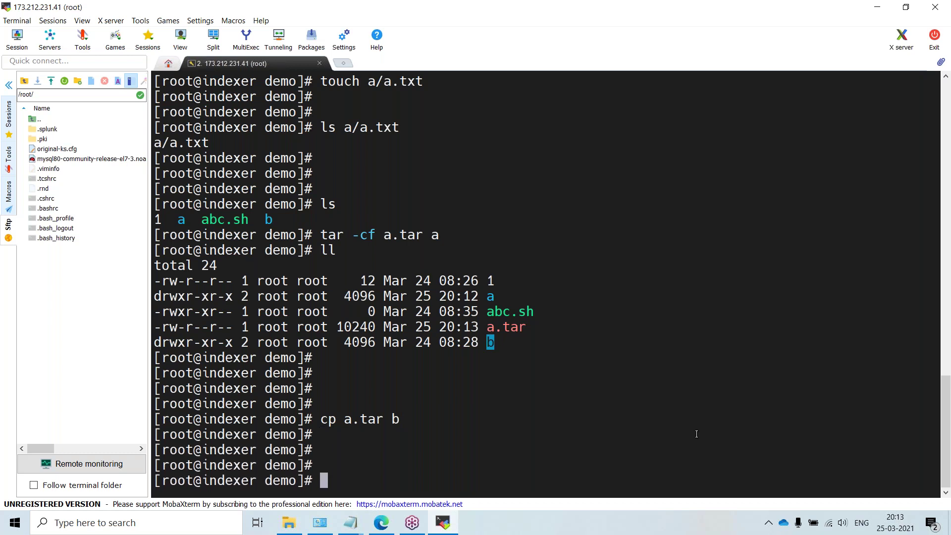
Step: Move into /demo/b and list its contents
{"action": "type", "text": "cd b/"}
{"action": "key", "text": "Return"}
{"action": "key", "text": "Return"}
{"action": "key", "text": "Return"}
{"action": "type", "text": "l"}
{"action": "key", "text": "Return"}
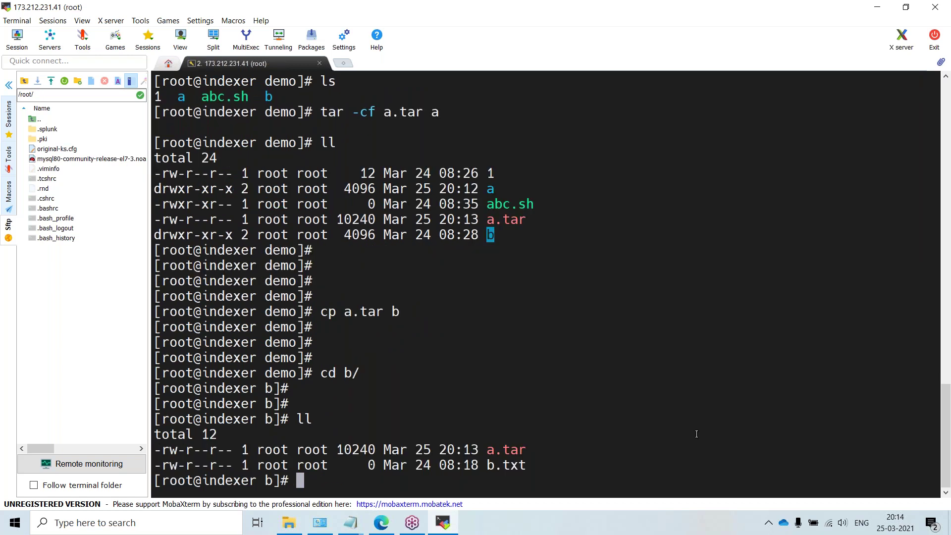
{"action": "key", "text": "Return"}
{"action": "key", "text": "Return"}
{"action": "key", "text": "Return"}
{"action": "key", "text": "Return"}
{"action": "key", "text": "ctrl+l"}
{"action": "type", "text": "ls"}
{"action": "key", "text": "Return"}
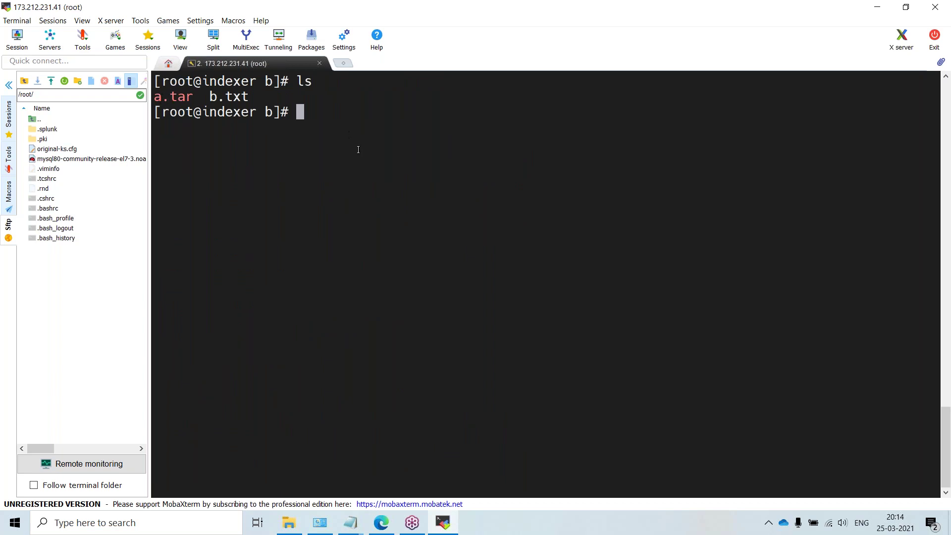
{"action": "key", "text": "BackSpace"}
Step: Extract the archive with tar -xvf a.tar and list the recreated folder a
{"action": "type", "text": "tar -xvf"}
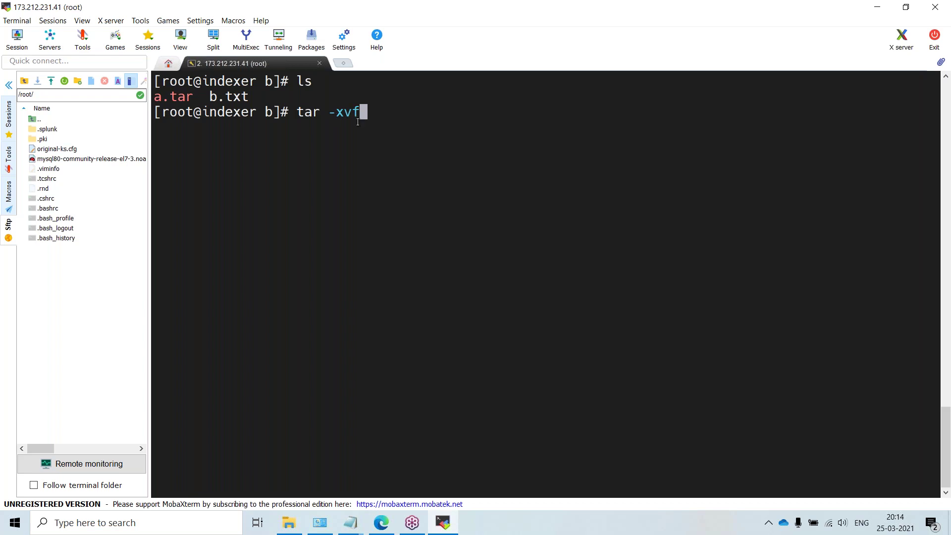
{"action": "type", "text": " a.tar"}
{"action": "key", "text": "Return"}
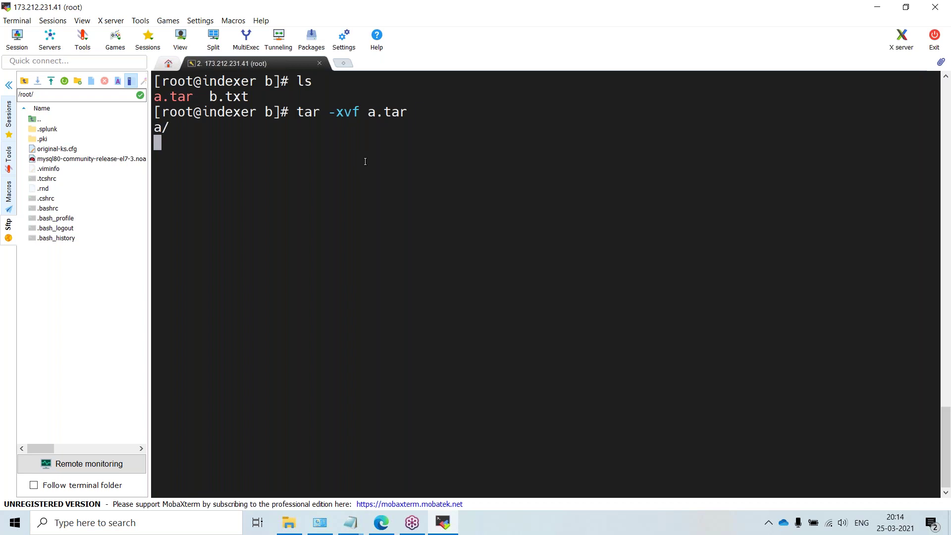
{"action": "type", "text": "ls"}
{"action": "key", "text": "Return"}
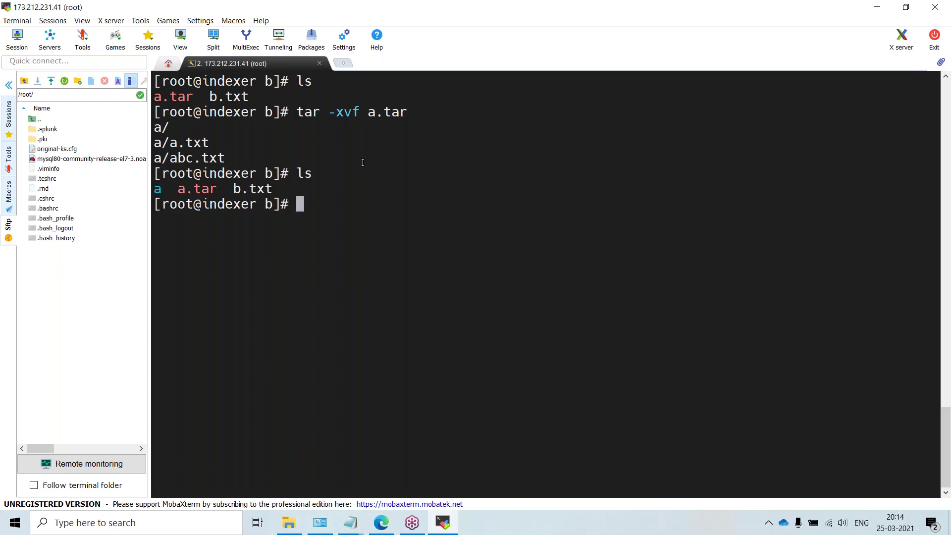
{"action": "double_click", "coordinate": [158, 189]}
Step: Enter folder a, confirm the path with pwd, list a.txt and abc.txt, and clear the screen
{"action": "type", "text": "cd a"}
{"action": "key", "text": "Return"}
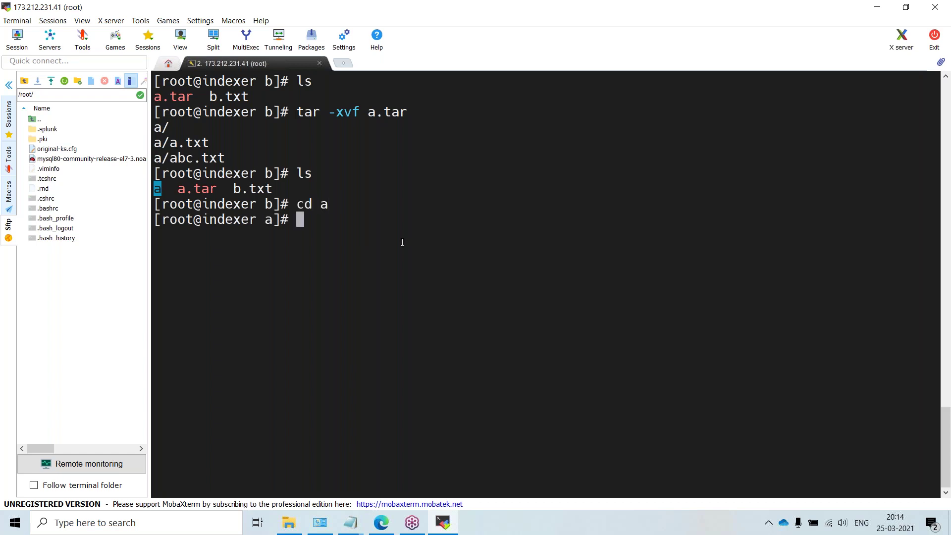
{"action": "type", "text": "pwd"}
{"action": "key", "text": "Return"}
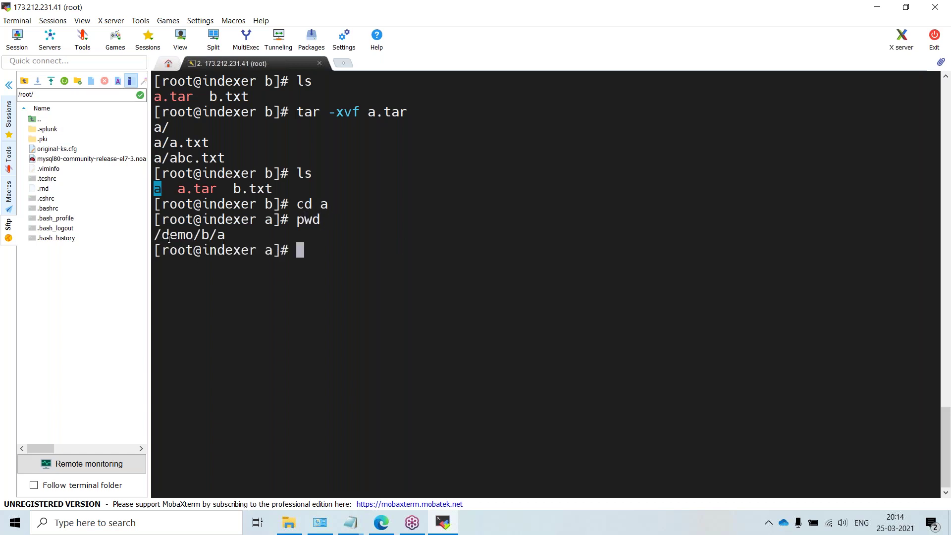
{"action": "left_click", "coordinate": [205, 235]}
{"action": "scroll", "coordinate": [205, 235], "scroll_direction": "up", "scroll_amount": 4, "text": "ctrl"}
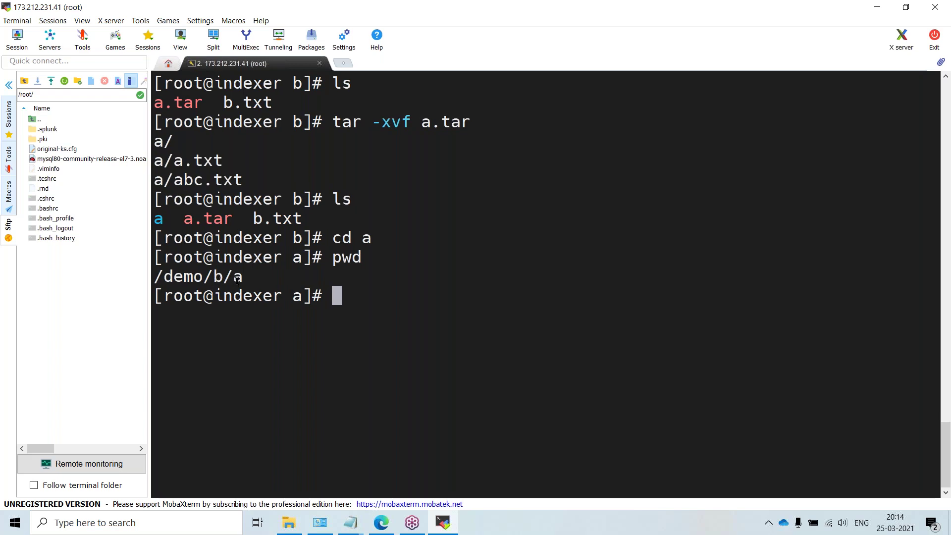
{"action": "type", "text": "ls"}
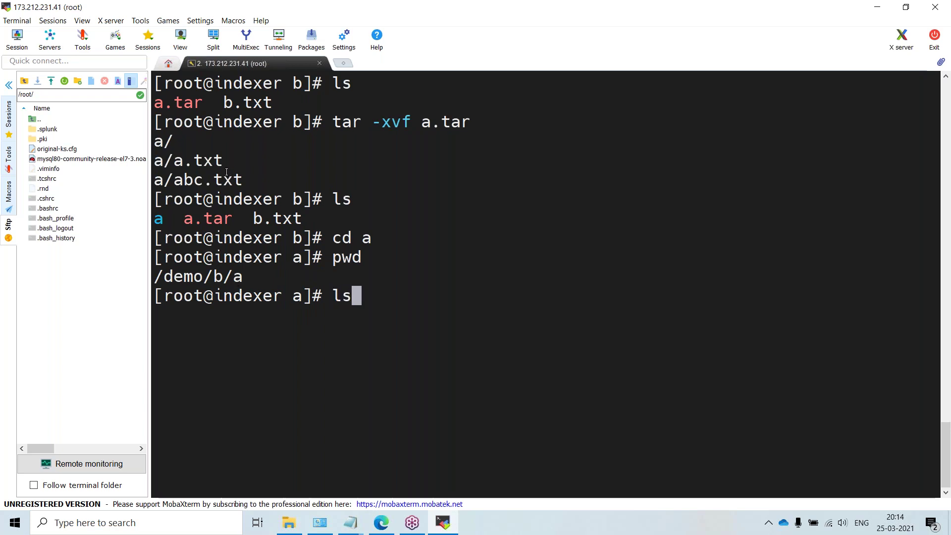
{"action": "key", "text": "Return"}
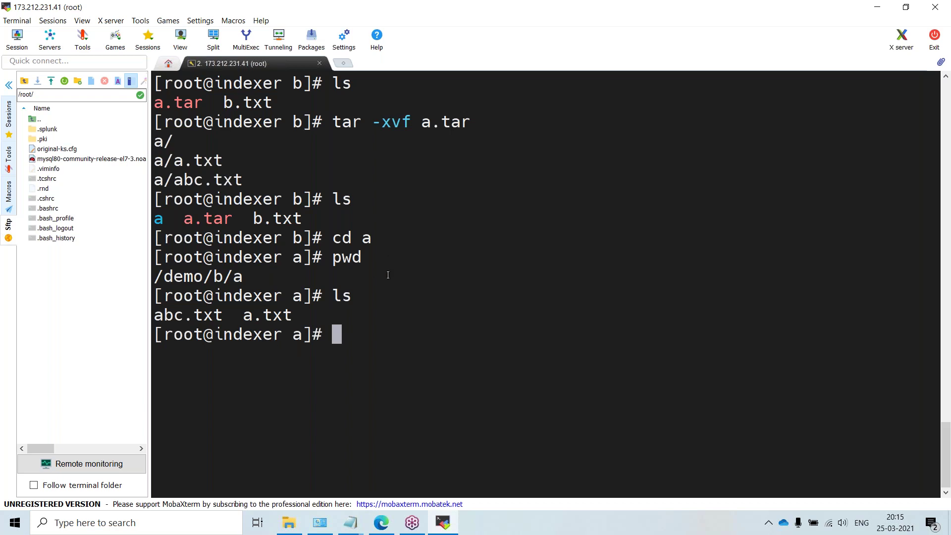
{"action": "key", "text": "ctrl+l"}
{"action": "key", "text": "Return"}
{"action": "key", "text": "Return"}
{"action": "key", "text": "Return"}
{"action": "key", "text": "Return"}
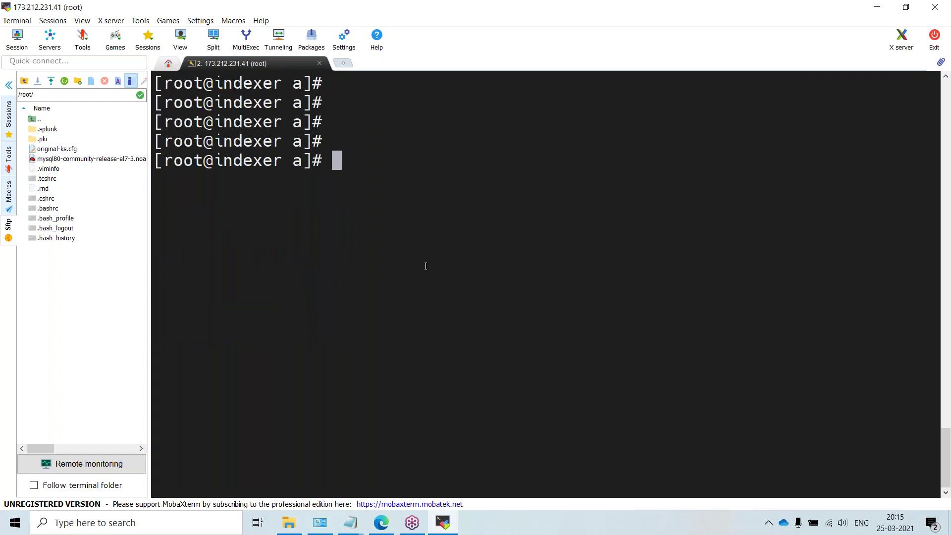
Step: Run wget with no URL, getting its missing-URL usage message
{"action": "type", "text": "wget"}
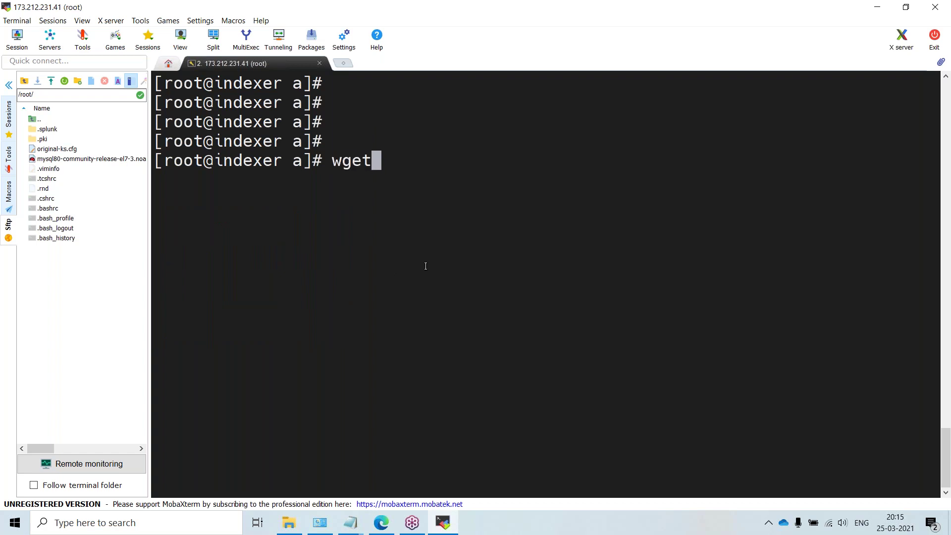
{"action": "key", "text": "Return"}
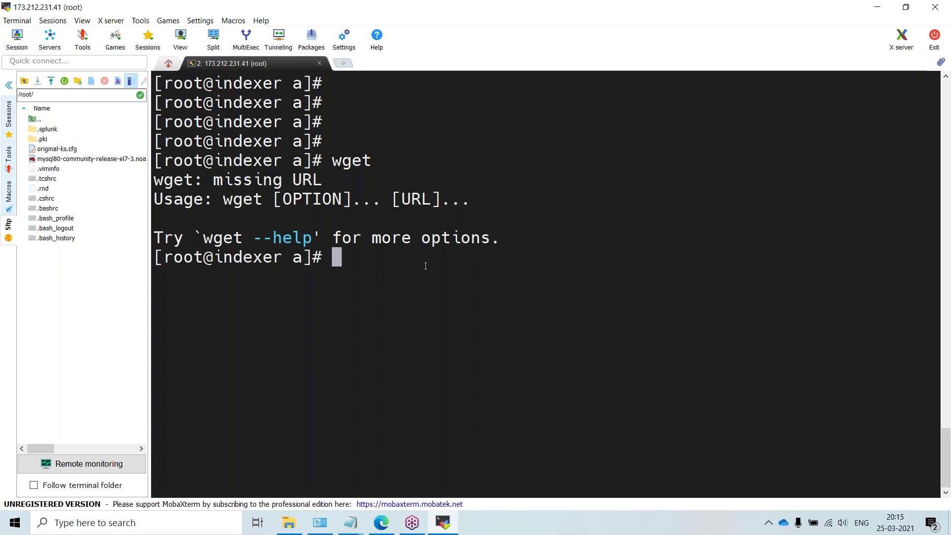
Step: Load google.com in a browser tab and search for 'download python'
{"action": "left_click", "coordinate": [381, 525]}
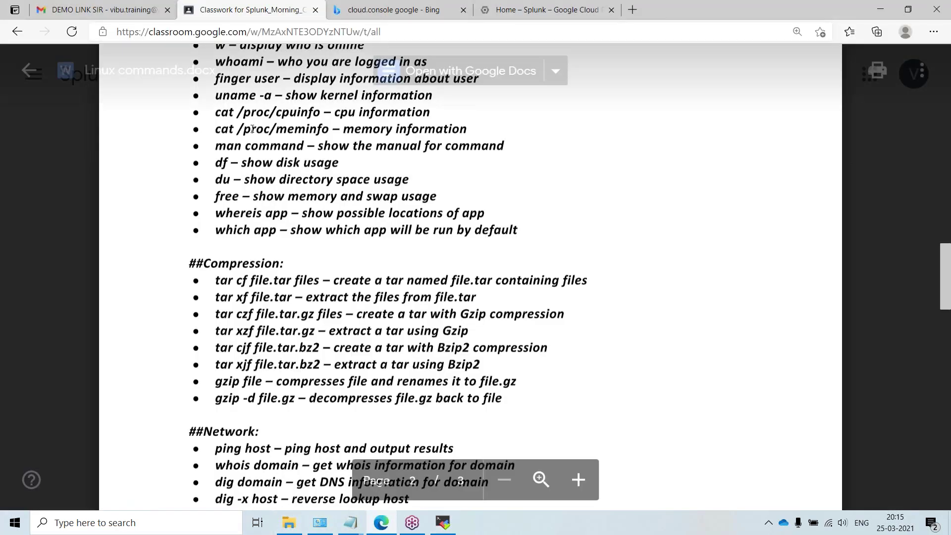
{"action": "left_click", "coordinate": [573, 14]}
{"action": "left_click", "coordinate": [565, 34]}
{"action": "type", "text": "google.com"}
{"action": "key", "text": "Return"}
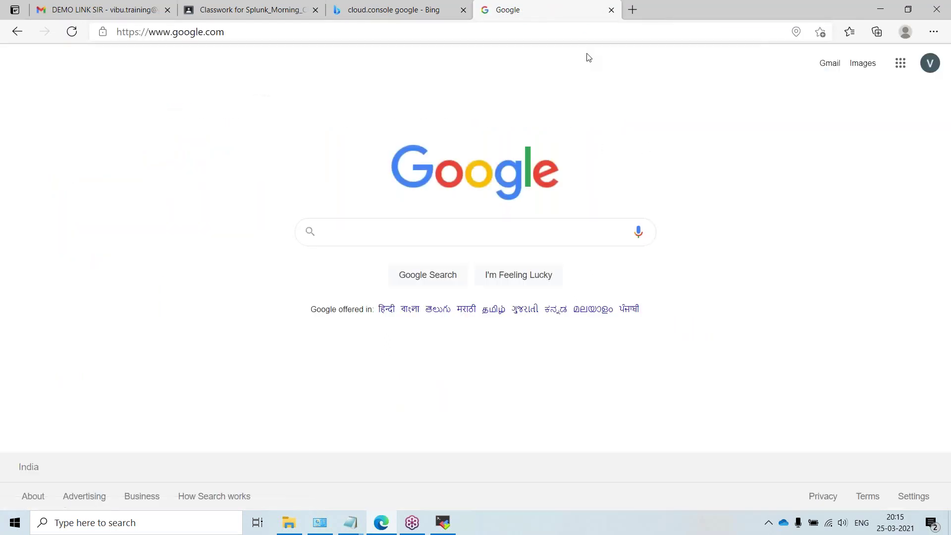
{"action": "type", "text": "download"}
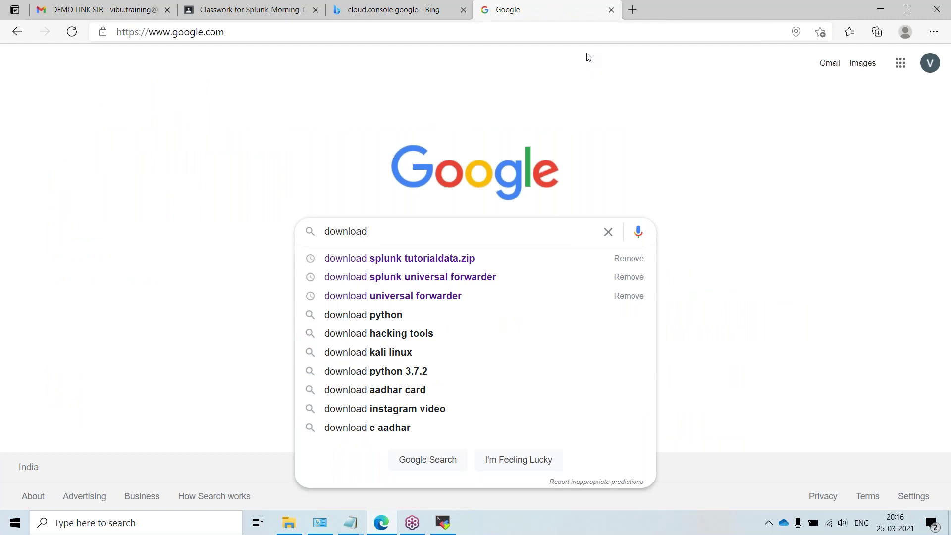
{"action": "type", "text": "p"}
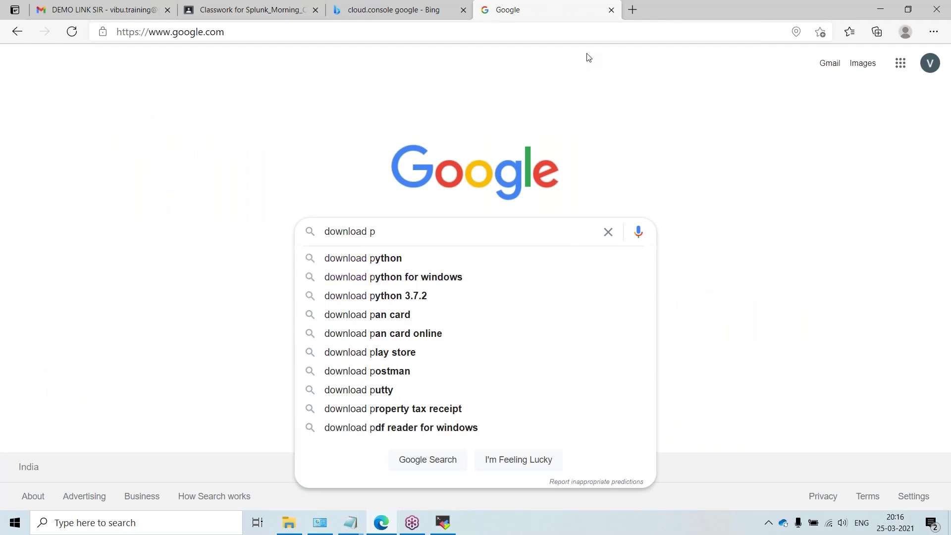
{"action": "type", "text": "ython"}
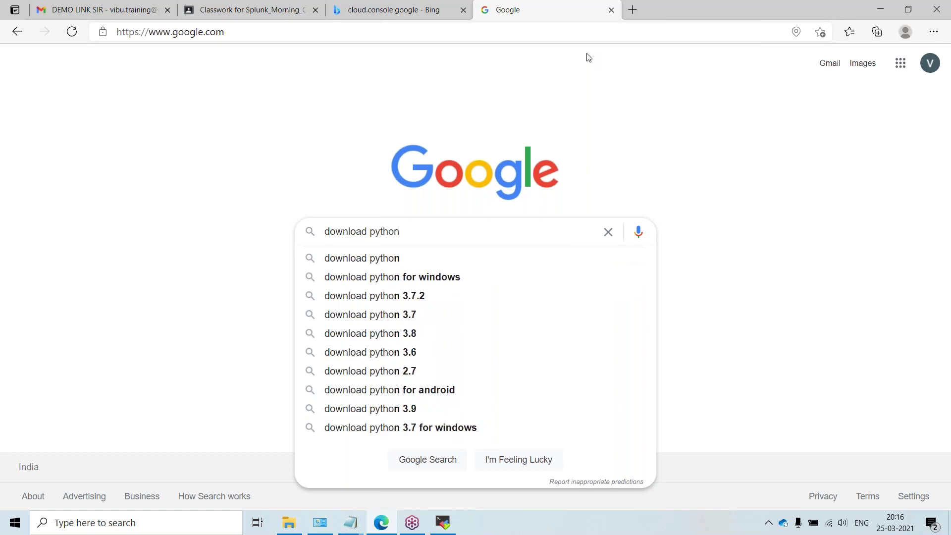
{"action": "key", "text": "Return"}
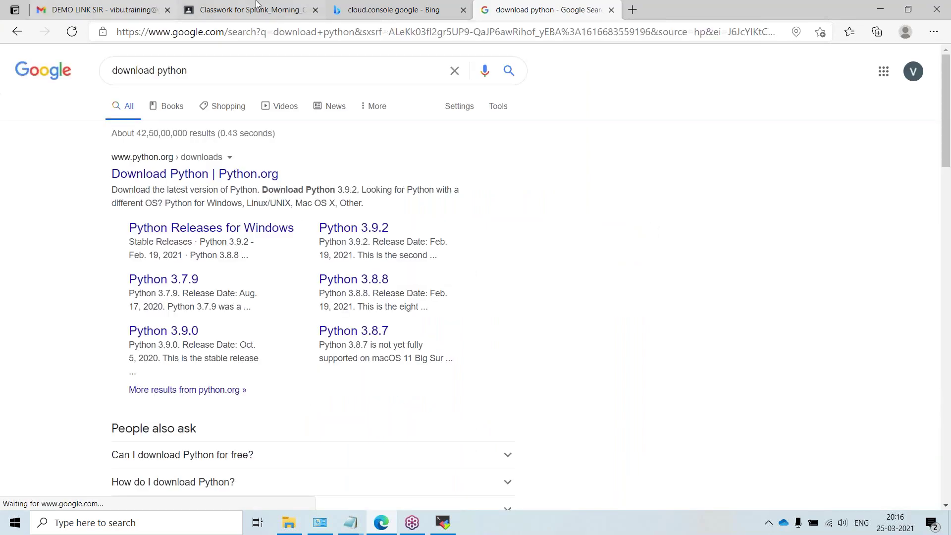
Step: Open python.org's Download Python page and download the Python 3.9.2 installer
{"action": "left_click", "coordinate": [184, 171]}
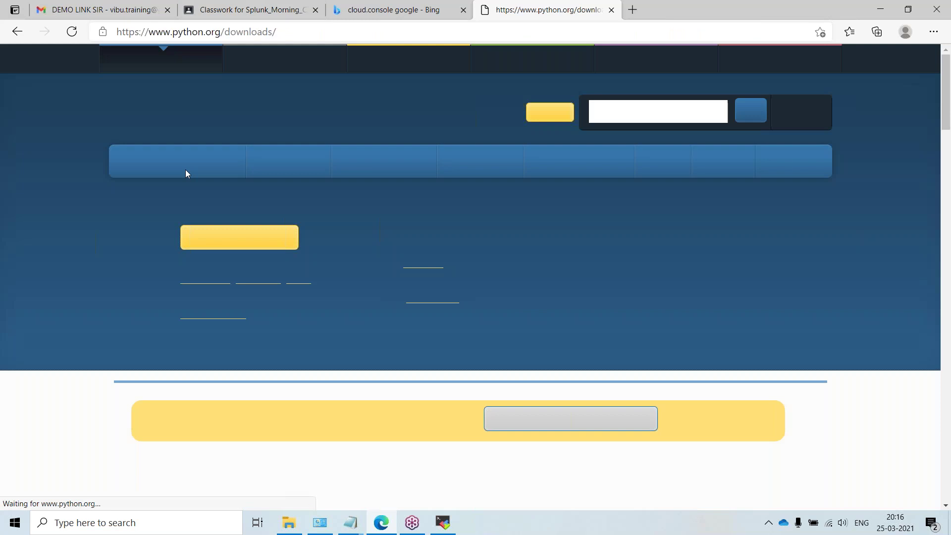
{"action": "left_click", "coordinate": [243, 239]}
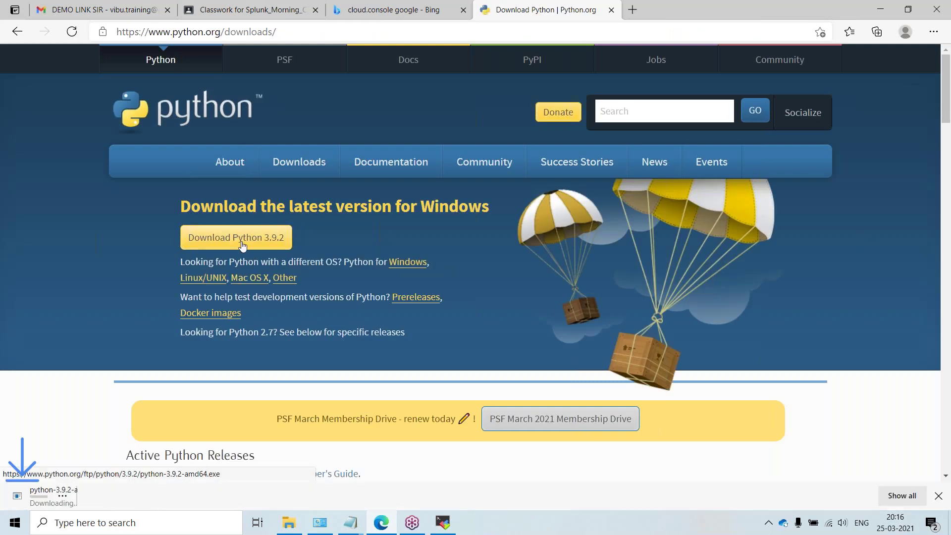
{"action": "key", "text": "ctrl+j"}
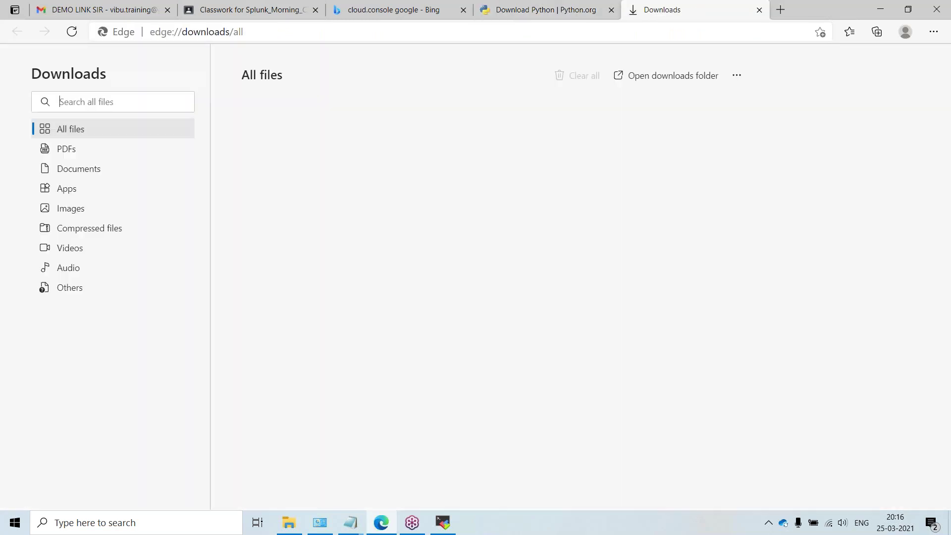
{"action": "left_click", "coordinate": [254, 5]}
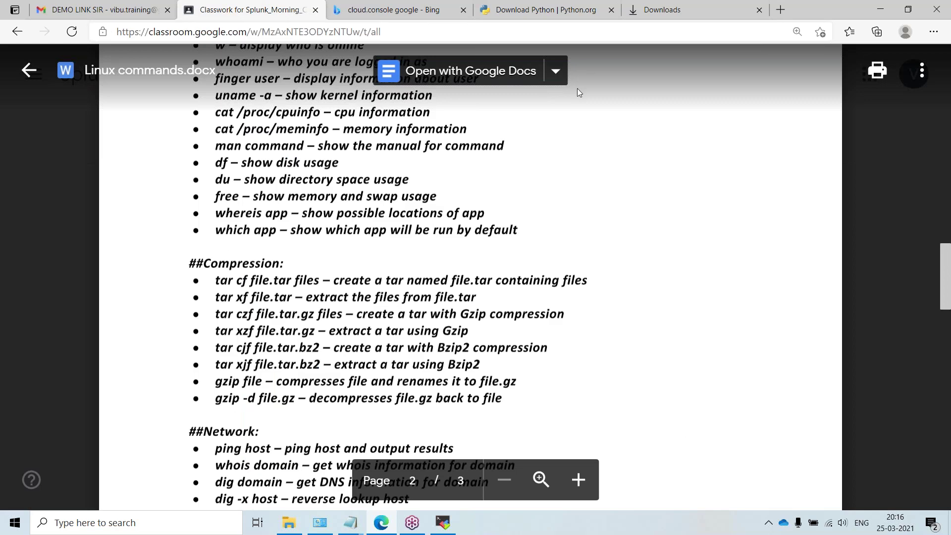
{"action": "left_click", "coordinate": [759, 9]}
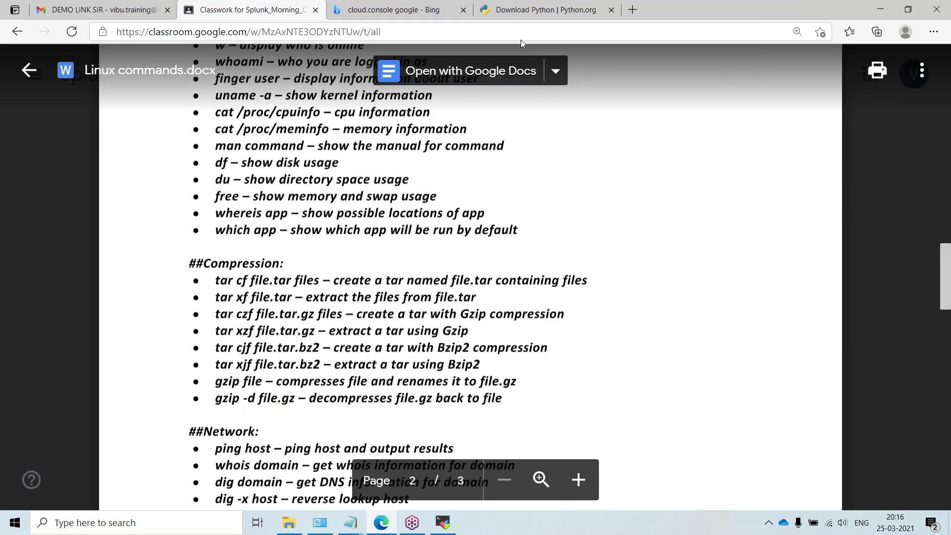
Step: Copy the Python 3.9.2 Gzipped source tarball link from the Linux/UNIX source releases page
{"action": "left_click", "coordinate": [545, 9]}
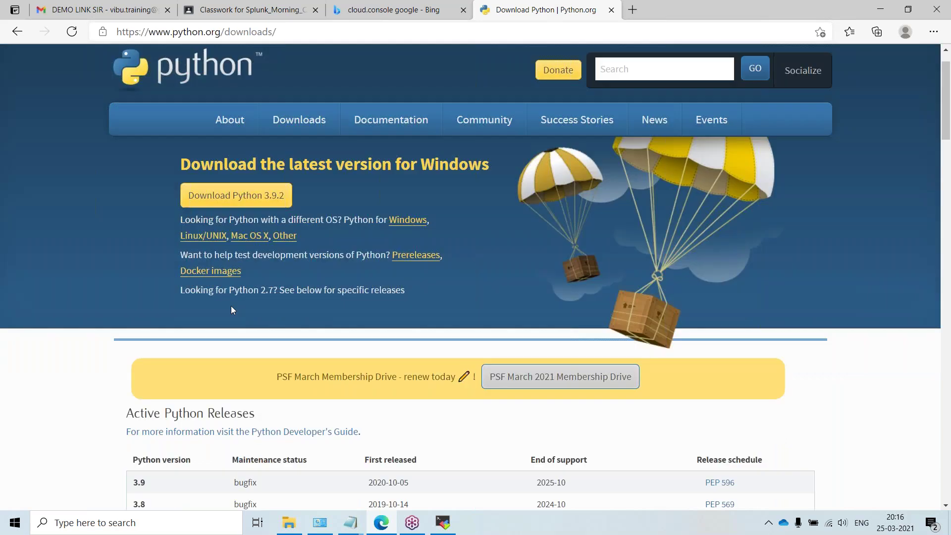
{"action": "scroll", "coordinate": [231, 305], "scroll_direction": "down", "scroll_amount": 1}
{"action": "left_click", "coordinate": [191, 211]}
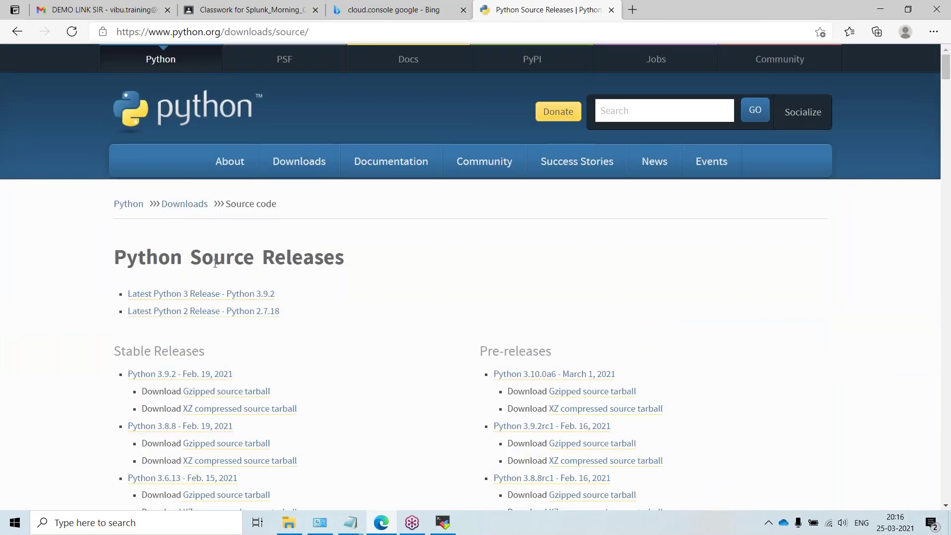
{"action": "scroll", "coordinate": [215, 268], "scroll_direction": "down", "scroll_amount": 1}
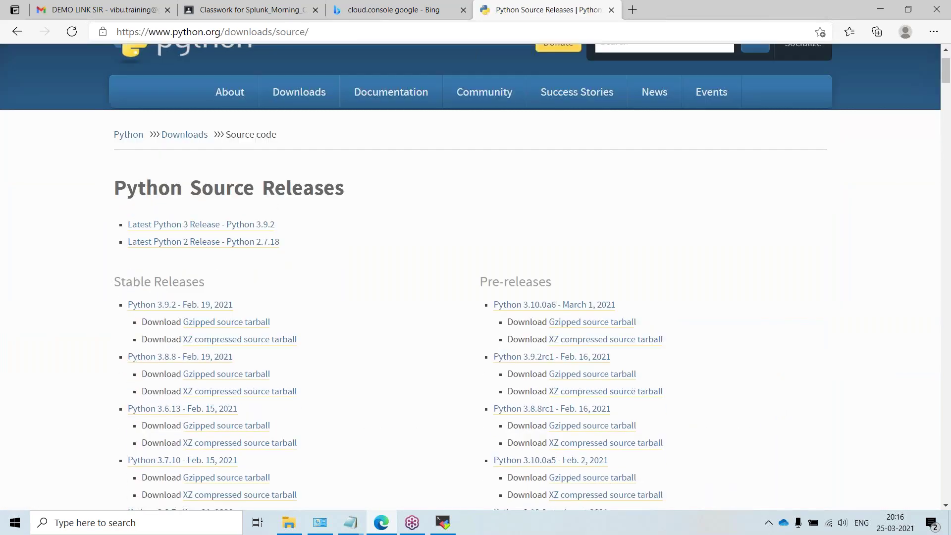
{"action": "right_click", "coordinate": [213, 326]}
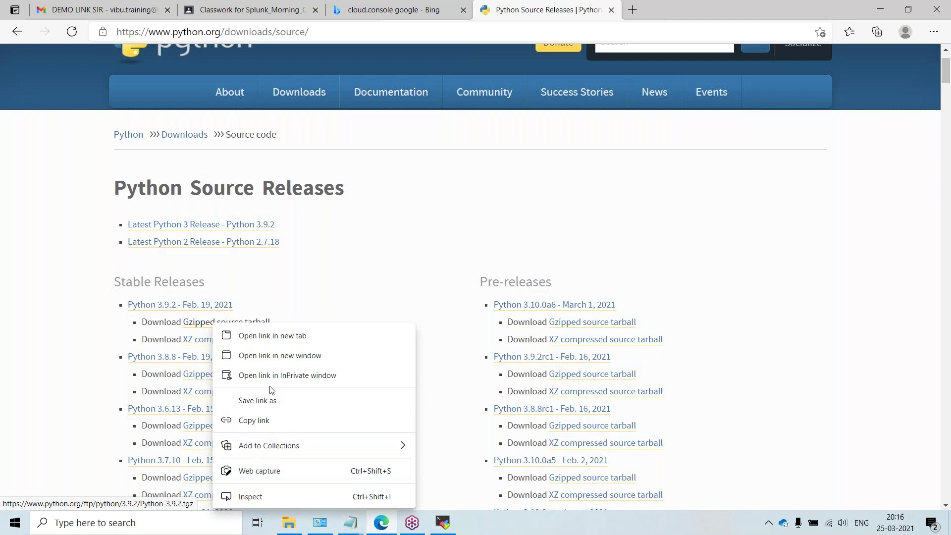
{"action": "left_click", "coordinate": [274, 422]}
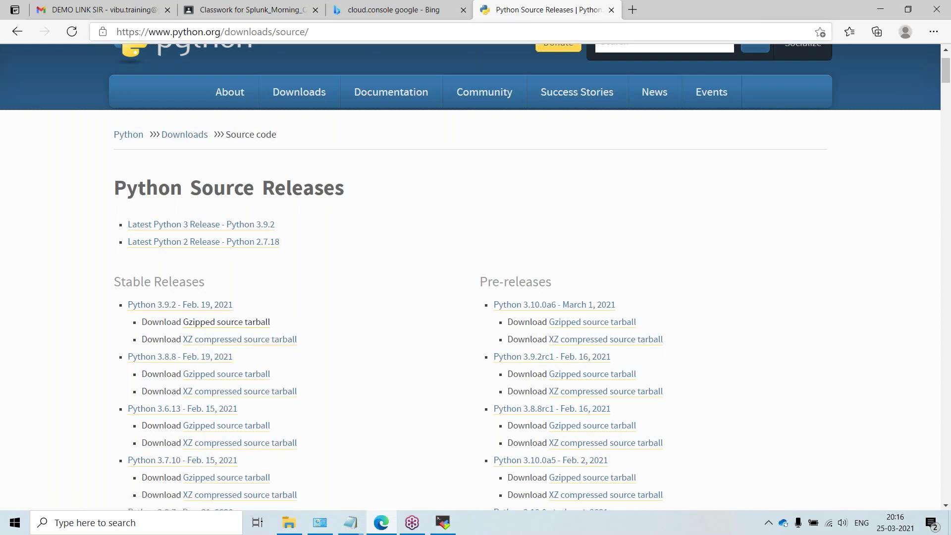
{"action": "left_click", "coordinate": [880, 10]}
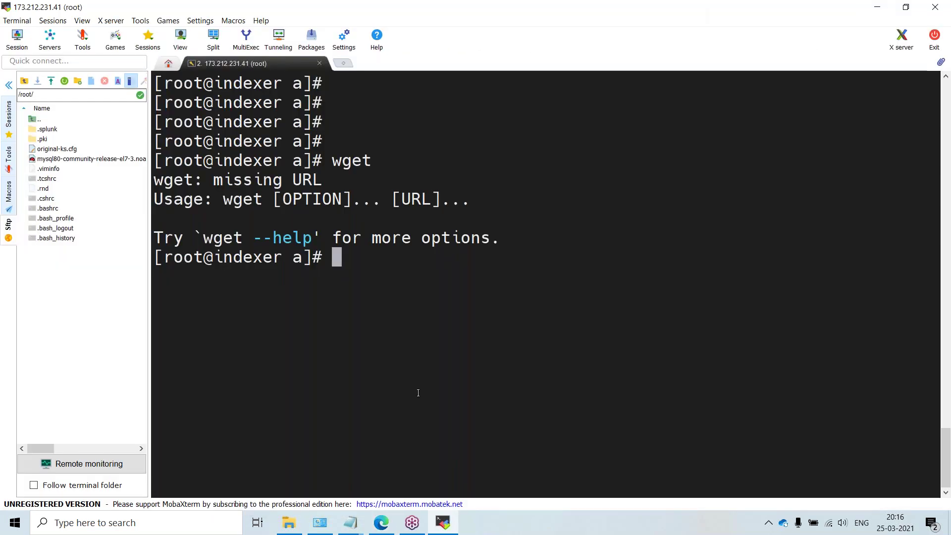
Step: Enter a wget command with the pasted Python 3.9.2 tarball URL, commented out with #
{"action": "type", "text": "wga"}
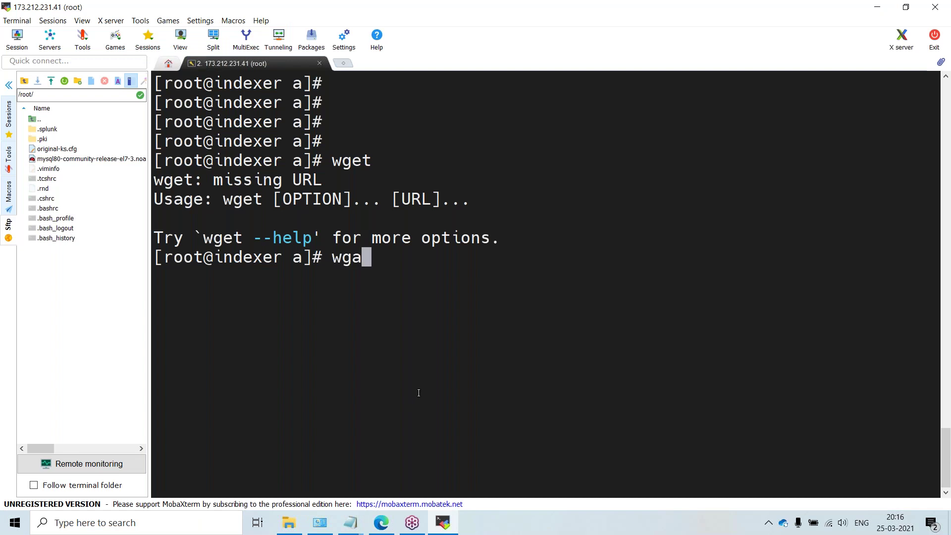
{"action": "key", "text": "BackSpace"}
{"action": "key", "text": "BackSpace"}
{"action": "type", "text": "get"}
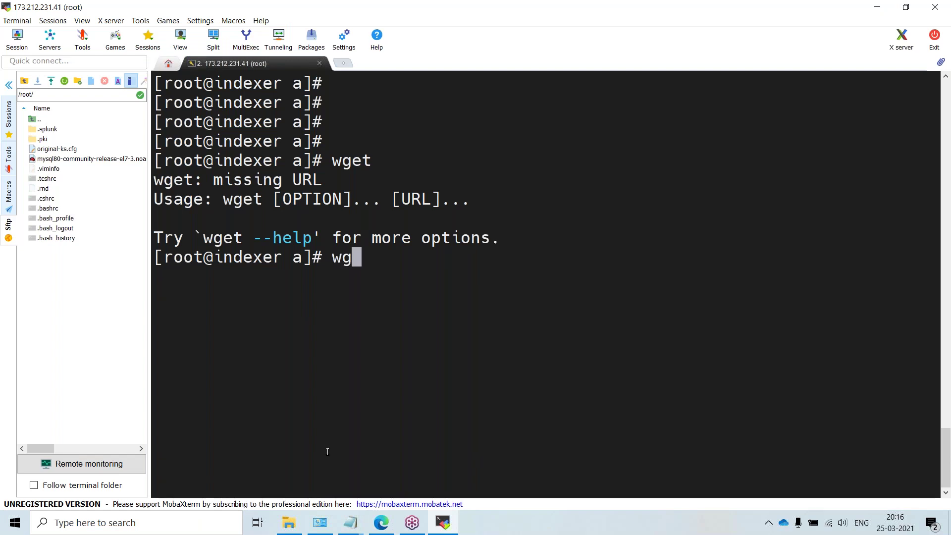
{"action": "right_click", "coordinate": [421, 379]}
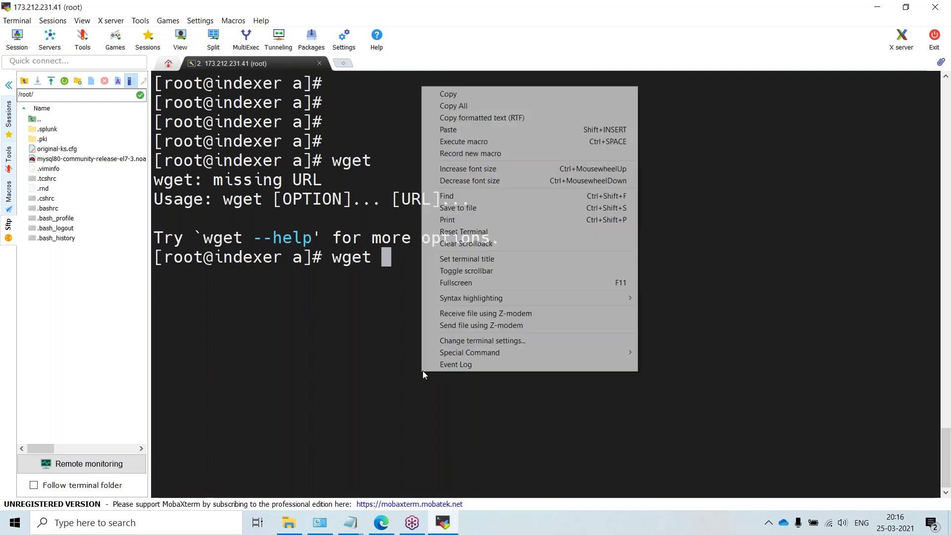
{"action": "left_click", "coordinate": [465, 131]}
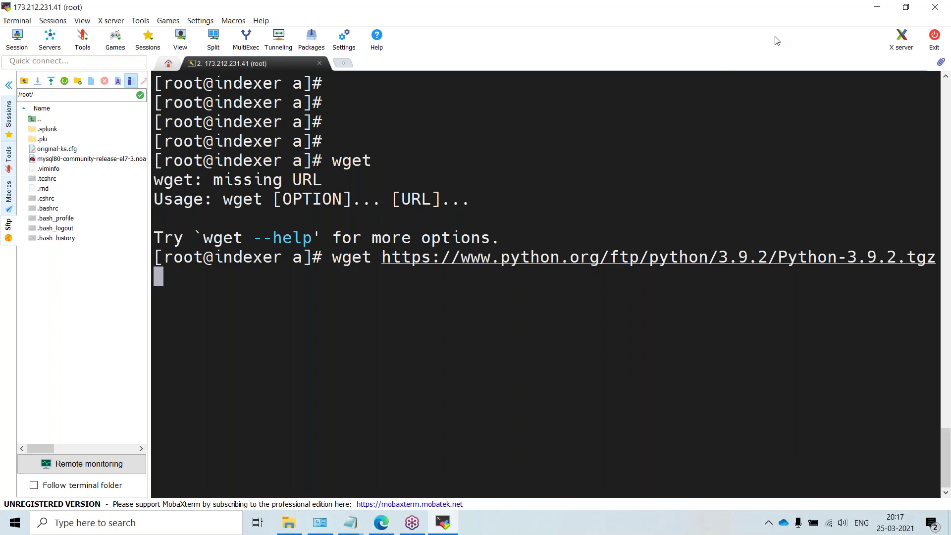
{"action": "left_click", "coordinate": [722, 198]}
{"action": "key", "text": "Home"}
{"action": "type", "text": "#"}
{"action": "key", "text": "Return"}
Step: Confirm /demo/b/a holds only abc.txt and a.txt, then recall the wget line for editing
{"action": "type", "text": "ls"}
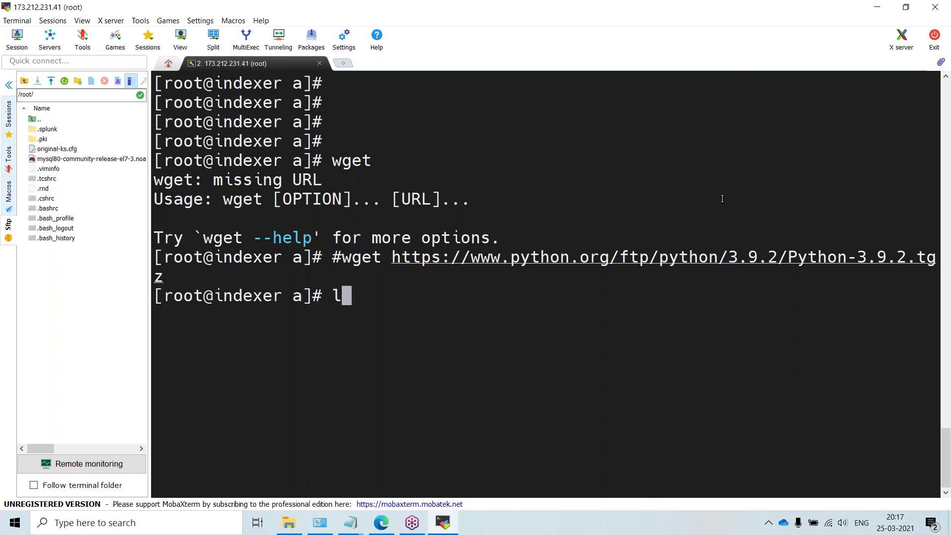
{"action": "key", "text": "Return"}
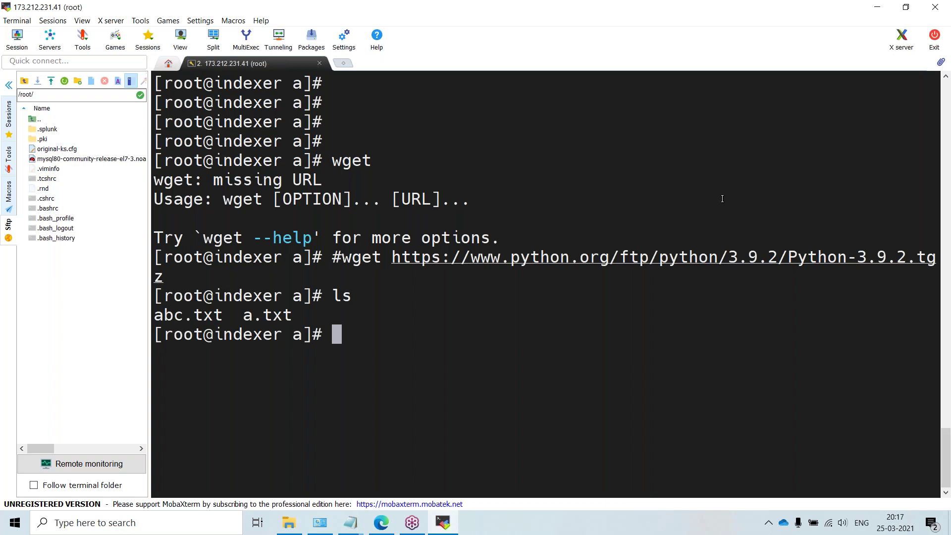
{"action": "type", "text": "pwd"}
{"action": "key", "text": "Return"}
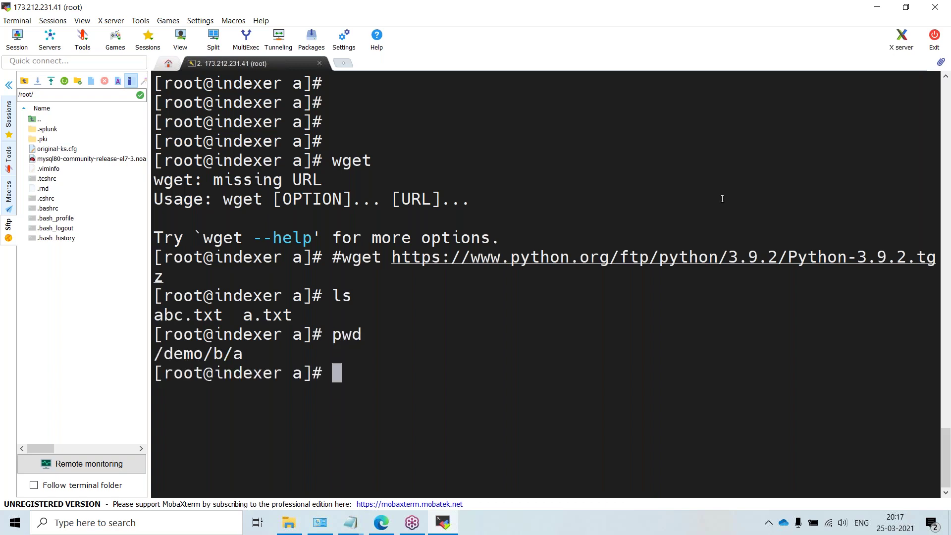
{"action": "type", "text": "ls"}
{"action": "key", "text": "Return"}
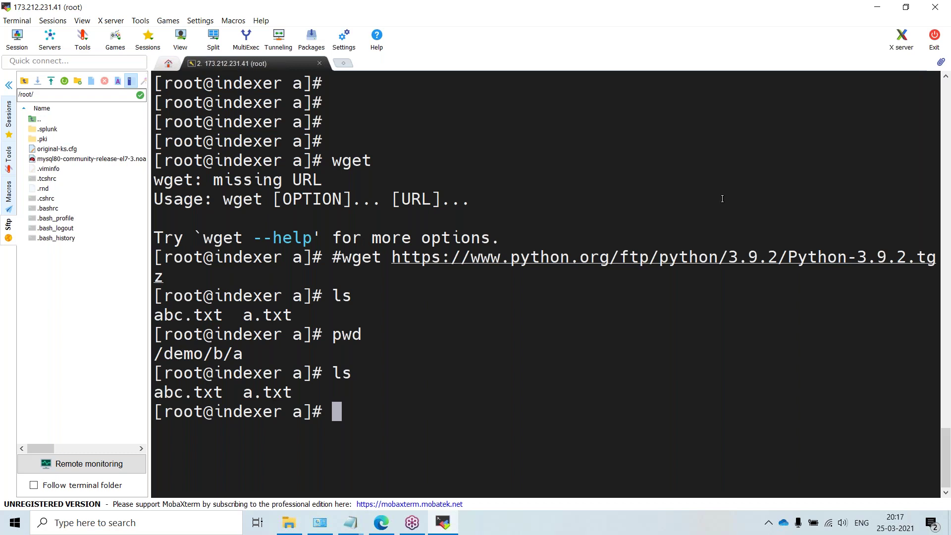
{"action": "key", "text": "Up"}
{"action": "key", "text": "Up"}
{"action": "key", "text": "Up"}
{"action": "key", "text": "Up"}
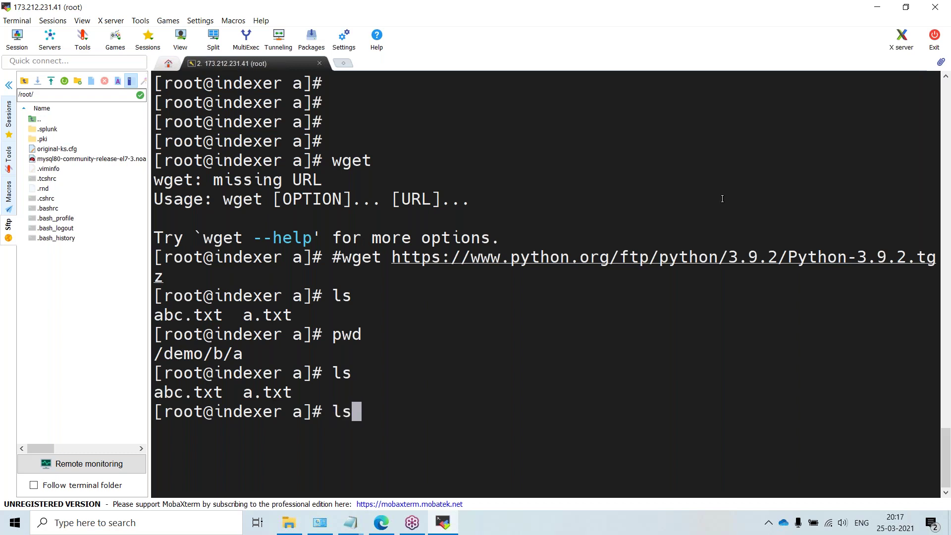
{"action": "key", "text": "ctrl+a"}
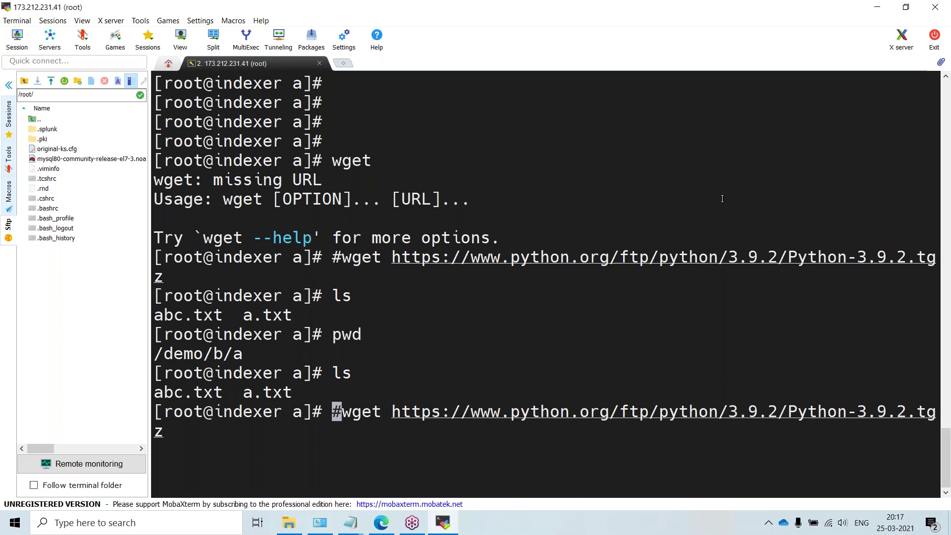
Step: Download Python-3.9.2.tgz with wget into /demo/b/a and list the folder to confirm the tarball
{"action": "key", "text": "Delete"}
{"action": "key", "text": "Return"}
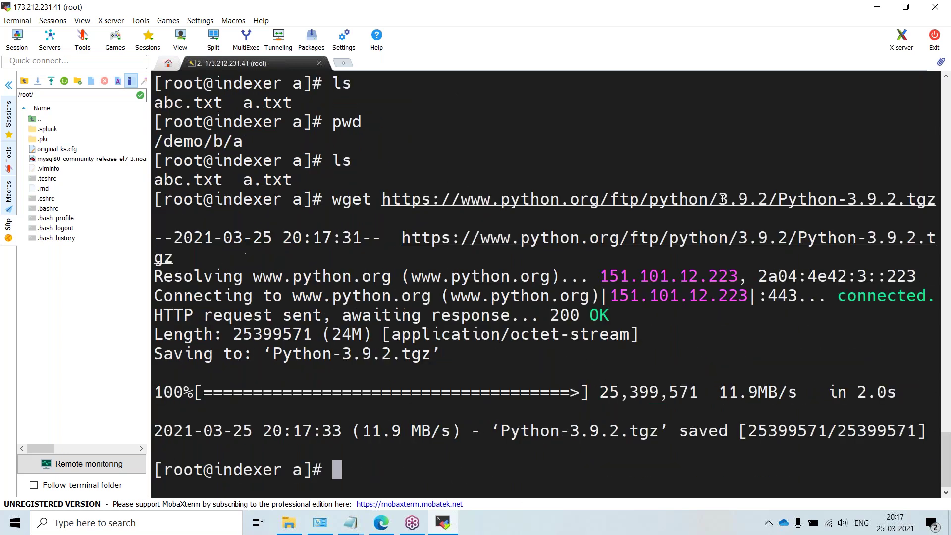
{"action": "type", "text": "ls"}
{"action": "key", "text": "Return"}
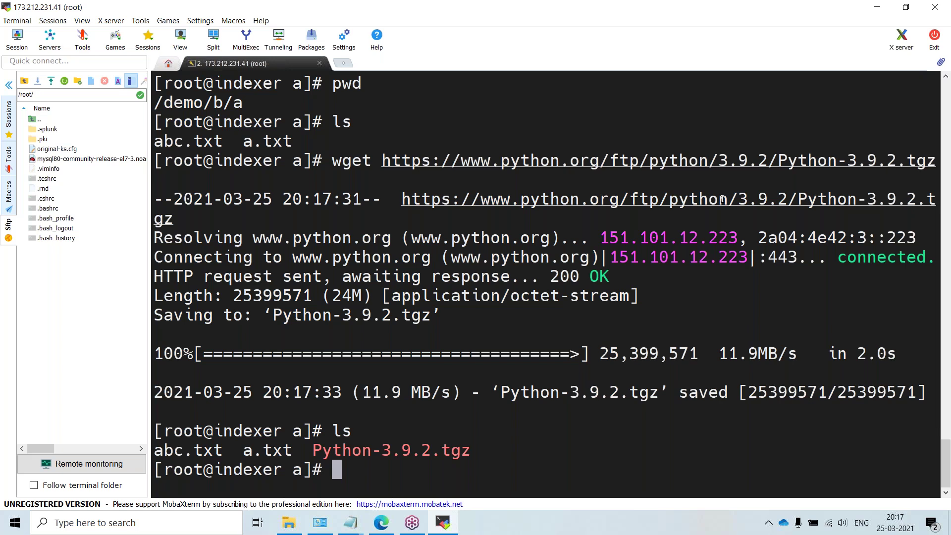
Step: Clear the terminal and return to root's home directory with cd
{"action": "key", "text": "ctrl+l"}
{"action": "key", "text": "Return"}
{"action": "key", "text": "Return"}
{"action": "key", "text": "Return"}
{"action": "key", "text": "Return"}
{"action": "key", "text": "Return"}
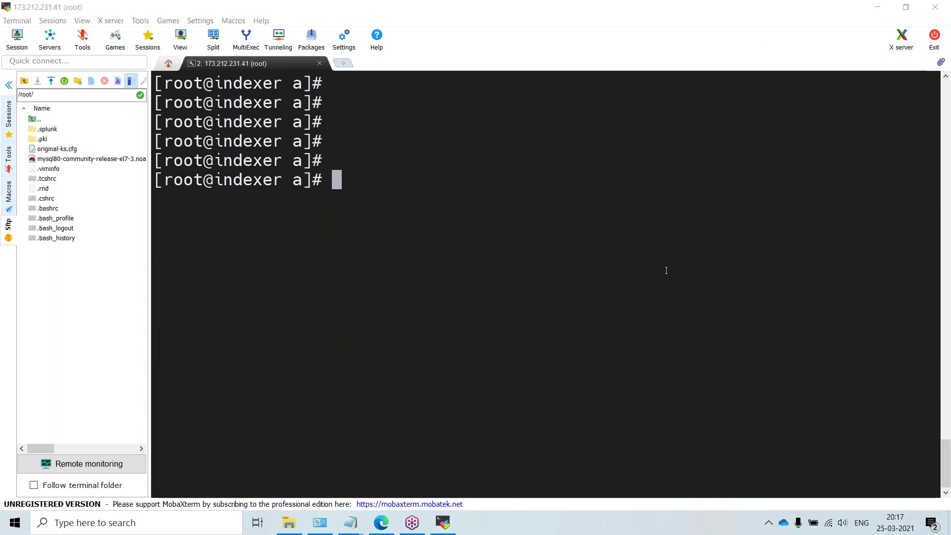
{"action": "left_click", "coordinate": [522, 304]}
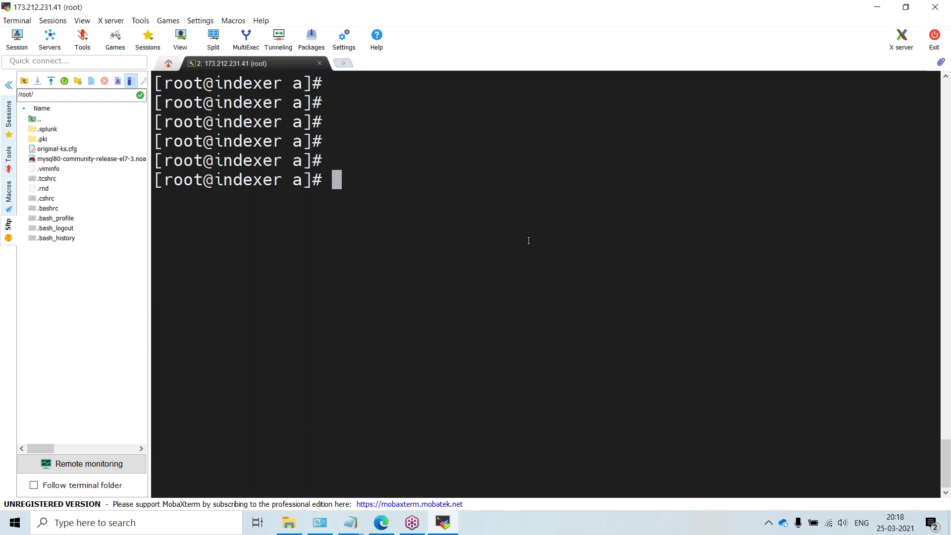
{"action": "key", "text": "ctrl+l"}
{"action": "key", "text": "Return"}
{"action": "key", "text": "Return"}
{"action": "key", "text": "Return"}
{"action": "key", "text": "Return"}
{"action": "key", "text": "Return"}
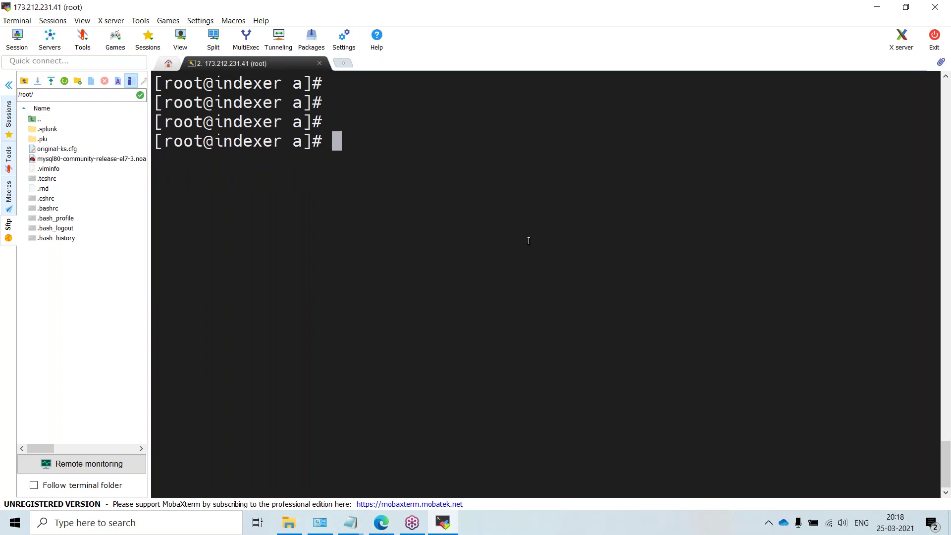
{"action": "type", "text": "cd"}
{"action": "key", "text": "Return"}
{"action": "key", "text": "Return"}
{"action": "key", "text": "Return"}
{"action": "key", "text": "Return"}
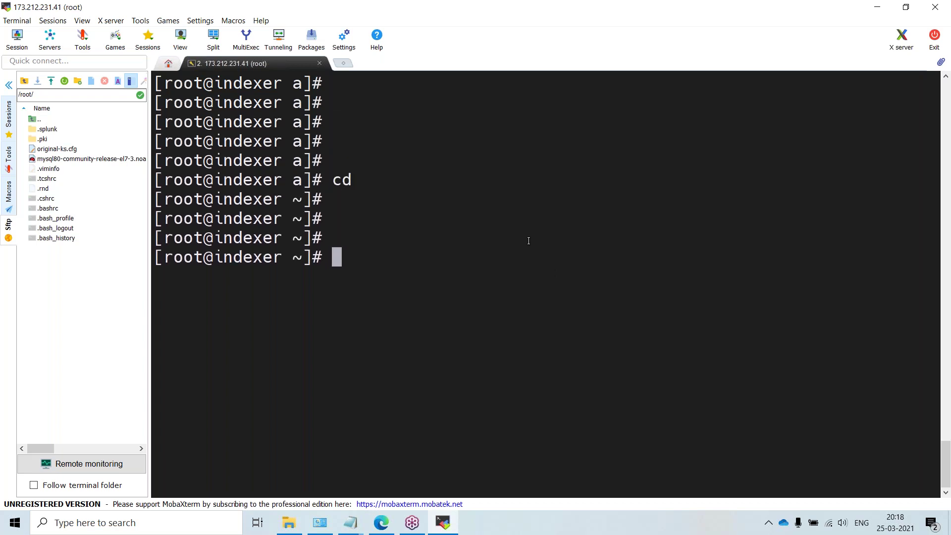
{"action": "key", "text": "ctrl+l"}
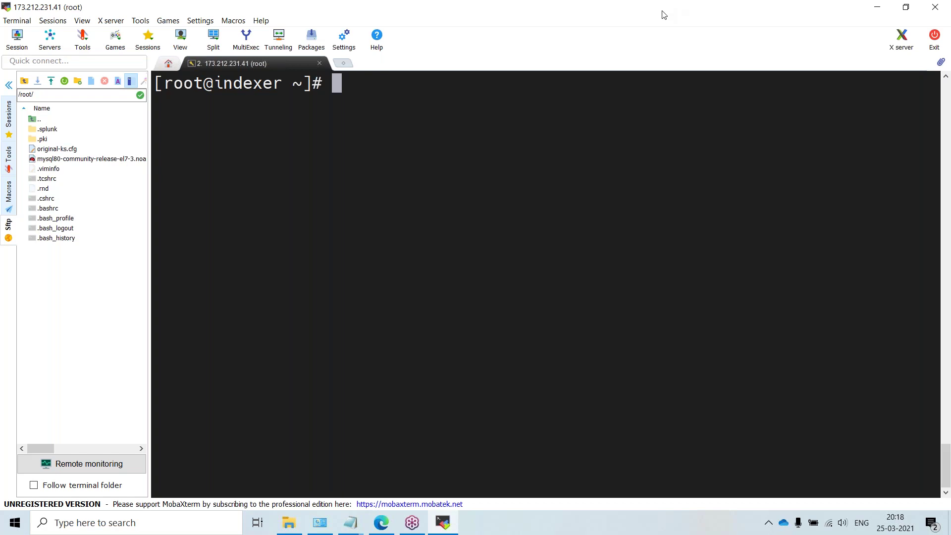
{"action": "right_click", "coordinate": [663, 11]}
Step: In Edge, close the Python releases and Classwork tabs and open Google Cloud Console from Bing
{"action": "left_click", "coordinate": [694, 54]}
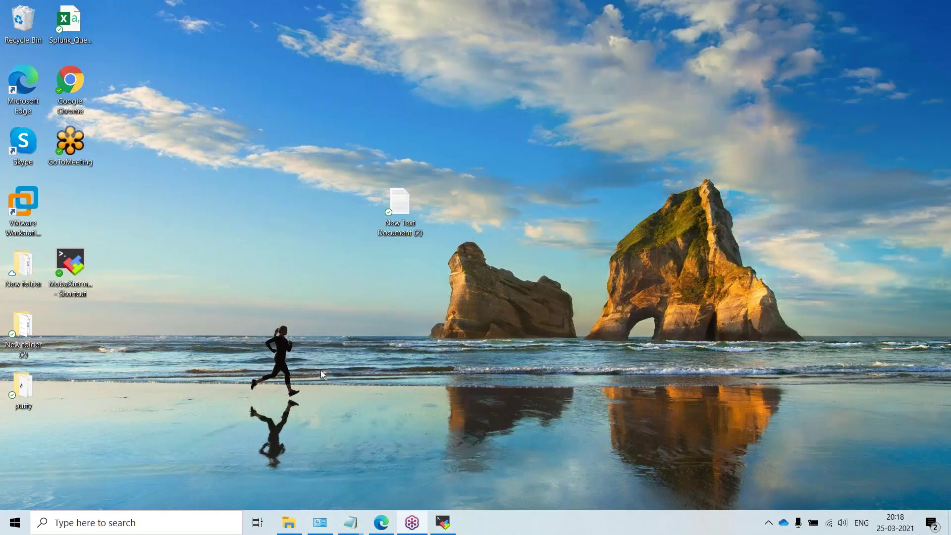
{"action": "left_click", "coordinate": [381, 523]}
{"action": "mouse_move", "coordinate": [290, 86]}
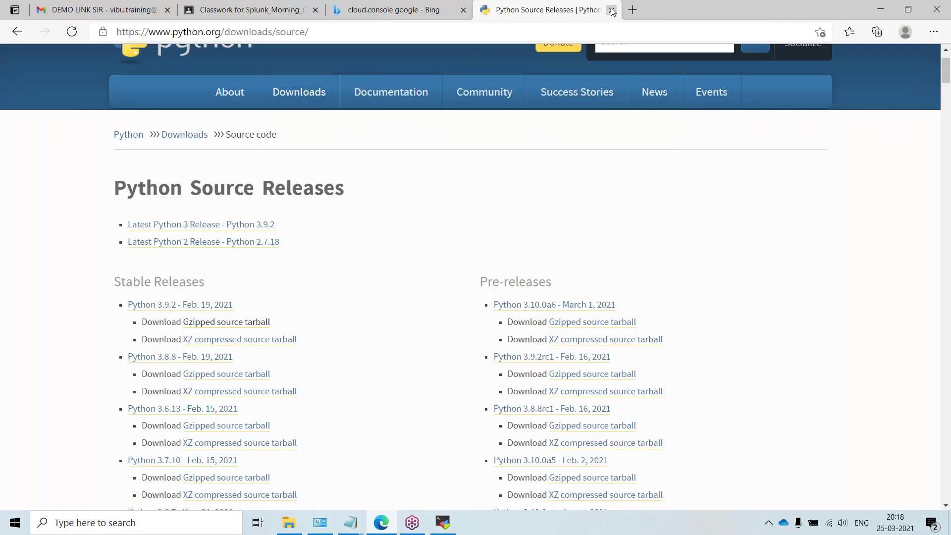
{"action": "left_click", "coordinate": [612, 10]}
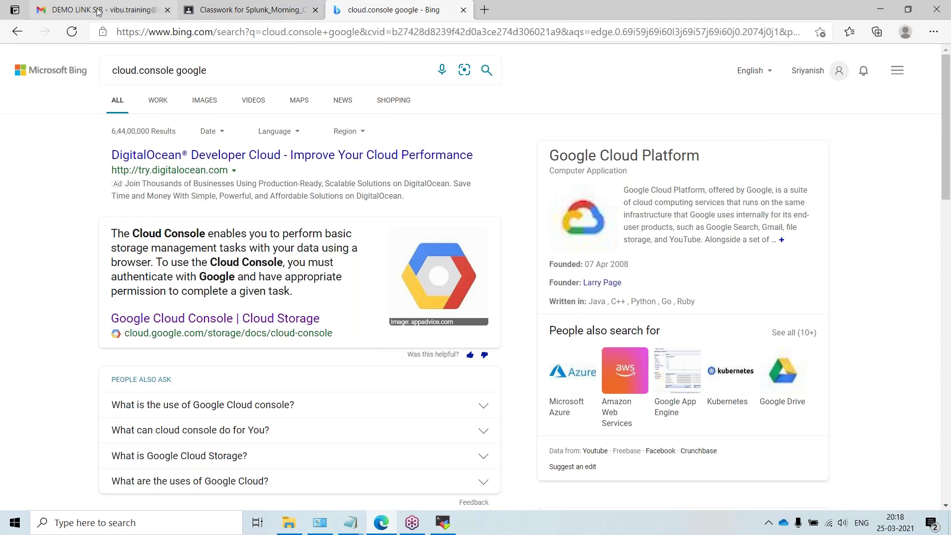
{"action": "left_click", "coordinate": [252, 11]}
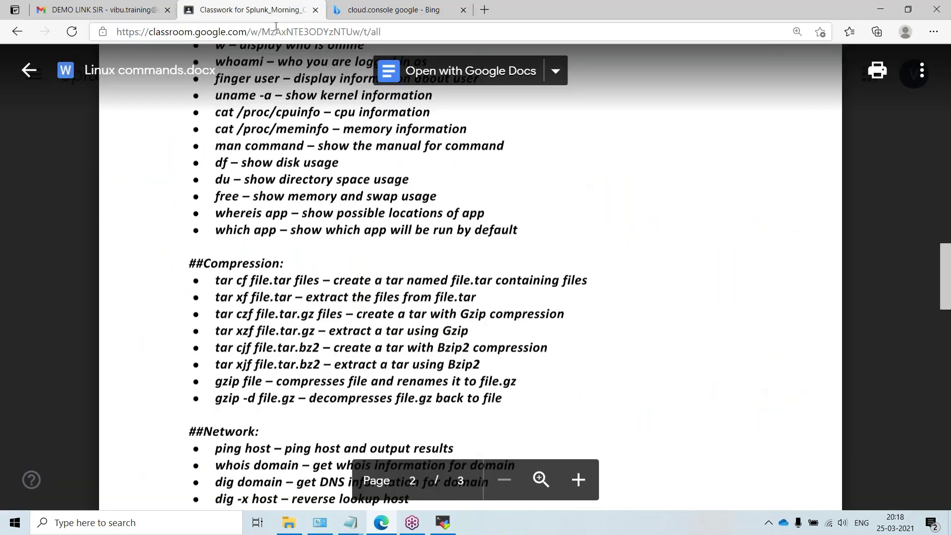
{"action": "left_click", "coordinate": [315, 10]}
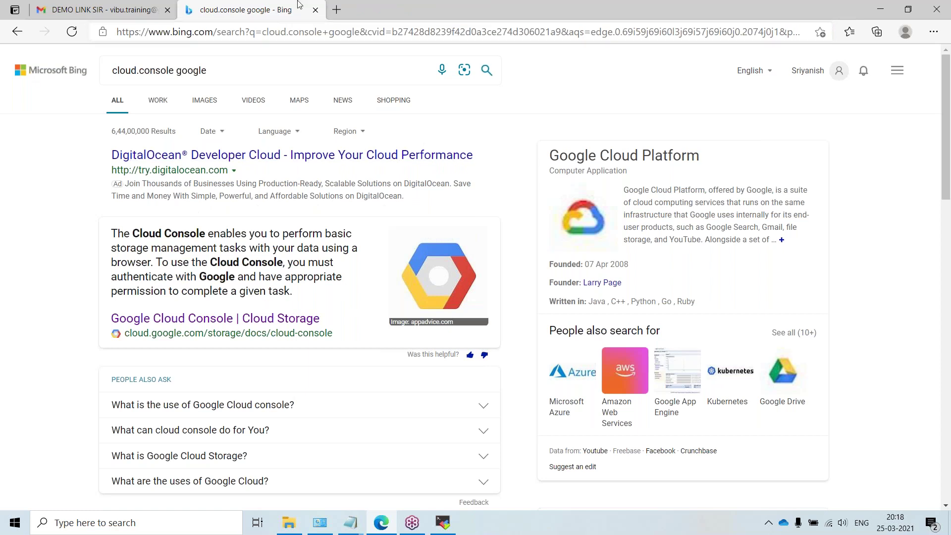
{"action": "left_click", "coordinate": [147, 300]}
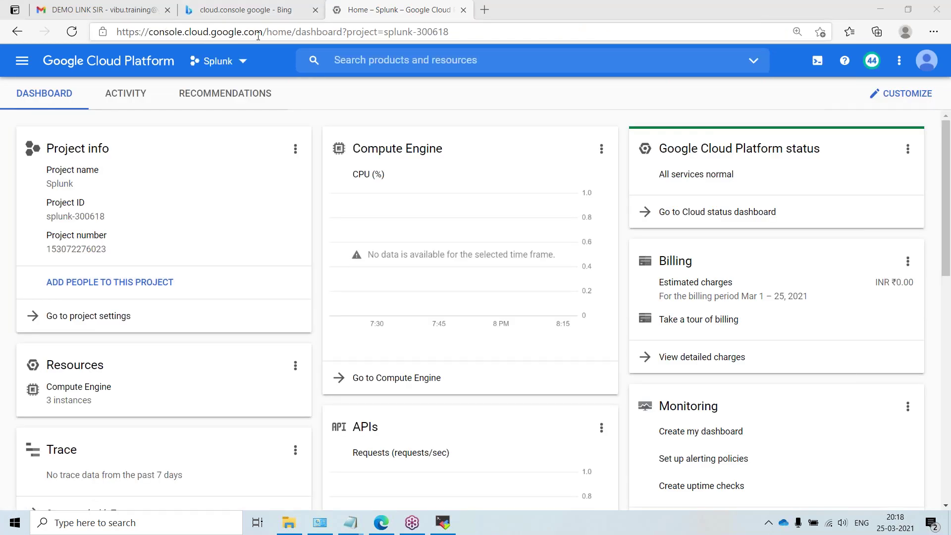
Step: Trim the address to console.cloud.google.com to load the Splunk project dashboard
{"action": "left_click_drag", "start_coordinate": [265, 32], "coordinate": [449, 32]}
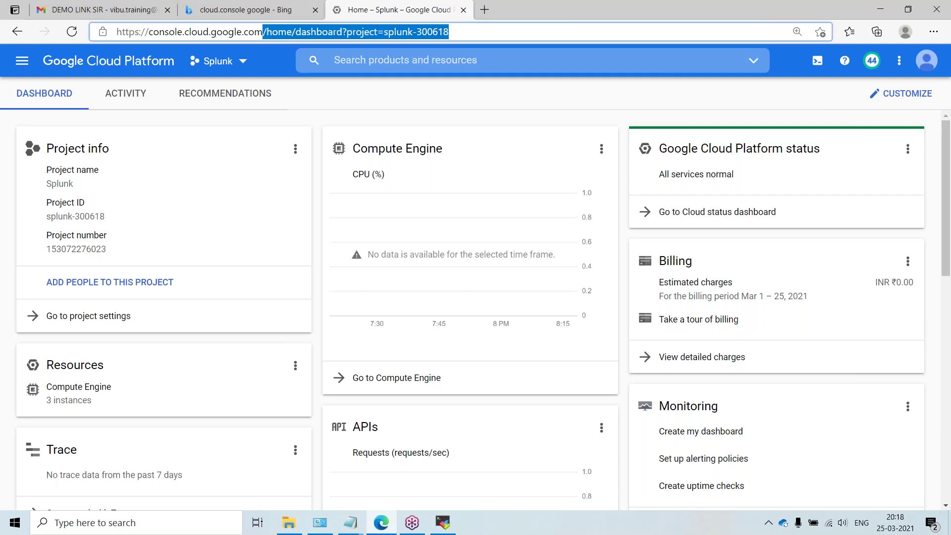
{"action": "key", "text": "BackSpace"}
{"action": "key", "text": "Return"}
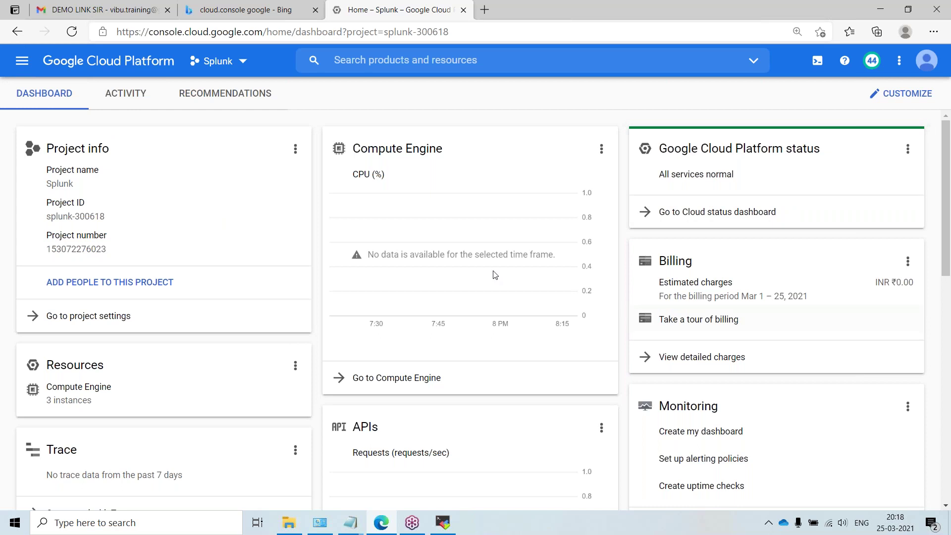
{"action": "left_click", "coordinate": [28, 62]}
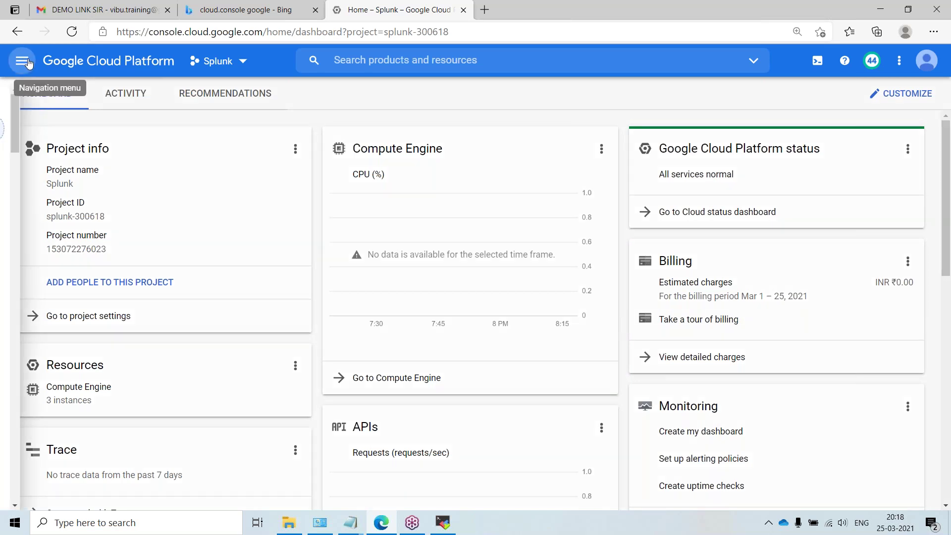
Step: View the Billing overview's Credits card: ₹20,532.47 of ₹21,406.50 free-trial credits left
{"action": "left_click", "coordinate": [53, 198]}
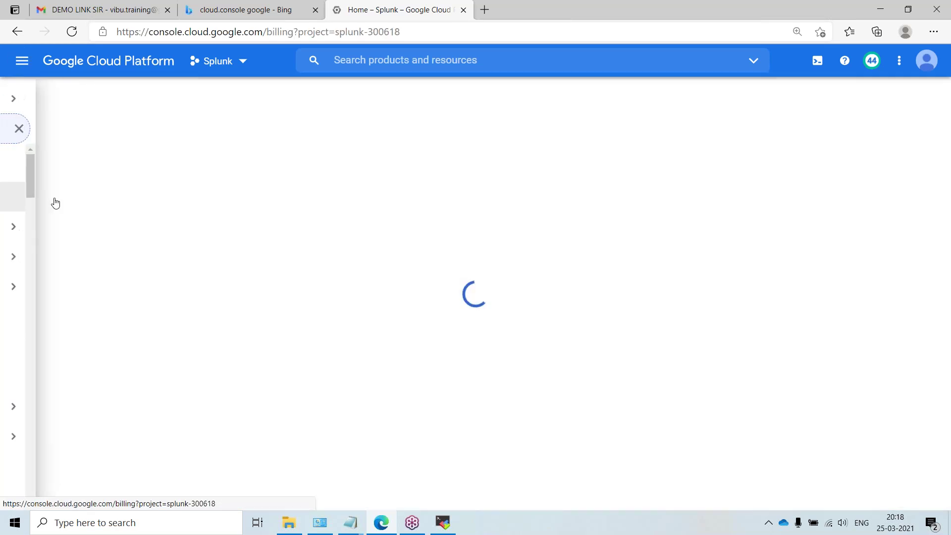
{"action": "left_click", "coordinate": [648, 267]}
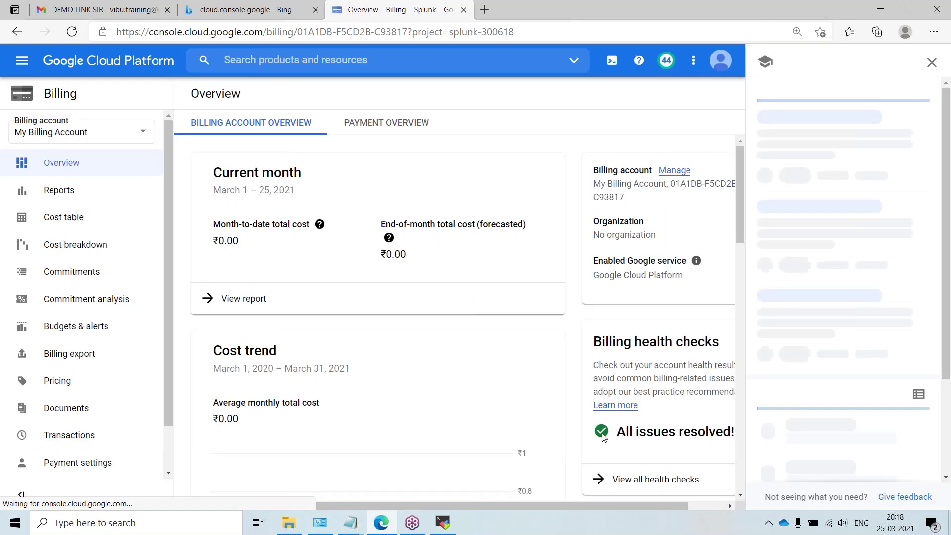
{"action": "scroll", "coordinate": [602, 435], "scroll_direction": "down", "scroll_amount": 4}
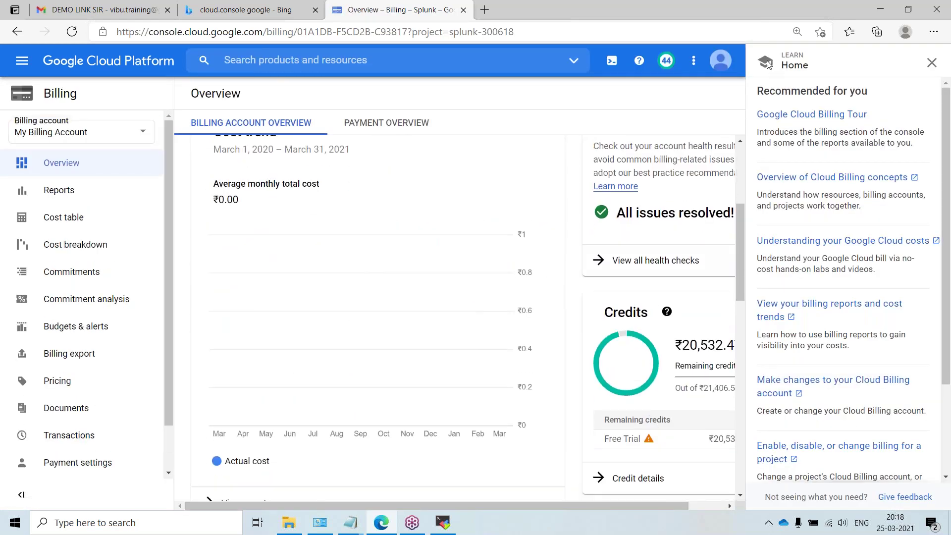
{"action": "left_click", "coordinate": [931, 63]}
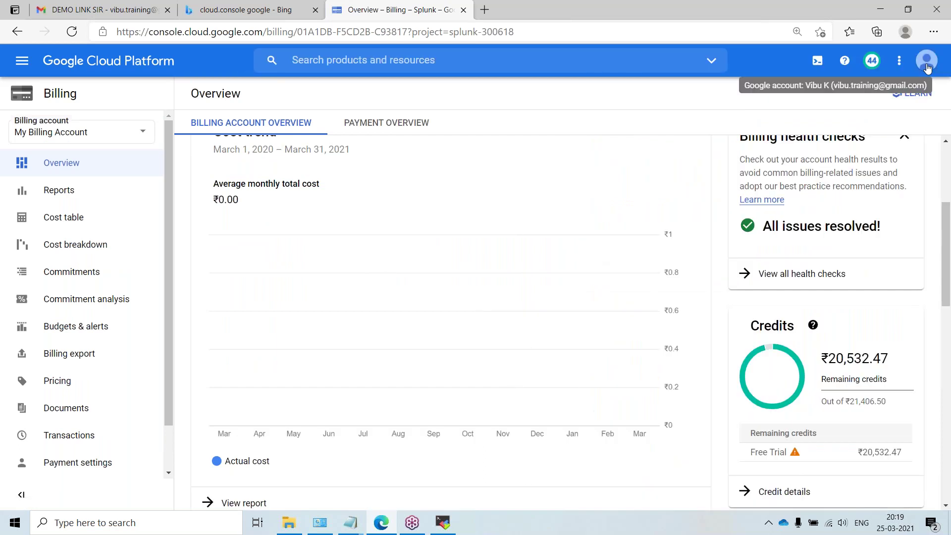
{"action": "scroll", "coordinate": [870, 267], "scroll_direction": "down", "scroll_amount": 2}
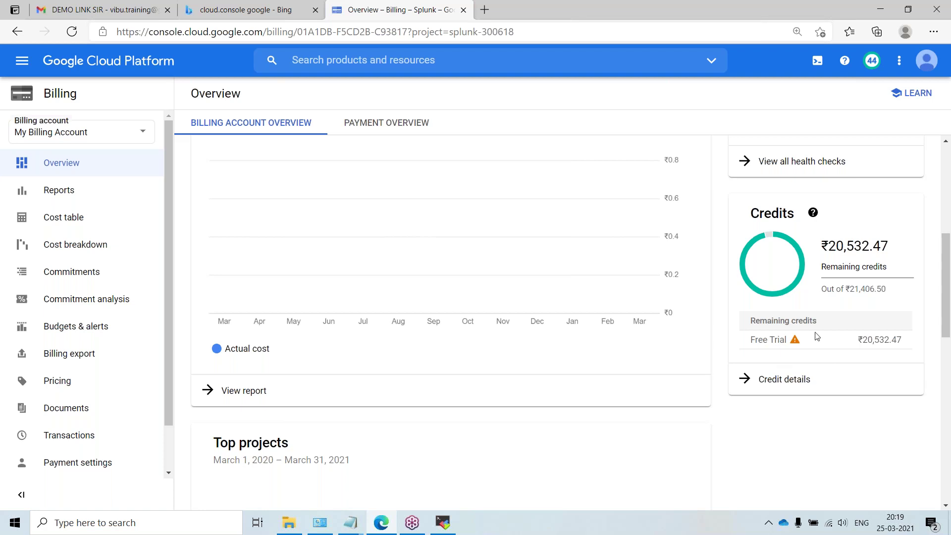
{"action": "left_click_drag", "start_coordinate": [847, 289], "coordinate": [891, 293]}
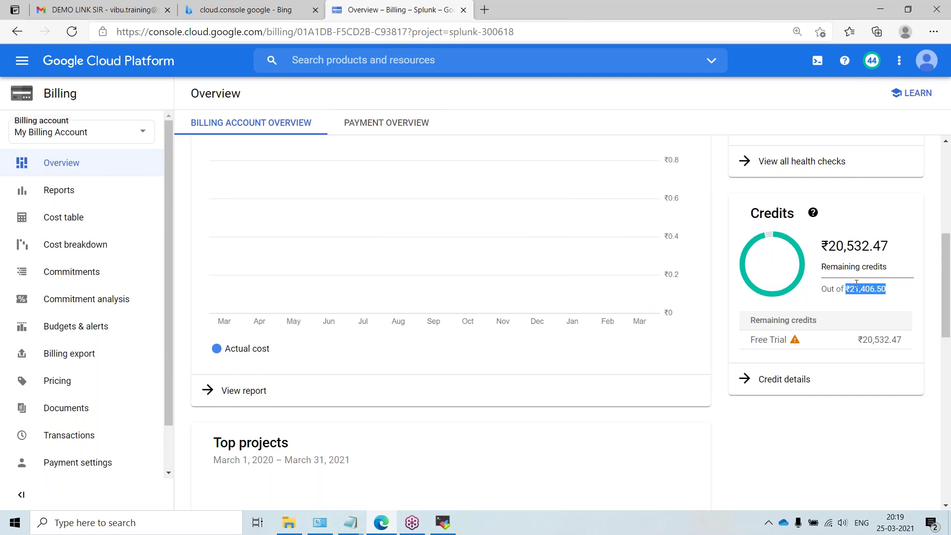
{"action": "left_click", "coordinate": [527, 451]}
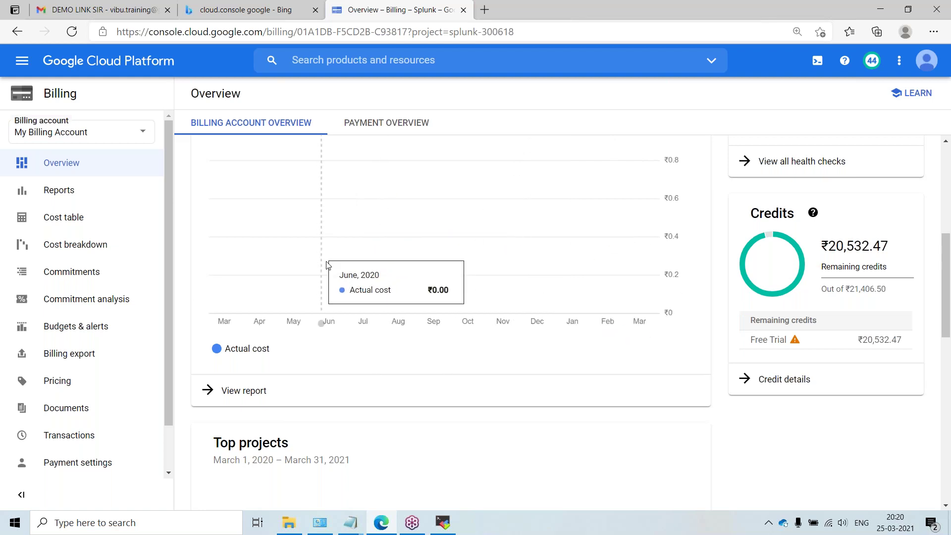
{"action": "scroll", "coordinate": [347, 263], "scroll_direction": "up", "scroll_amount": 2}
{"action": "scroll", "coordinate": [350, 262], "scroll_direction": "up", "scroll_amount": 5}
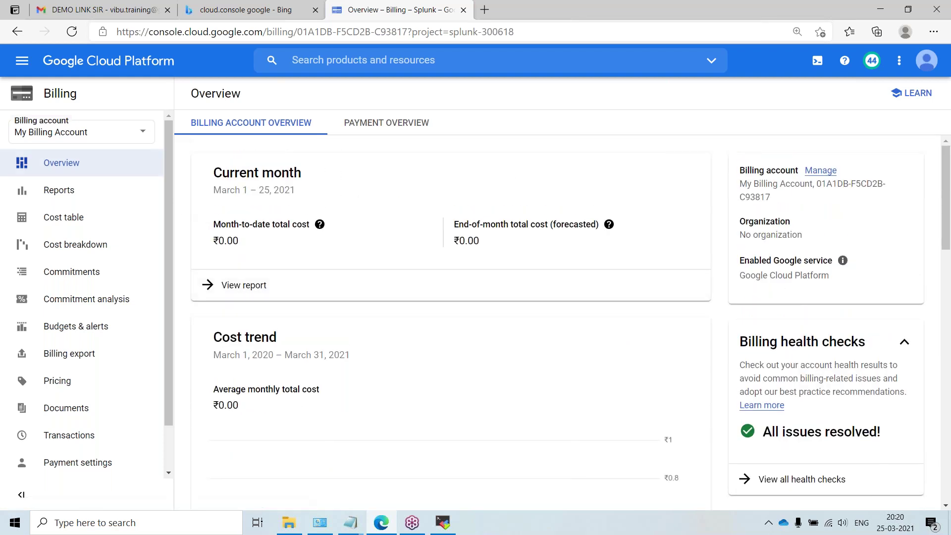
Step: Go to Compute Engine > VM instances and start creating a new instance
{"action": "left_click", "coordinate": [15, 64]}
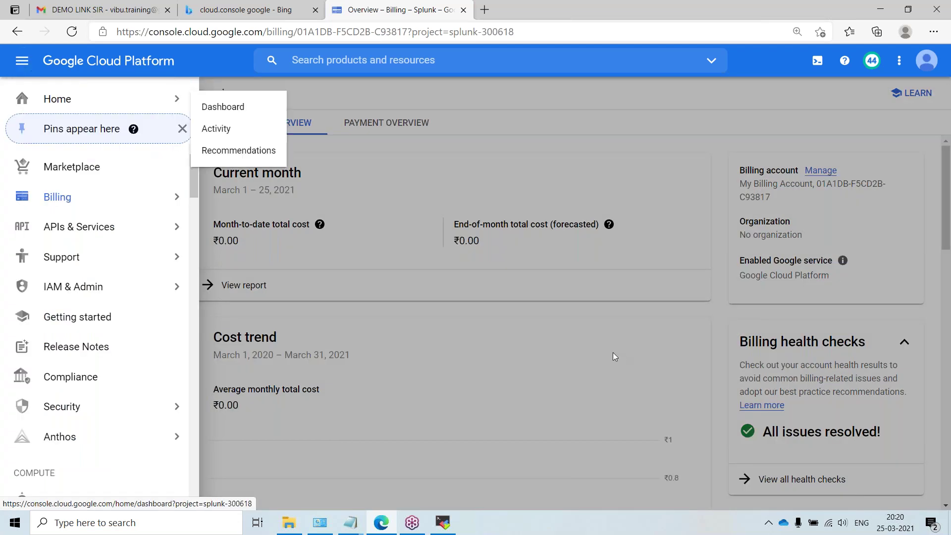
{"action": "left_click", "coordinate": [568, 346]}
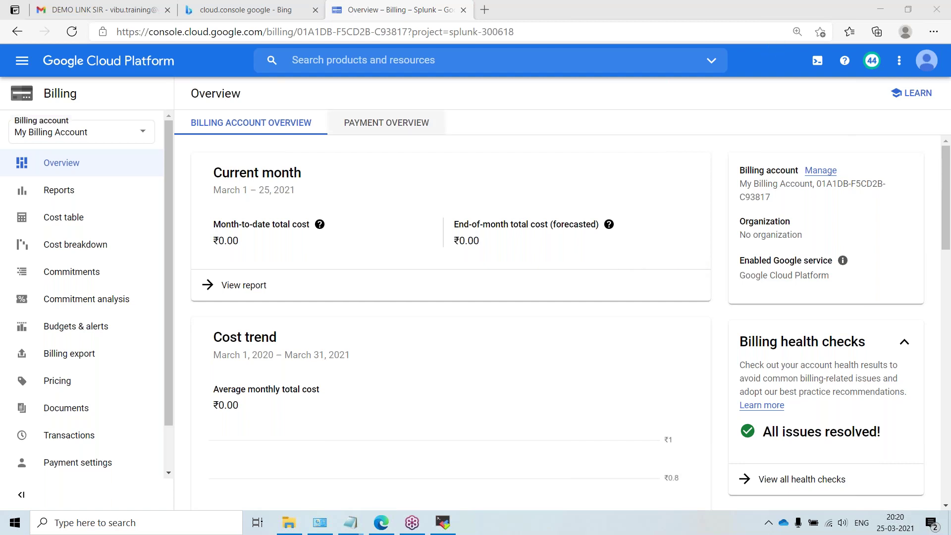
{"action": "left_click", "coordinate": [21, 60]}
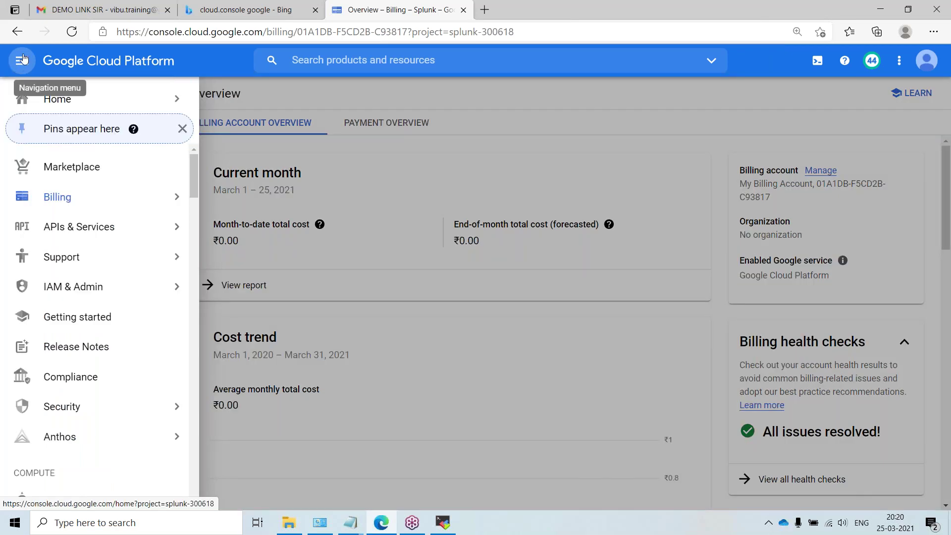
{"action": "mouse_move", "coordinate": [69, 97]}
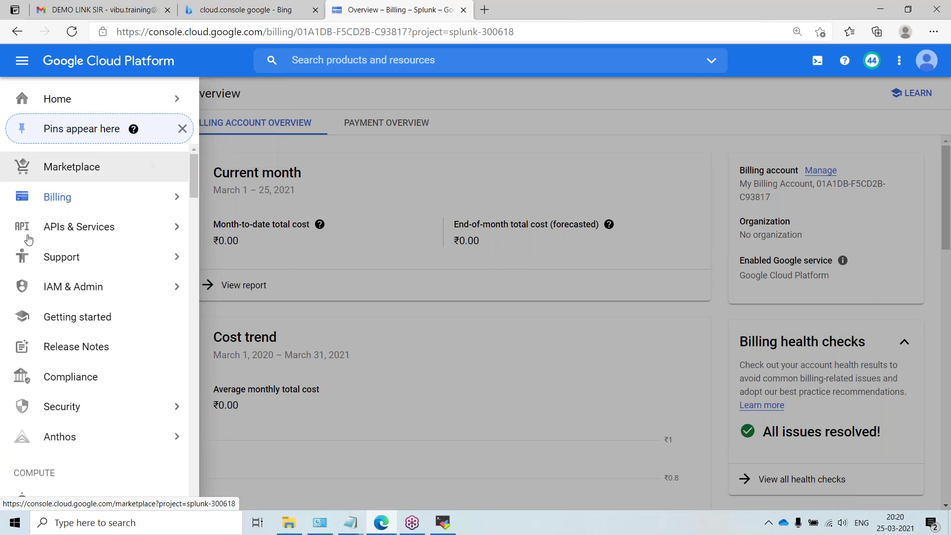
{"action": "scroll", "coordinate": [41, 355], "scroll_direction": "down", "scroll_amount": 4}
{"action": "mouse_move", "coordinate": [95, 314]}
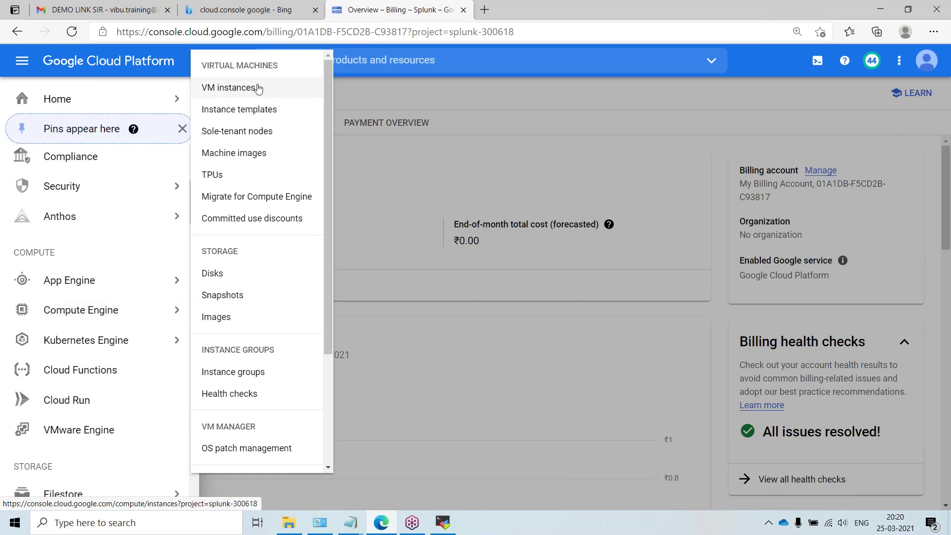
{"action": "left_click", "coordinate": [242, 90]}
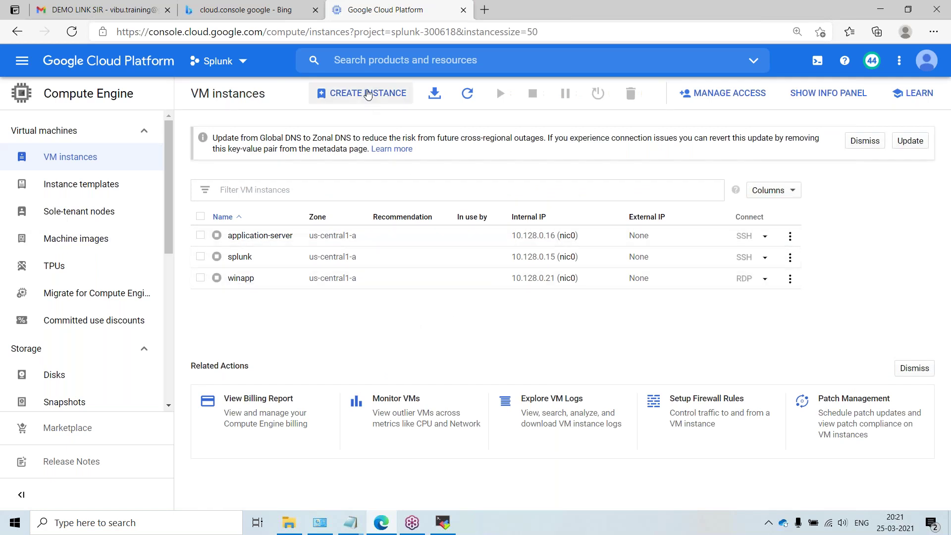
{"action": "left_click", "coordinate": [359, 94]}
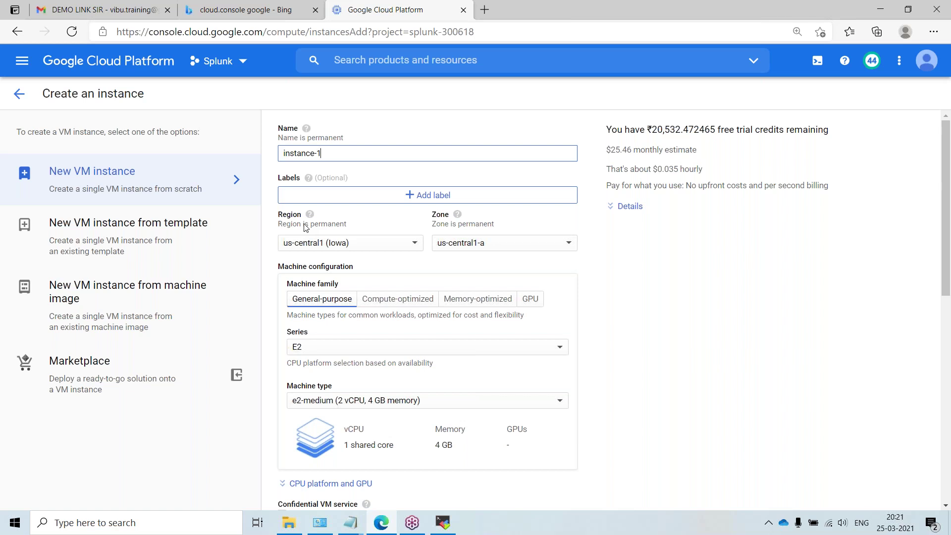
Step: Replace the default name instance-1 with lowercase demo-indexer
{"action": "triple_click", "coordinate": [318, 153]}
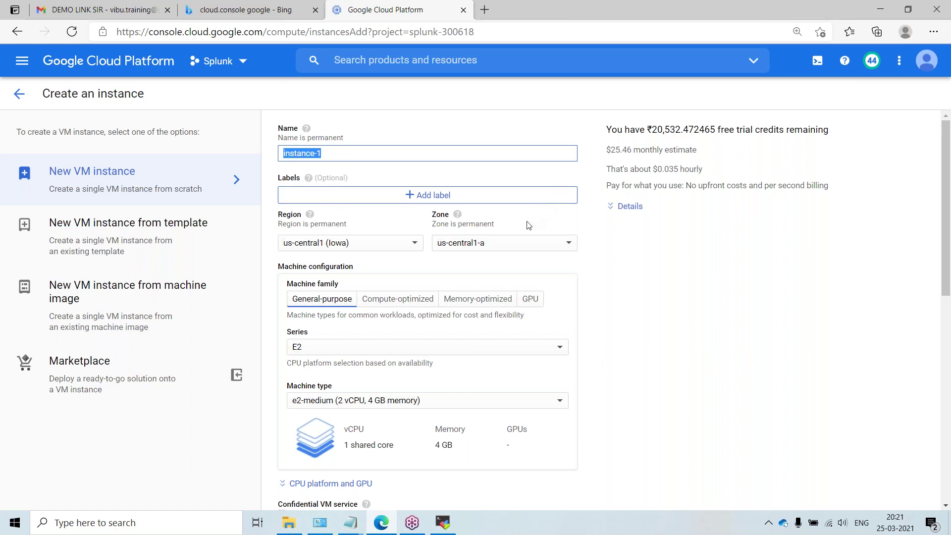
{"action": "type", "text": "demo-indexer"}
{"action": "left_click_drag", "start_coordinate": [289, 155], "coordinate": [350, 155]}
{"action": "left_click", "coordinate": [284, 154]}
{"action": "key", "text": "Delete"}
{"action": "type", "text": "D"}
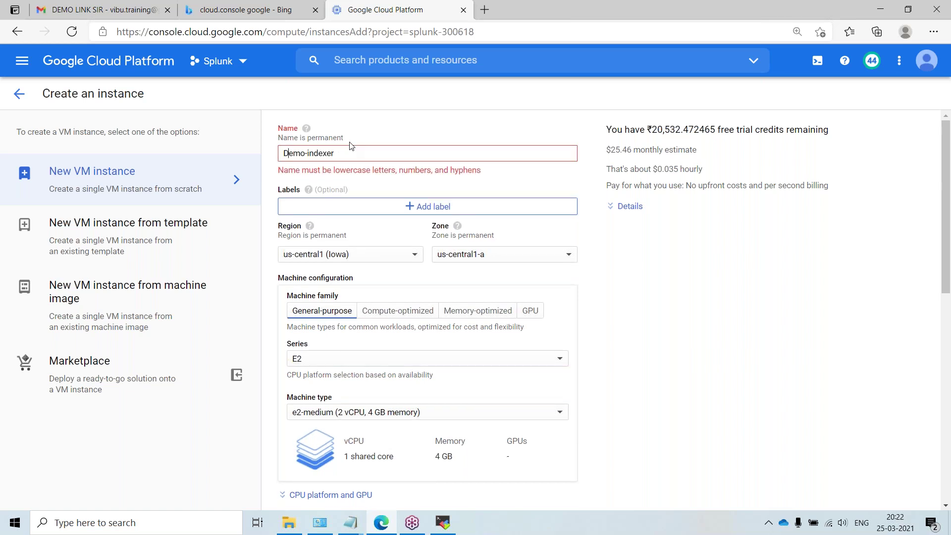
{"action": "key", "text": "BackSpace"}
{"action": "type", "text": "d"}
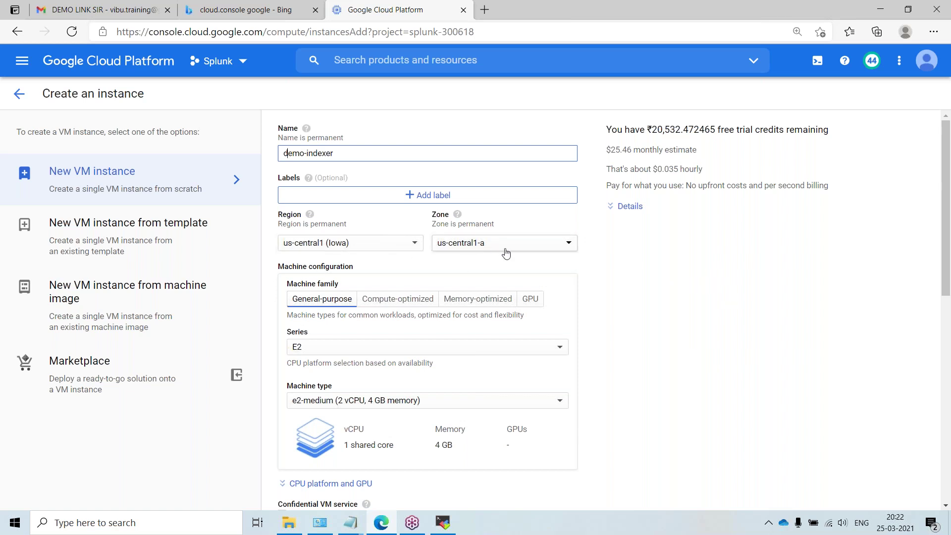
{"action": "left_click", "coordinate": [391, 245]}
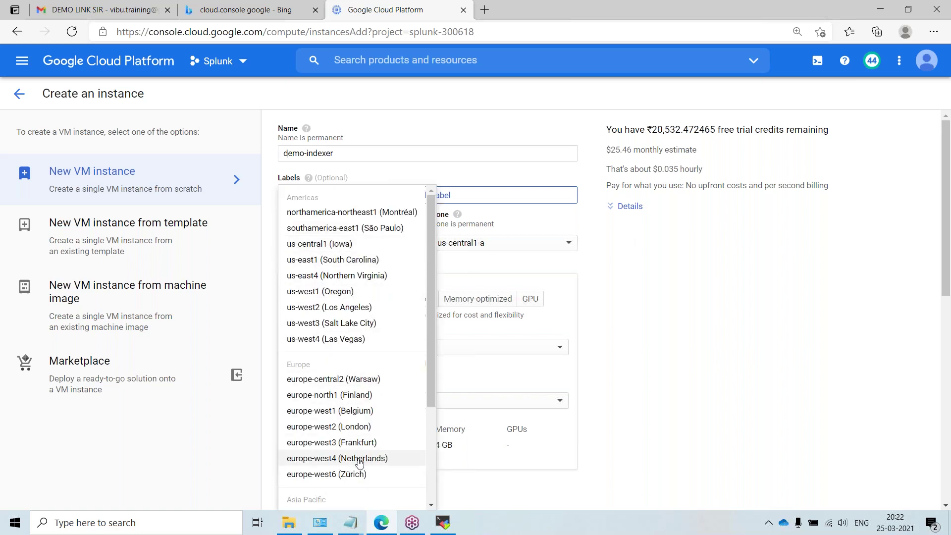
{"action": "left_click", "coordinate": [733, 323]}
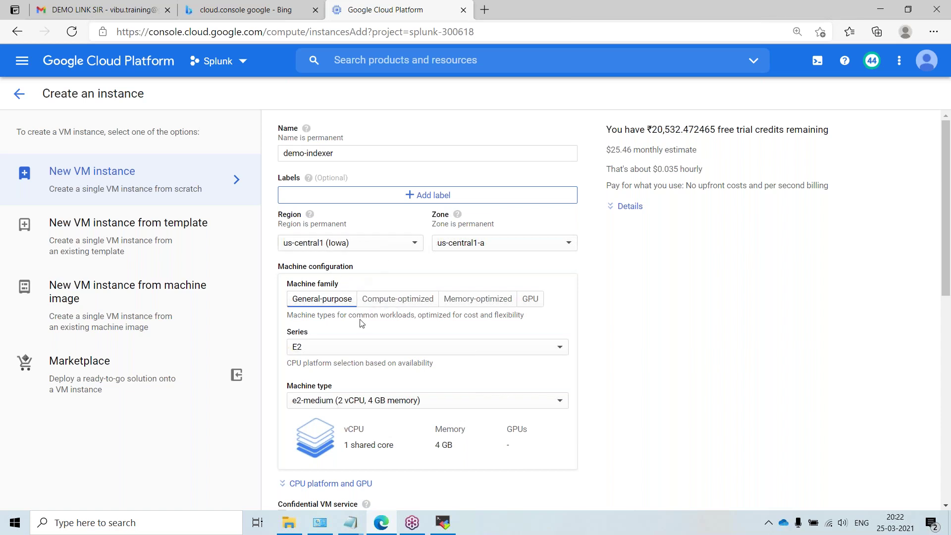
{"action": "scroll", "coordinate": [360, 323], "scroll_direction": "down", "scroll_amount": 1}
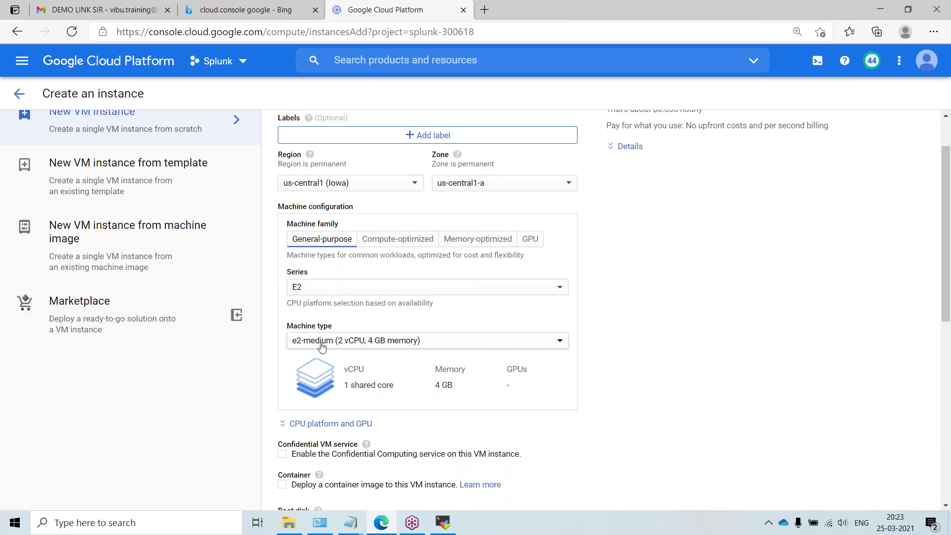
{"action": "left_click", "coordinate": [353, 344]}
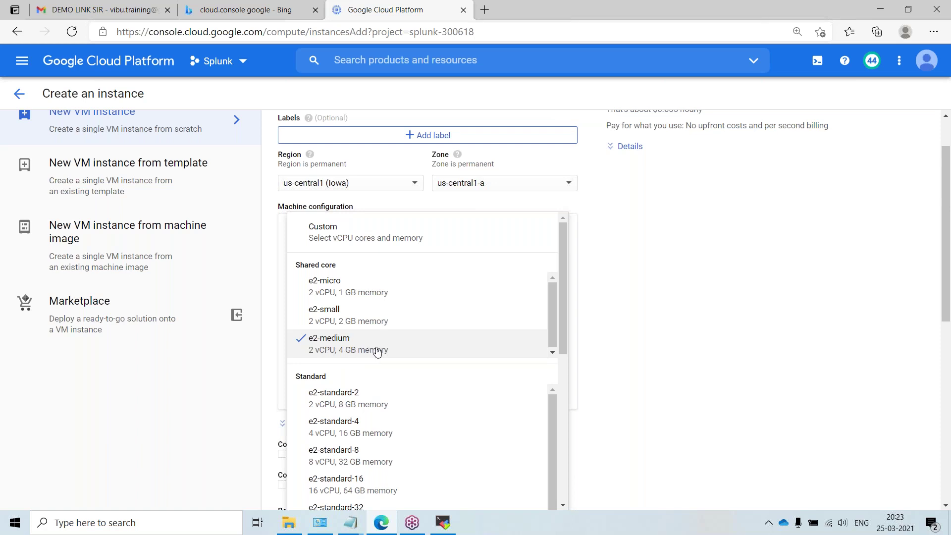
{"action": "left_click", "coordinate": [368, 352]}
{"action": "scroll", "coordinate": [663, 304], "scroll_direction": "down", "scroll_amount": 3}
{"action": "scroll", "coordinate": [415, 311], "scroll_direction": "down", "scroll_amount": 2}
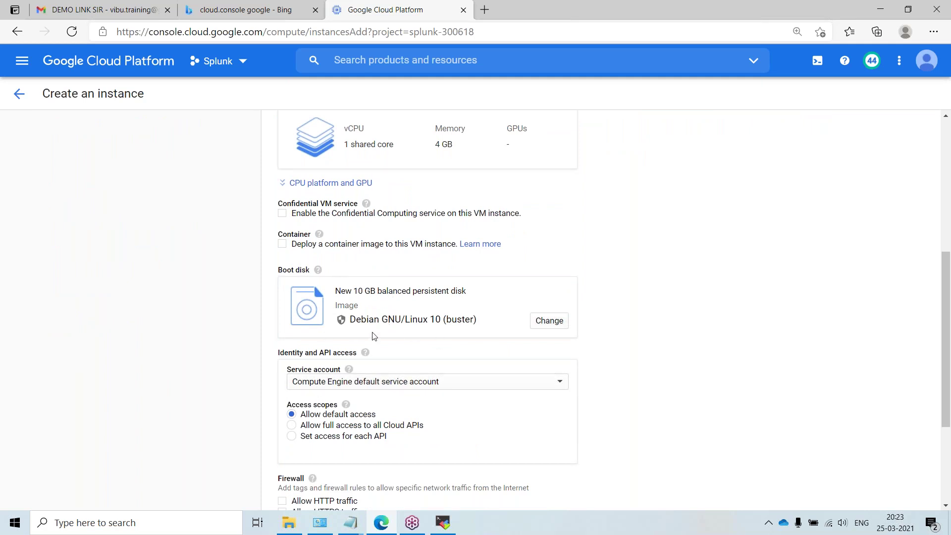
{"action": "left_click_drag", "start_coordinate": [353, 323], "coordinate": [480, 320]}
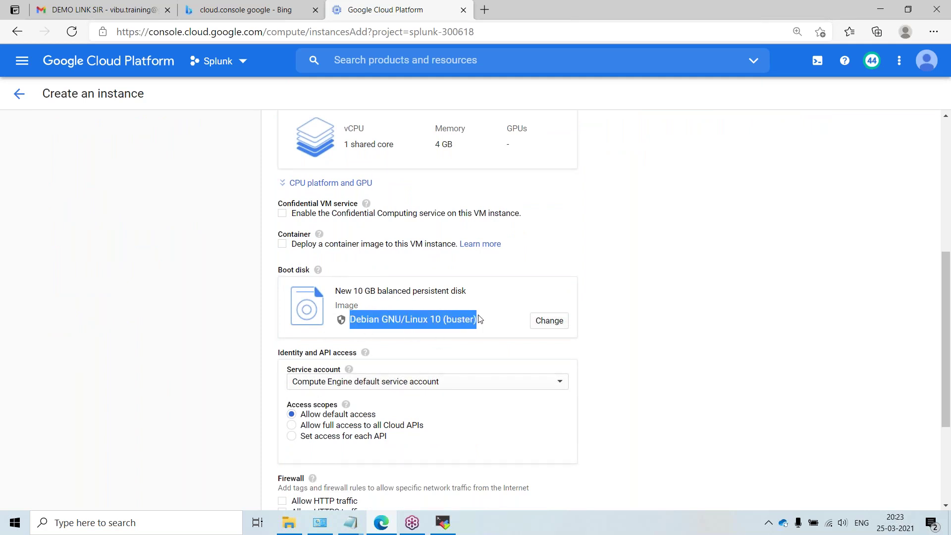
Step: Choose a CentOS 7 image on a 20 GB balanced persistent boot disk
{"action": "left_click", "coordinate": [548, 321]}
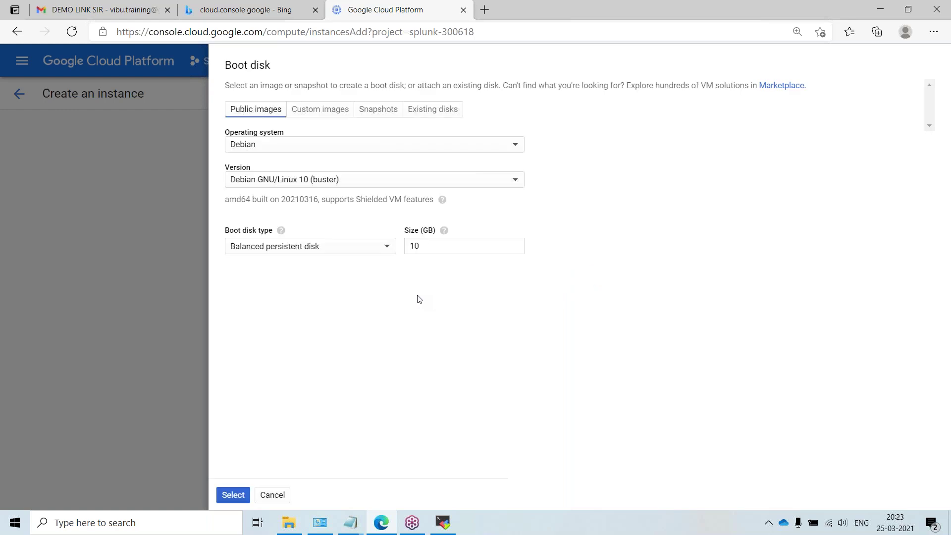
{"action": "left_click", "coordinate": [235, 143]}
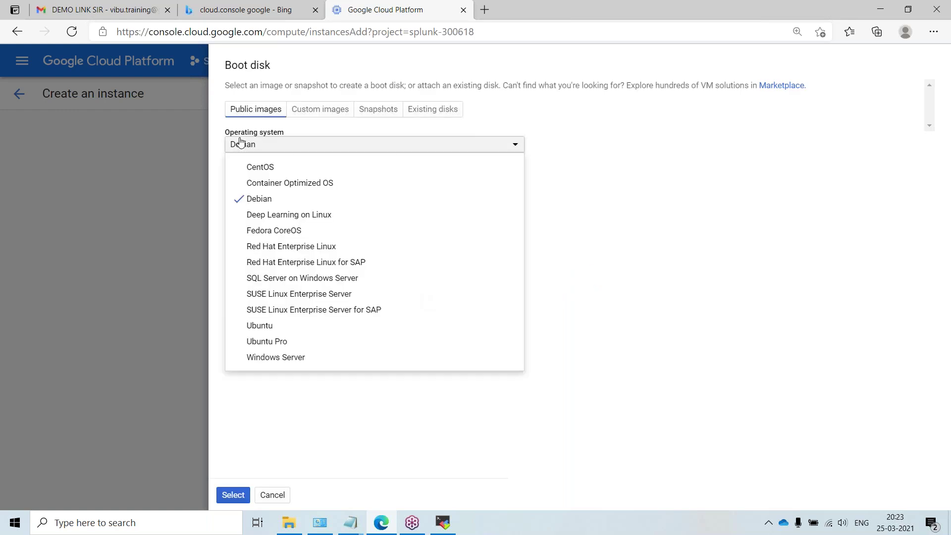
{"action": "left_click", "coordinate": [282, 168]}
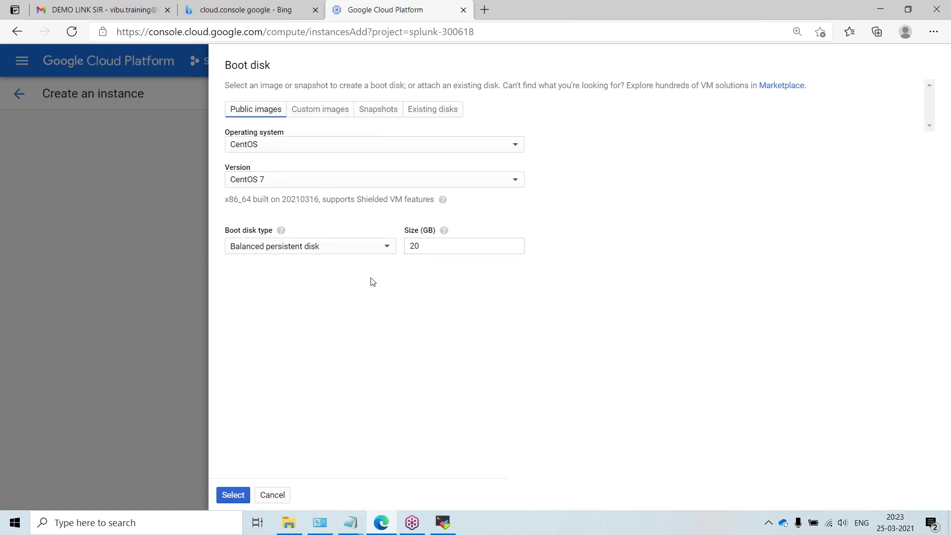
{"action": "double_click", "coordinate": [433, 249]}
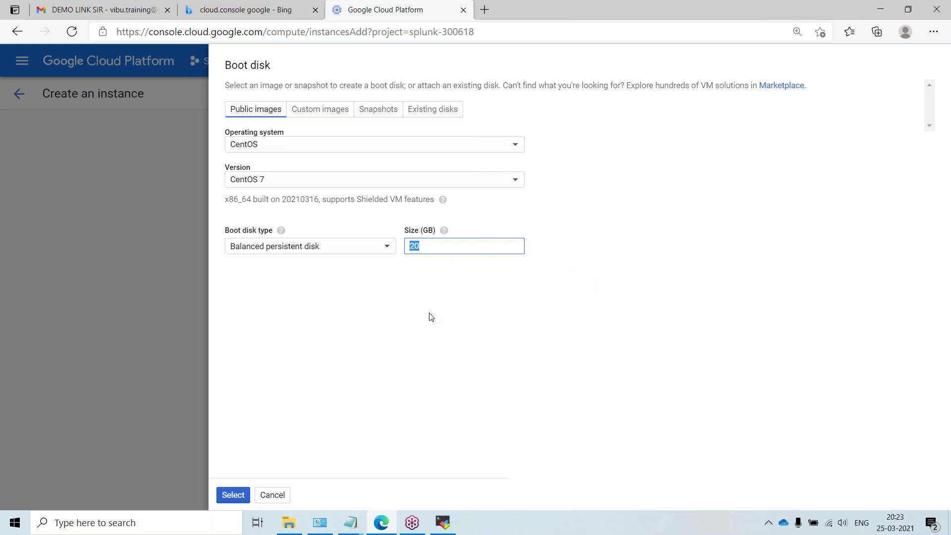
{"action": "left_click", "coordinate": [333, 363]}
{"action": "left_click", "coordinate": [435, 247]}
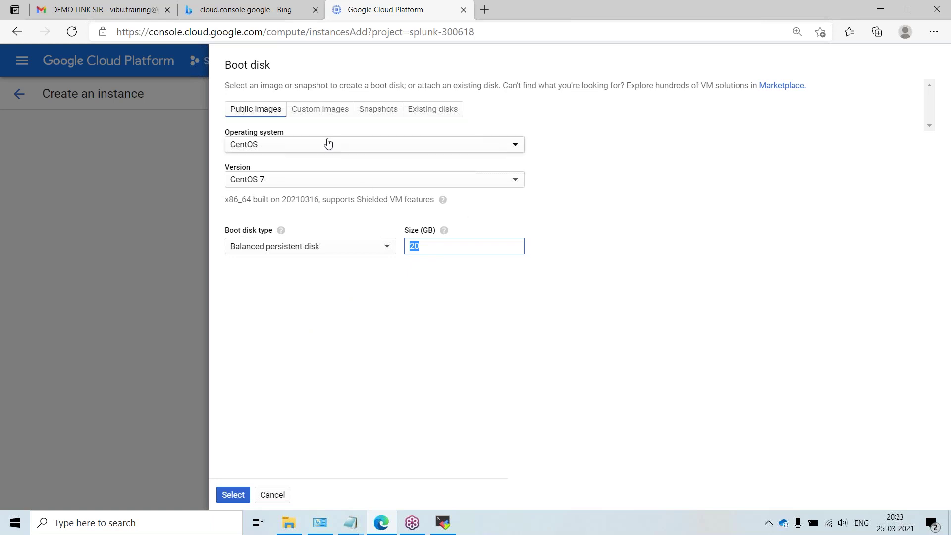
{"action": "left_click", "coordinate": [232, 495]}
Step: Tick Allow HTTP traffic and Allow HTTPS traffic in the Firewall section
{"action": "scroll", "coordinate": [274, 423], "scroll_direction": "down", "scroll_amount": 2}
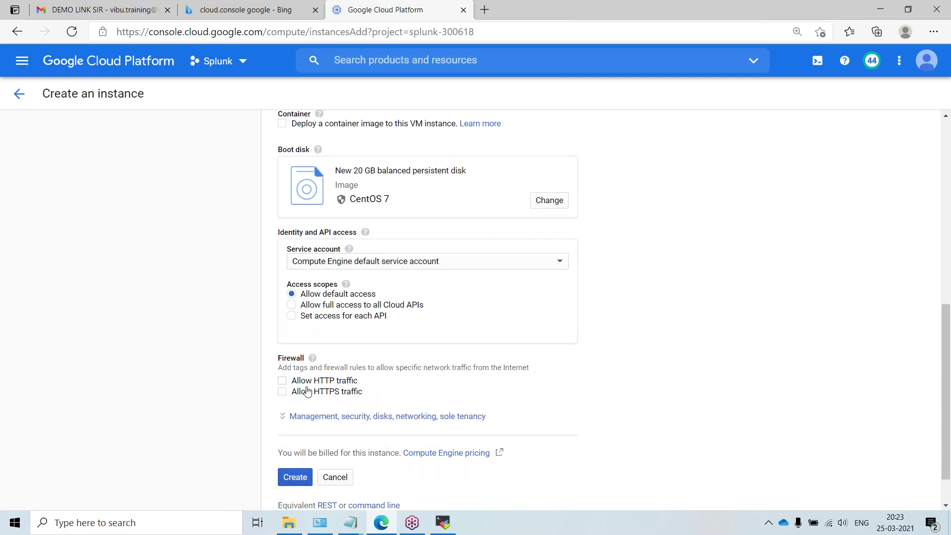
{"action": "left_click", "coordinate": [281, 384]}
{"action": "left_click", "coordinate": [282, 392]}
Step: Launch Paint via an mspaint search and draw a rectangle on the canvas
{"action": "left_click", "coordinate": [99, 523]}
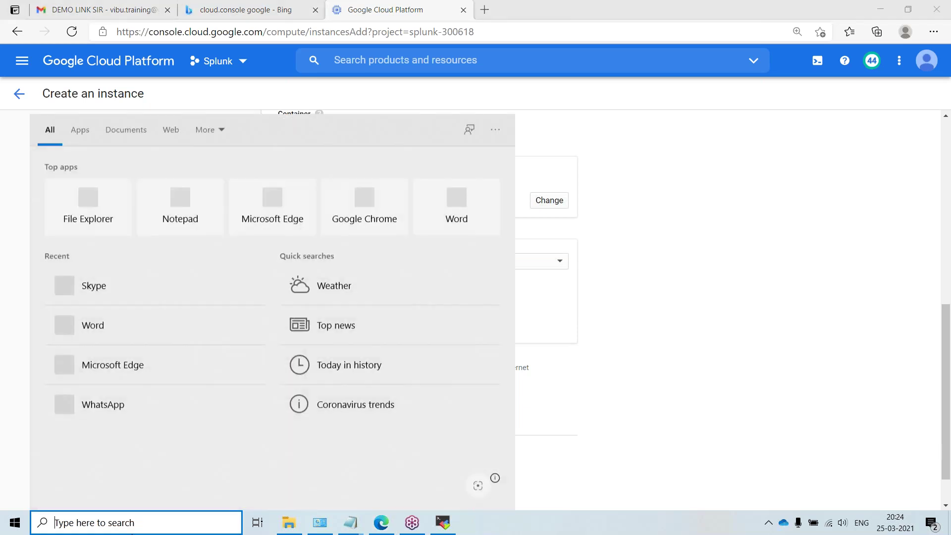
{"action": "type", "text": "mspaint"}
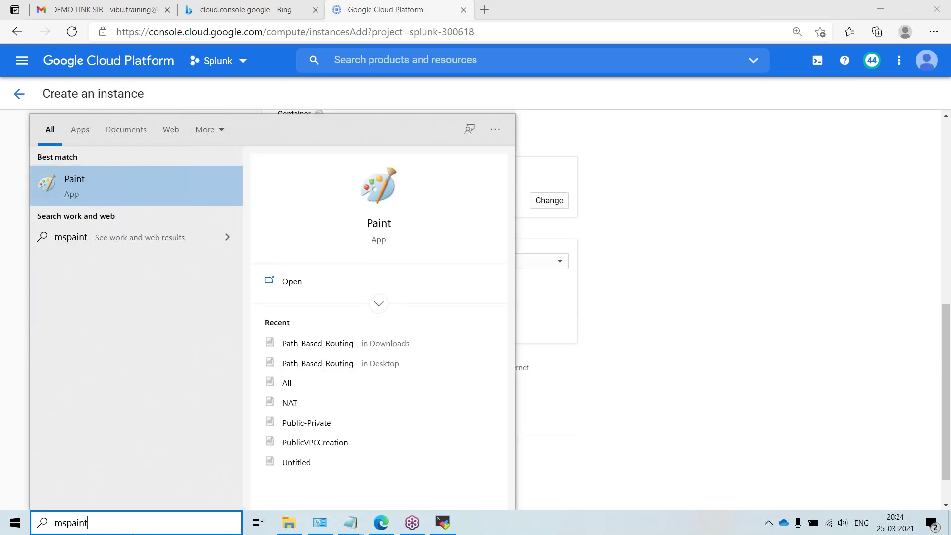
{"action": "left_click", "coordinate": [144, 200]}
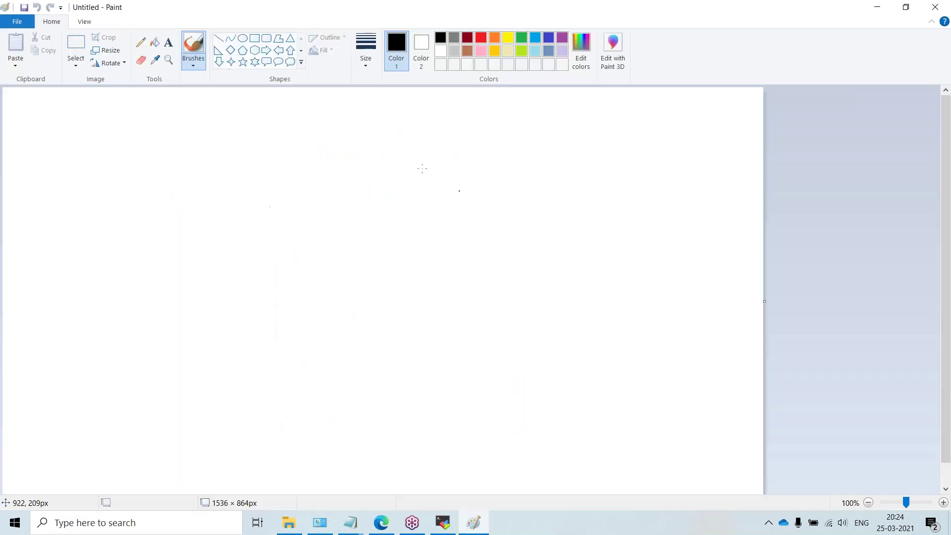
{"action": "left_click", "coordinate": [254, 38]}
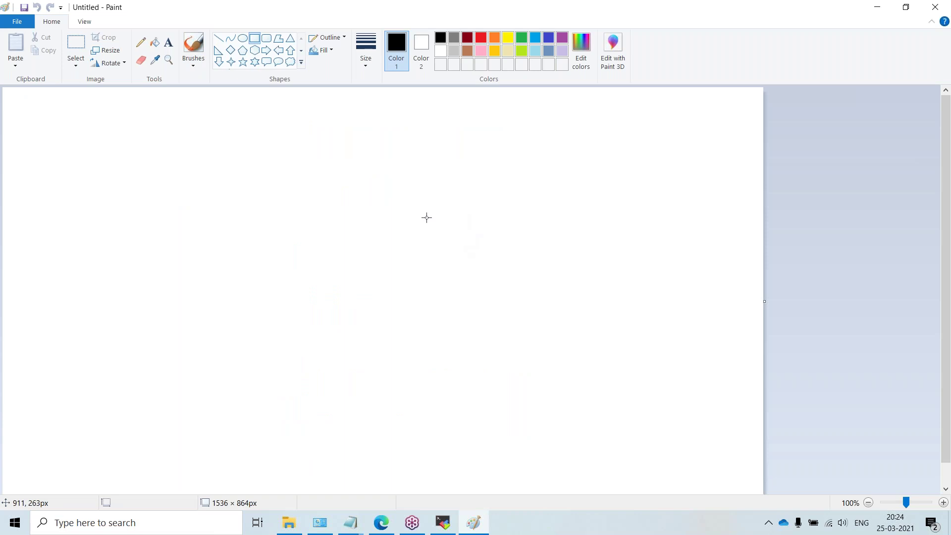
{"action": "left_click_drag", "start_coordinate": [458, 181], "coordinate": [604, 288]}
{"action": "left_click", "coordinate": [168, 42]}
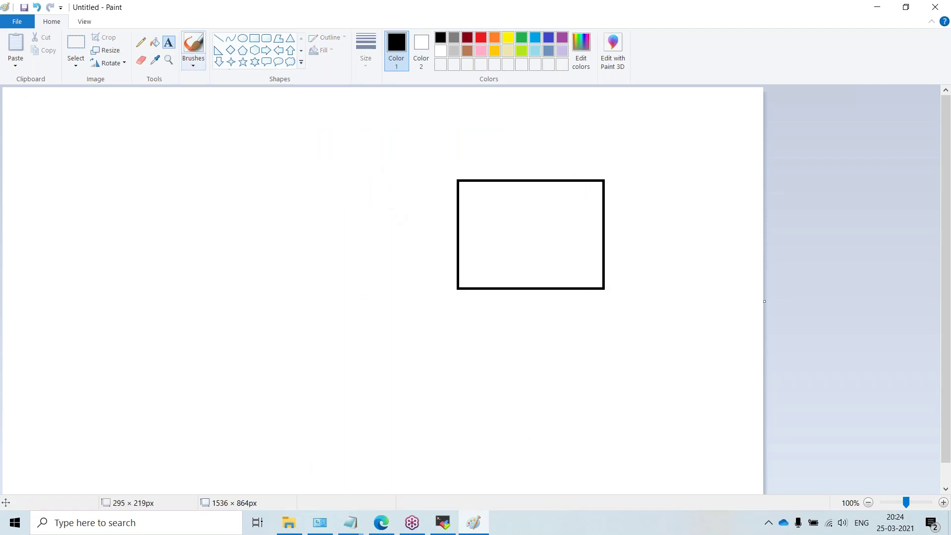
Step: Label the rectangle 'Cloud' in red
{"action": "left_click", "coordinate": [515, 193]}
{"action": "type", "text": "Cloud"}
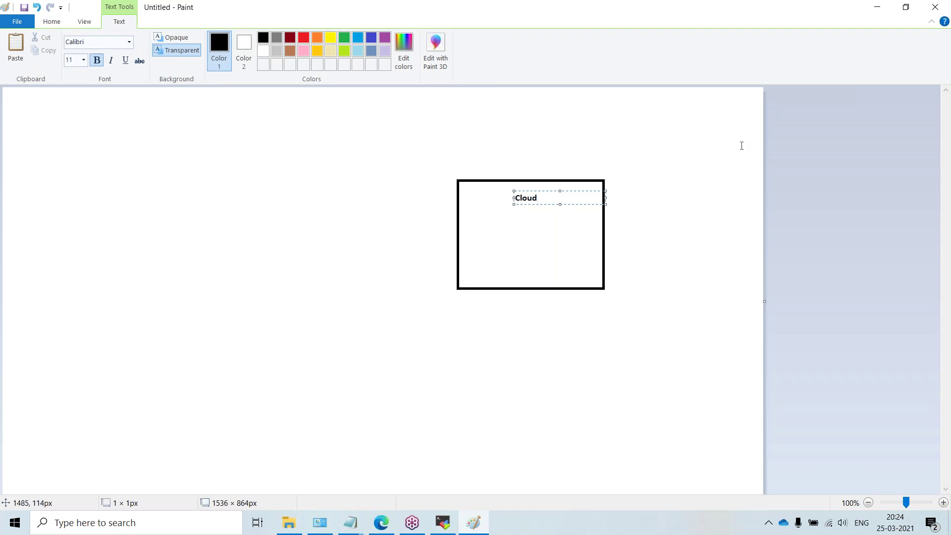
{"action": "key", "text": "ctrl+a"}
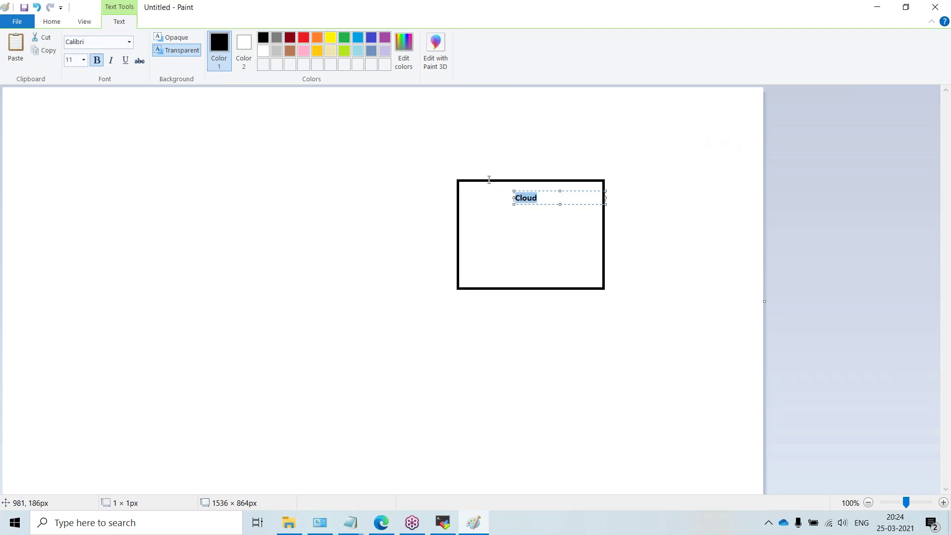
{"action": "left_click", "coordinate": [304, 39]}
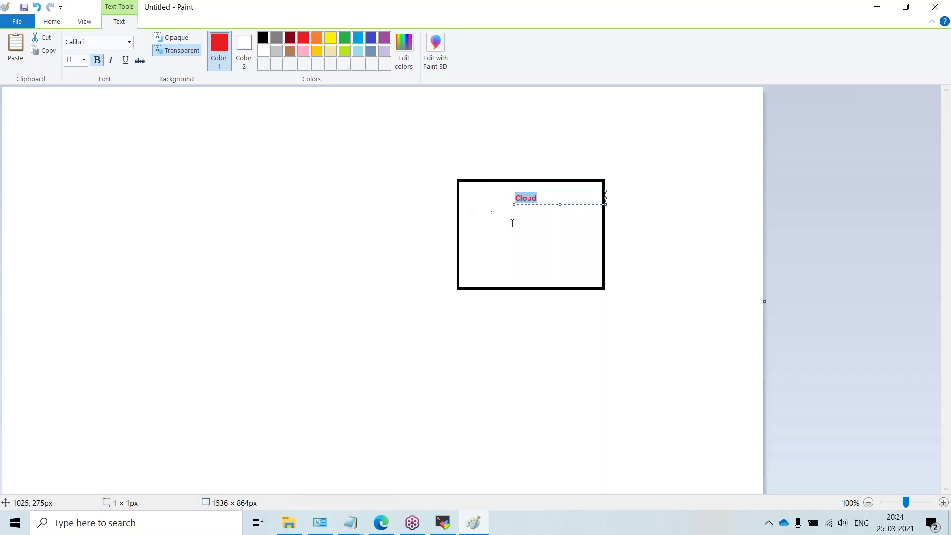
{"action": "left_click", "coordinate": [506, 204]}
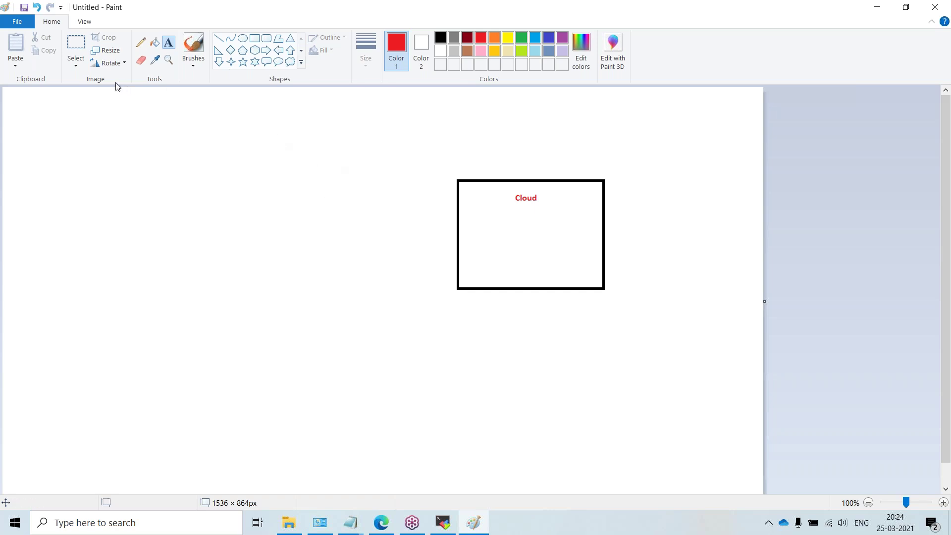
Step: Write 'Block All Traffic by default' inside the rectangle
{"action": "left_click", "coordinate": [484, 250]}
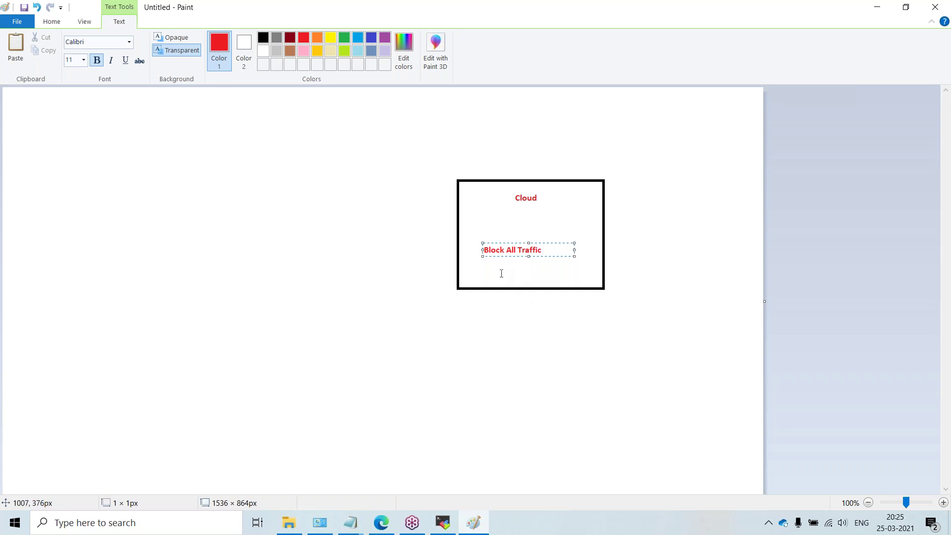
{"action": "type", "text": "y default"}
{"action": "left_click_drag", "start_coordinate": [574, 255], "coordinate": [604, 253]}
{"action": "left_click", "coordinate": [461, 299]}
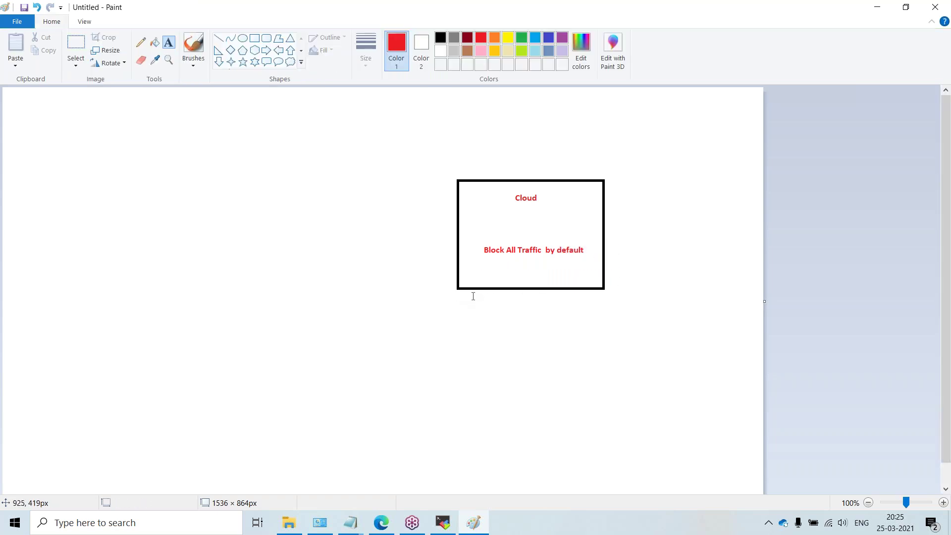
{"action": "left_click", "coordinate": [482, 272]}
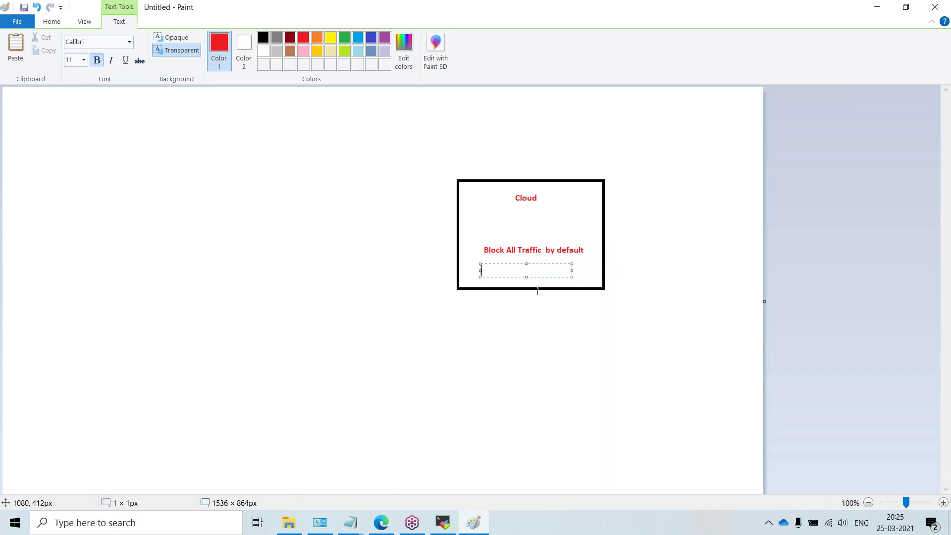
Step: Write 'User should unblock' inside the Cloud box
{"action": "type", "text": "User shou"}
{"action": "type", "text": "ld unblock"}
{"action": "left_click", "coordinate": [478, 306]}
Step: List the ports HTTP : 80, HTTPS: 443 and MYSQL : 3306 below the box
{"action": "left_click", "coordinate": [482, 307]}
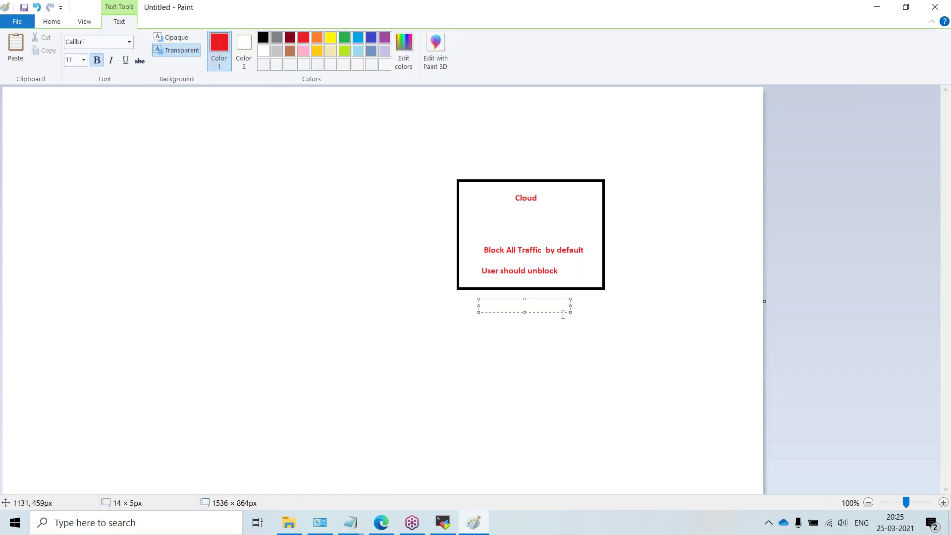
{"action": "type", "text": "HTTP  : 80"}
{"action": "key", "text": "Return"}
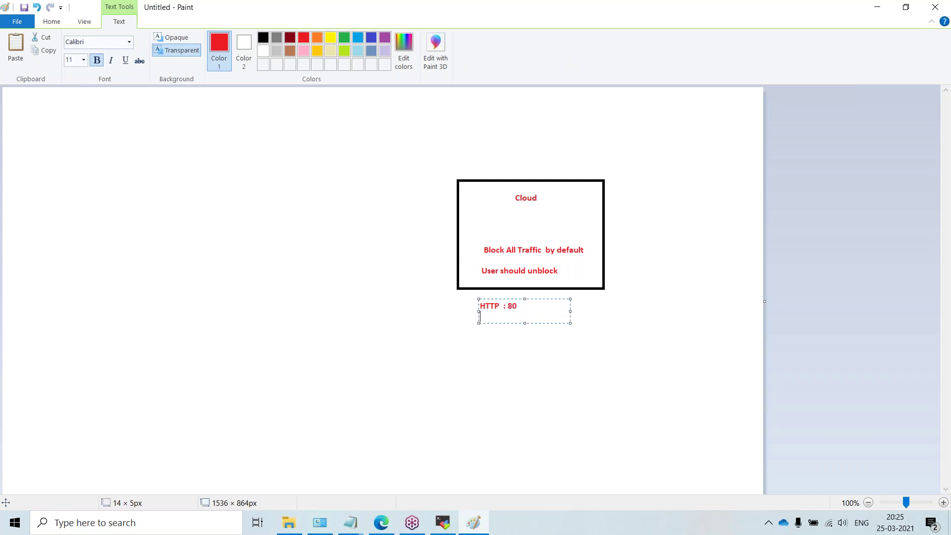
{"action": "type", "text": "HTTPS: 443"}
{"action": "key", "text": "Return"}
{"action": "type", "text": "MA"}
{"action": "key", "text": "BackSpace"}
{"action": "type", "text": "SQL : 3306"}
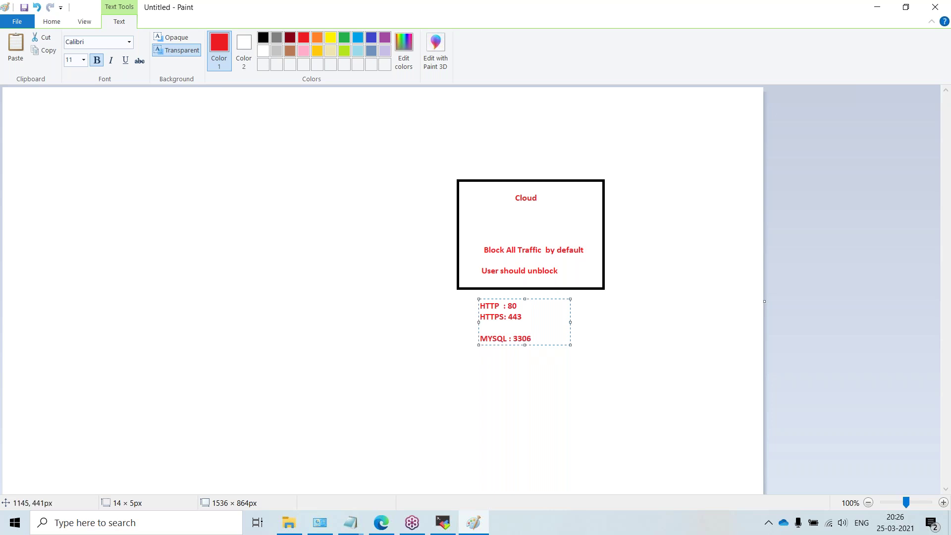
{"action": "left_click", "coordinate": [570, 386]}
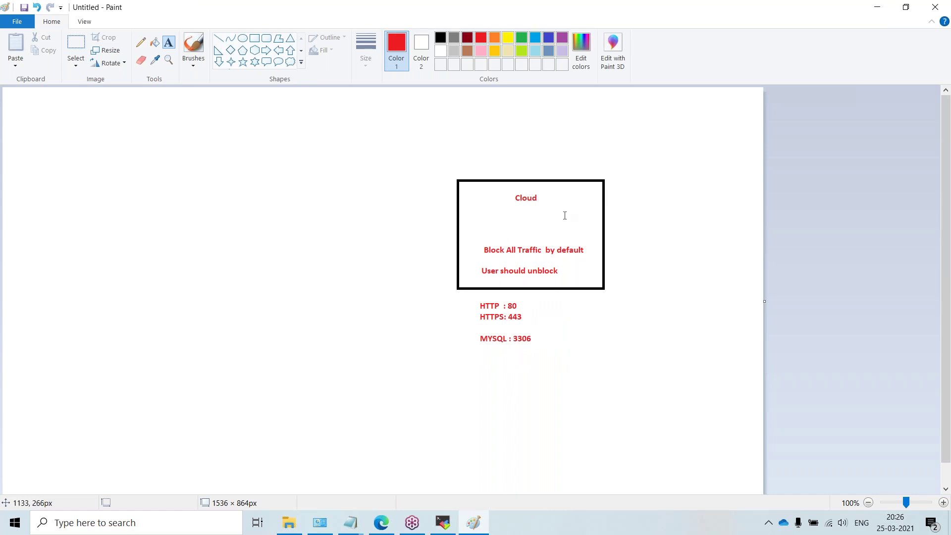
Step: Leave Paint, create the demo-indexer instance and copy its external IP 104.197.202.39
{"action": "left_click", "coordinate": [877, 7]}
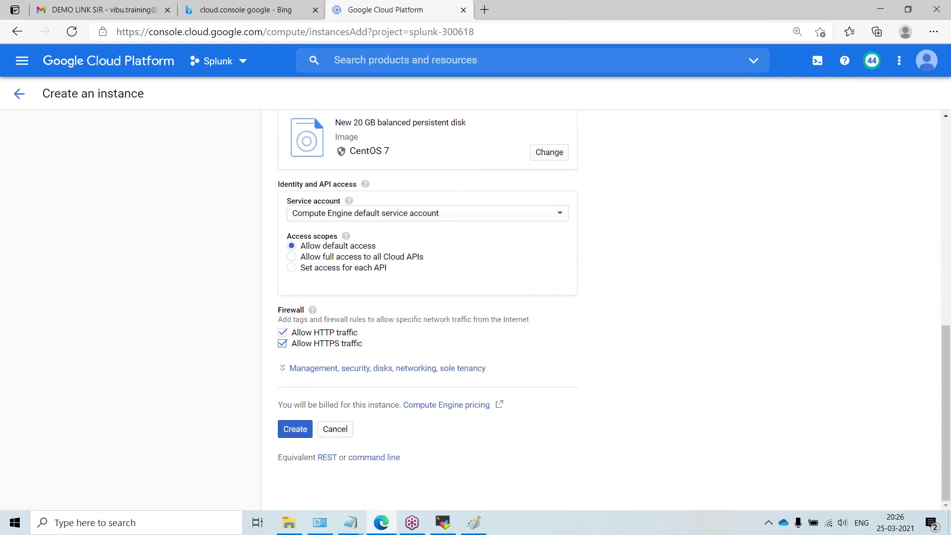
{"action": "left_click", "coordinate": [298, 431]}
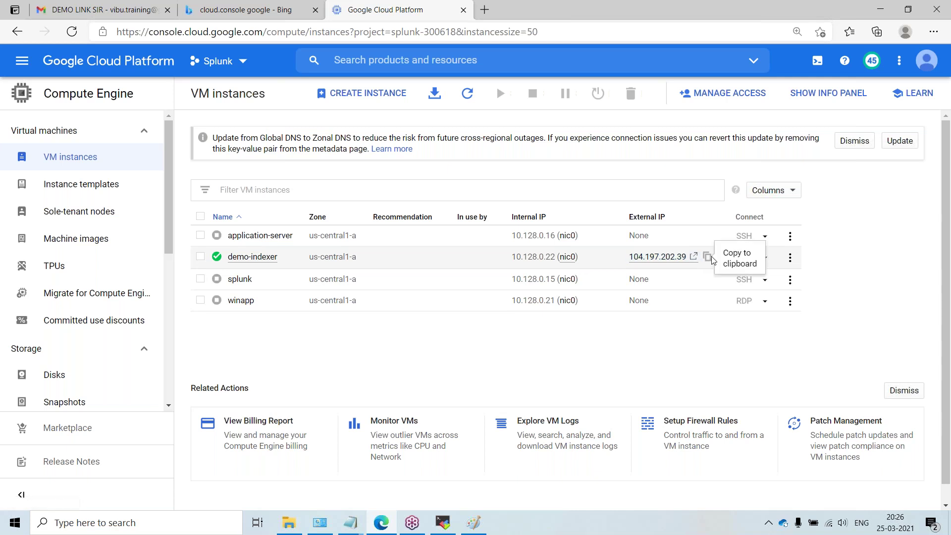
{"action": "left_click", "coordinate": [708, 258]}
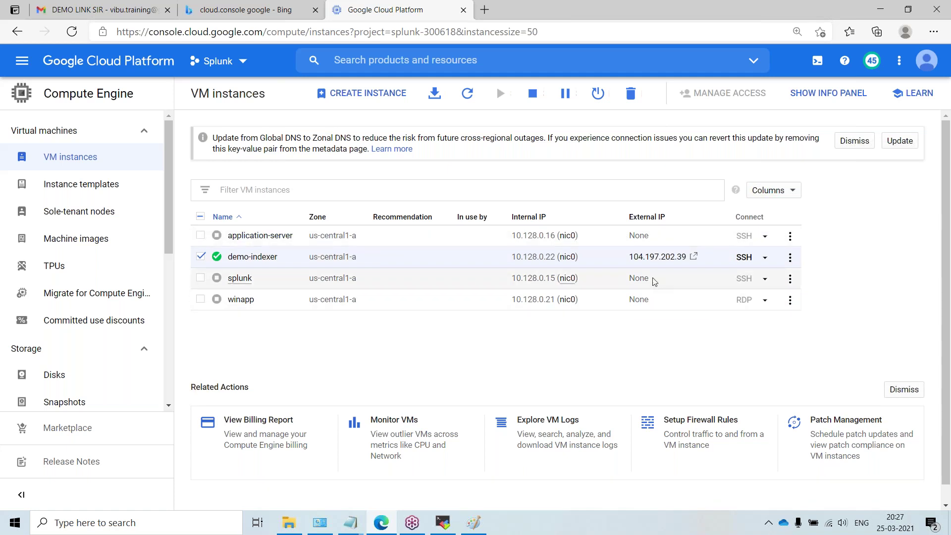
Step: Copy demo-indexer's external IP to the clipboard again
{"action": "left_click", "coordinate": [707, 258]}
{"action": "left_click", "coordinate": [707, 258]}
{"action": "left_click", "coordinate": [708, 257]}
{"action": "left_click", "coordinate": [707, 257]}
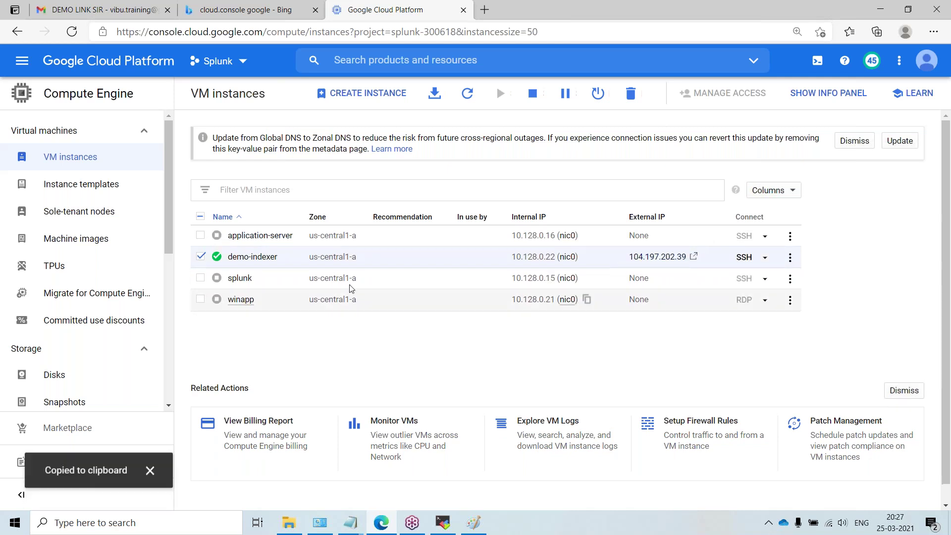
{"action": "left_click", "coordinate": [707, 257]}
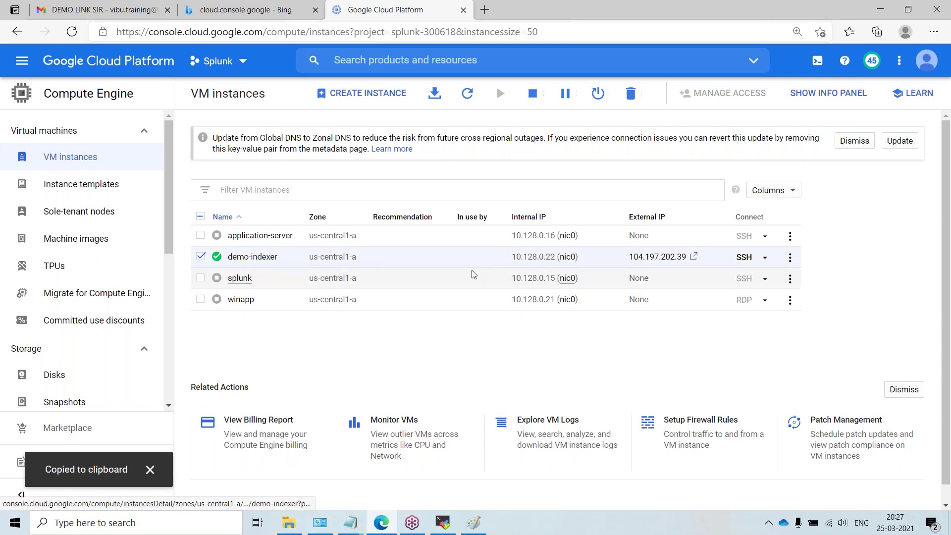
Step: Open an SSH session to demo-indexer, retrying after the first window stalls, then return to the console
{"action": "left_click", "coordinate": [743, 257]}
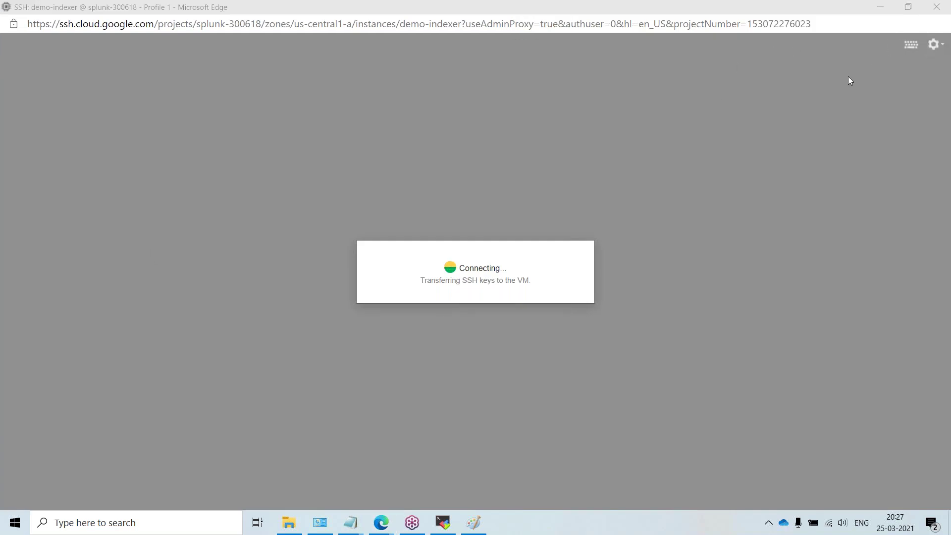
{"action": "left_click", "coordinate": [452, 150]}
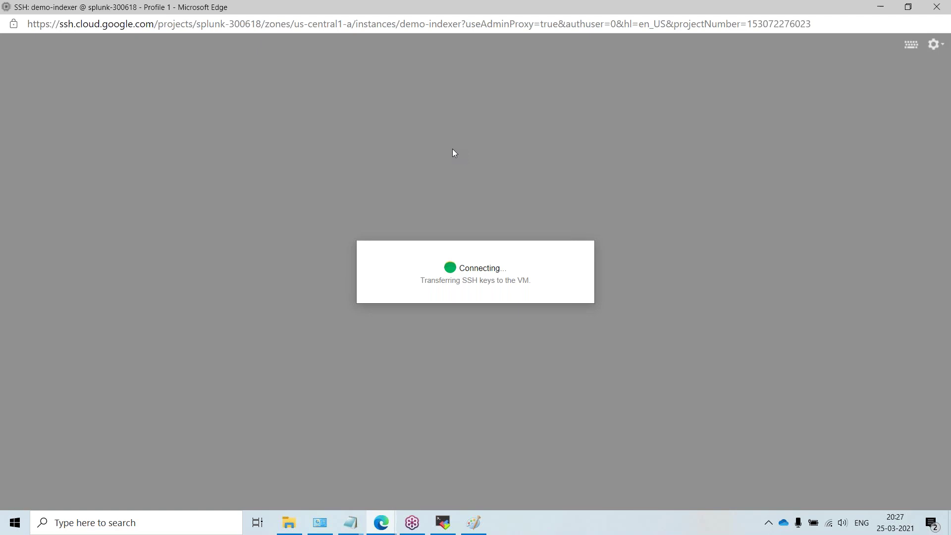
{"action": "left_click", "coordinate": [941, 8]}
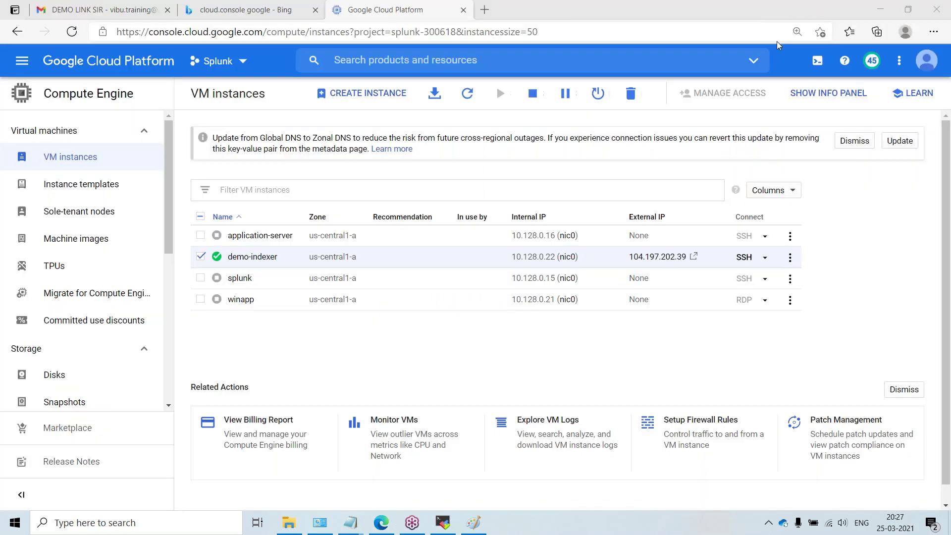
{"action": "left_click", "coordinate": [743, 258]}
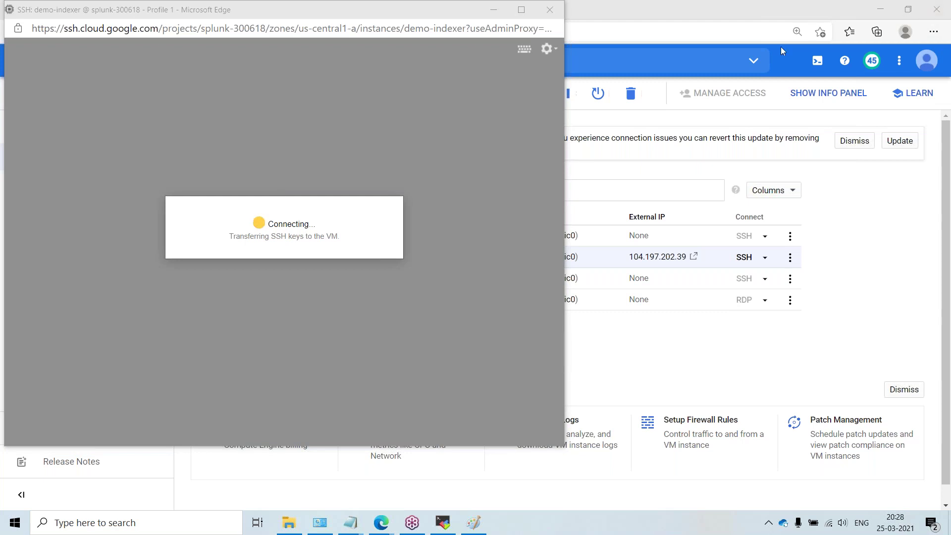
{"action": "left_click", "coordinate": [432, 172]}
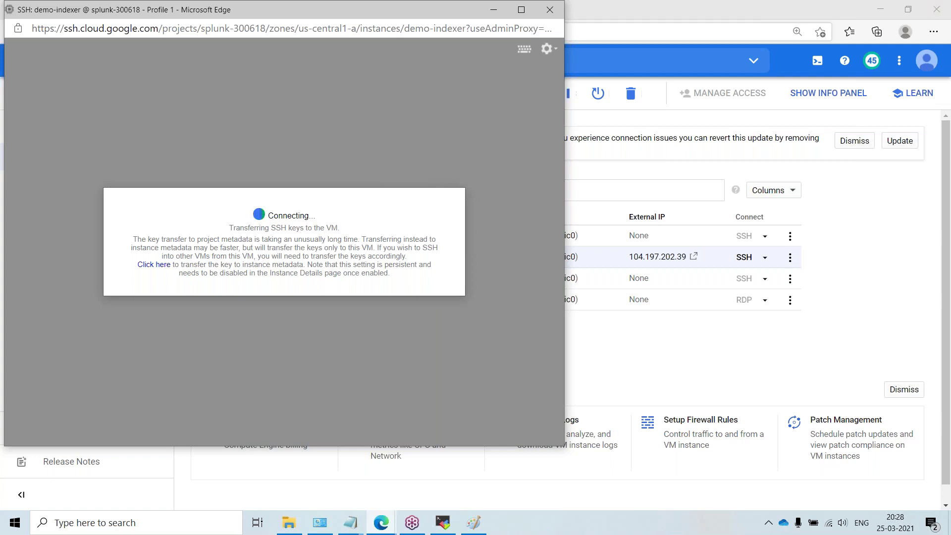
{"action": "left_click", "coordinate": [713, 12]}
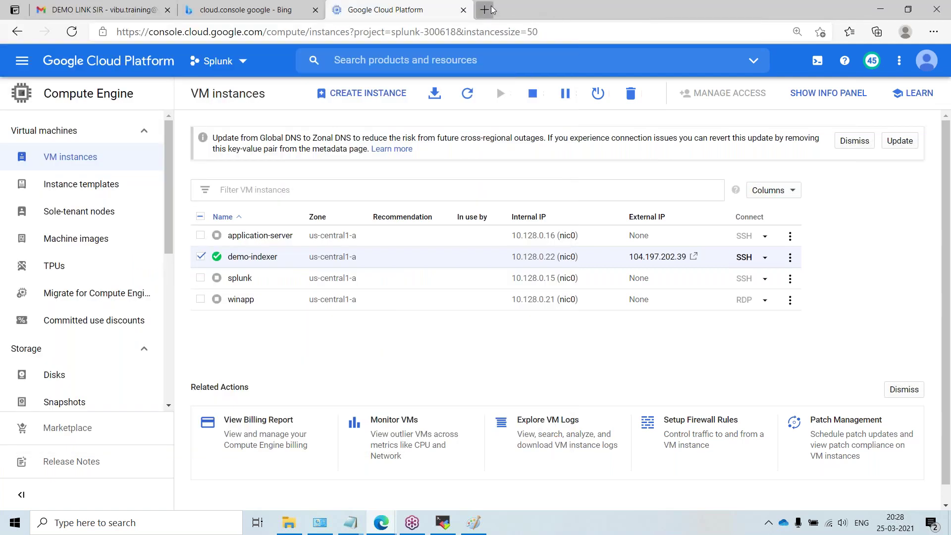
Step: Search Google for 'splunk enterprise download' in a new tab
{"action": "left_click", "coordinate": [488, 10]}
{"action": "type", "text": "google.com"}
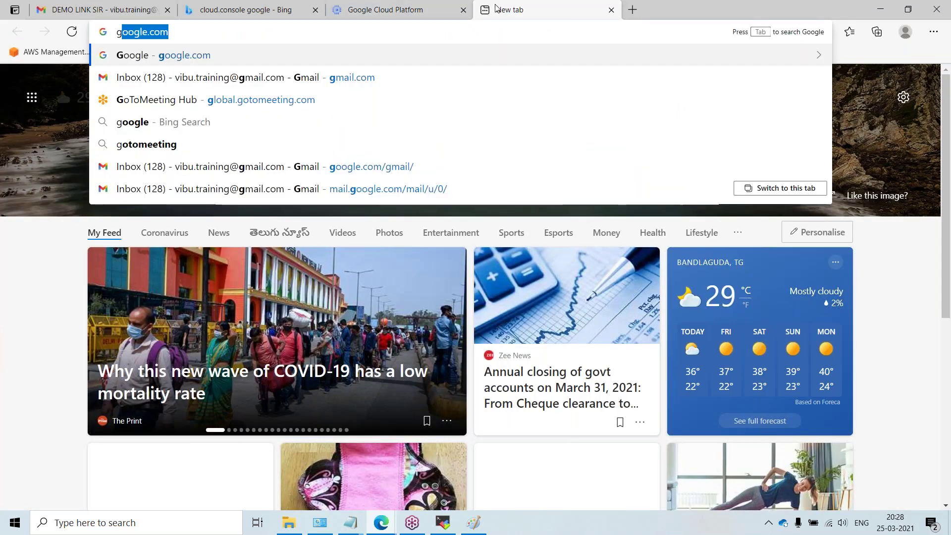
{"action": "key", "text": "Return"}
{"action": "type", "text": "sp"}
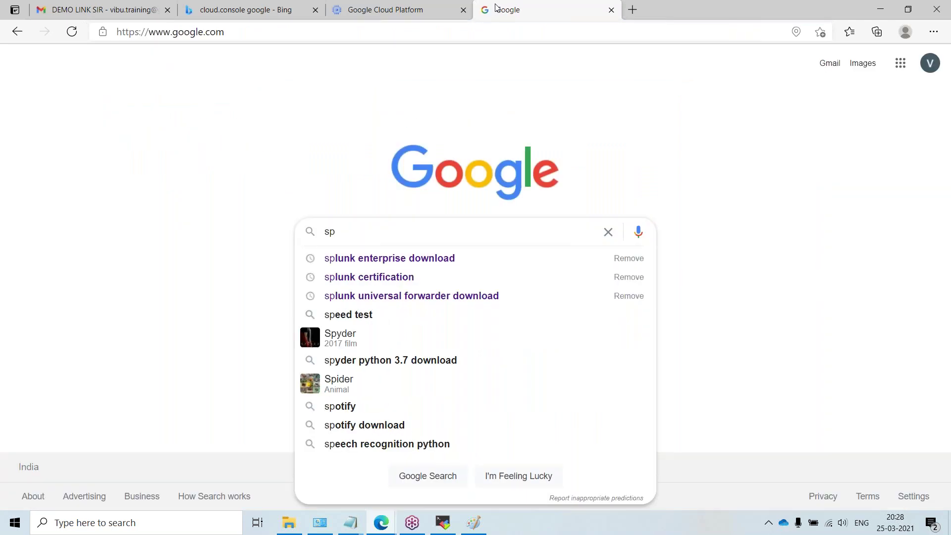
{"action": "key", "text": "Down"}
{"action": "key", "text": "Return"}
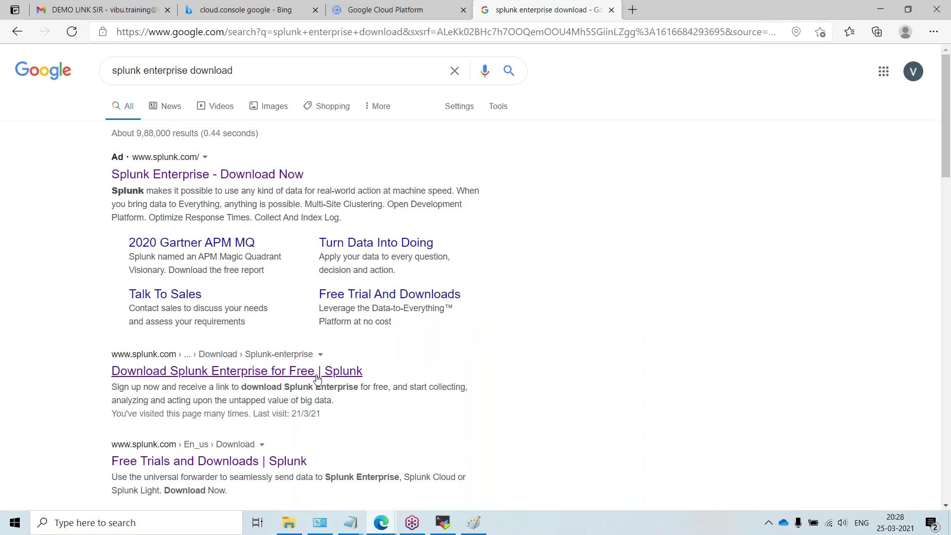
Step: Open the 'Download Splunk Enterprise for Free' result and highlight its intro paragraph
{"action": "left_click", "coordinate": [317, 377]}
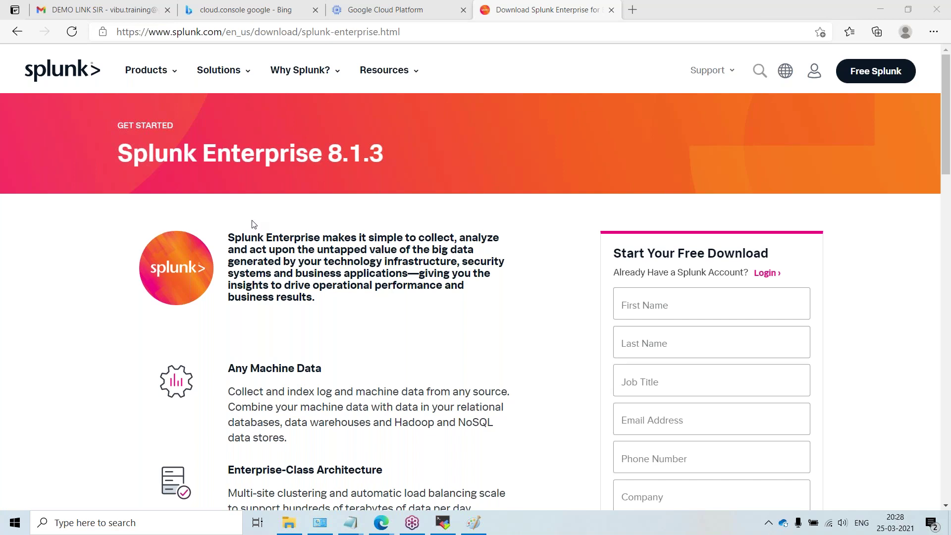
{"action": "left_click_drag", "start_coordinate": [244, 238], "coordinate": [333, 310]}
{"action": "left_click", "coordinate": [526, 443]}
Step: Discard the old drawing and draw a tall right rectangle and a small upper-left rectangle
{"action": "left_click", "coordinate": [474, 523]}
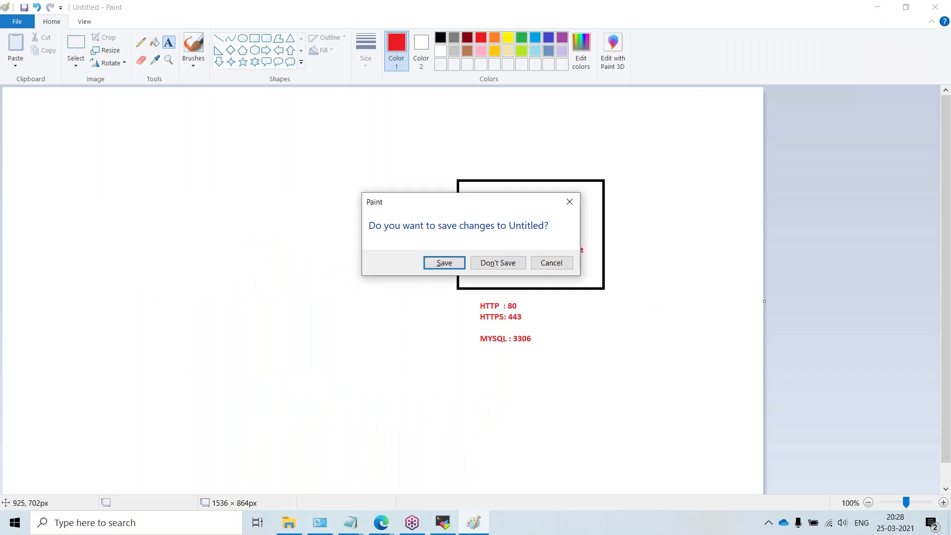
{"action": "left_click", "coordinate": [499, 262]}
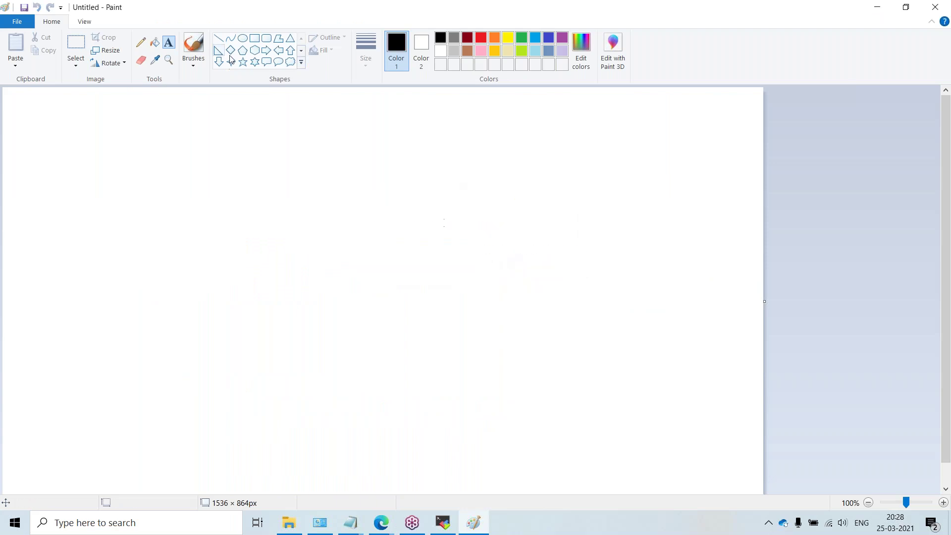
{"action": "left_click", "coordinate": [254, 38]}
{"action": "left_click_drag", "start_coordinate": [505, 164], "coordinate": [716, 475]}
{"action": "left_click_drag", "start_coordinate": [38, 195], "coordinate": [141, 271]}
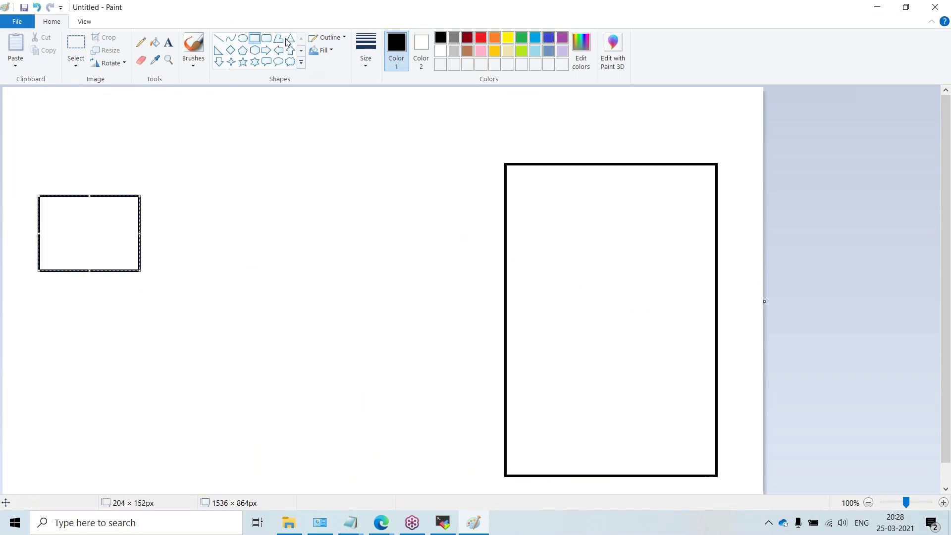
Step: Label the small rectangle 'Linux' and 'tomcat'
{"action": "left_click", "coordinate": [169, 43]}
{"action": "left_click", "coordinate": [53, 230]}
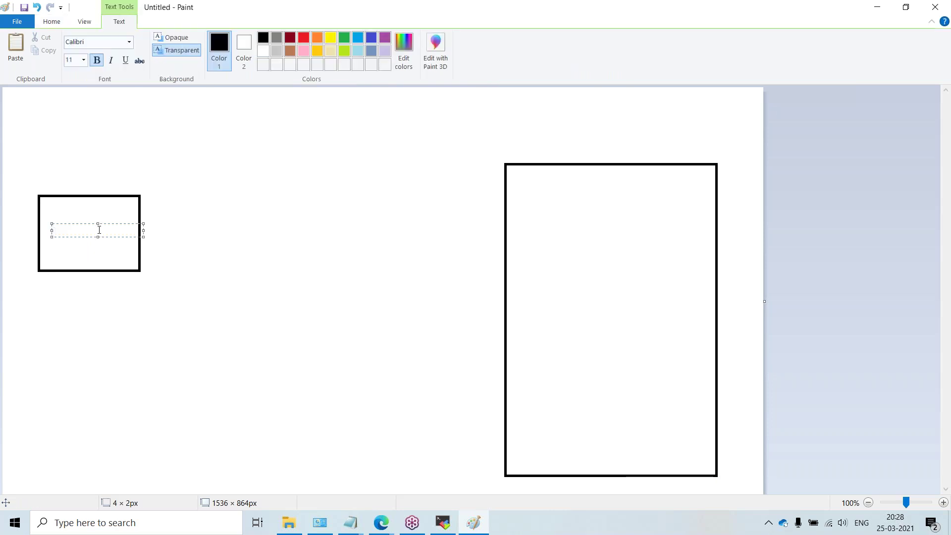
{"action": "left_click", "coordinate": [45, 207]}
{"action": "left_click", "coordinate": [45, 206]}
{"action": "type", "text": "Linux"}
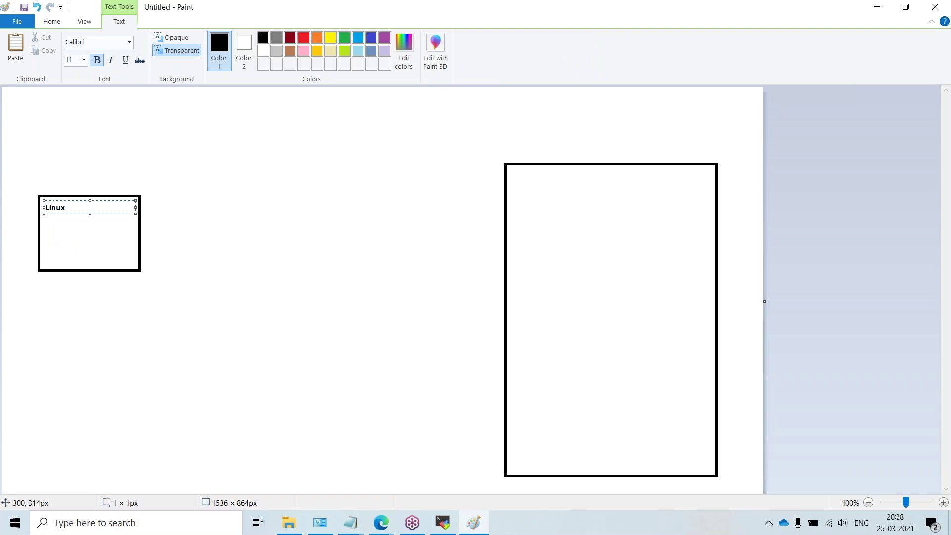
{"action": "left_click", "coordinate": [48, 241]}
{"action": "left_click", "coordinate": [47, 241]}
{"action": "type", "text": "tomcat"}
{"action": "left_click", "coordinate": [198, 232]}
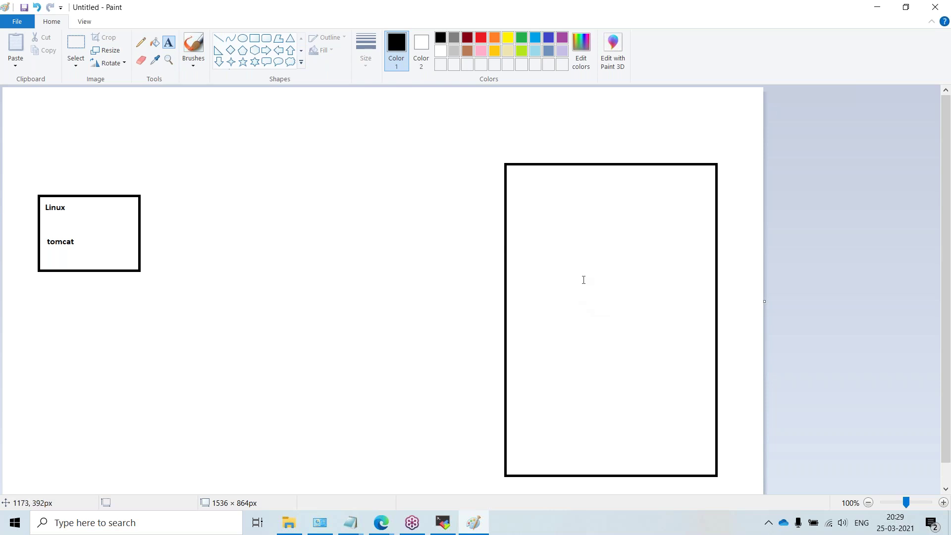
Step: Add the label 'splunk Indexer' near the top of the tall rectangle
{"action": "left_click", "coordinate": [571, 273]}
{"action": "left_click", "coordinate": [664, 188]}
{"action": "left_click", "coordinate": [663, 175]}
{"action": "left_click", "coordinate": [628, 208]}
{"action": "left_click", "coordinate": [639, 177]}
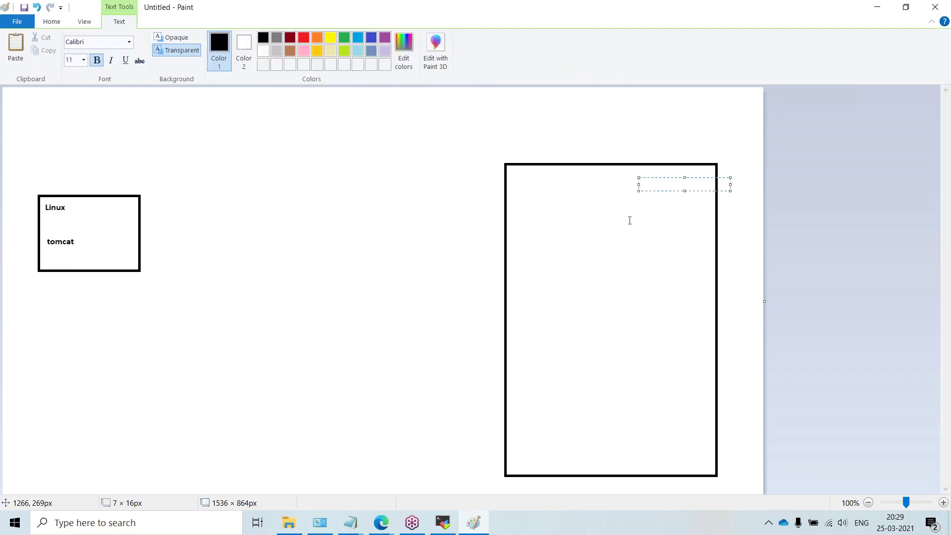
{"action": "type", "text": "splunk Indexer"}
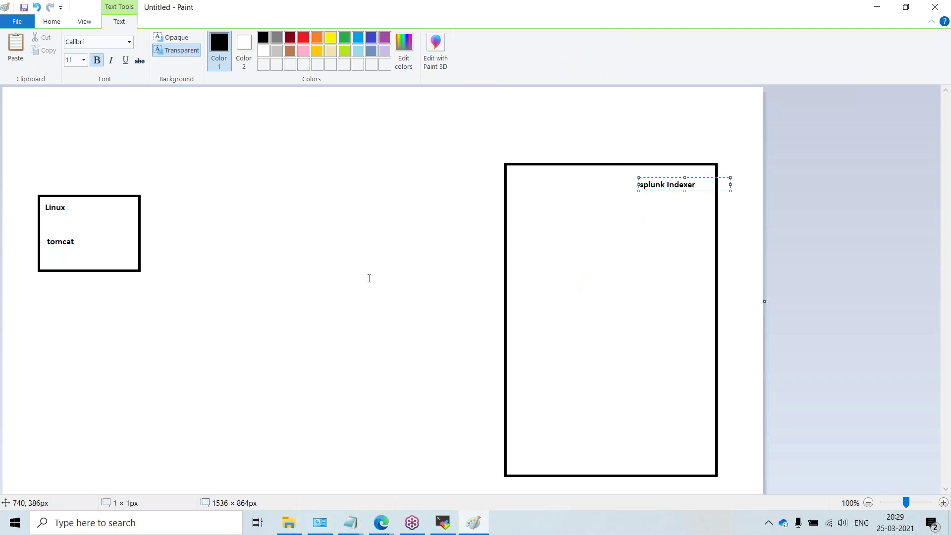
{"action": "left_click", "coordinate": [55, 231]}
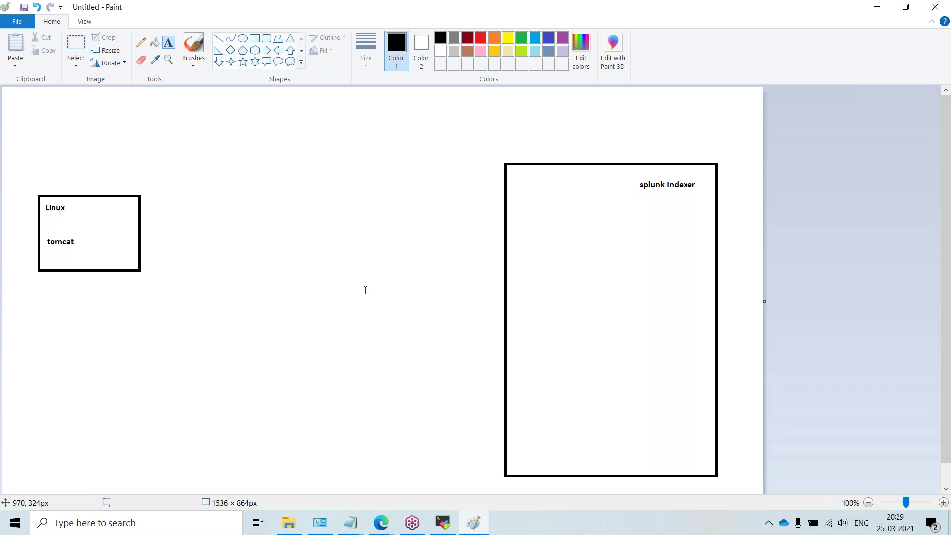
Step: Add a 'UF' label below the Linux box
{"action": "left_click", "coordinate": [45, 293]}
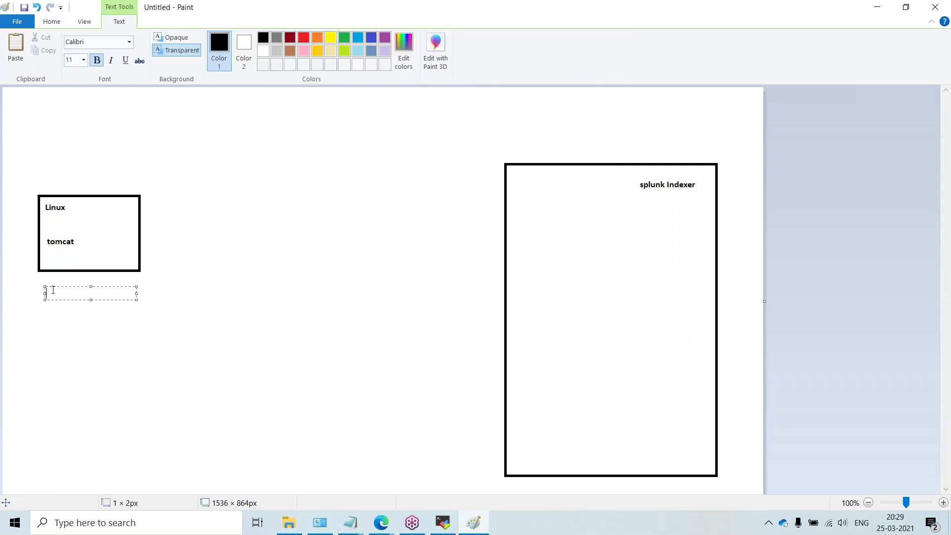
{"action": "type", "text": "UF"}
{"action": "left_click", "coordinate": [82, 396]}
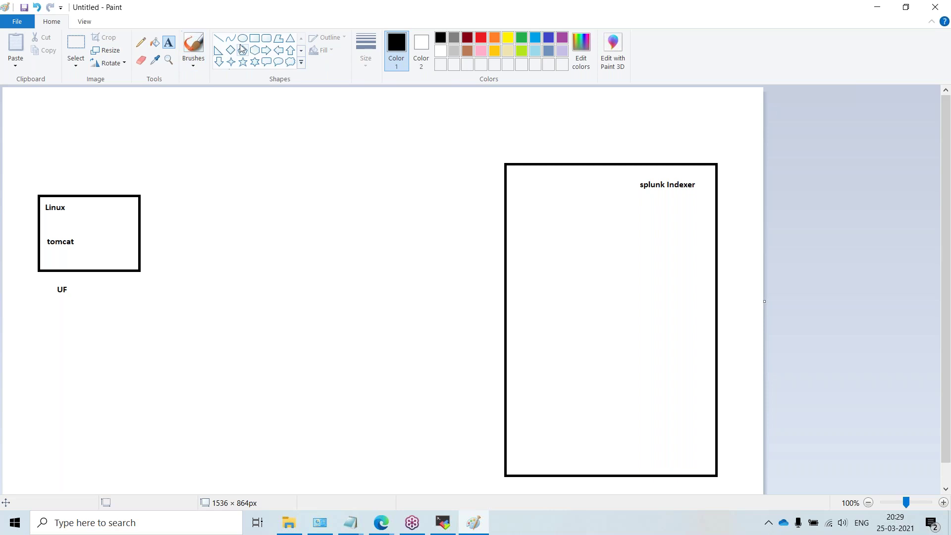
Step: Draw an inner rectangle in the splunk Indexer box labelled 'index=hello'
{"action": "left_click", "coordinate": [254, 40]}
{"action": "left_click_drag", "start_coordinate": [531, 245], "coordinate": [680, 369]}
{"action": "left_click", "coordinate": [168, 42]}
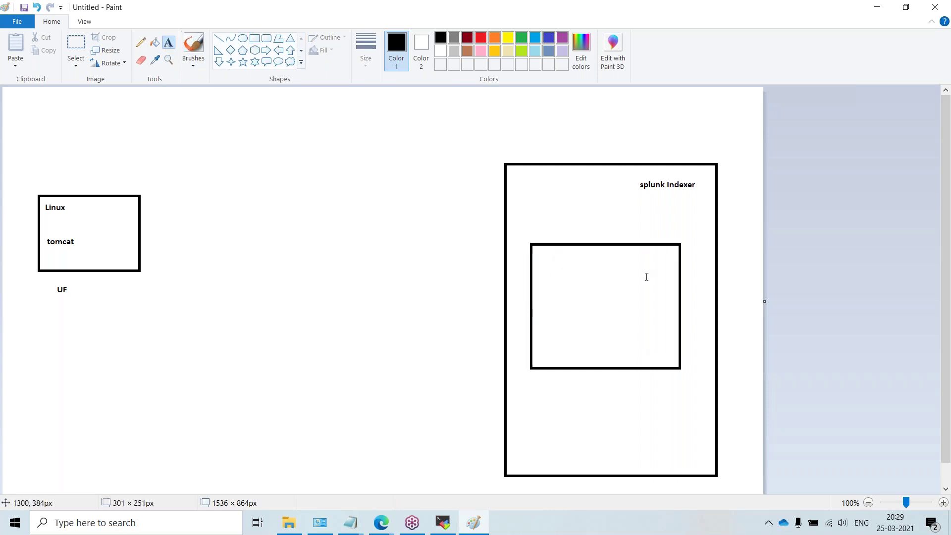
{"action": "left_click", "coordinate": [605, 259]}
{"action": "type", "text": "index="}
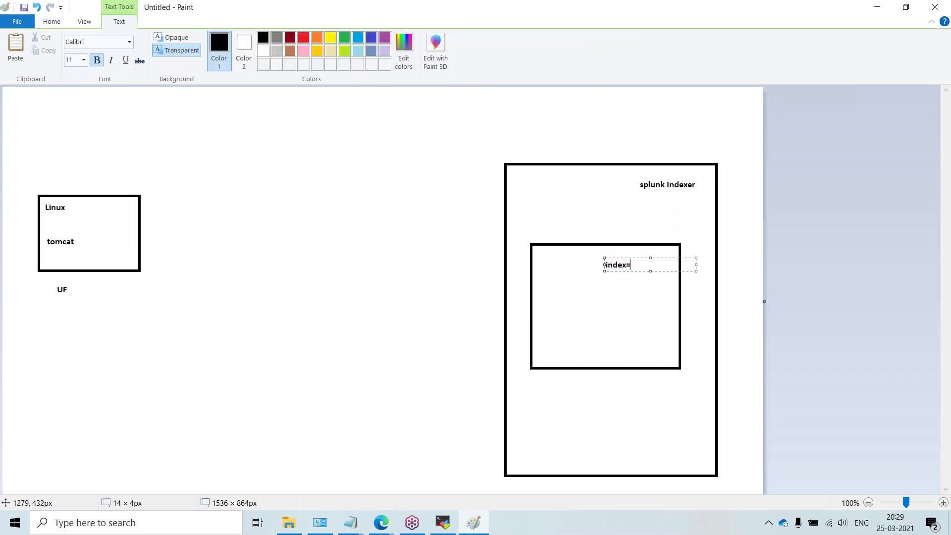
{"action": "type", "text": "hello"}
{"action": "left_click", "coordinate": [615, 304]}
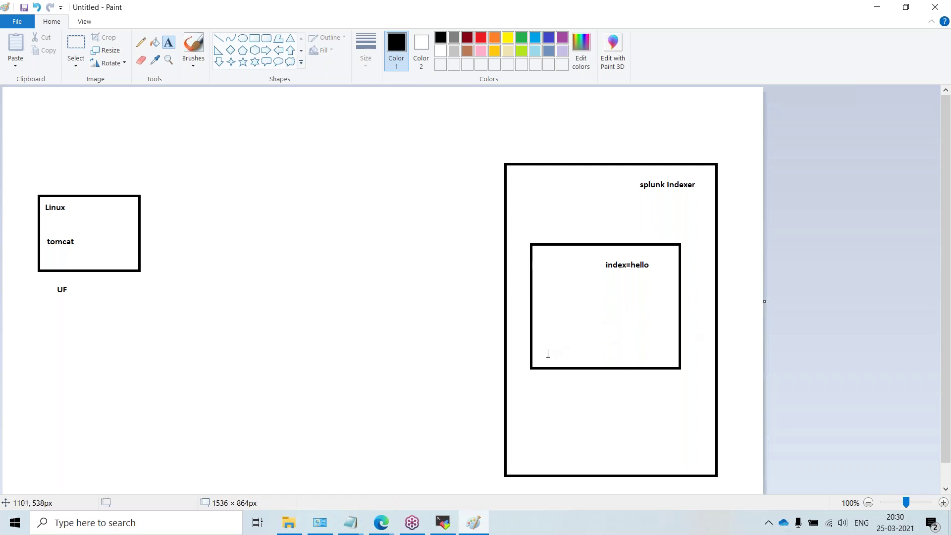
Step: Draw a line connecting the Linux box to the indexer box
{"action": "left_click", "coordinate": [545, 346]}
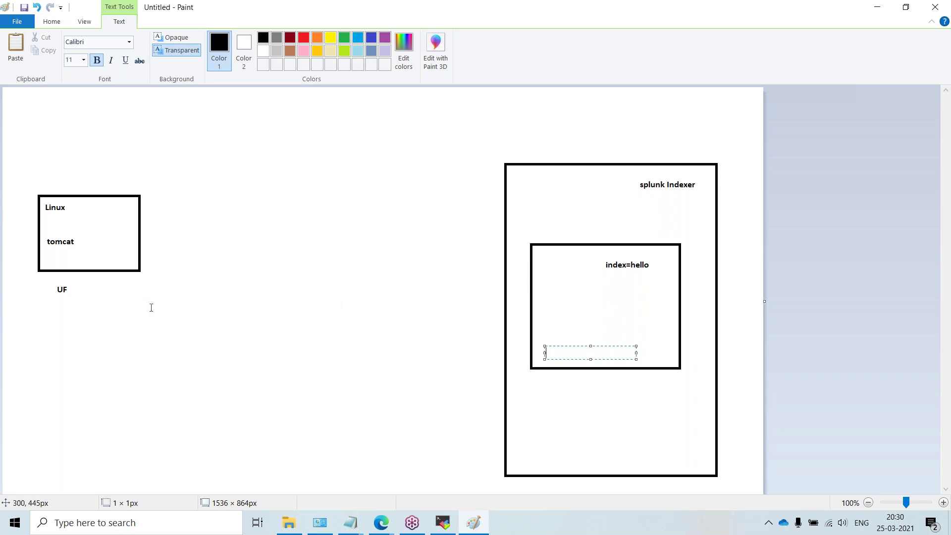
{"action": "left_click", "coordinate": [52, 22]}
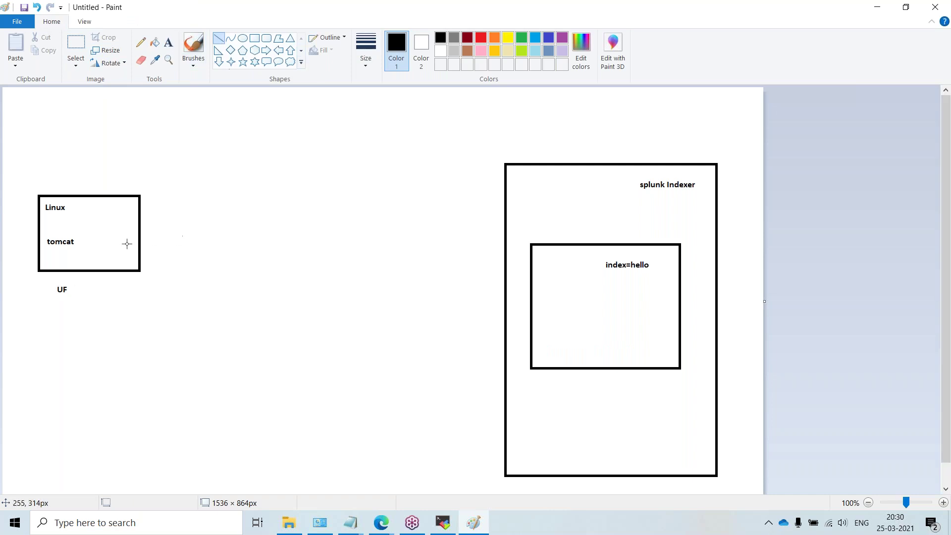
{"action": "mouse_move", "coordinate": [140, 242]}
{"action": "left_mouse_down"}
{"action": "mouse_move", "coordinate": [512, 284]}
{"action": "mouse_move", "coordinate": [501, 289]}
{"action": "left_mouse_up"}
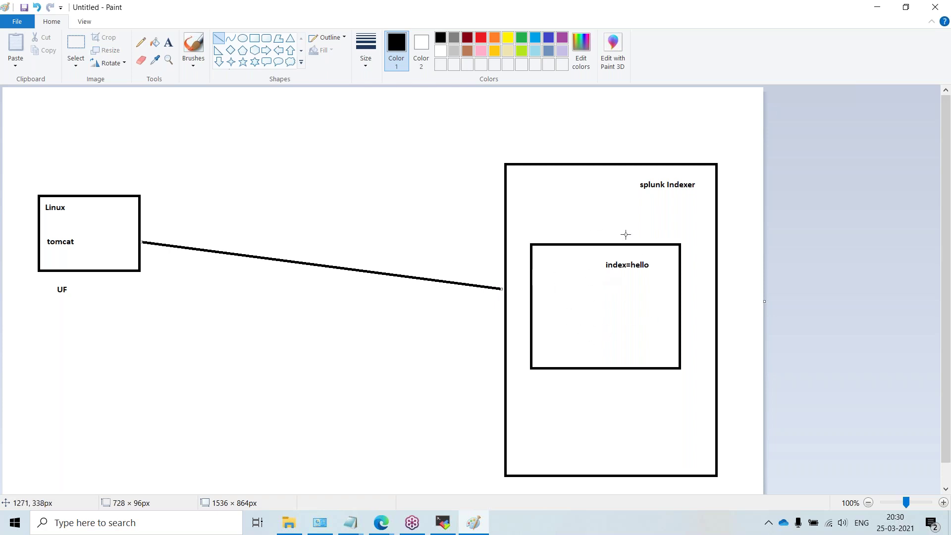
{"action": "left_click", "coordinate": [876, 9]}
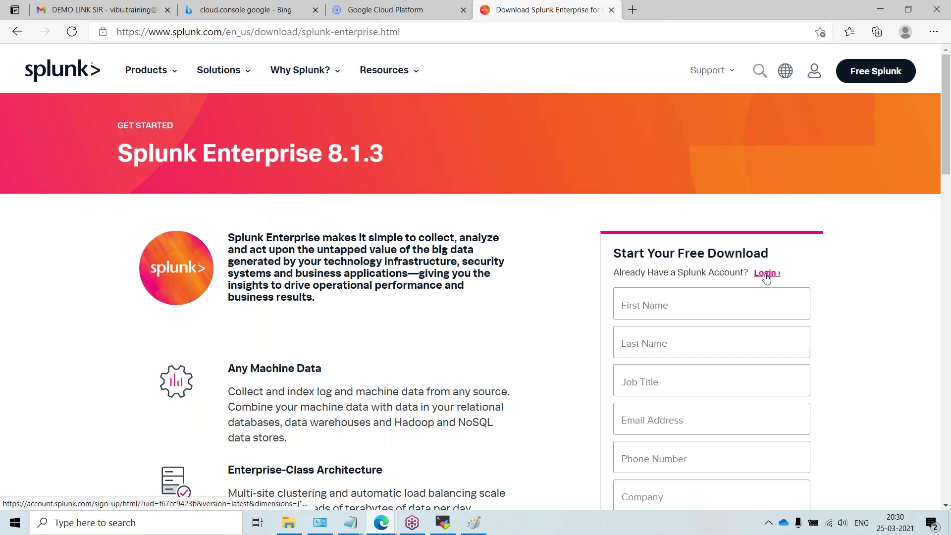
Step: Switch the download form to logging in with an existing account and start entering the username
{"action": "scroll", "coordinate": [674, 312], "scroll_direction": "down", "scroll_amount": 1}
{"action": "scroll", "coordinate": [673, 313], "scroll_direction": "down", "scroll_amount": 1}
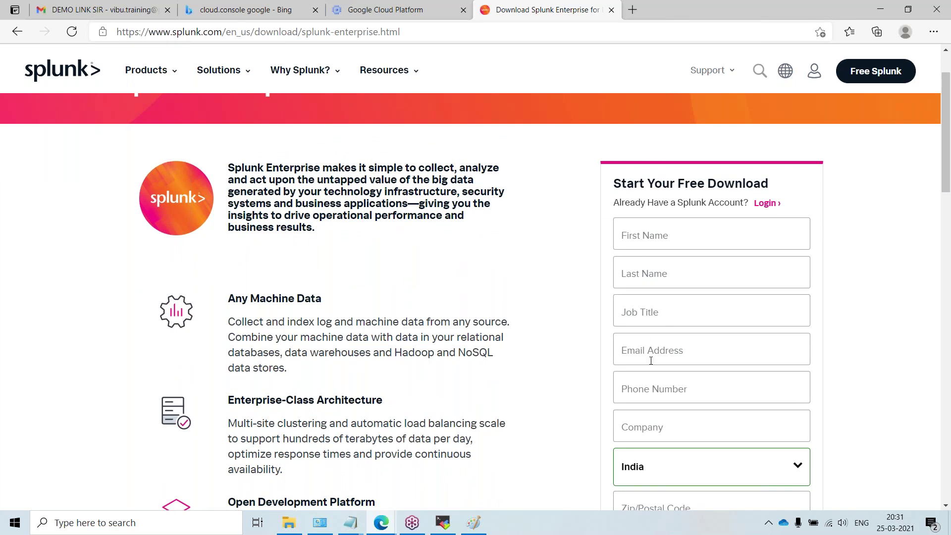
{"action": "scroll", "coordinate": [647, 327], "scroll_direction": "down", "scroll_amount": 3}
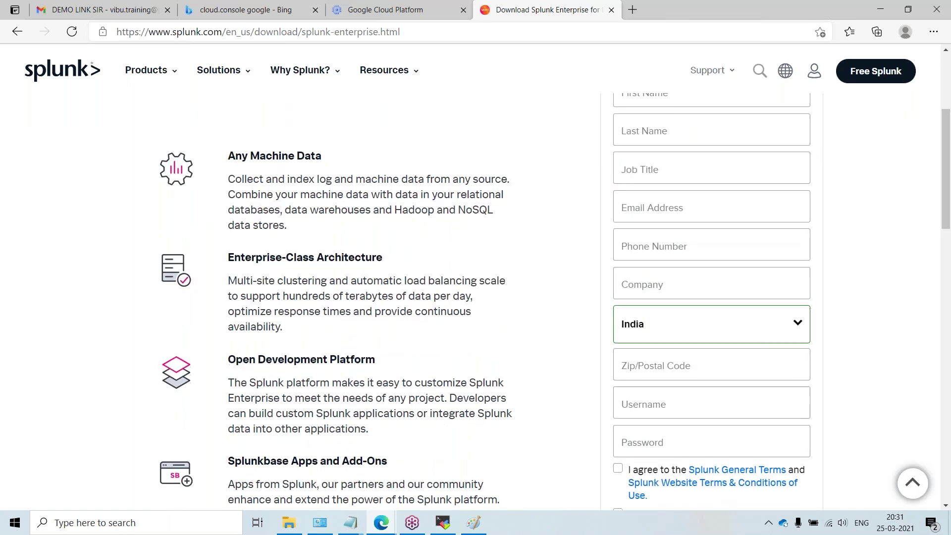
{"action": "scroll", "coordinate": [624, 260], "scroll_direction": "down", "scroll_amount": 6}
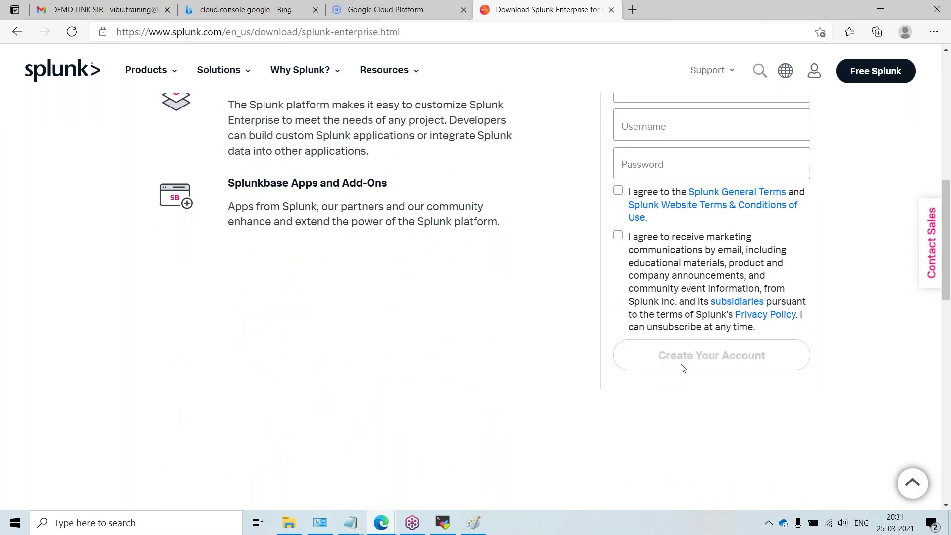
{"action": "scroll", "coordinate": [647, 377], "scroll_direction": "up", "scroll_amount": 6}
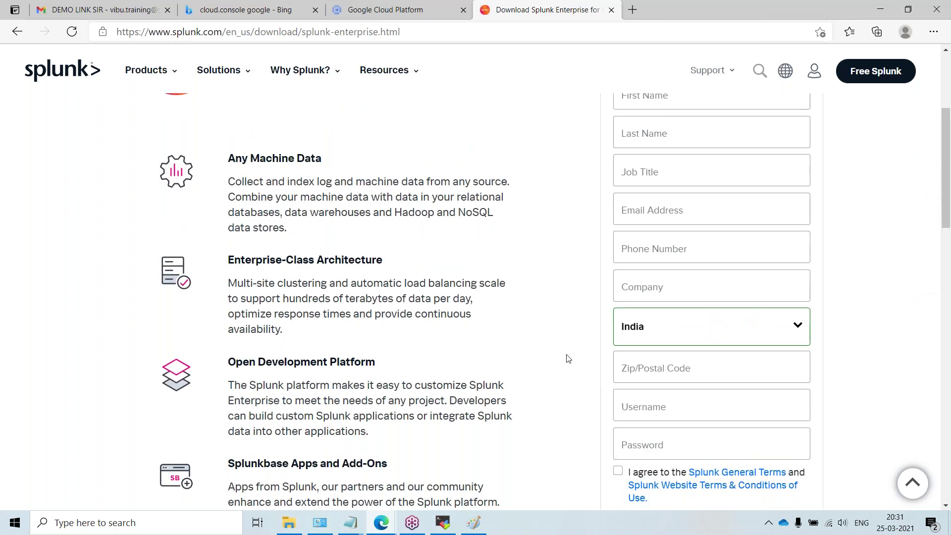
{"action": "scroll", "coordinate": [693, 359], "scroll_direction": "up", "scroll_amount": 3}
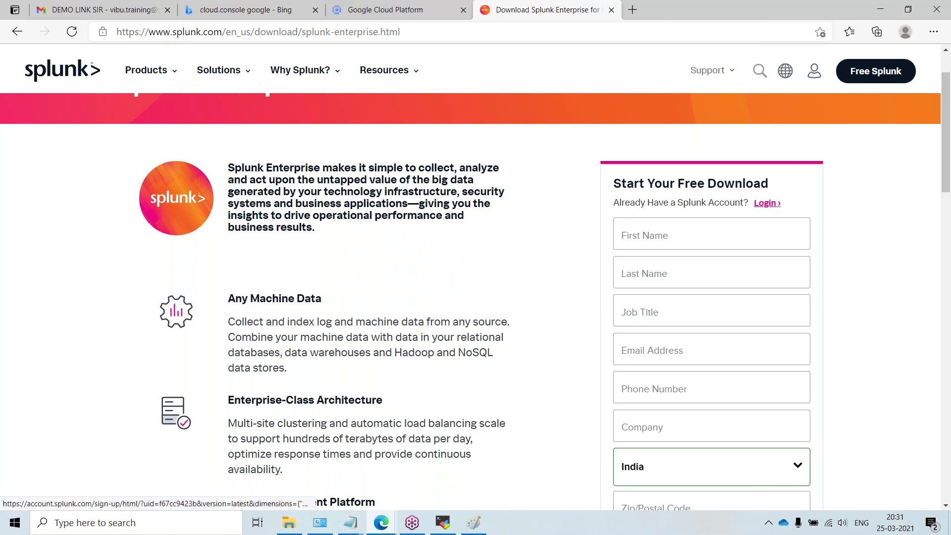
{"action": "left_click", "coordinate": [759, 207]}
{"action": "left_click", "coordinate": [644, 219]}
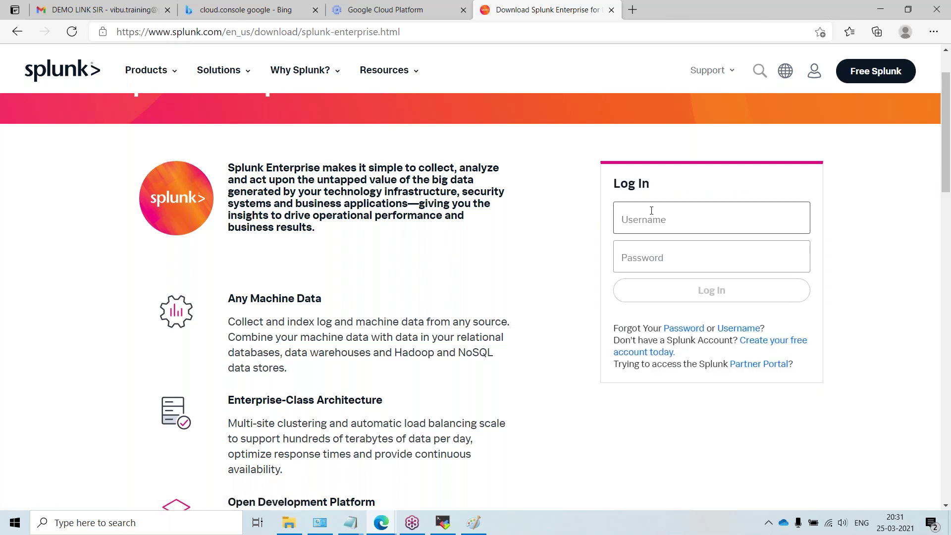
{"action": "type", "text": "vi"}
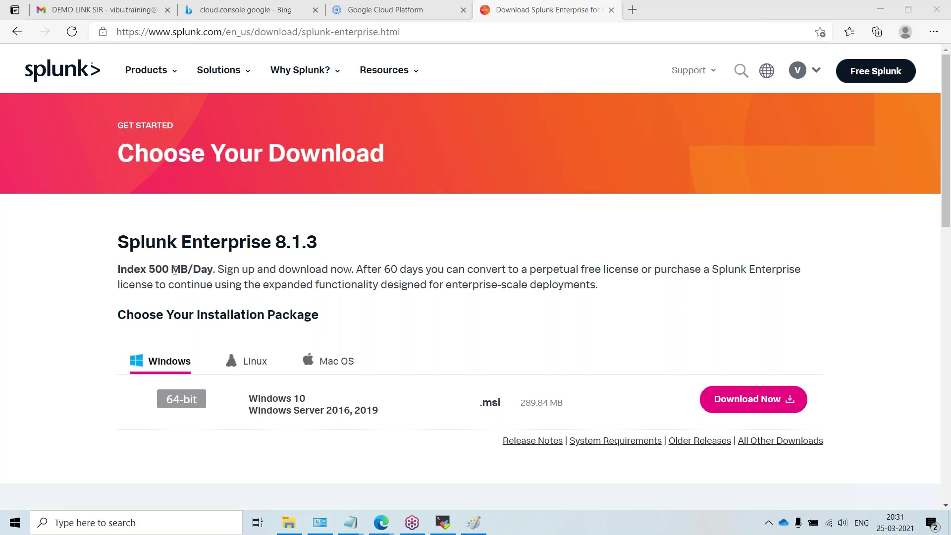
{"action": "scroll", "coordinate": [129, 263], "scroll_direction": "down", "scroll_amount": 1}
{"action": "scroll", "coordinate": [111, 238], "scroll_direction": "up", "scroll_amount": 1}
{"action": "left_click_drag", "start_coordinate": [117, 248], "coordinate": [319, 243]}
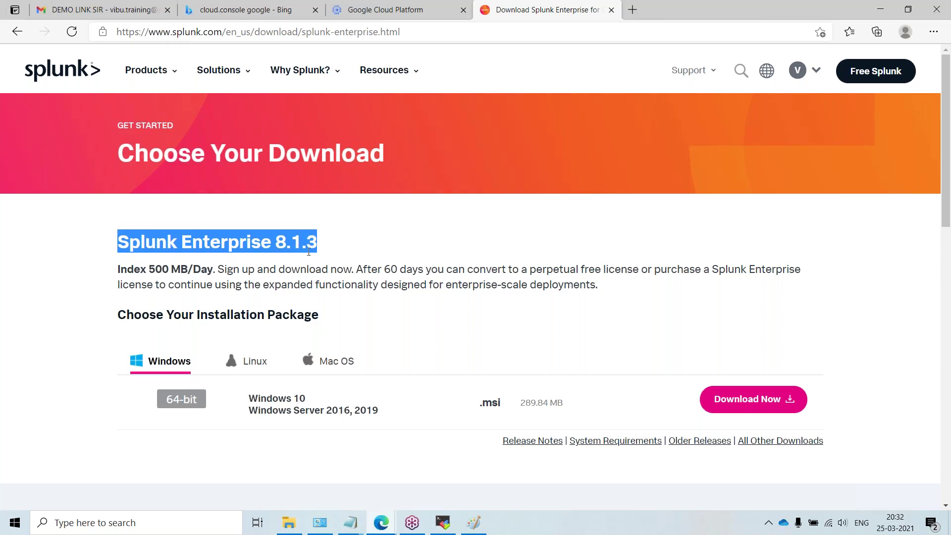
{"action": "left_click_drag", "start_coordinate": [379, 269], "coordinate": [458, 262]}
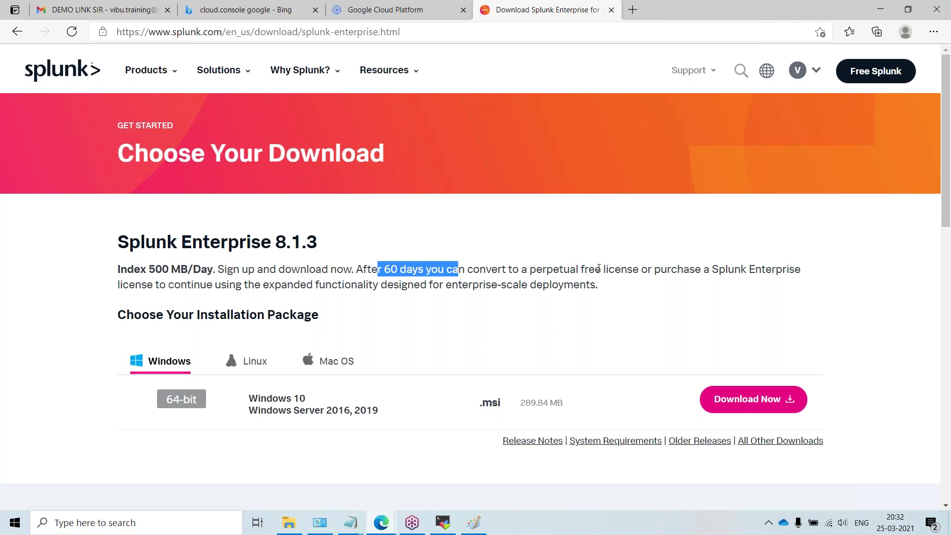
{"action": "left_click_drag", "start_coordinate": [584, 271], "coordinate": [650, 269]}
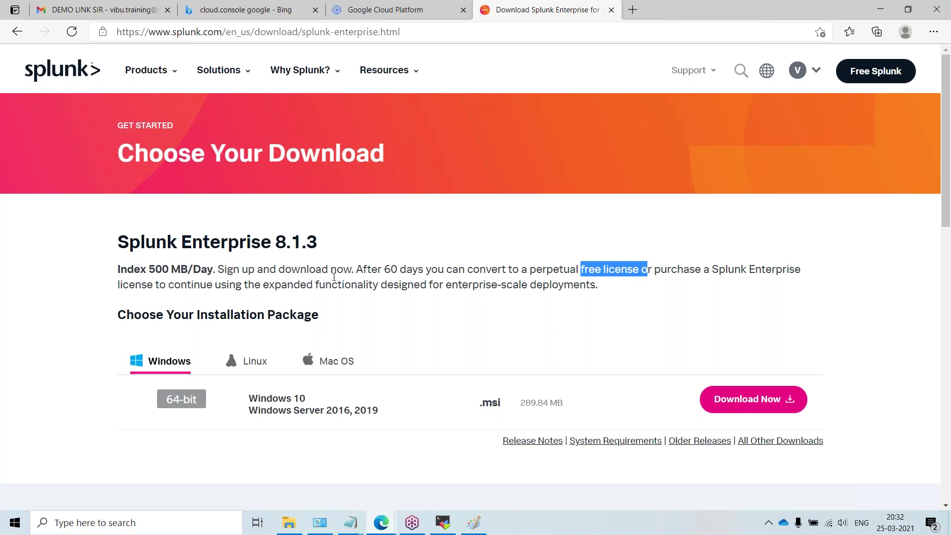
{"action": "left_click_drag", "start_coordinate": [355, 270], "coordinate": [424, 270]}
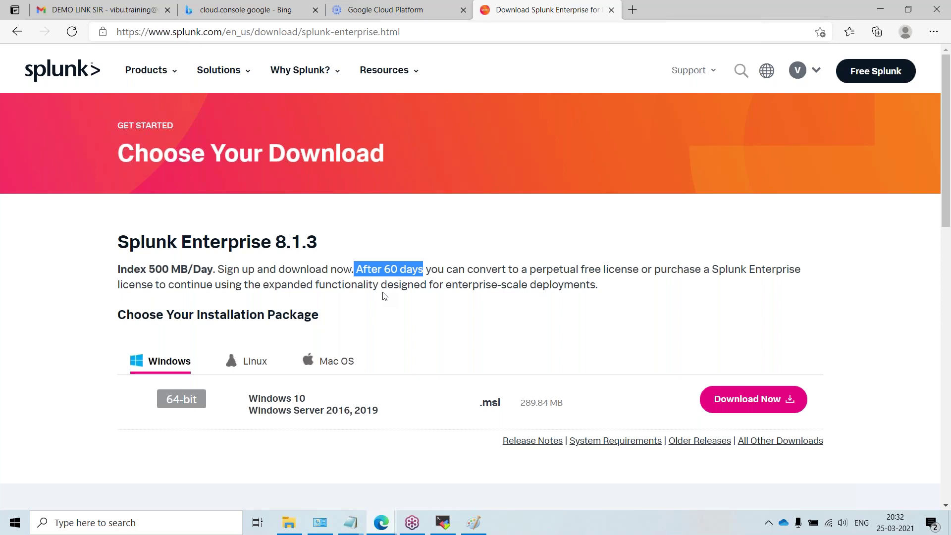
{"action": "double_click", "coordinate": [155, 273]}
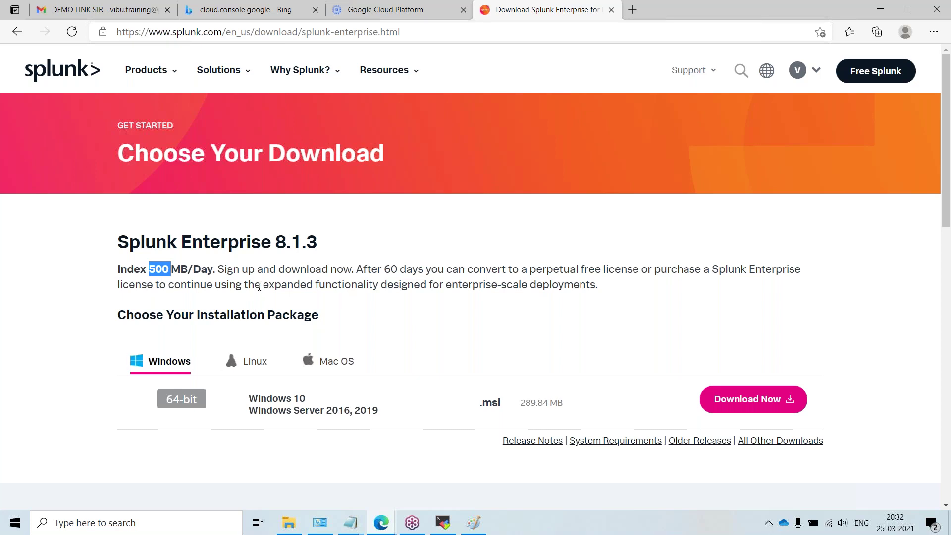
{"action": "left_click", "coordinate": [209, 281]}
{"action": "double_click", "coordinate": [184, 269]}
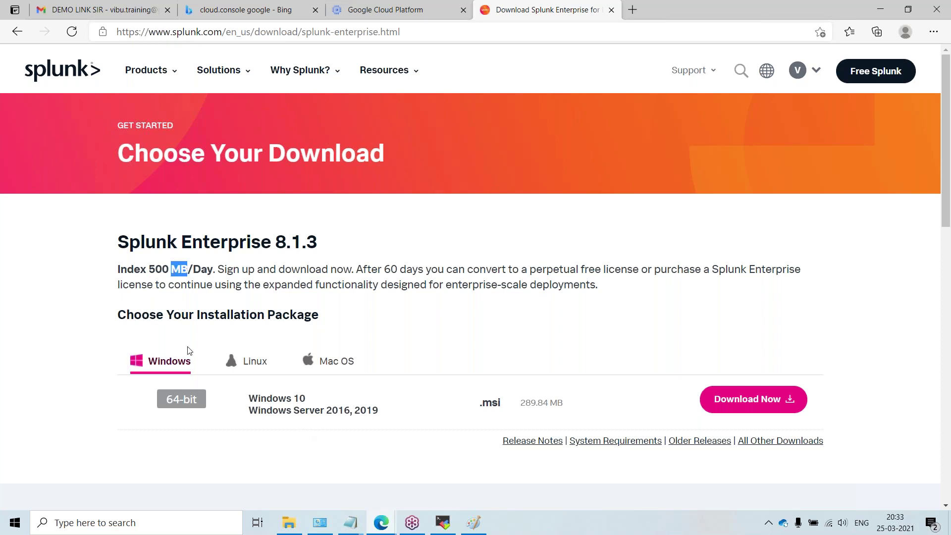
{"action": "scroll", "coordinate": [186, 350], "scroll_direction": "down", "scroll_amount": 3}
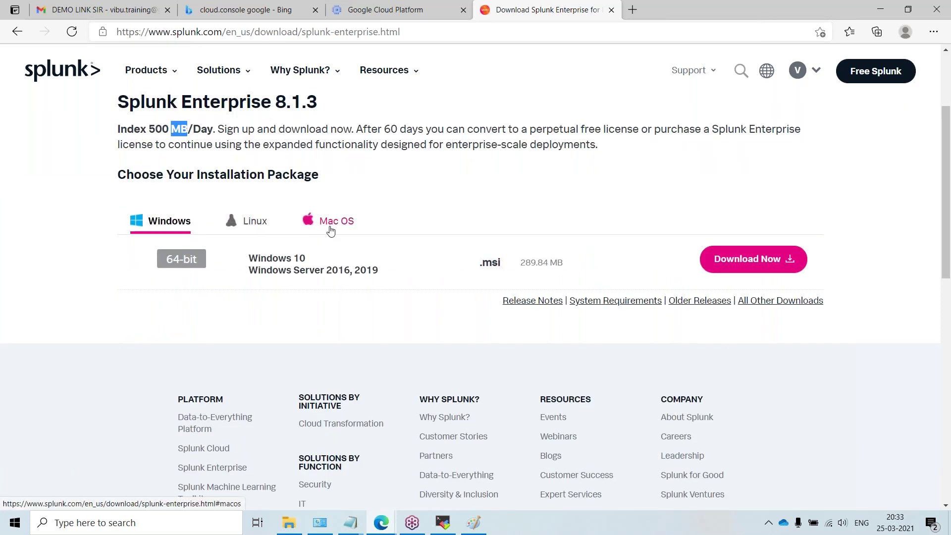
Step: Look through the Linux, Mac OS and Windows package tabs, ending on Linux
{"action": "left_click", "coordinate": [169, 221]}
{"action": "left_click", "coordinate": [250, 221]}
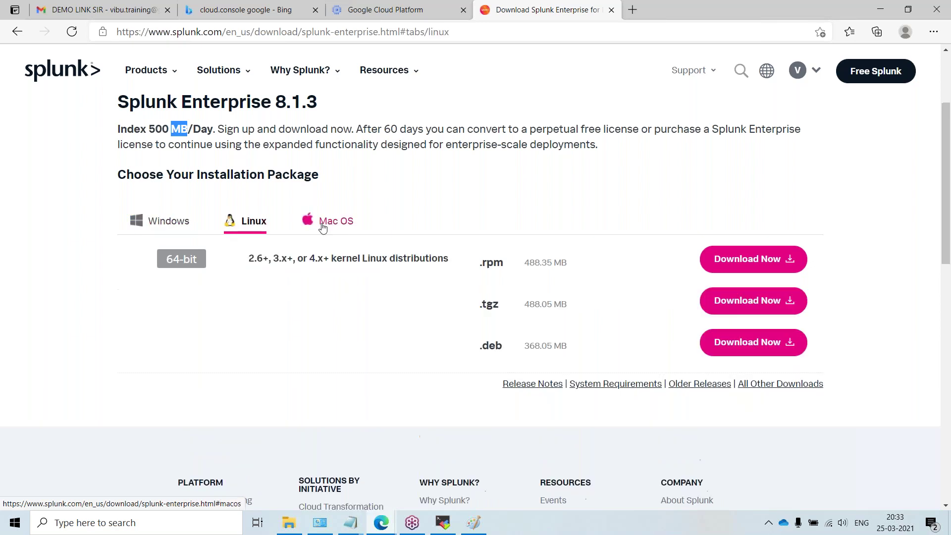
{"action": "left_click", "coordinate": [323, 227]}
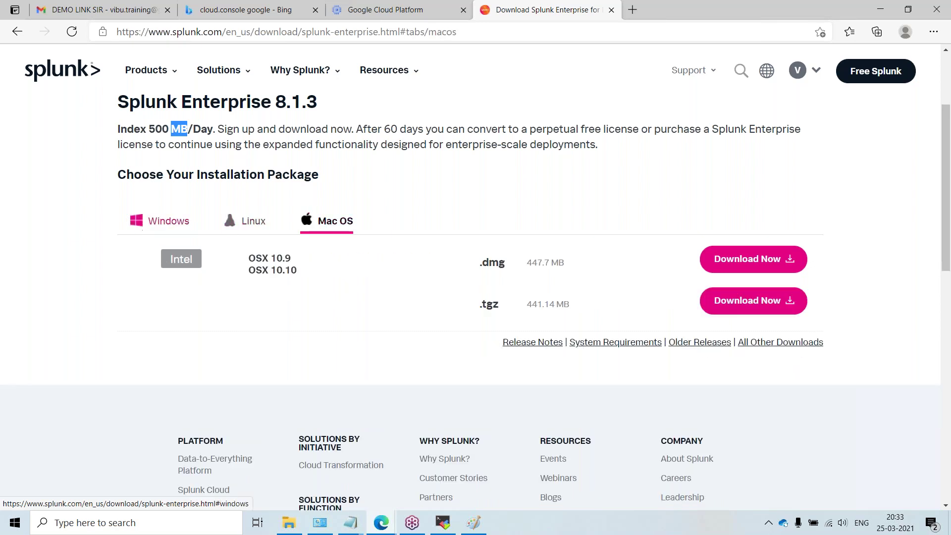
{"action": "left_click", "coordinate": [158, 223]}
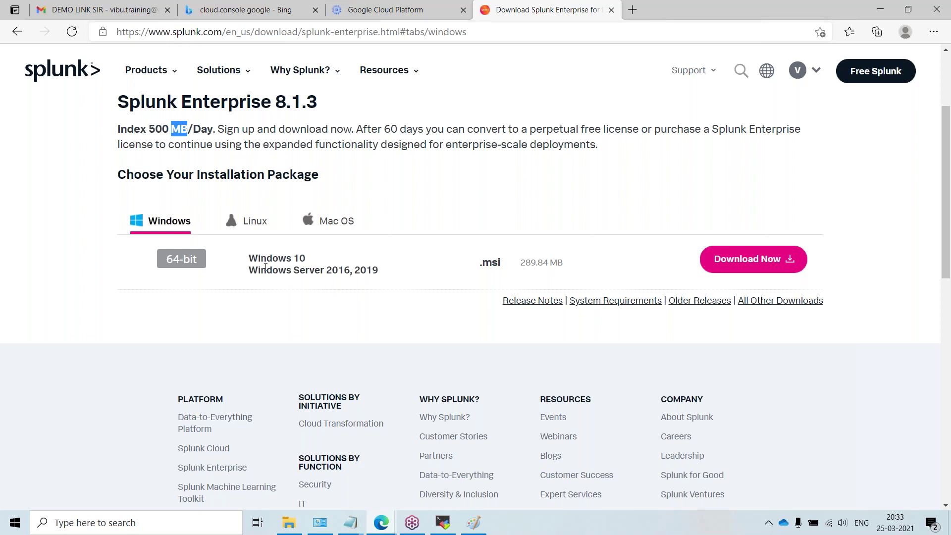
{"action": "left_click", "coordinate": [244, 221]}
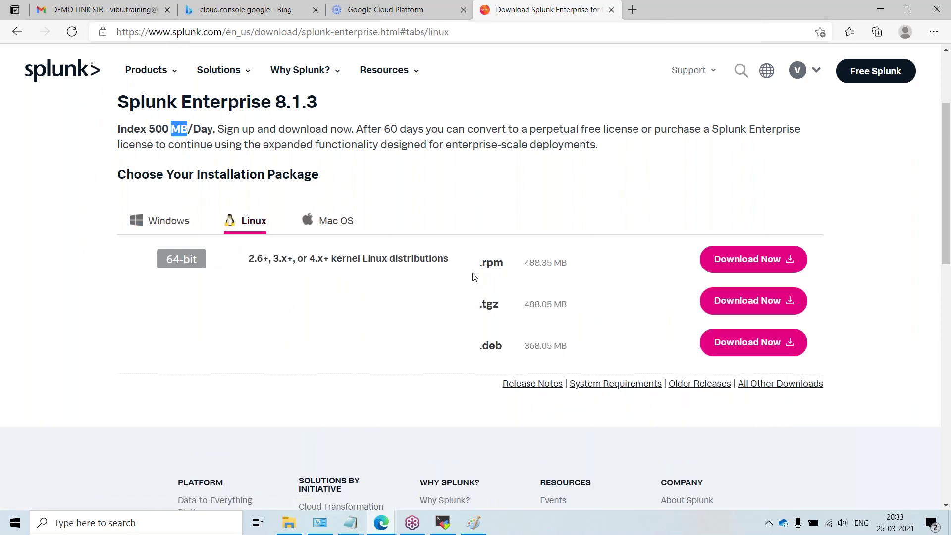
Step: Highlight the .rpm, .deb and .tgz package types in the Linux list
{"action": "left_click_drag", "start_coordinate": [505, 263], "coordinate": [479, 263]}
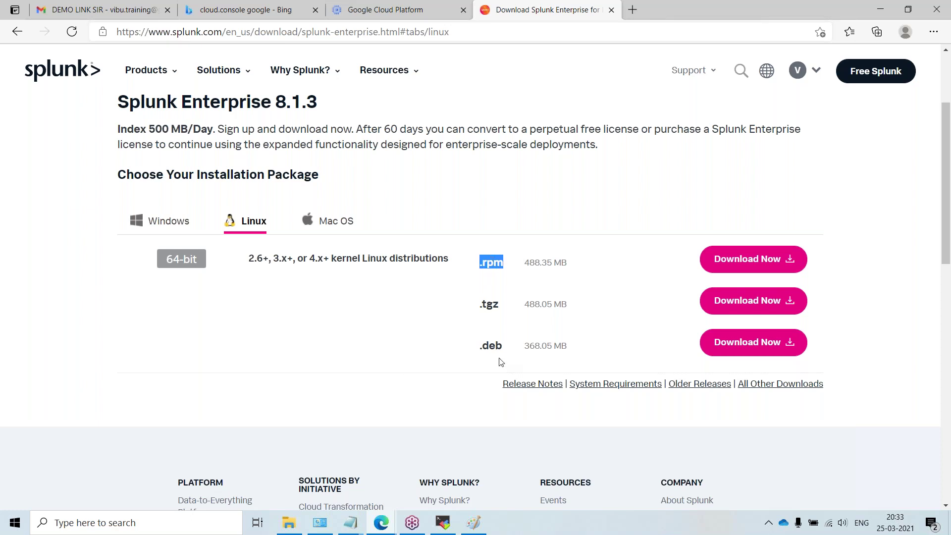
{"action": "left_click_drag", "start_coordinate": [503, 346], "coordinate": [479, 346]}
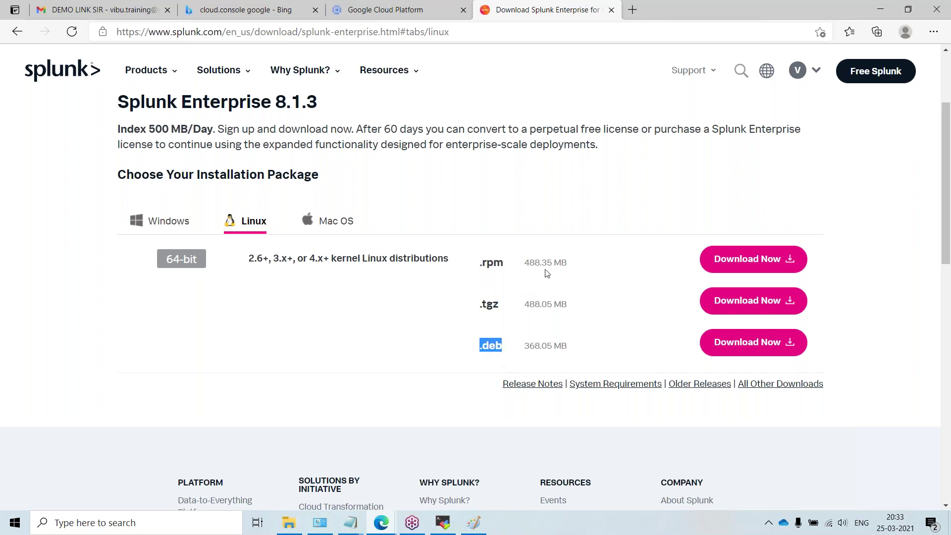
{"action": "left_click", "coordinate": [529, 261]}
{"action": "double_click", "coordinate": [499, 345]}
{"action": "left_click", "coordinate": [498, 345]}
{"action": "double_click", "coordinate": [489, 304]}
{"action": "left_click", "coordinate": [490, 304]}
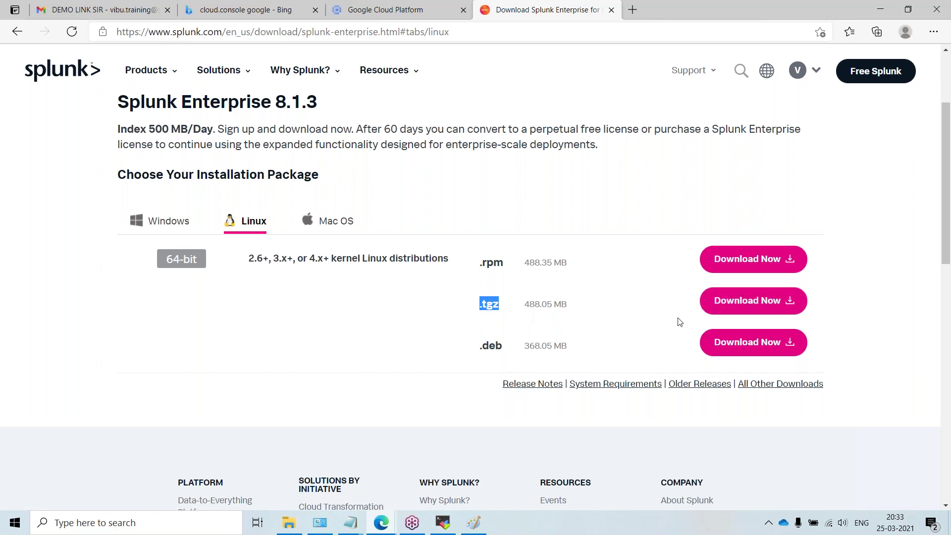
Step: Start the Linux .tgz download and select its full 'Command Line (wget)' command
{"action": "left_click", "coordinate": [781, 303]}
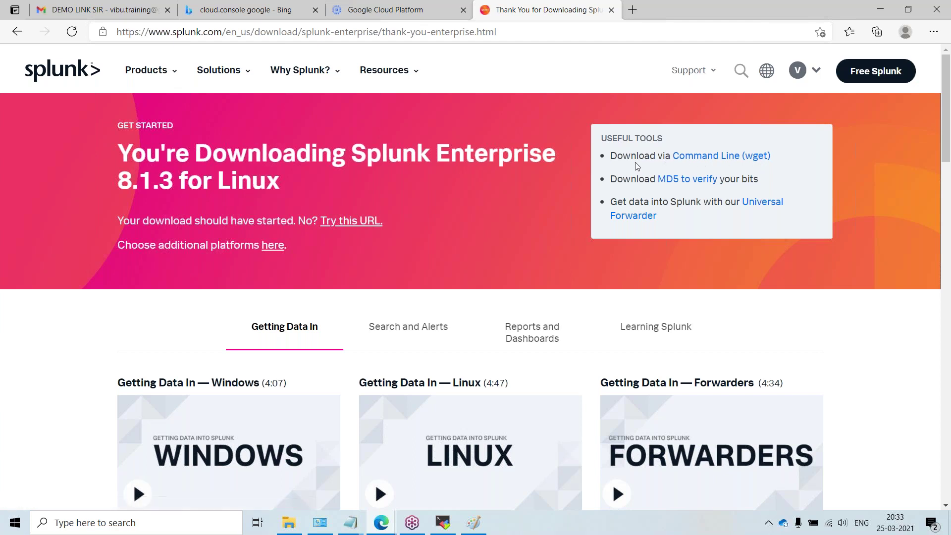
{"action": "left_click", "coordinate": [717, 158]}
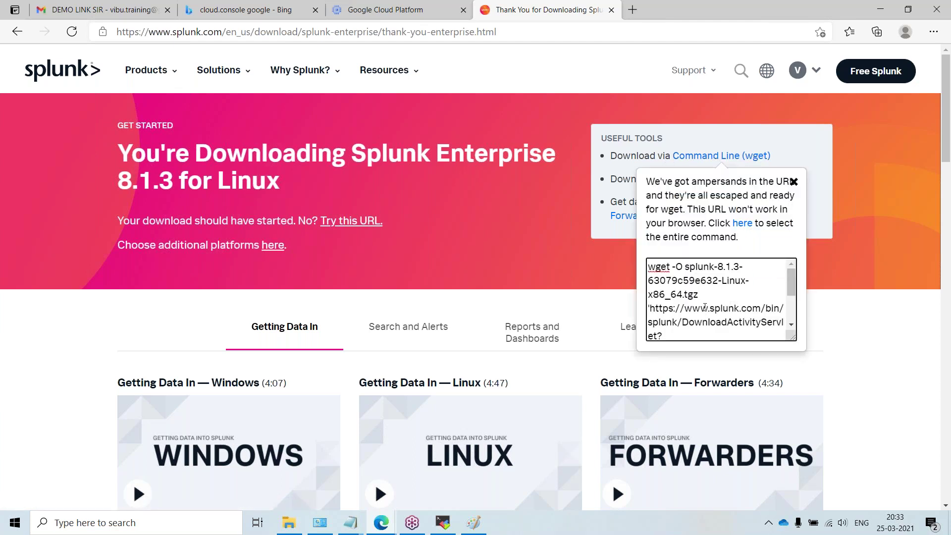
{"action": "key", "text": "ctrl+a"}
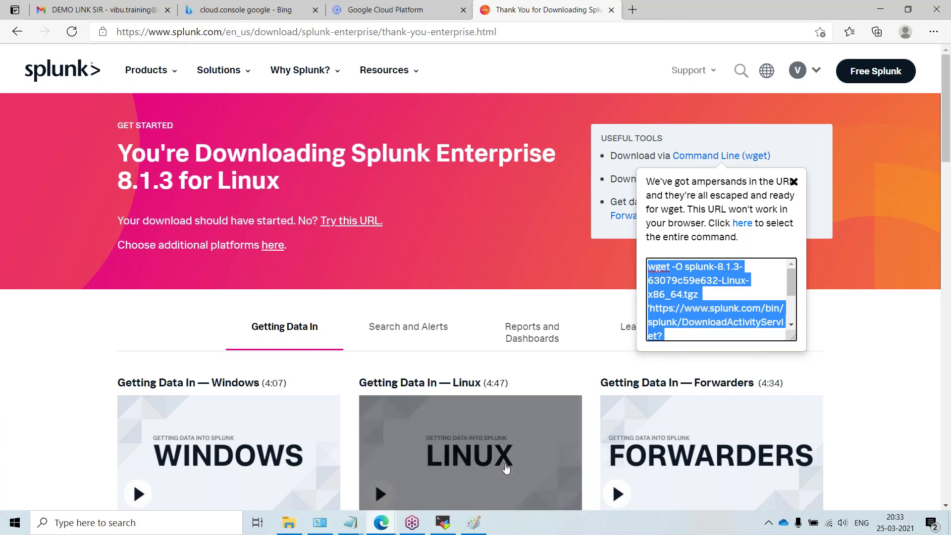
{"action": "mouse_move", "coordinate": [384, 525]}
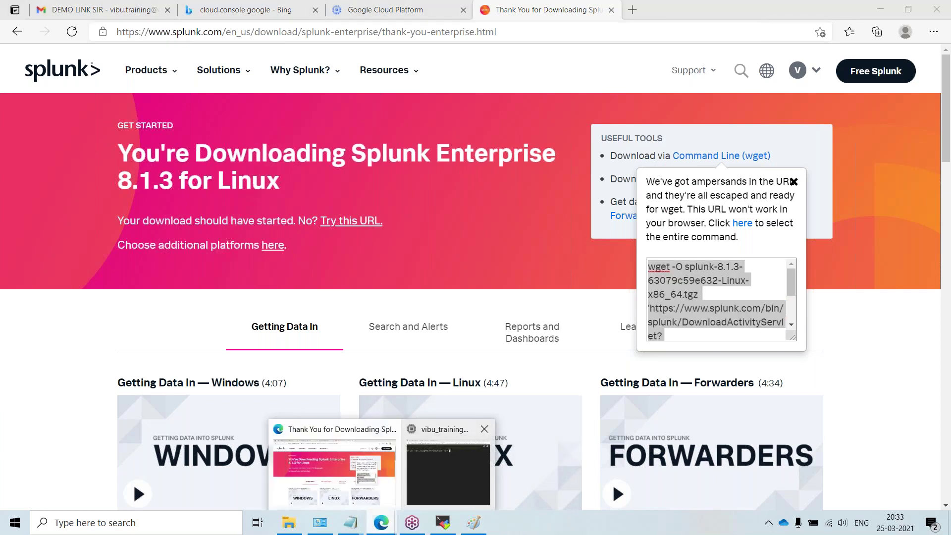
{"action": "left_click", "coordinate": [438, 471]}
Step: Maximize the terminal, become root with sudo -i and clear the screen
{"action": "left_click", "coordinate": [521, 10]}
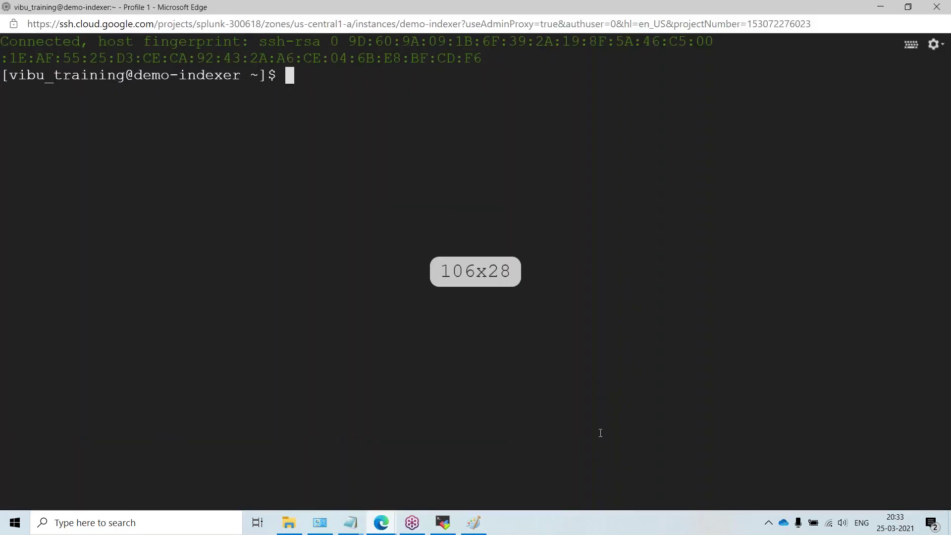
{"action": "key", "text": "Return"}
{"action": "key", "text": "Return"}
{"action": "key", "text": "Return"}
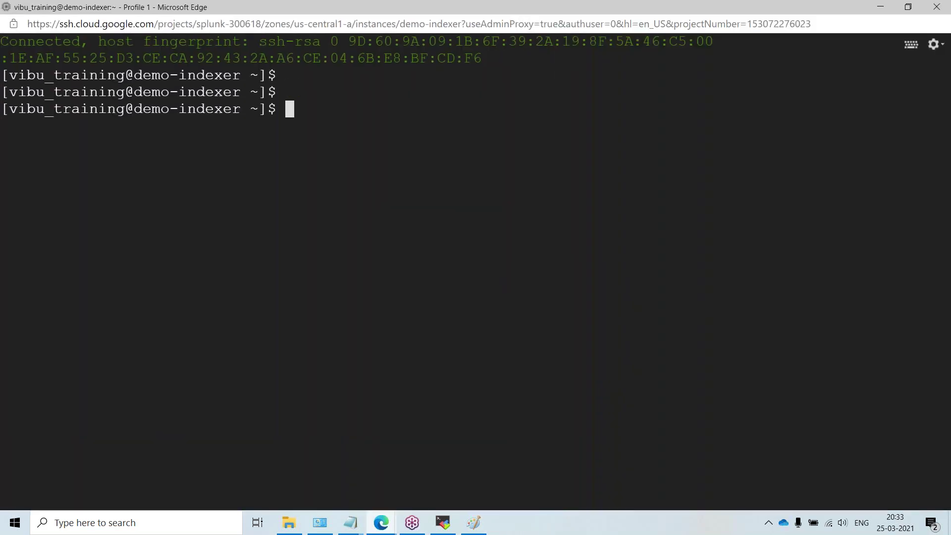
{"action": "type", "text": "sudo -i"}
{"action": "key", "text": "Return"}
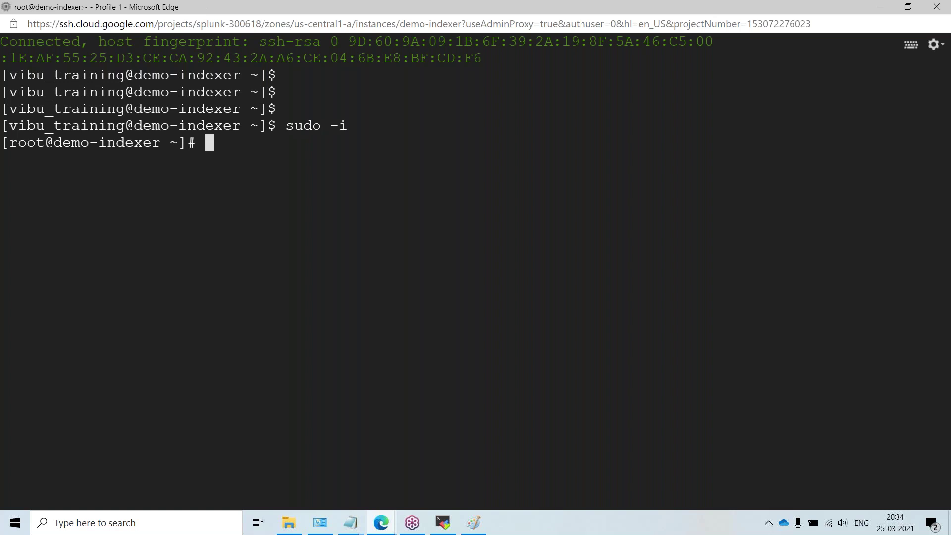
{"action": "key", "text": "Return"}
{"action": "key", "text": "Return"}
{"action": "key", "text": "Return"}
{"action": "key", "text": "ctrl+l"}
{"action": "key", "text": "Return"}
{"action": "key", "text": "Return"}
{"action": "key", "text": "Return"}
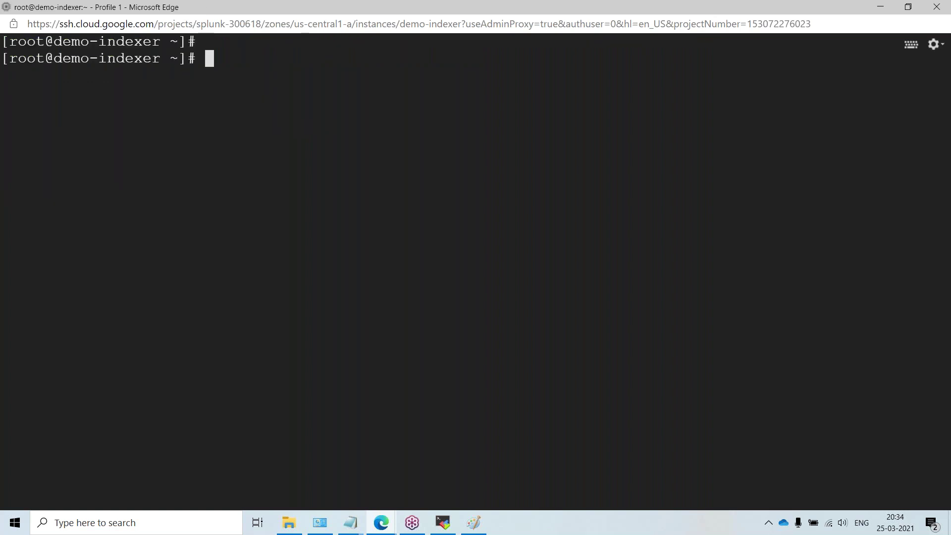
Step: Change into the /opt directory
{"action": "type", "text": "cd /op"}
{"action": "key", "text": "Tab"}
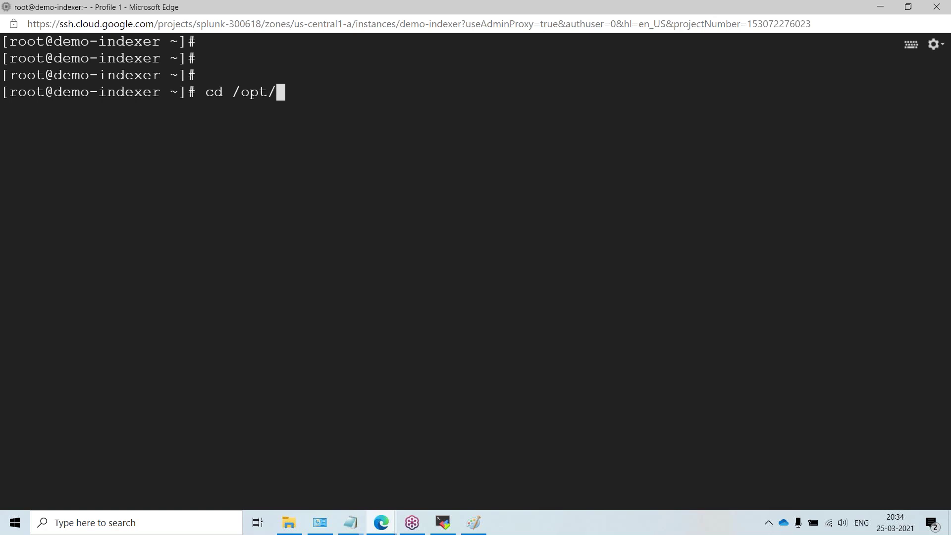
{"action": "key", "text": "Return"}
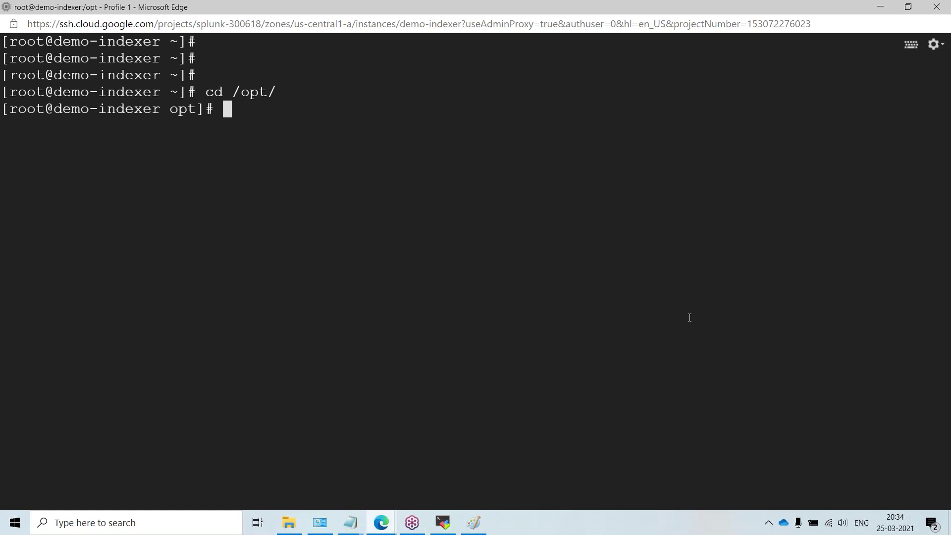
Step: Run yum update -y on demo-indexer and scroll back through the 17-package update output
{"action": "type", "text": "yum upda"}
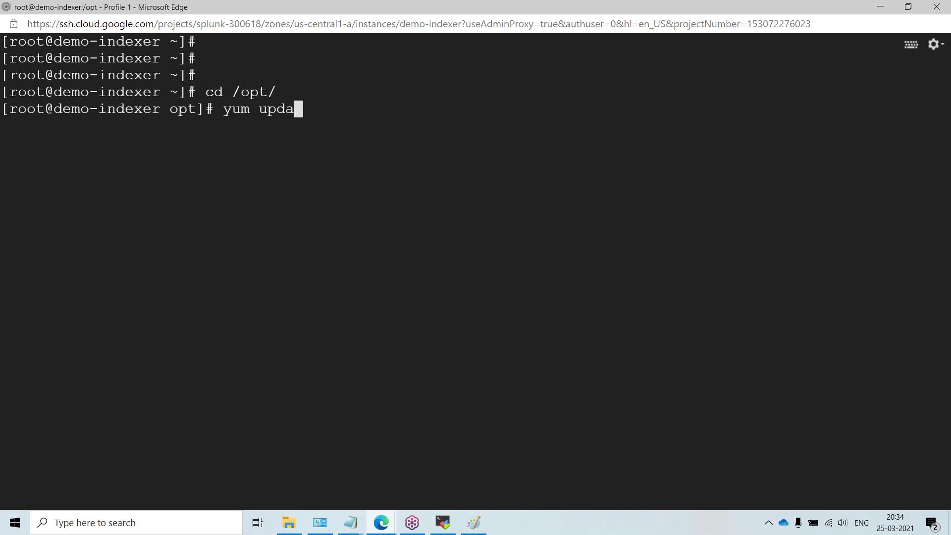
{"action": "type", "text": "te -y"}
{"action": "key", "text": "Return"}
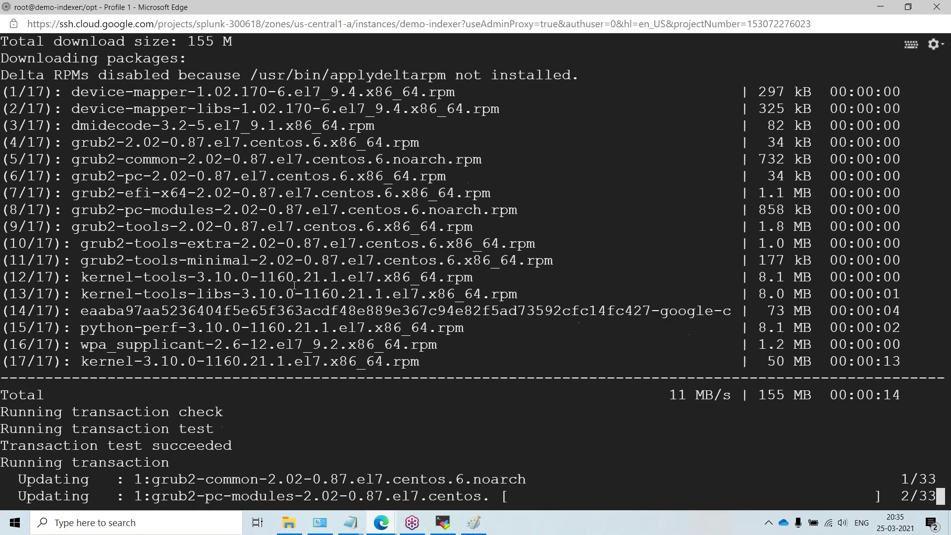
{"action": "scroll", "coordinate": [367, 292], "scroll_direction": "up", "scroll_amount": 5}
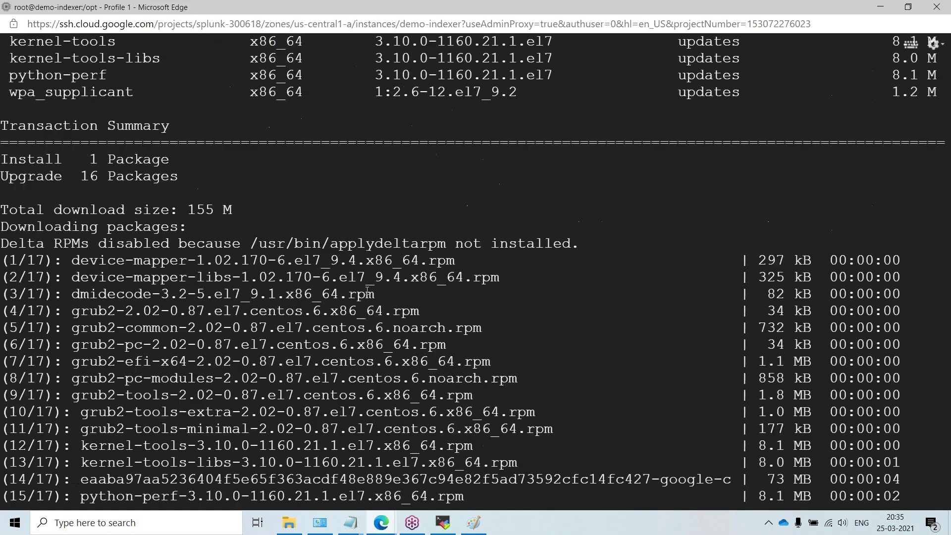
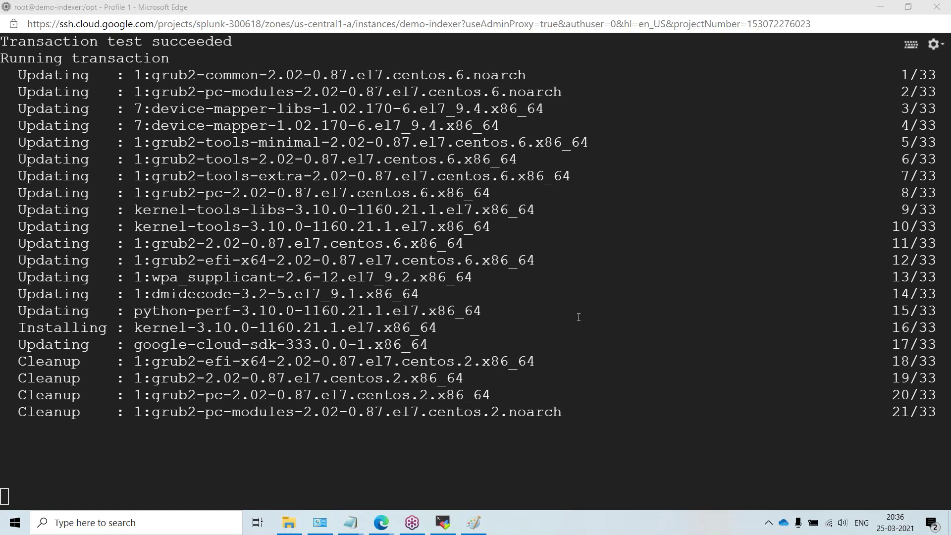
Step: Interrupt the stalled yum package update with Ctrl+C
{"action": "left_click", "coordinate": [167, 459]}
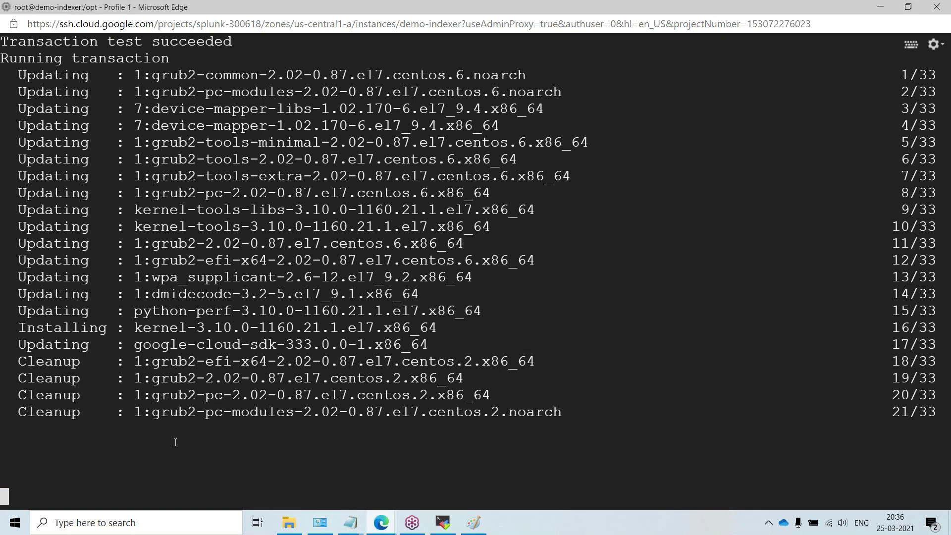
{"action": "key", "text": "ctrl+c"}
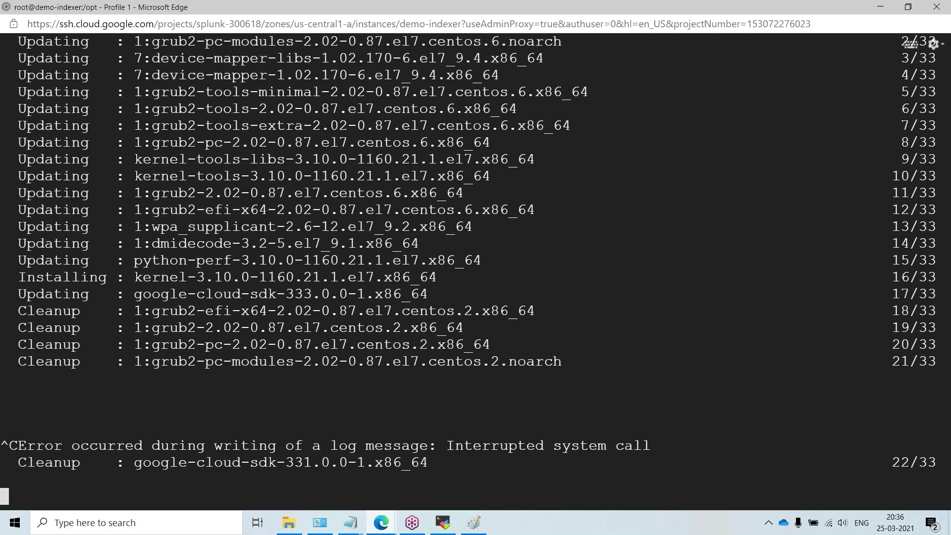
{"action": "key", "text": "ctrl+c"}
{"action": "key", "text": "Return"}
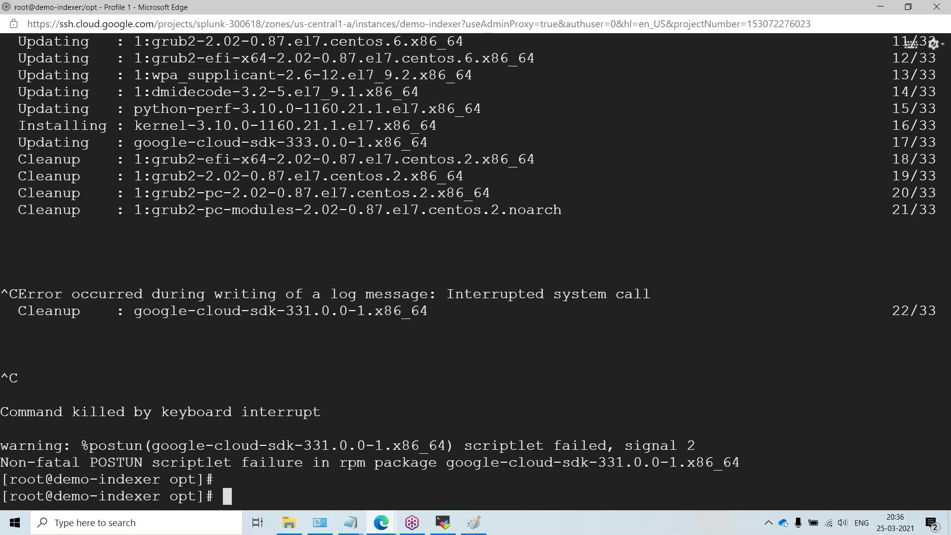
{"action": "key", "text": "Return"}
Step: Rerun 'yum update -y' and clear the terminal to a fresh prompt
{"action": "key", "text": "Up"}
{"action": "key", "text": "Return"}
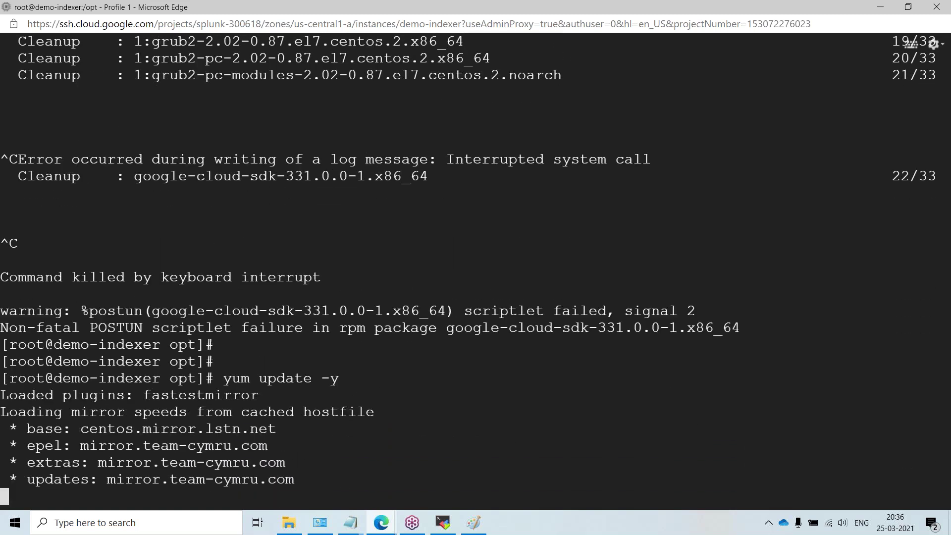
{"action": "key", "text": "Return"}
{"action": "key", "text": "ctrl+l"}
{"action": "key", "text": "Return"}
{"action": "key", "text": "Return"}
{"action": "key", "text": "Return"}
{"action": "key", "text": "Return"}
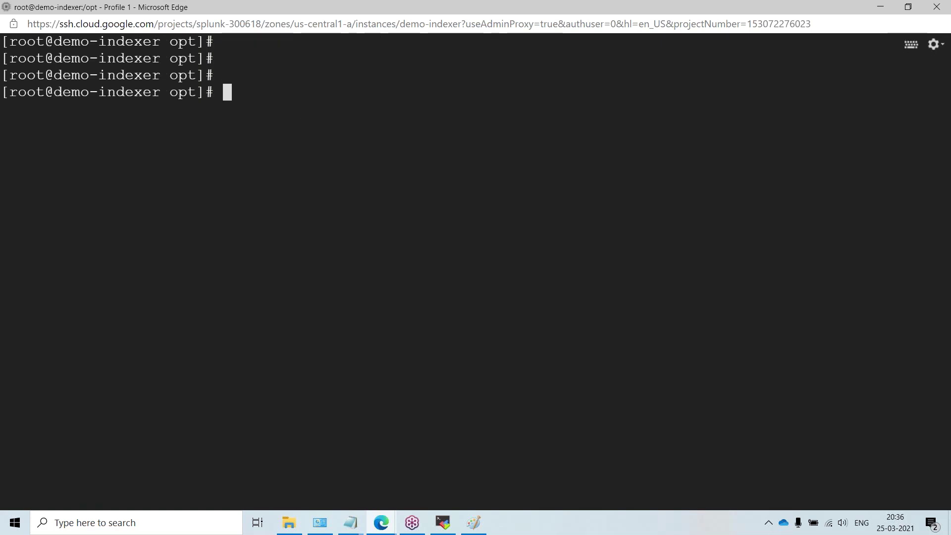
Step: Confirm the working directory is /opt and try the Splunk 8.1.3 wget download, which fails
{"action": "type", "text": "pwd"}
{"action": "key", "text": "Return"}
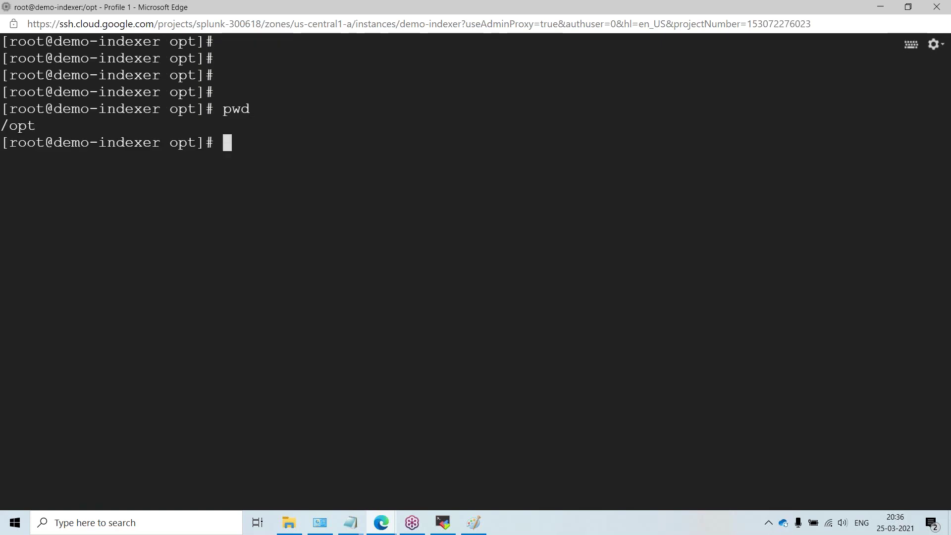
{"action": "key", "text": "ctrl+v"}
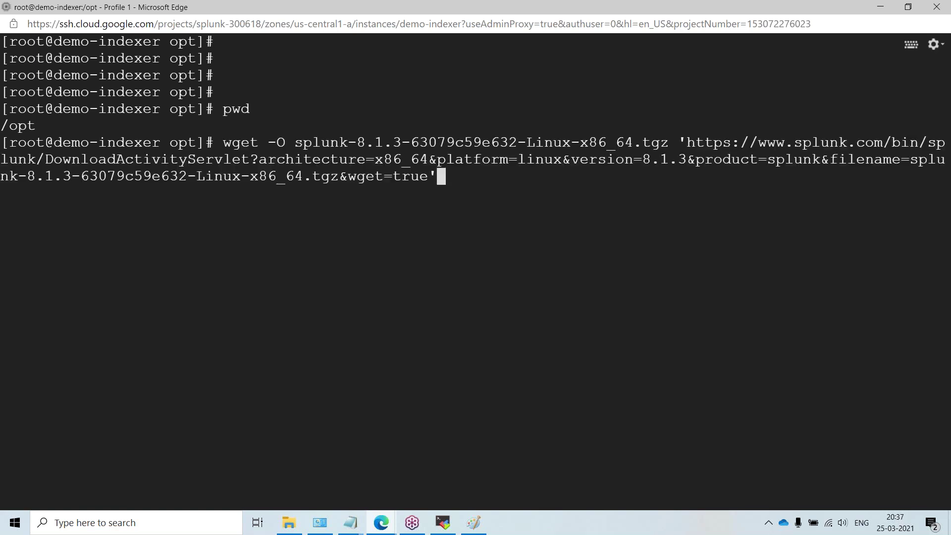
{"action": "key", "text": "Return"}
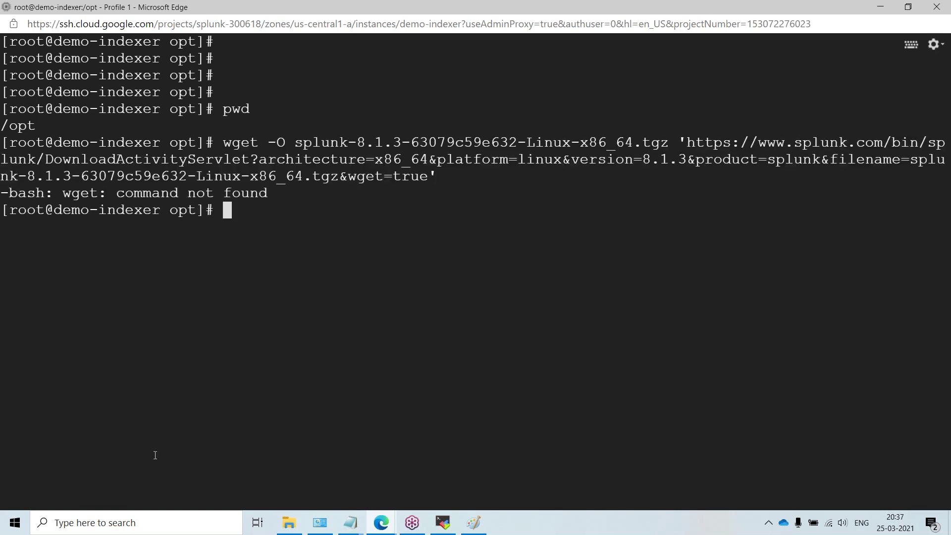
Step: Install the wget package with 'yum install wget', confirming with y
{"action": "type", "text": "yum insta"}
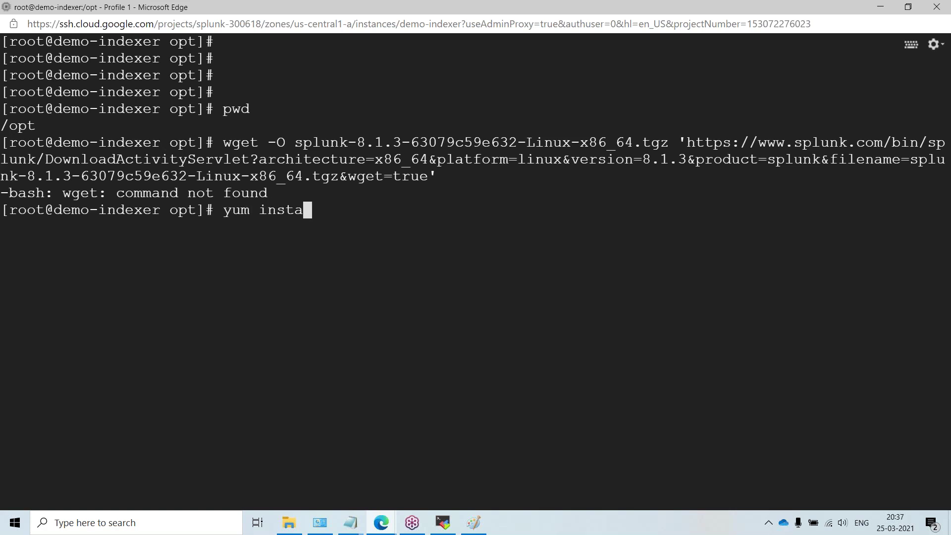
{"action": "type", "text": "ll wget"}
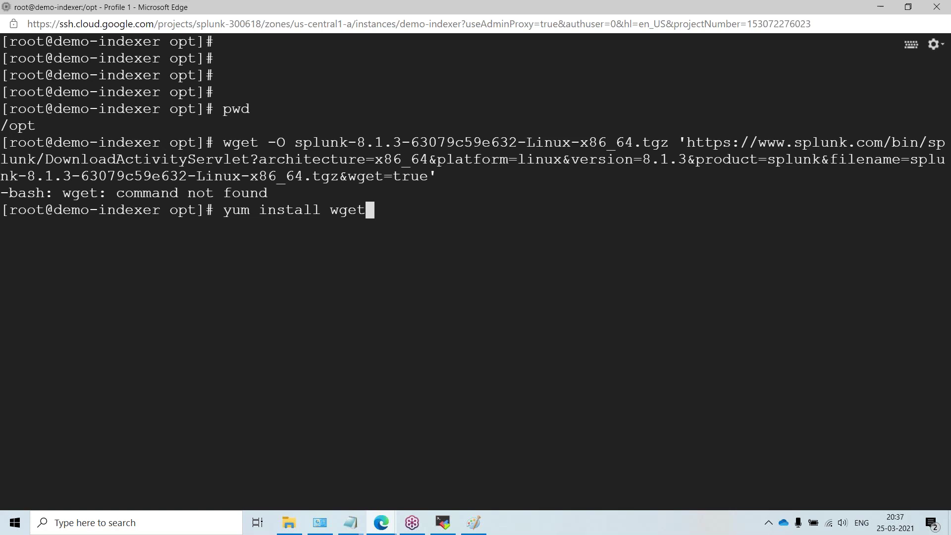
{"action": "key", "text": "Return"}
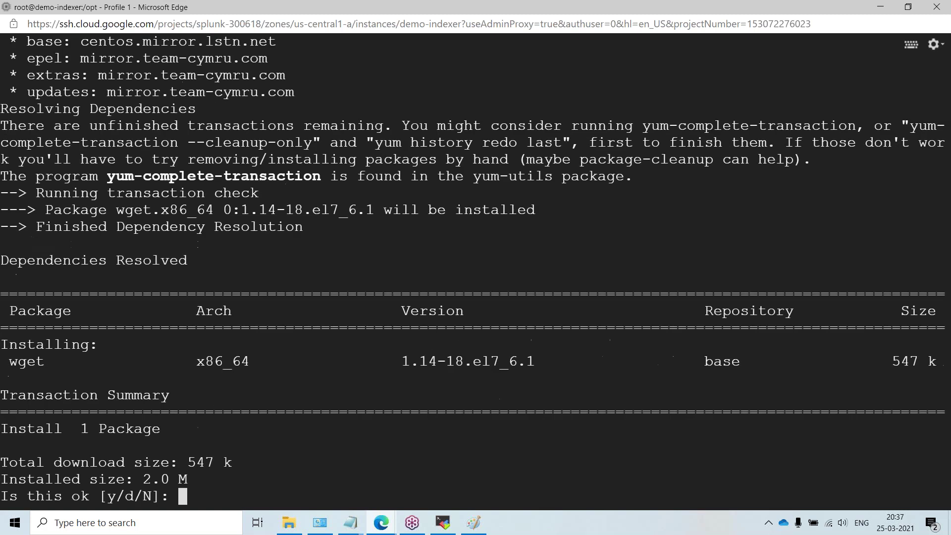
{"action": "type", "text": "y"}
{"action": "key", "text": "Return"}
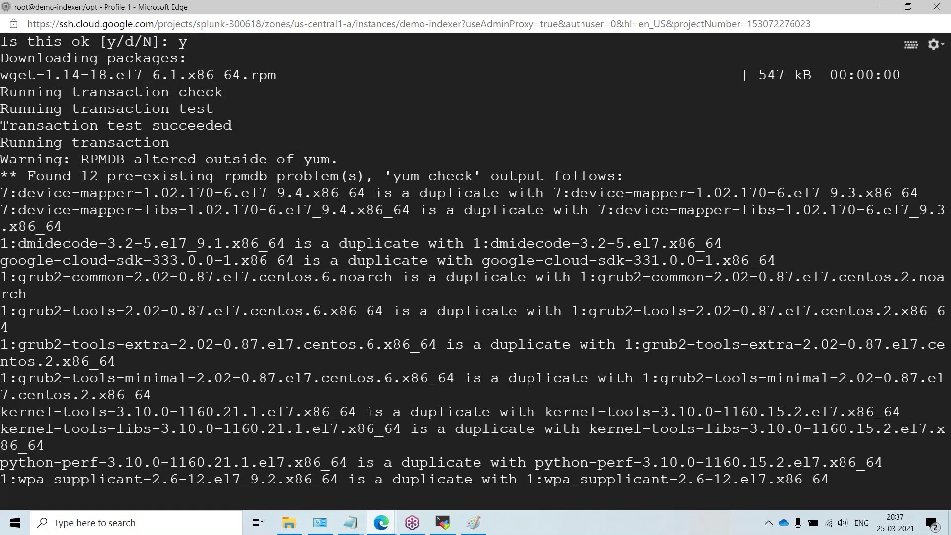
Step: Rerun the wget download of the Splunk 8.1.3 tarball into /opt
{"action": "key", "text": "Up"}
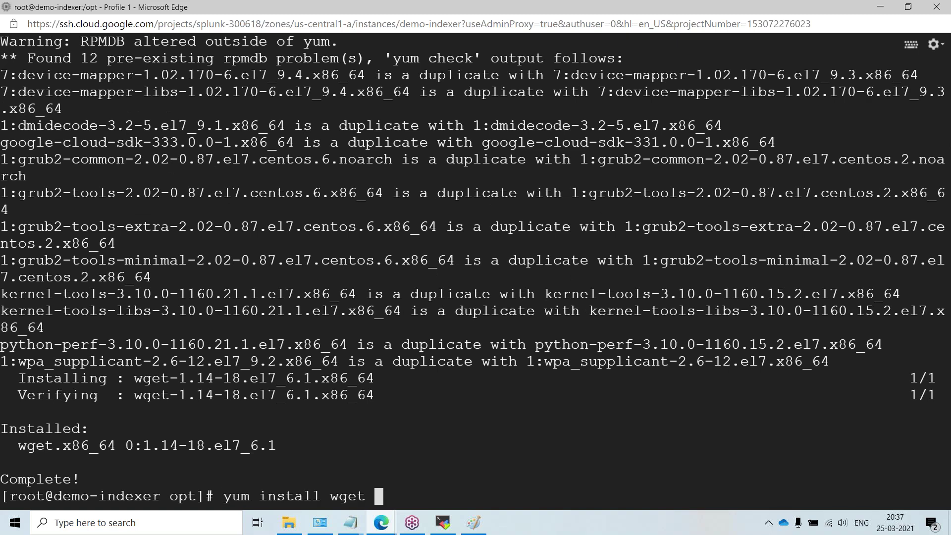
{"action": "key", "text": "Up"}
{"action": "key", "text": "Return"}
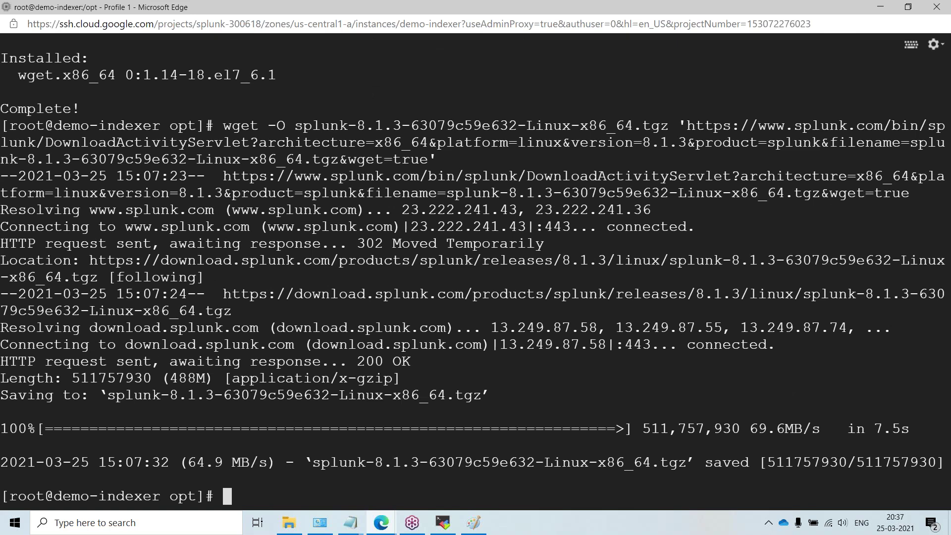
Step: List /opt and extract splunk-8.1.3-63079c59e632-Linux-x86_64.tgz with 'tar -zxvf'
{"action": "type", "text": "ll"}
{"action": "key", "text": "Return"}
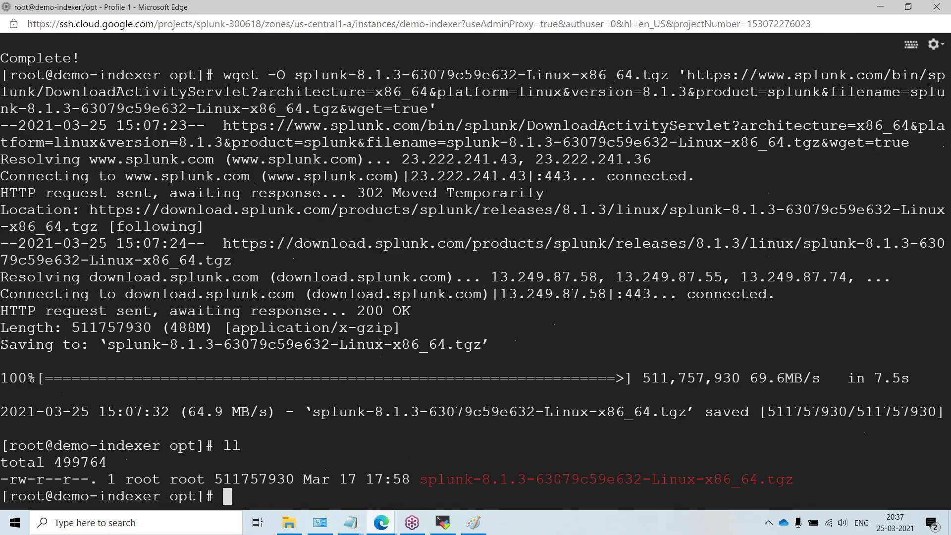
{"action": "type", "text": "tar -x"}
{"action": "key", "text": "BackSpace"}
{"action": "type", "text": "zxvf"}
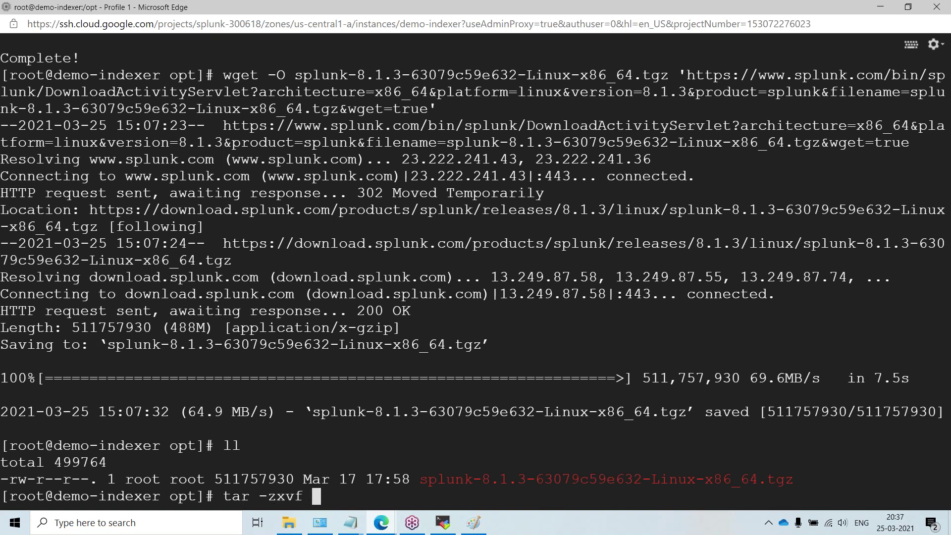
{"action": "type", "text": " sp"}
{"action": "key", "text": "Tab"}
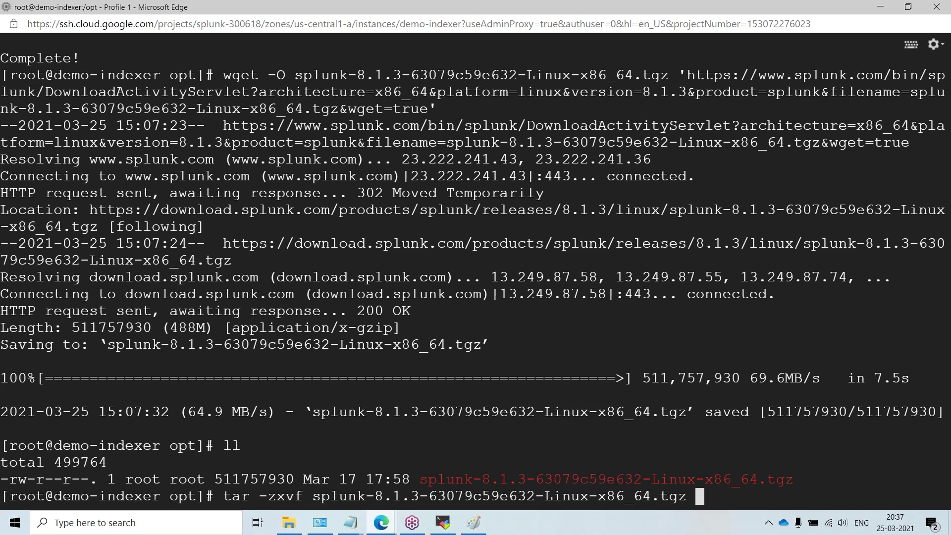
{"action": "key", "text": "Return"}
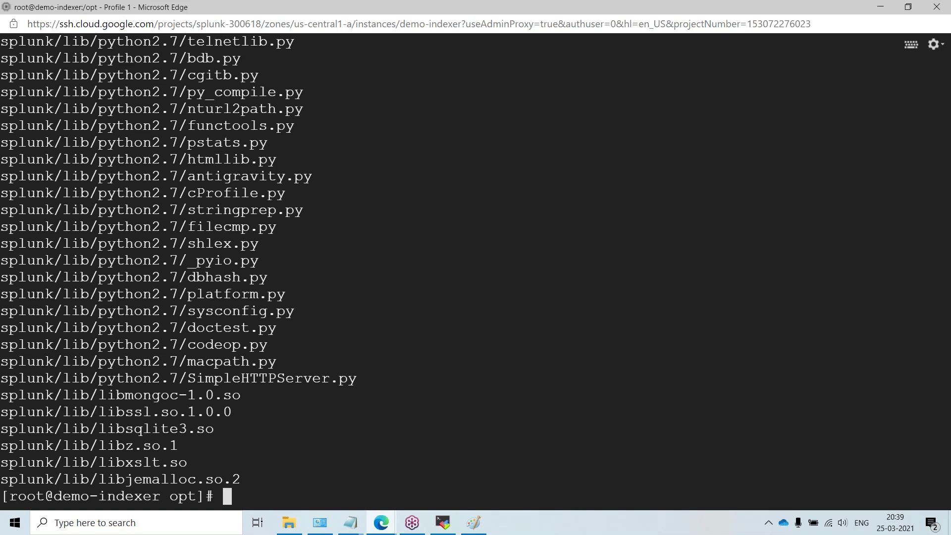
Step: Remove the splunk-8.1.3 .tgz tarball from /opt with rm, confirming with y
{"action": "key", "text": "Return"}
{"action": "key", "text": "Return"}
{"action": "key", "text": "Return"}
{"action": "key", "text": "Return"}
{"action": "key", "text": "Return"}
{"action": "key", "text": "Return"}
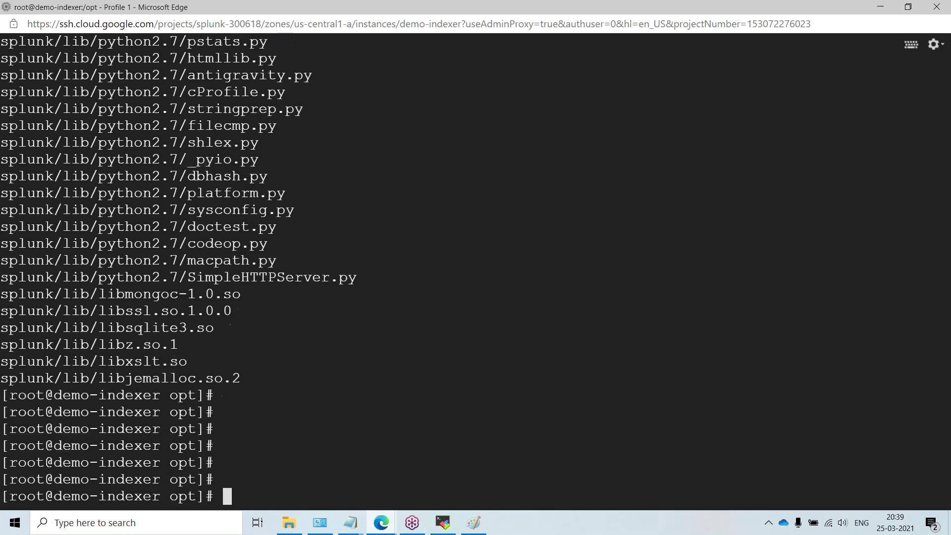
{"action": "type", "text": "ls"}
{"action": "key", "text": "Return"}
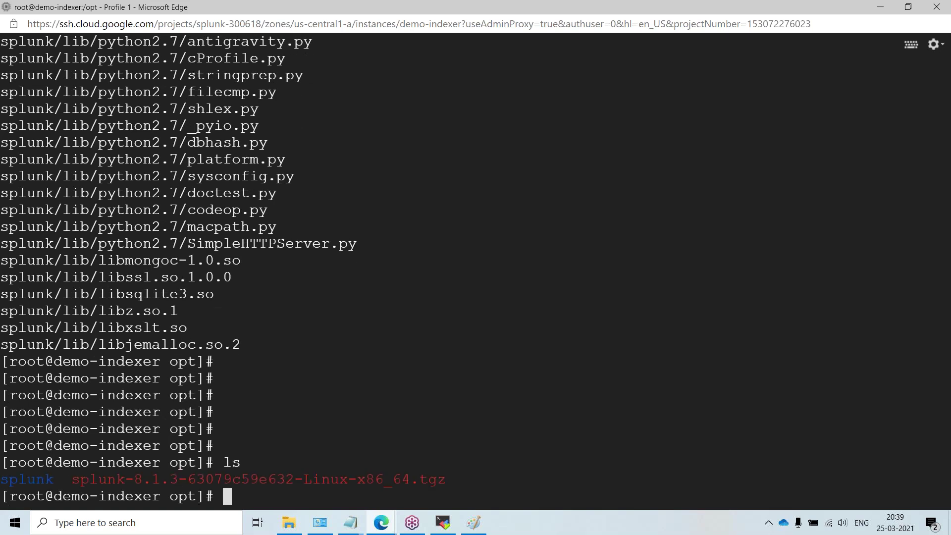
{"action": "type", "text": "rm s"}
{"action": "key", "text": "Tab"}
{"action": "type", "text": "-"}
{"action": "key", "text": "Tab"}
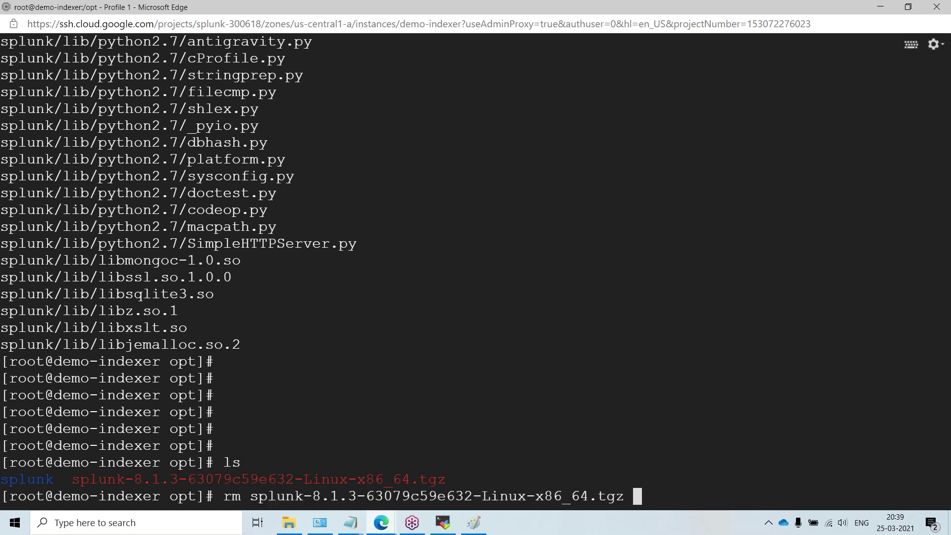
{"action": "key", "text": "Return"}
{"action": "type", "text": "y"}
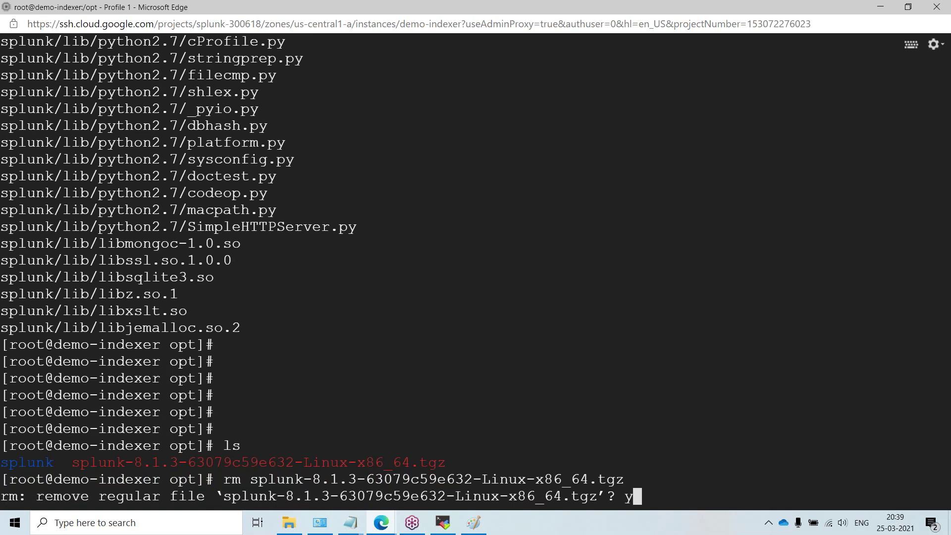
{"action": "key", "text": "Return"}
Step: Verify /opt holds only the splunk directory, glancing at the terminal's Text Size settings
{"action": "type", "text": "ll"}
{"action": "key", "text": "Return"}
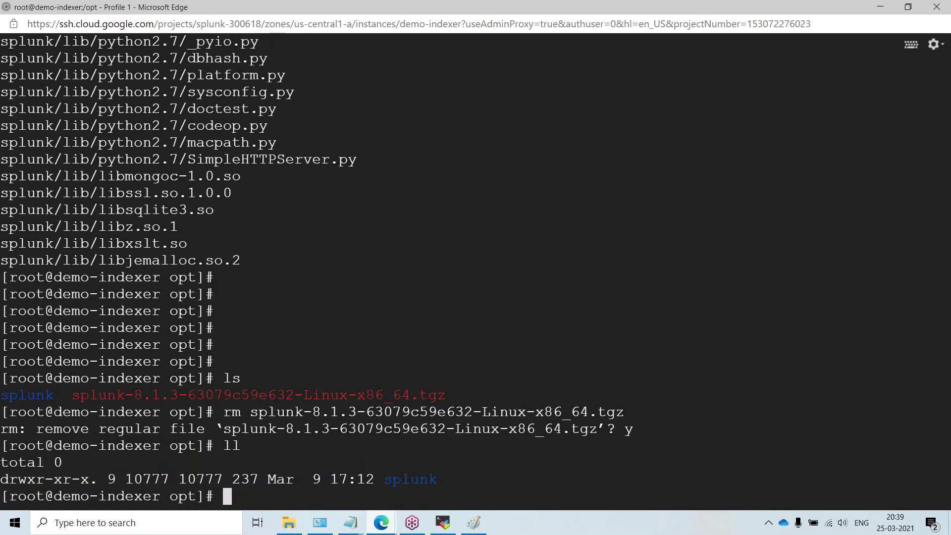
{"action": "scroll", "coordinate": [299, 367], "scroll_direction": "up", "scroll_amount": 5}
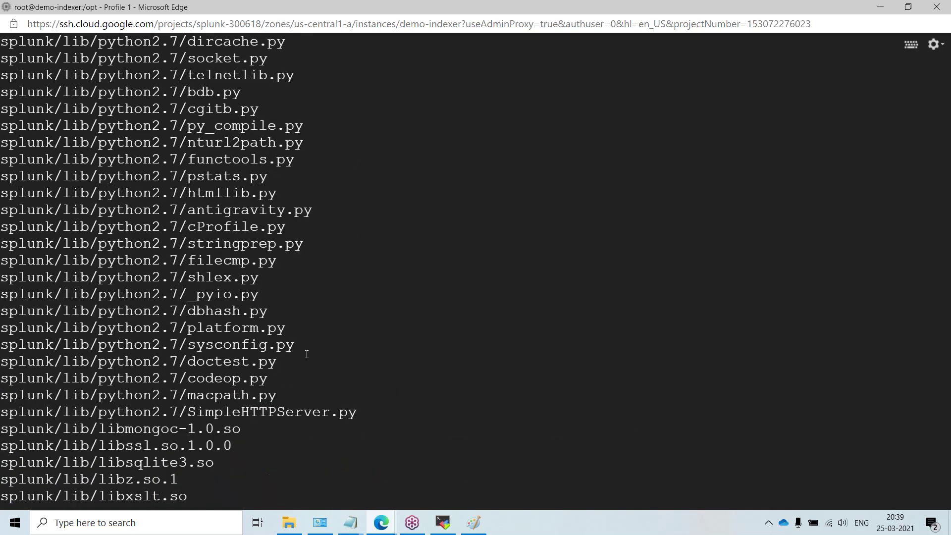
{"action": "scroll", "coordinate": [249, 217], "scroll_direction": "down", "scroll_amount": 5}
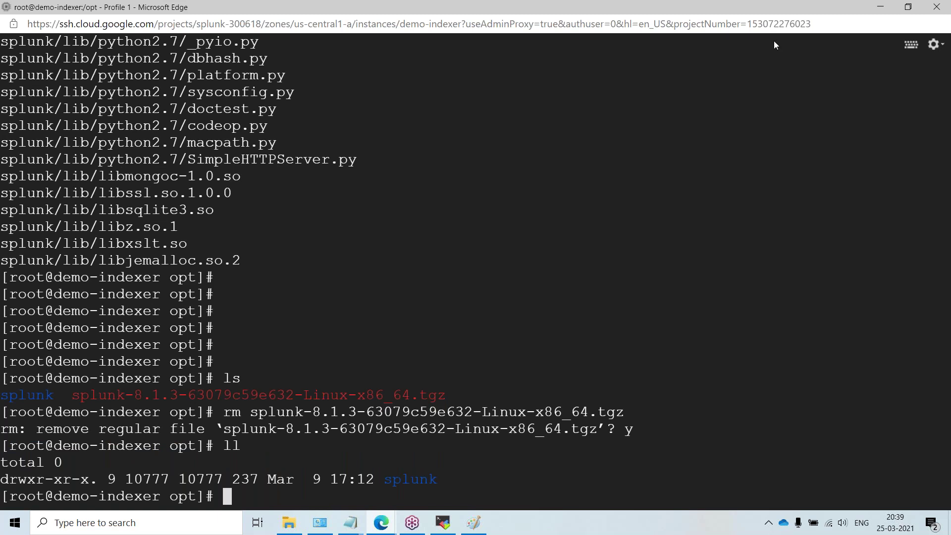
{"action": "left_click", "coordinate": [931, 45]}
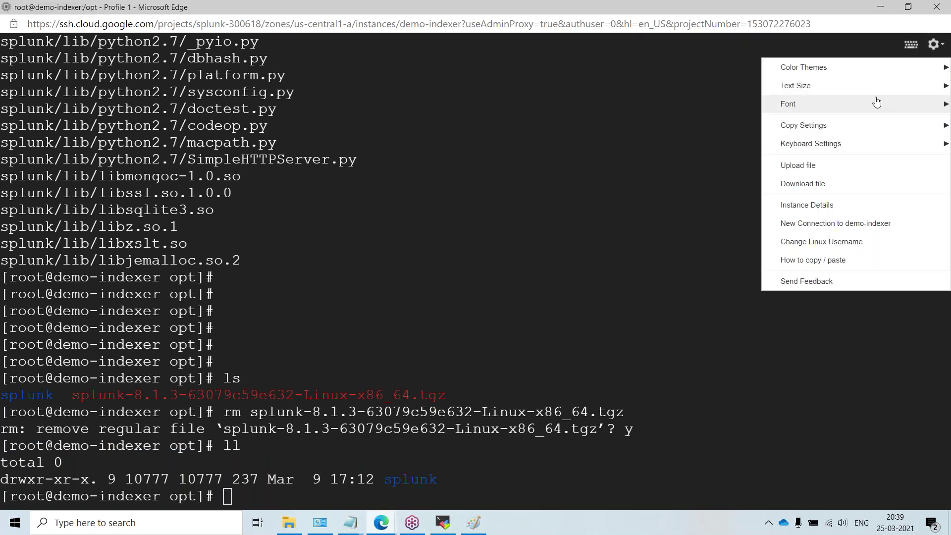
{"action": "mouse_move", "coordinate": [849, 104]}
{"action": "mouse_move", "coordinate": [809, 87]}
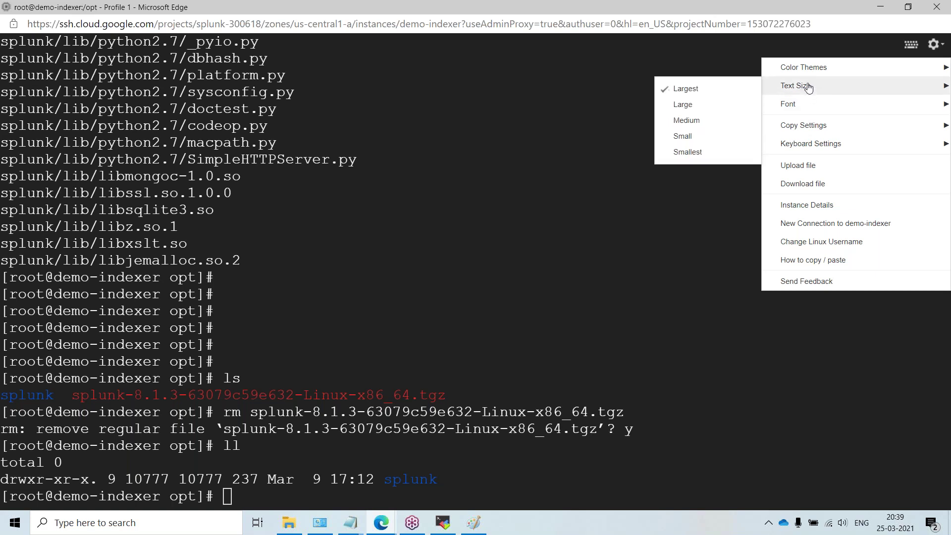
{"action": "left_click", "coordinate": [407, 226]}
{"action": "type", "text": "ll"}
{"action": "key", "text": "Return"}
{"action": "key", "text": "Return"}
{"action": "key", "text": "Return"}
{"action": "key", "text": "Return"}
{"action": "key", "text": "Return"}
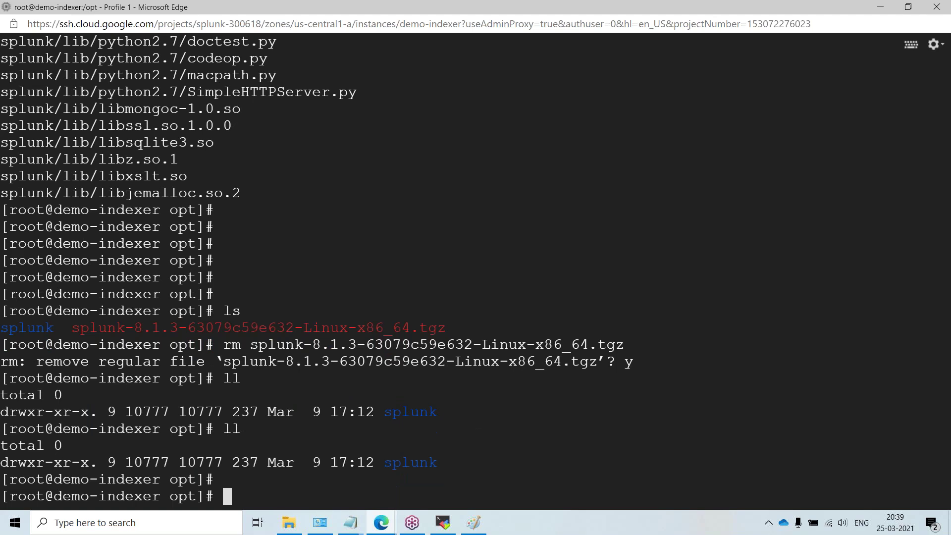
Step: Clear the terminal and begin entering 'cd /opt/splunk'
{"action": "type", "text": "cd"}
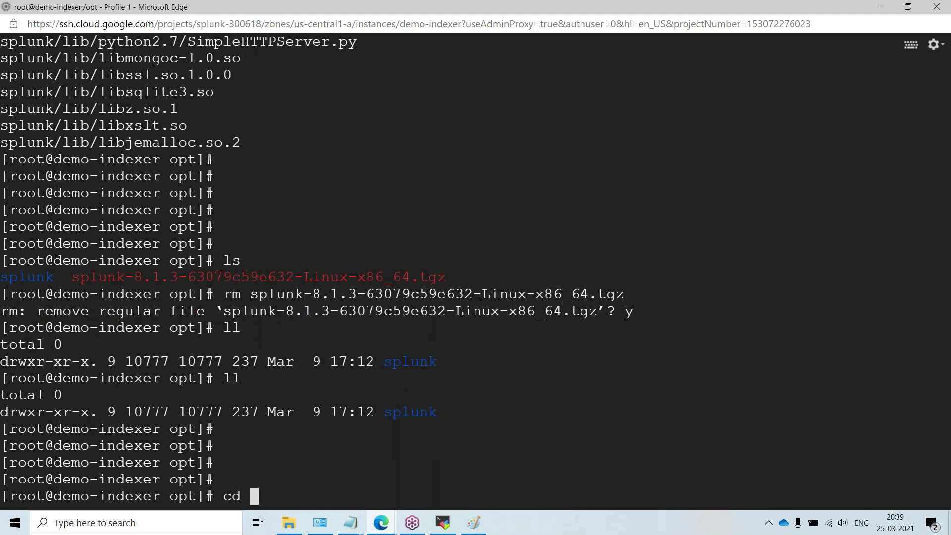
{"action": "key", "text": "BackSpace"}
{"action": "key", "text": "BackSpace"}
{"action": "key", "text": "BackSpace"}
{"action": "key", "text": "ctrl+l"}
{"action": "key", "text": "Return"}
{"action": "key", "text": "Return"}
{"action": "type", "text": "cd /opt/s"}
Step: Change into /opt/splunk/bin, list its files, and run './splunk start' to show the license
{"action": "key", "text": "Tab"}
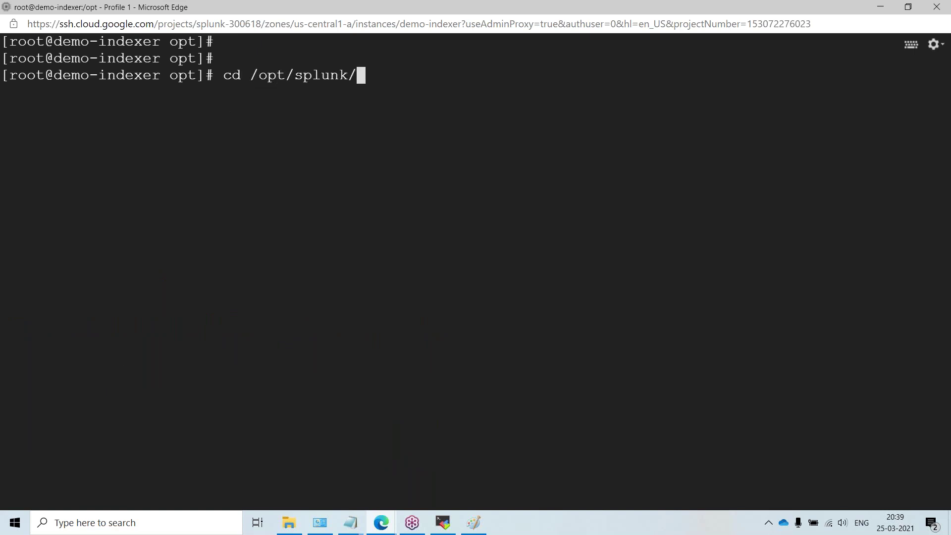
{"action": "type", "text": "/bin/"}
{"action": "key", "text": "Return"}
{"action": "type", "text": "ls"}
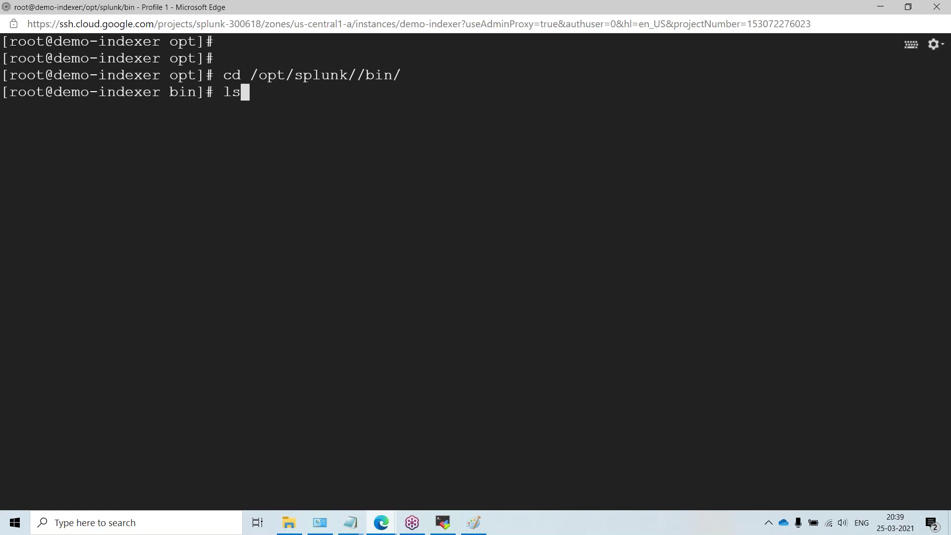
{"action": "key", "text": "Return"}
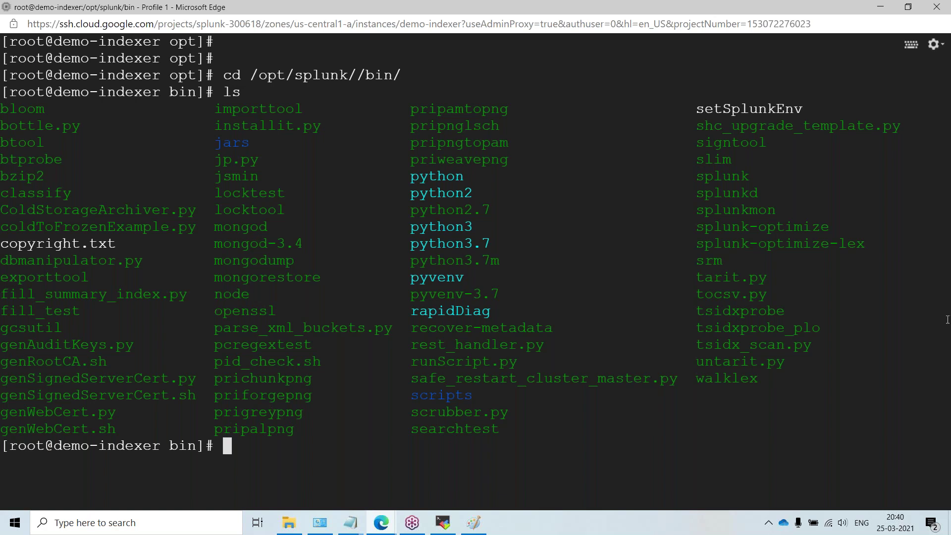
{"action": "type", "text": "./splunk"}
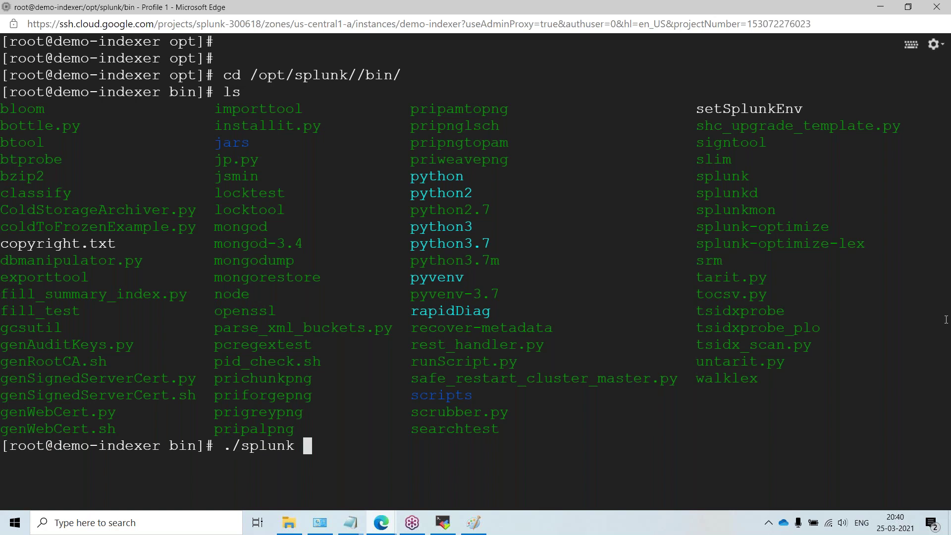
{"action": "type", "text": " start"}
{"action": "key", "text": "Return"}
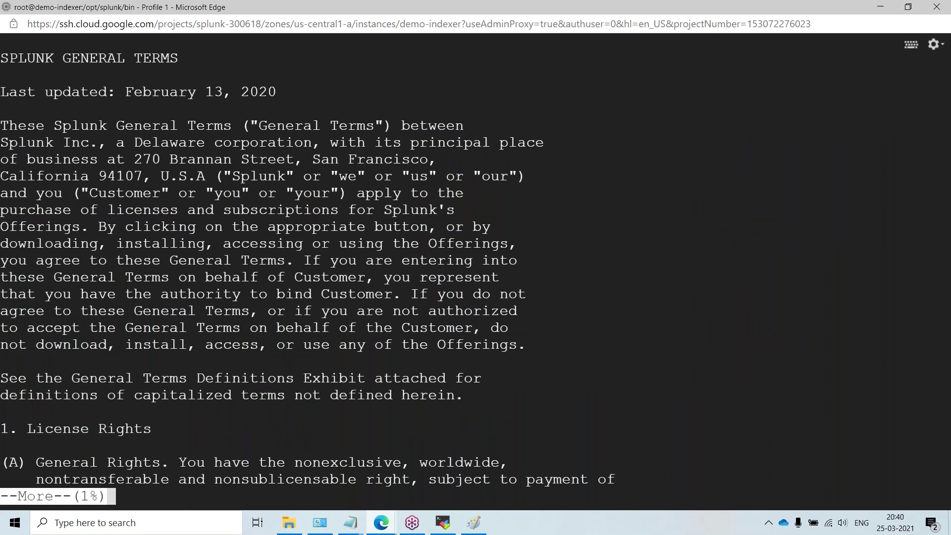
Step: Quit the license pager, decline with n, and clear the screen
{"action": "key", "text": "q"}
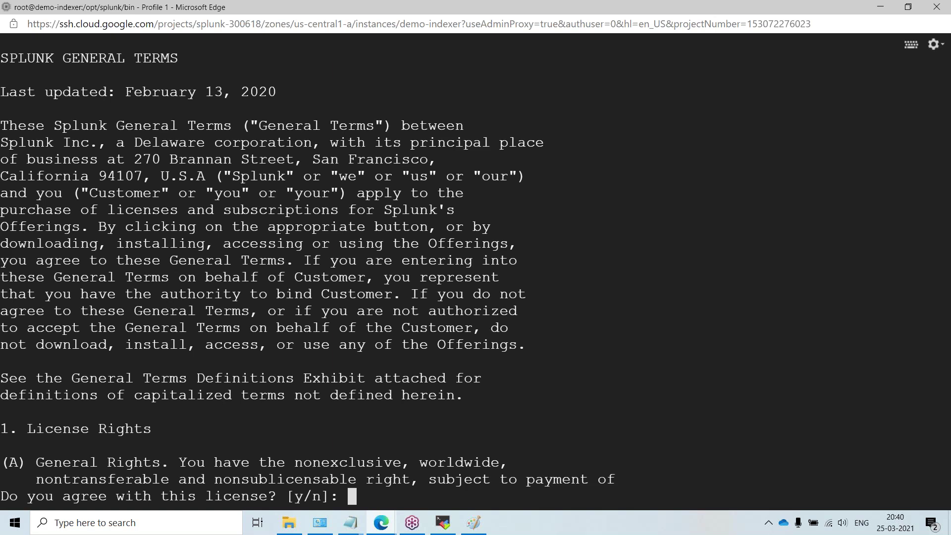
{"action": "type", "text": "n"}
{"action": "key", "text": "Return"}
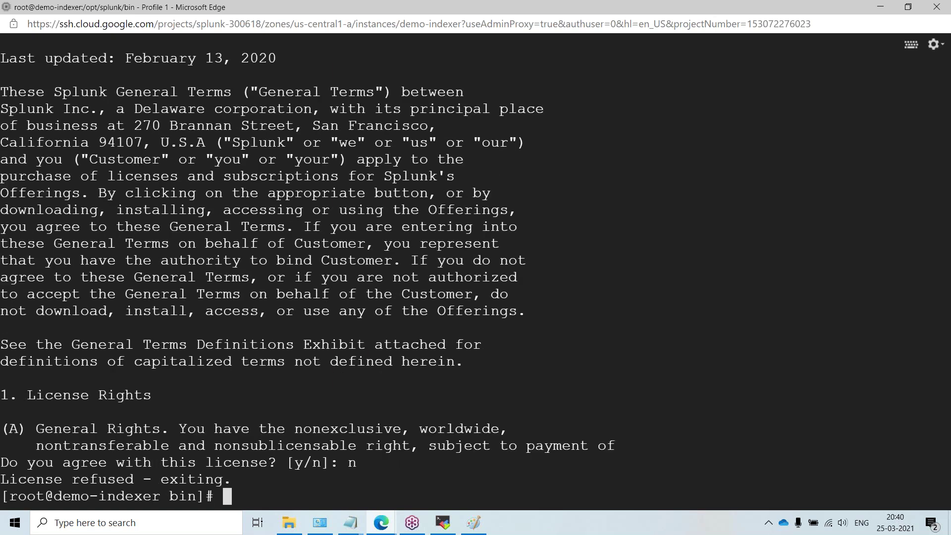
{"action": "key", "text": "ctrl+l"}
{"action": "key", "text": "Return"}
{"action": "key", "text": "Return"}
{"action": "key", "text": "Return"}
Step: Run './splunk start --accept-license' and create the admin user with a new password
{"action": "key", "text": "Up"}
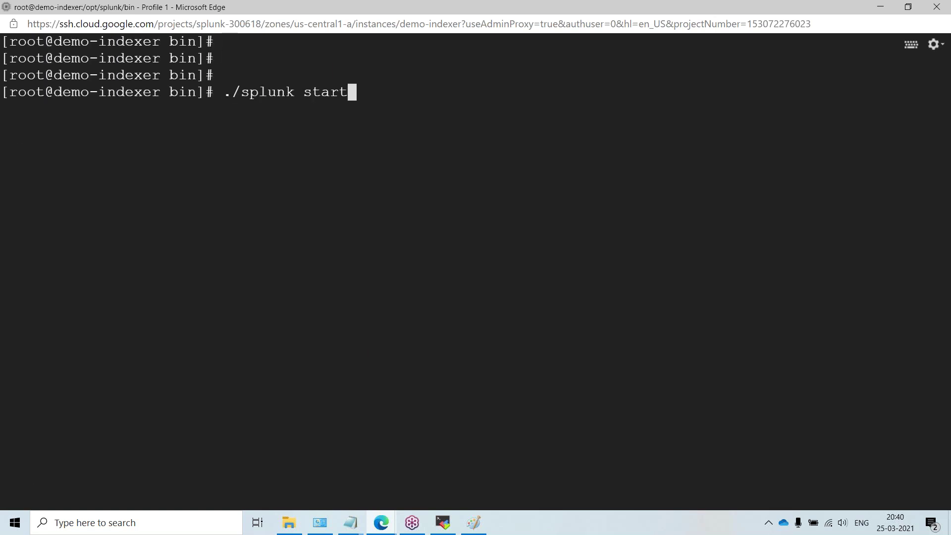
{"action": "type", "text": "--accept-license"}
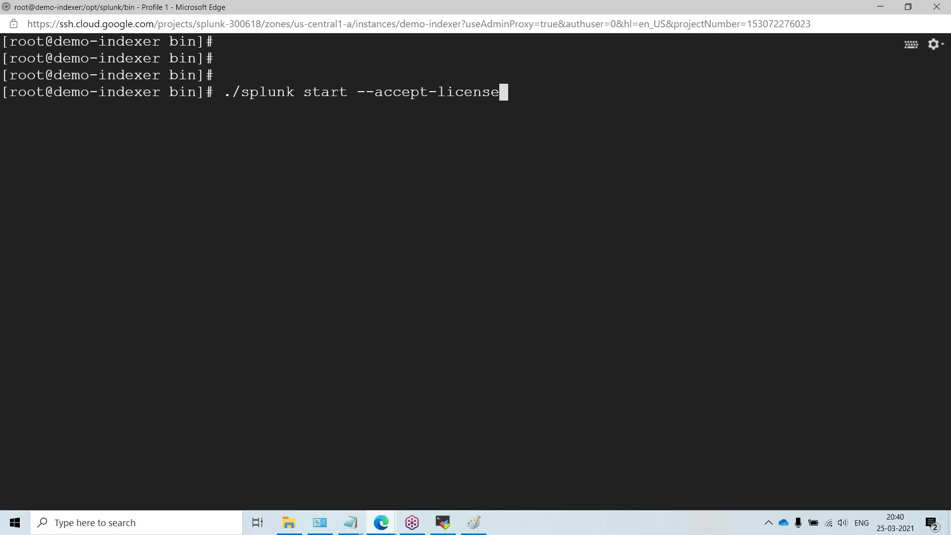
{"action": "key", "text": "Return"}
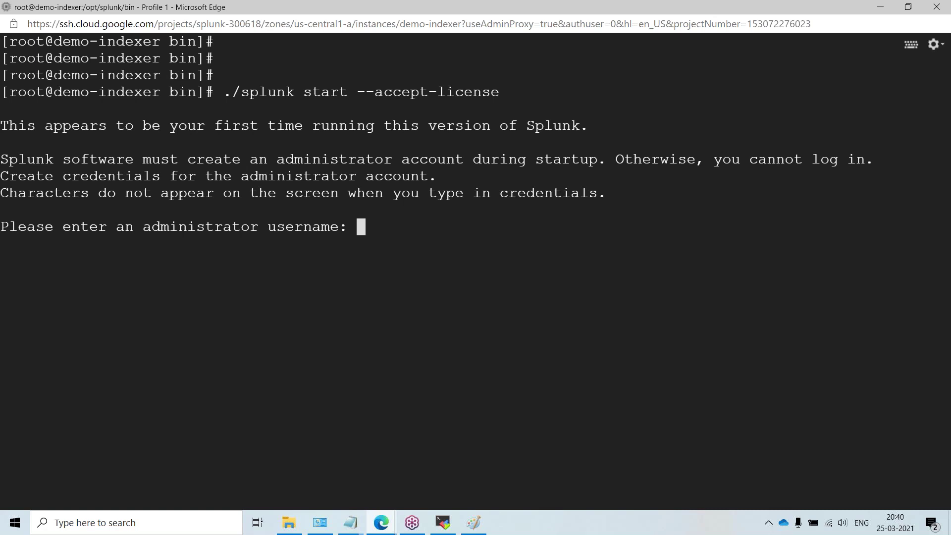
{"action": "type", "text": "admin"}
{"action": "key", "text": "Return"}
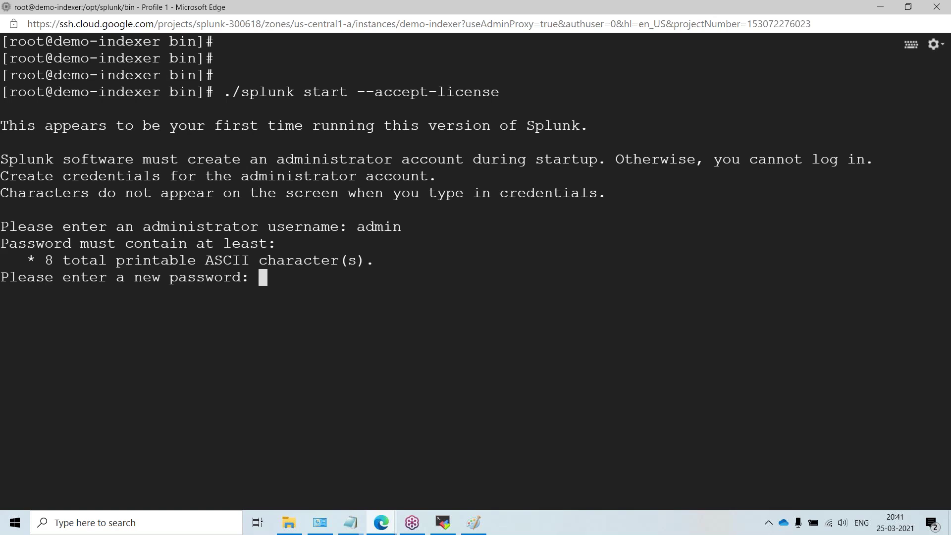
{"action": "key", "text": "Return"}
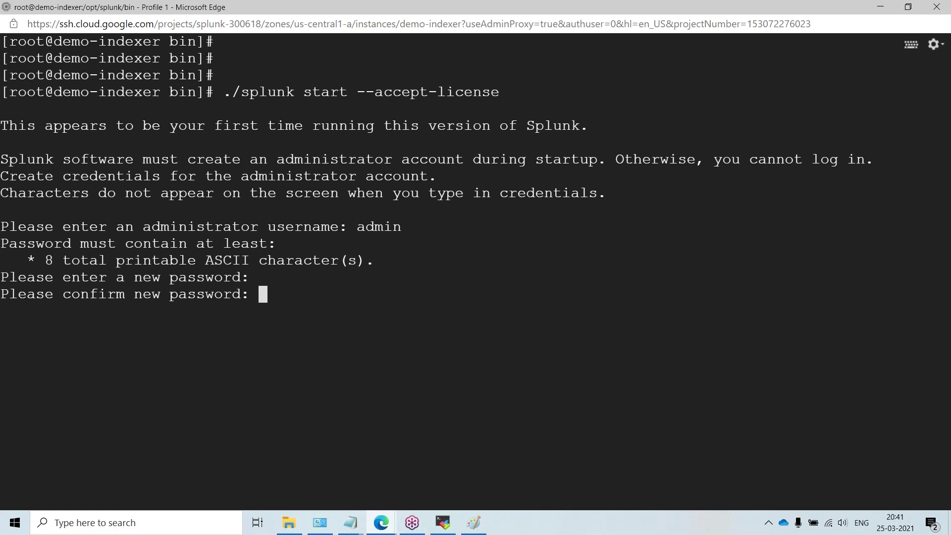
{"action": "key", "text": "Return"}
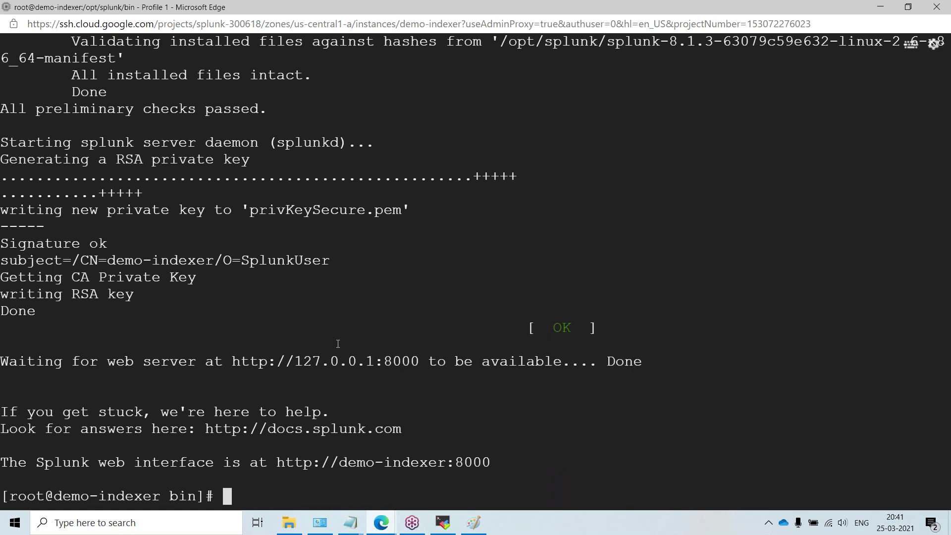
Step: Copy demo-indexer's external IP address from the VM instances list
{"action": "left_click", "coordinate": [877, 6]}
{"action": "left_click", "coordinate": [386, 10]}
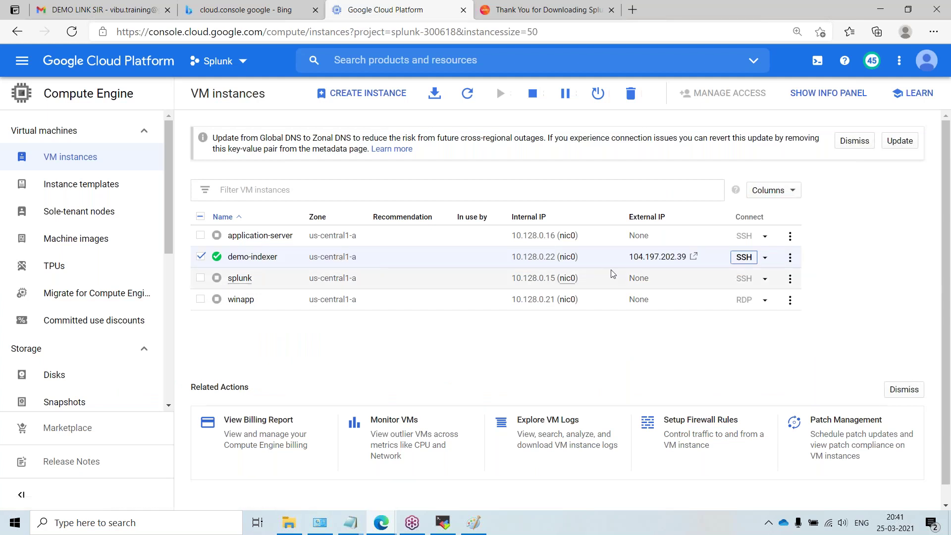
{"action": "left_click", "coordinate": [708, 257]}
{"action": "left_click", "coordinate": [707, 257]}
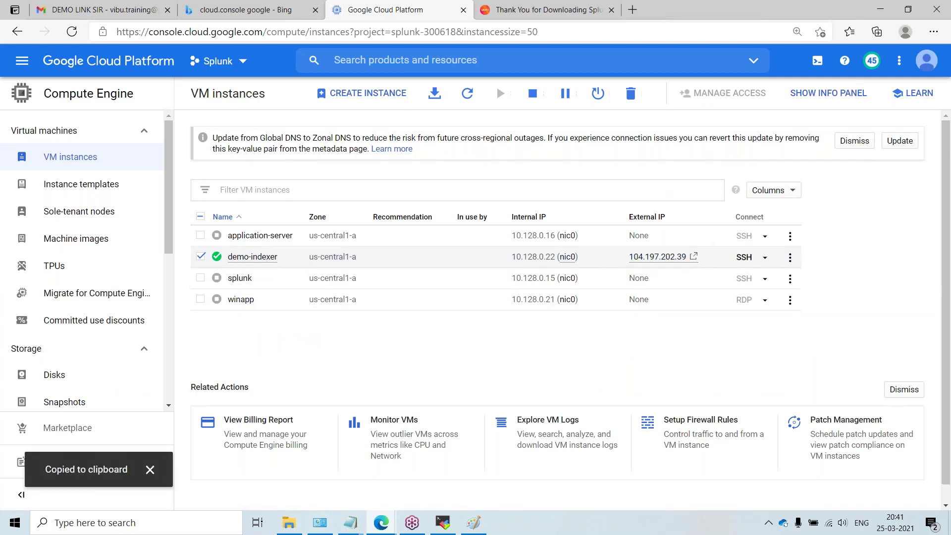
{"action": "left_click", "coordinate": [708, 257]}
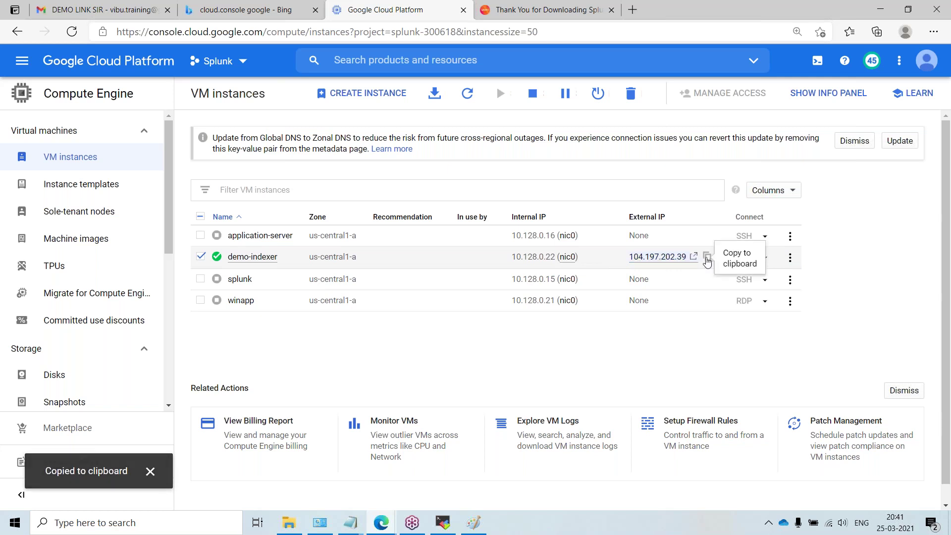
{"action": "left_click", "coordinate": [707, 257]}
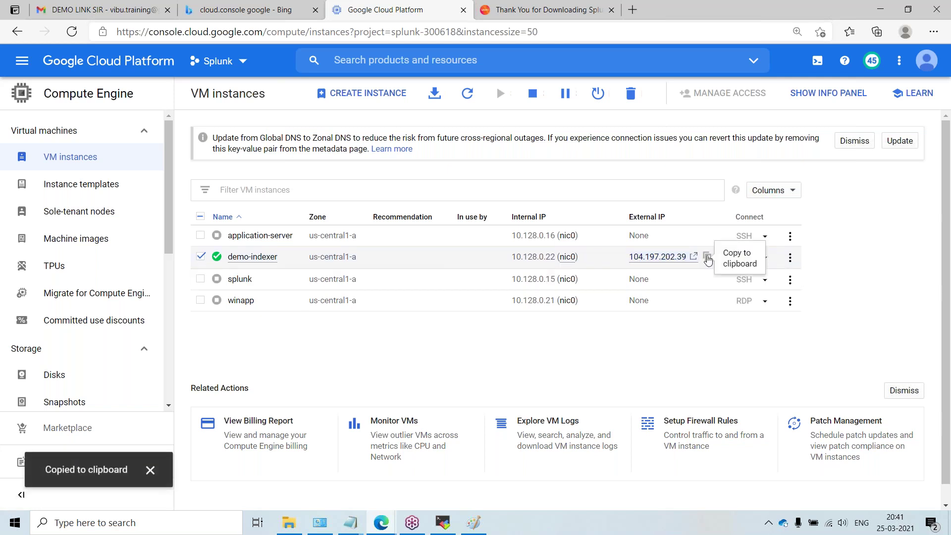
{"action": "left_click", "coordinate": [708, 257]}
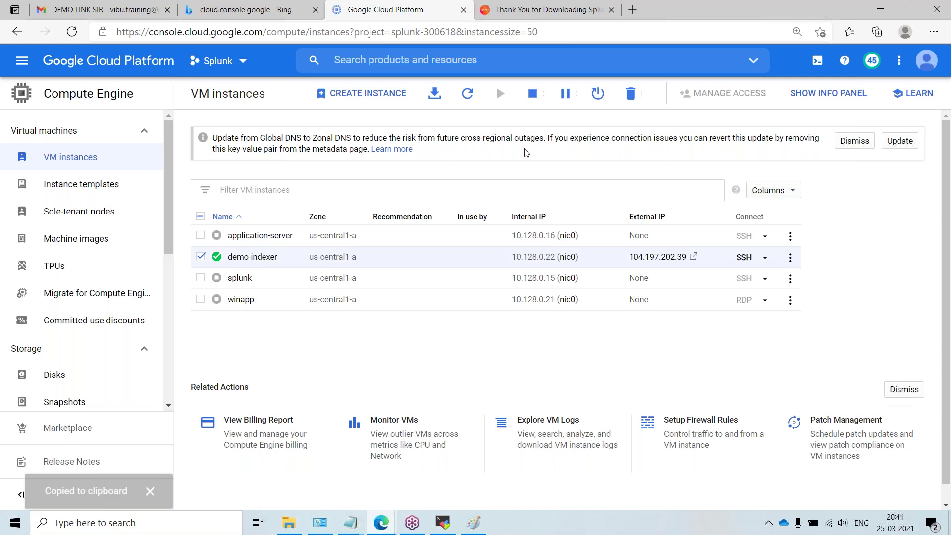
Step: Open the copied external IP on port 8000 in the browser tab
{"action": "left_click", "coordinate": [545, 10]}
{"action": "left_click", "coordinate": [563, 32]}
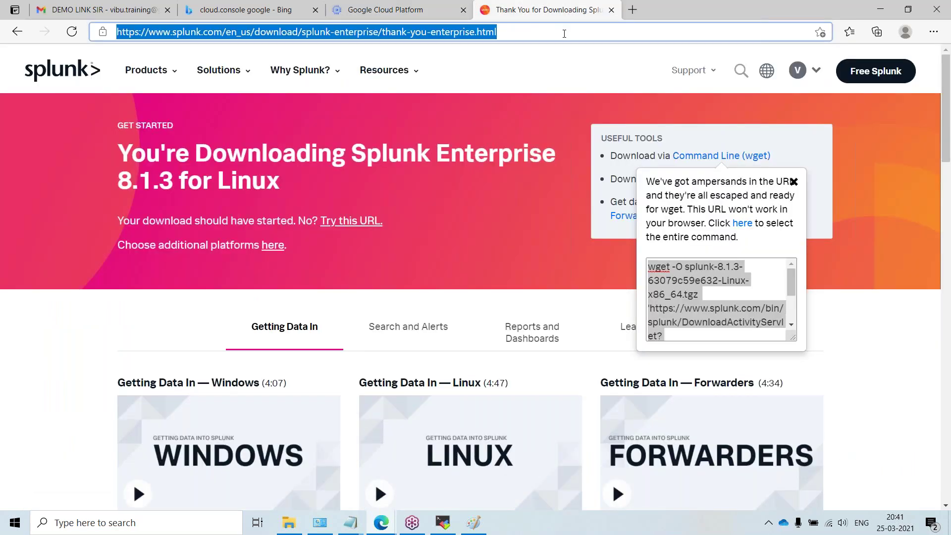
{"action": "key", "text": "ctrl+v"}
{"action": "type", "text": ":"}
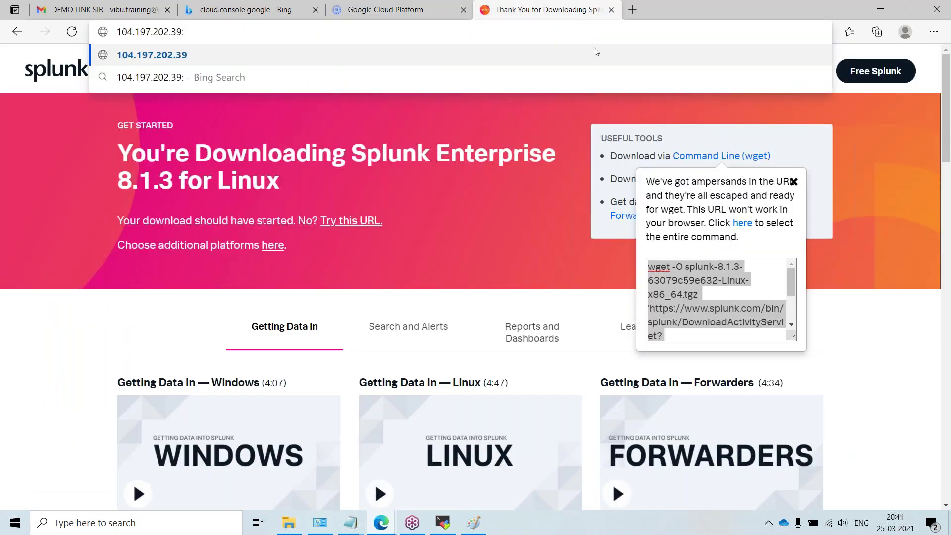
{"action": "type", "text": "8000"}
{"action": "key", "text": "Return"}
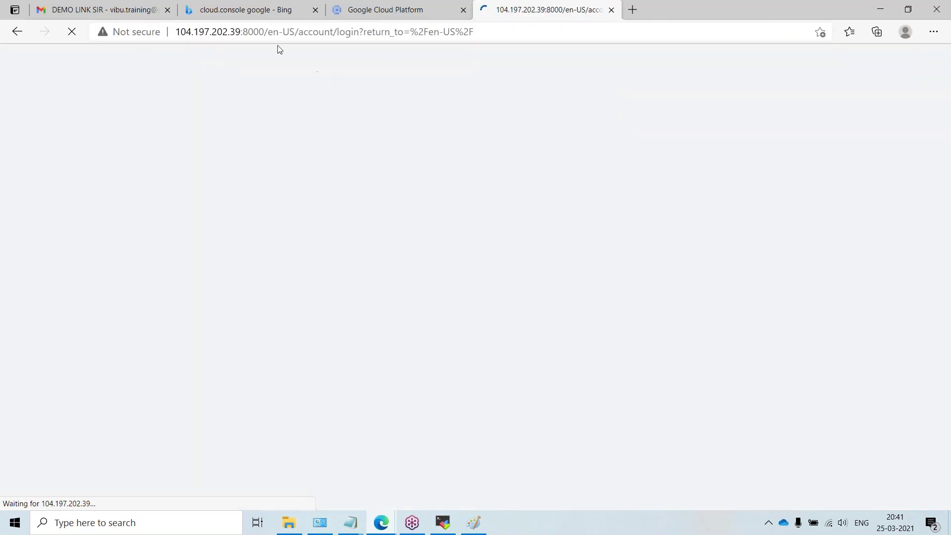
{"action": "left_click_drag", "start_coordinate": [245, 33], "coordinate": [265, 32]}
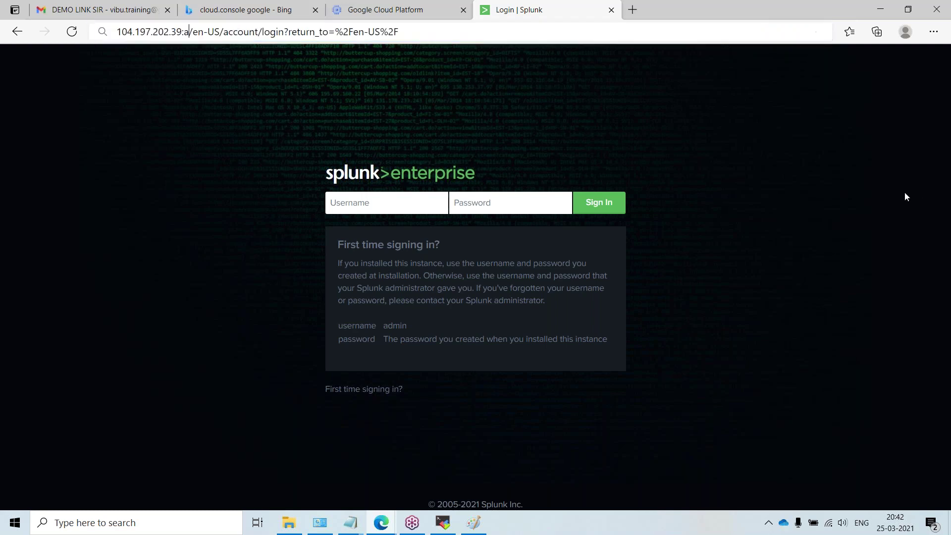
Step: Log in to Splunk as admin, refuse saving the password, and dismiss the usage-data notice
{"action": "type", "text": "ad"}
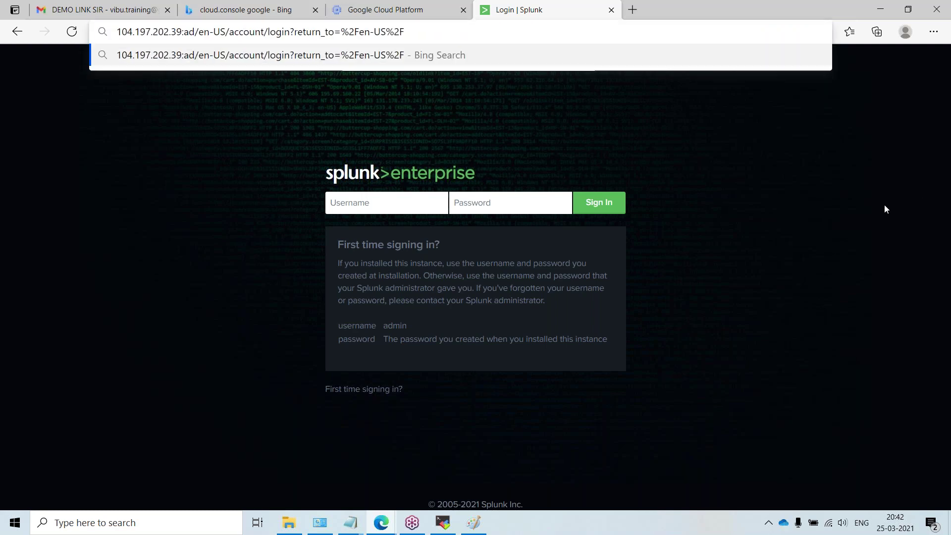
{"action": "key", "text": "Escape"}
{"action": "left_click", "coordinate": [429, 206]}
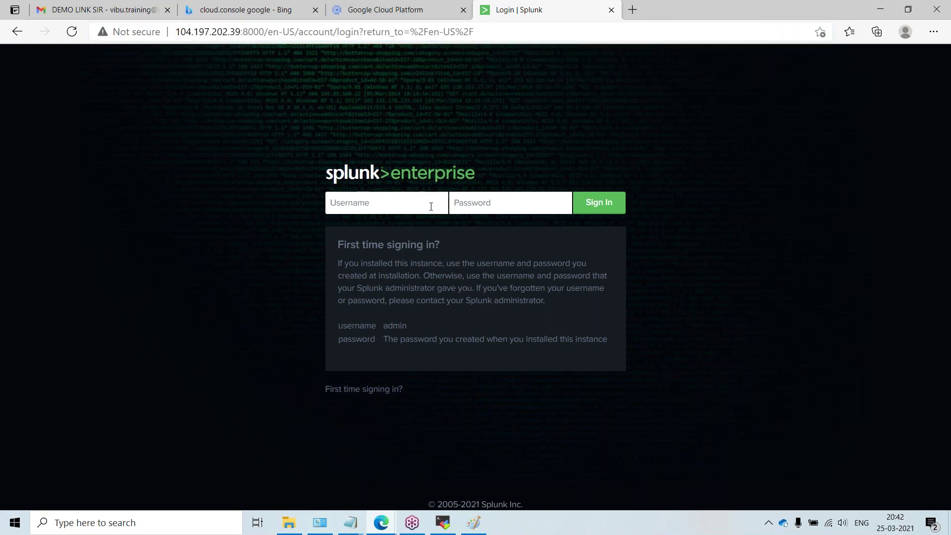
{"action": "type", "text": "admin*********"}
{"action": "key", "text": "Return"}
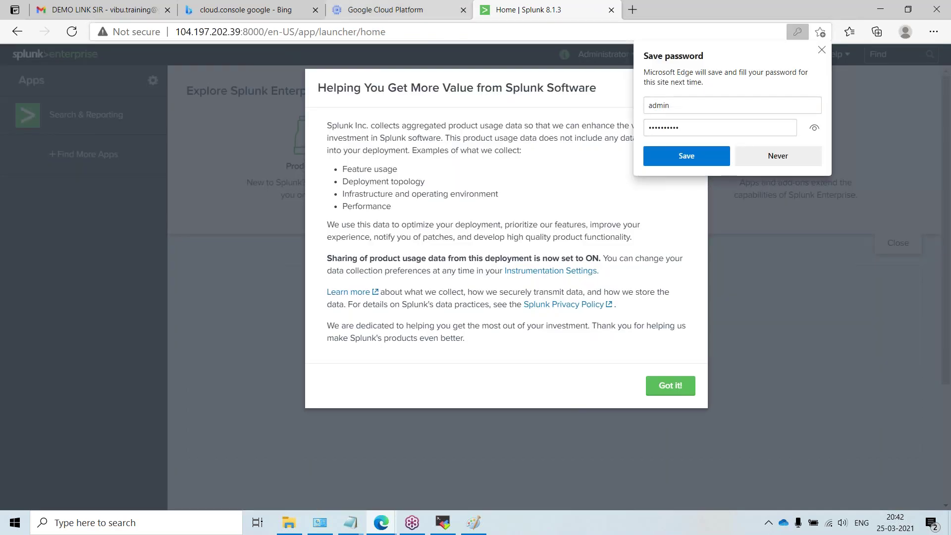
{"action": "left_click", "coordinate": [773, 156]}
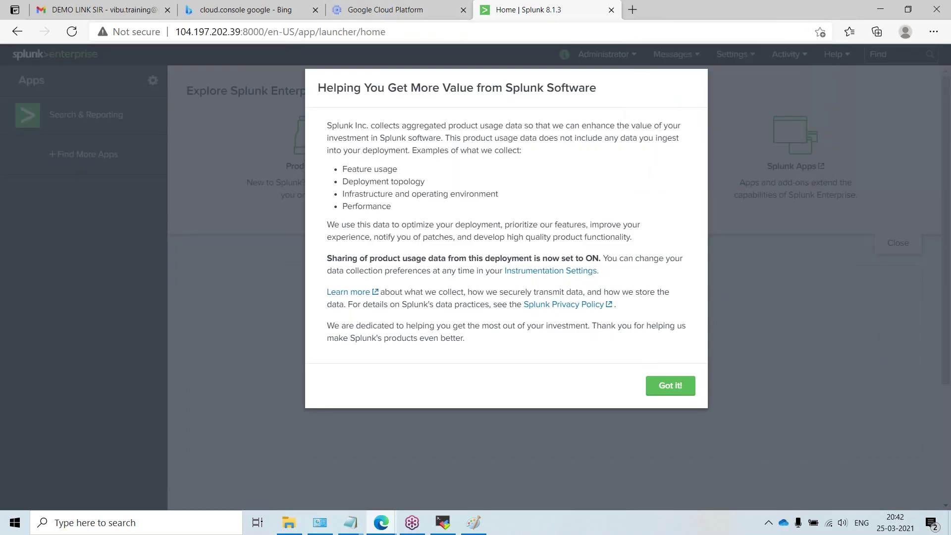
{"action": "left_click", "coordinate": [675, 389]}
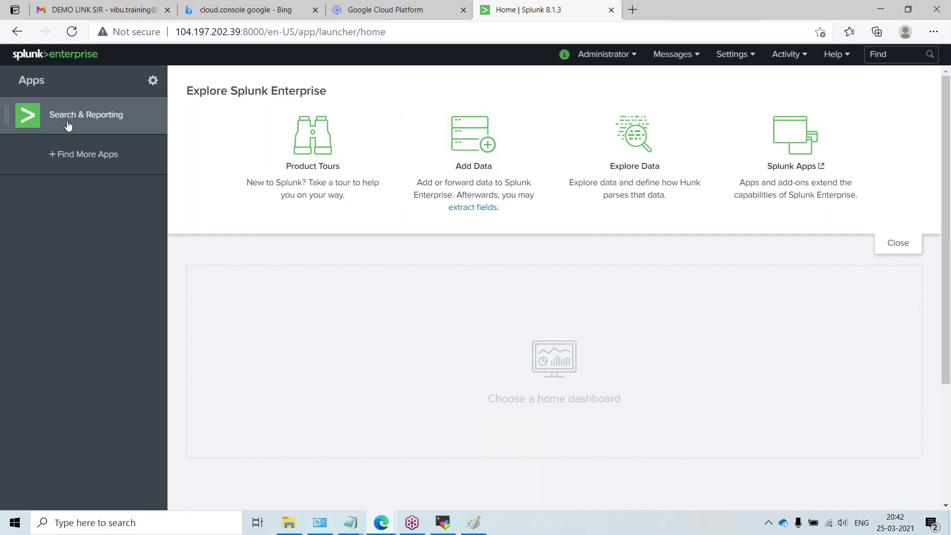
Step: Open Search & Reporting skipping the tour, select the search box, then switch to MobaXterm
{"action": "left_click", "coordinate": [103, 125]}
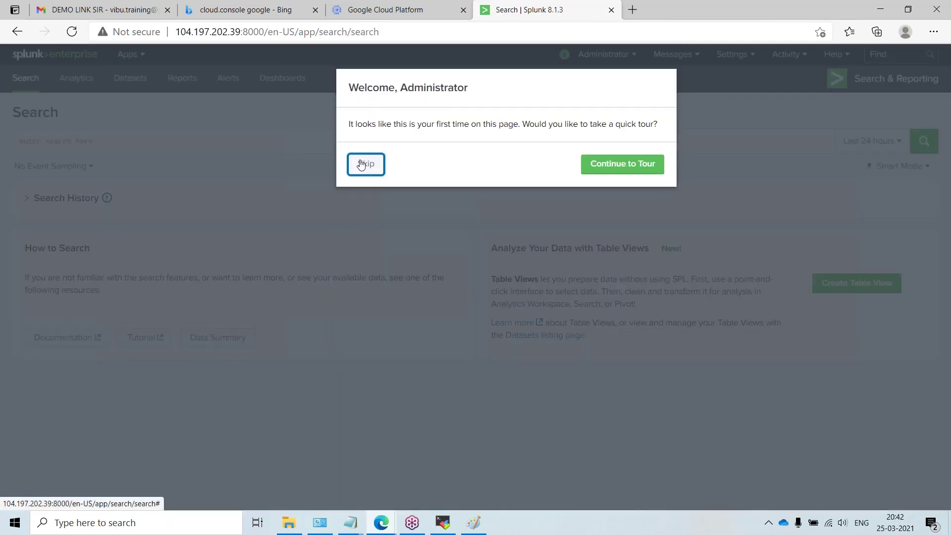
{"action": "left_click", "coordinate": [363, 164]}
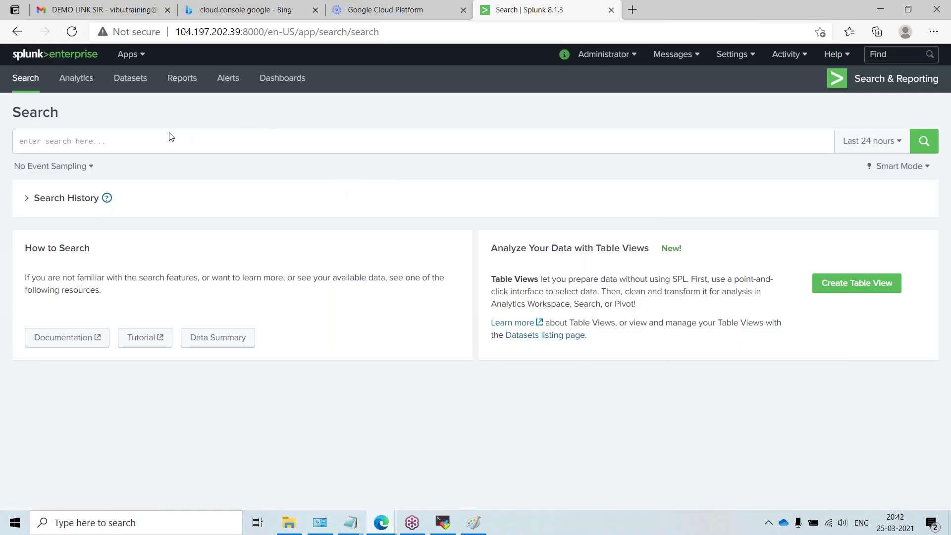
{"action": "left_click", "coordinate": [215, 138]}
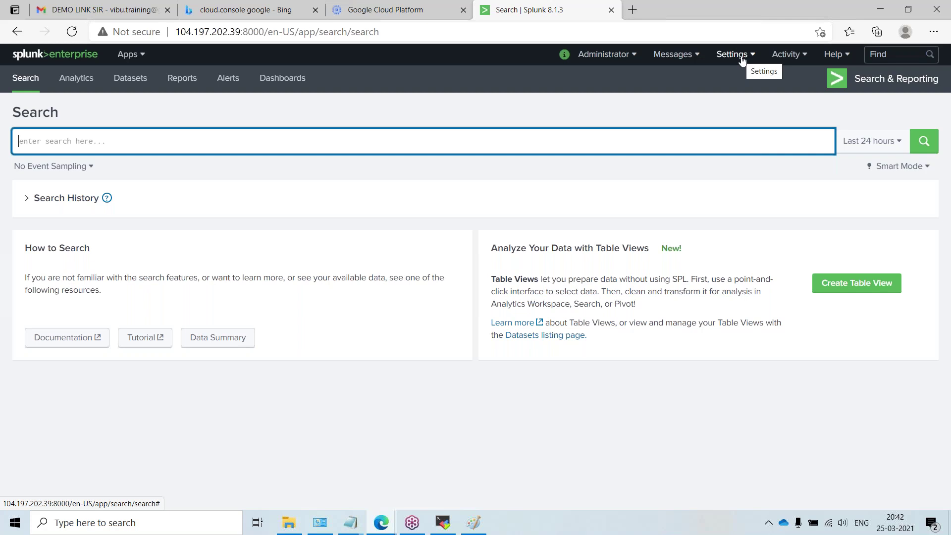
{"action": "left_click", "coordinate": [440, 520]}
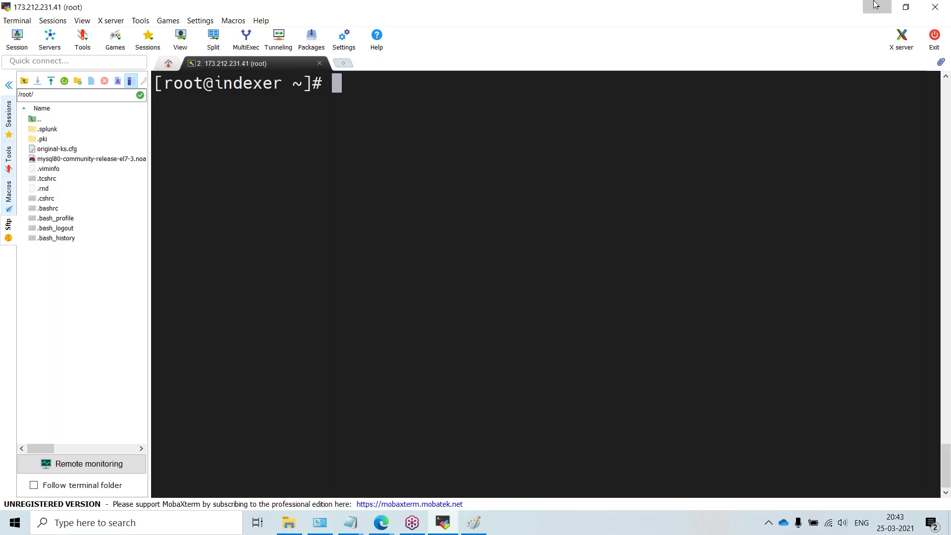
Step: Back in the SSH terminal's /opt/splunk/bin, list files and run './splunk stop'
{"action": "key", "text": "alt+Tab"}
{"action": "left_click", "coordinate": [443, 470]}
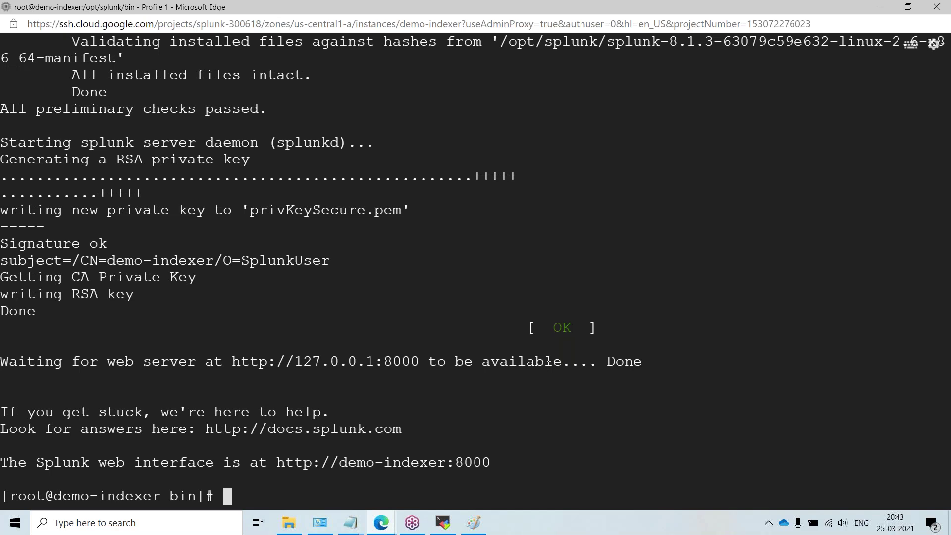
{"action": "key", "text": "Return"}
{"action": "key", "text": "Return"}
{"action": "key", "text": "Return"}
{"action": "key", "text": "Return"}
{"action": "type", "text": "ls"}
{"action": "key", "text": "Return"}
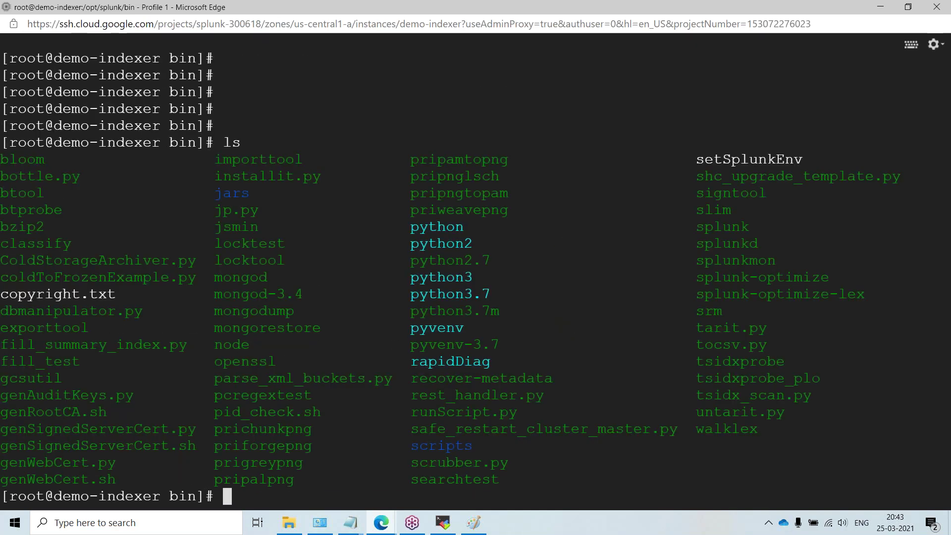
{"action": "type", "text": "./s"}
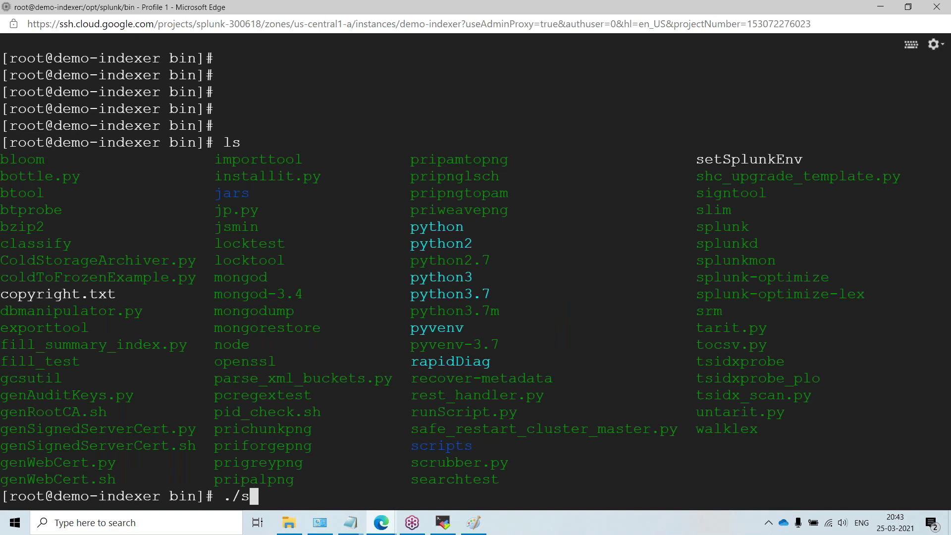
{"action": "type", "text": "lunk"}
{"action": "key", "text": "BackSpace"}
{"action": "key", "text": "BackSpace"}
{"action": "key", "text": "BackSpace"}
{"action": "key", "text": "BackSpace"}
{"action": "key", "text": "BackSpace"}
{"action": "key", "text": "BackSpace"}
{"action": "key", "text": "BackSpace"}
{"action": "type", "text": "./splunk stop"}
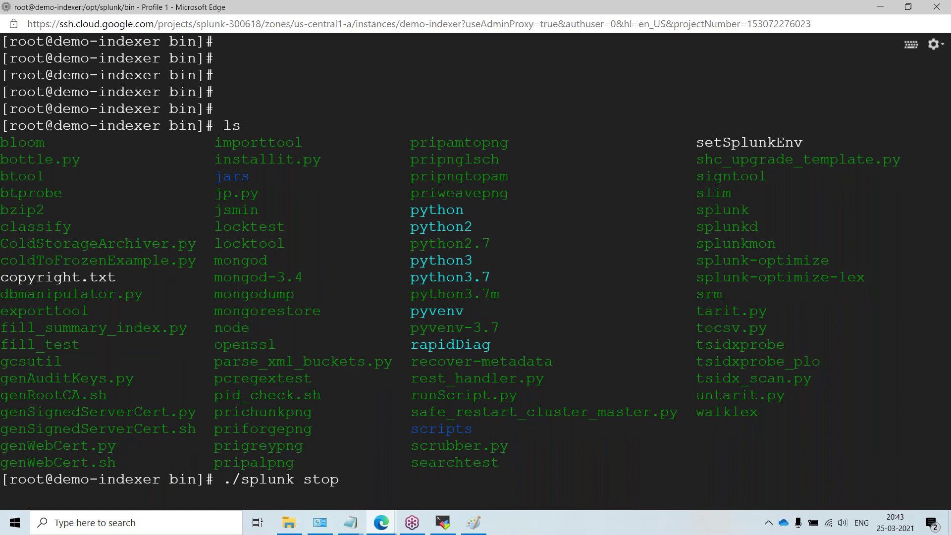
{"action": "key", "text": "Return"}
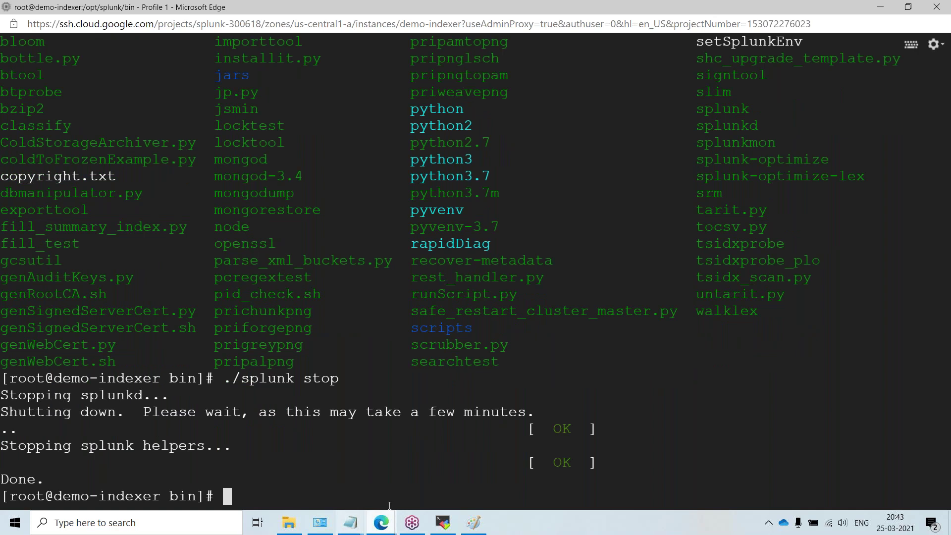
Step: Bring the Splunk search window forward and reload the Splunk page
{"action": "left_click", "coordinate": [380, 522]}
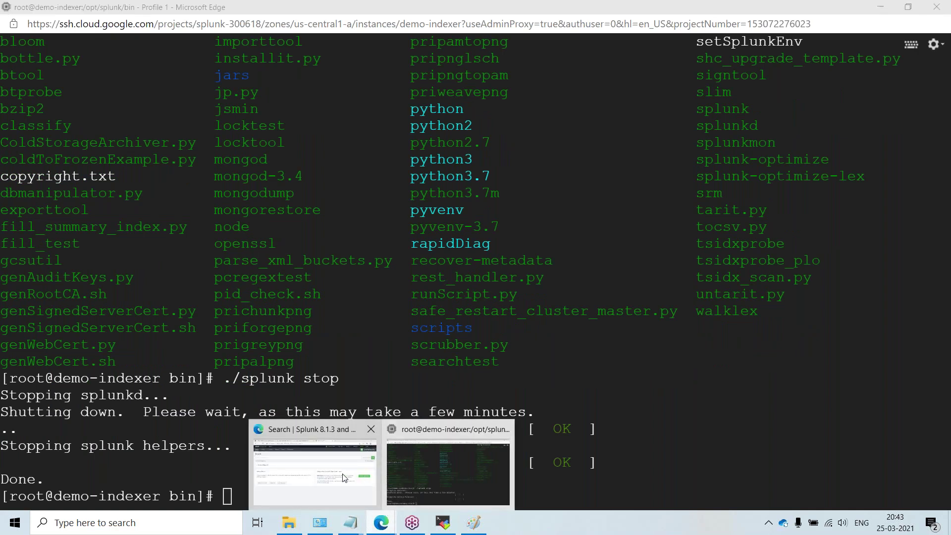
{"action": "left_click", "coordinate": [344, 477]}
{"action": "right_click", "coordinate": [548, 9]}
{"action": "left_click", "coordinate": [574, 36]}
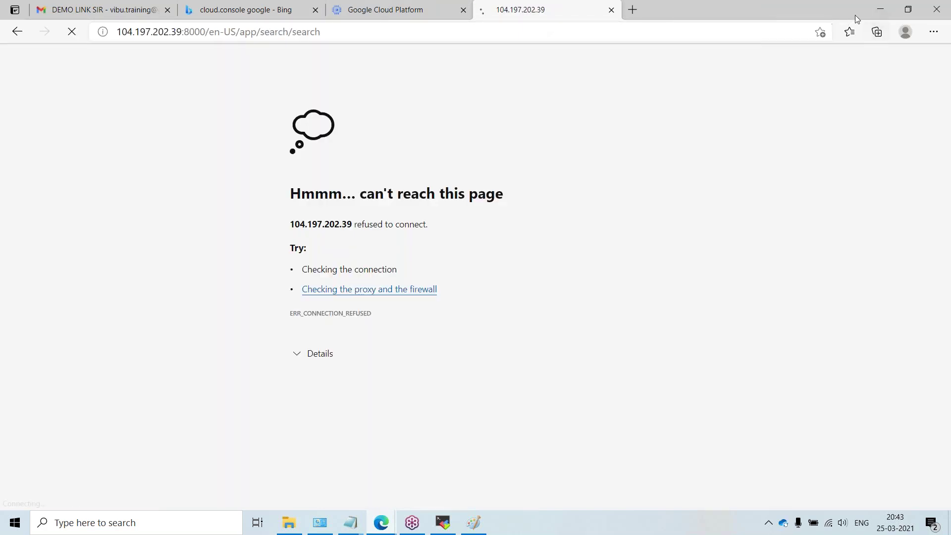
Step: Edit the recalled stop command into ./splunk restart in the SSH terminal and run it
{"action": "left_click", "coordinate": [880, 9]}
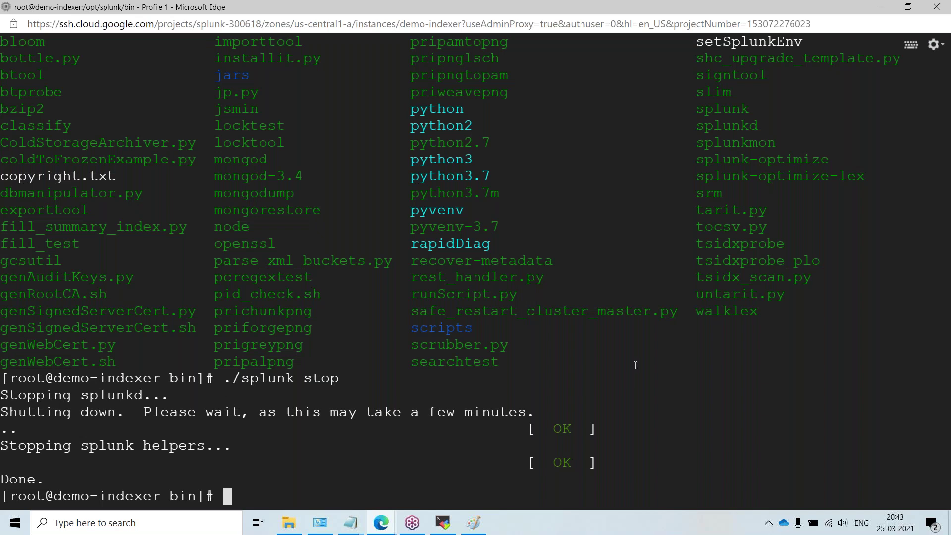
{"action": "key", "text": "Up"}
{"action": "key", "text": "BackSpace"}
{"action": "key", "text": "BackSpace"}
{"action": "key", "text": "BackSpace"}
{"action": "key", "text": "BackSpace"}
{"action": "key", "text": "BackSpace"}
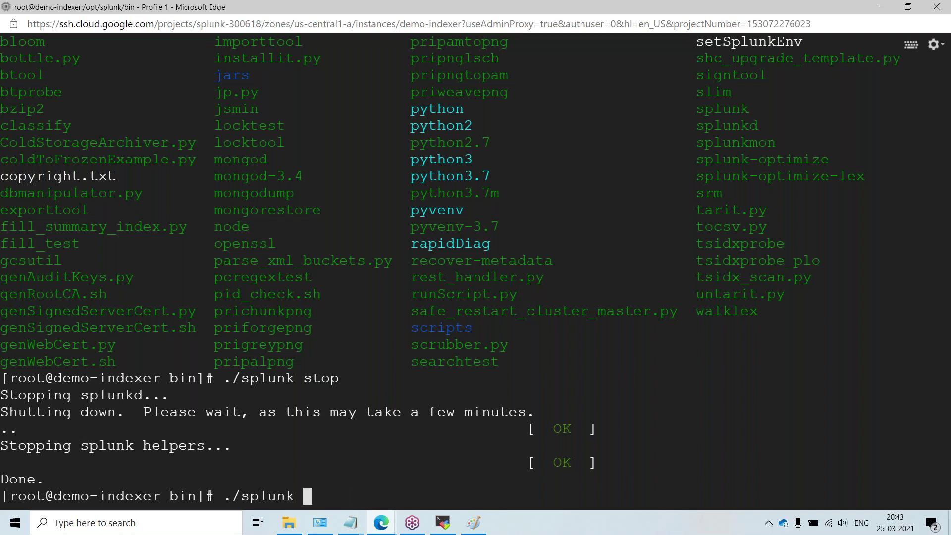
{"action": "type", "text": "start"}
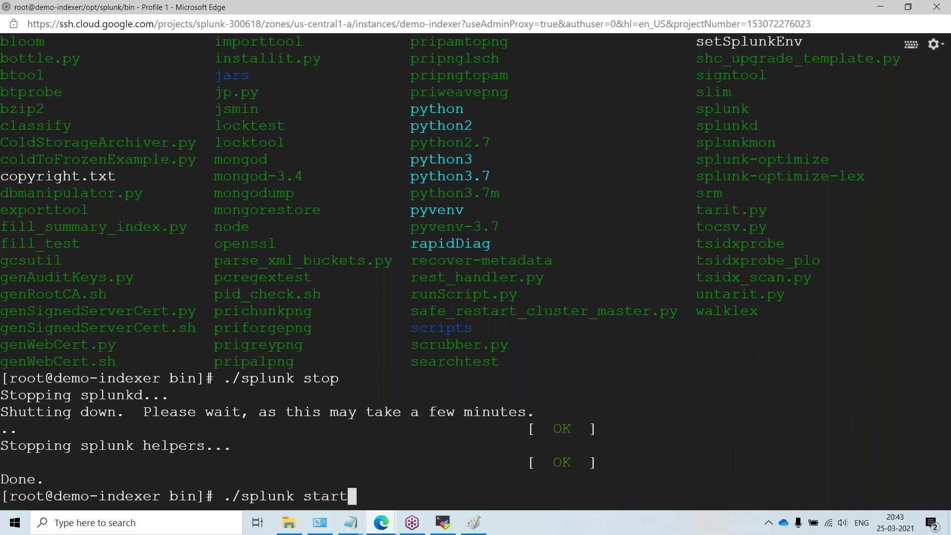
{"action": "key", "text": "BackSpace"}
{"action": "key", "text": "BackSpace"}
{"action": "key", "text": "BackSpace"}
{"action": "key", "text": "BackSpace"}
{"action": "key", "text": "BackSpace"}
{"action": "type", "text": "restart"}
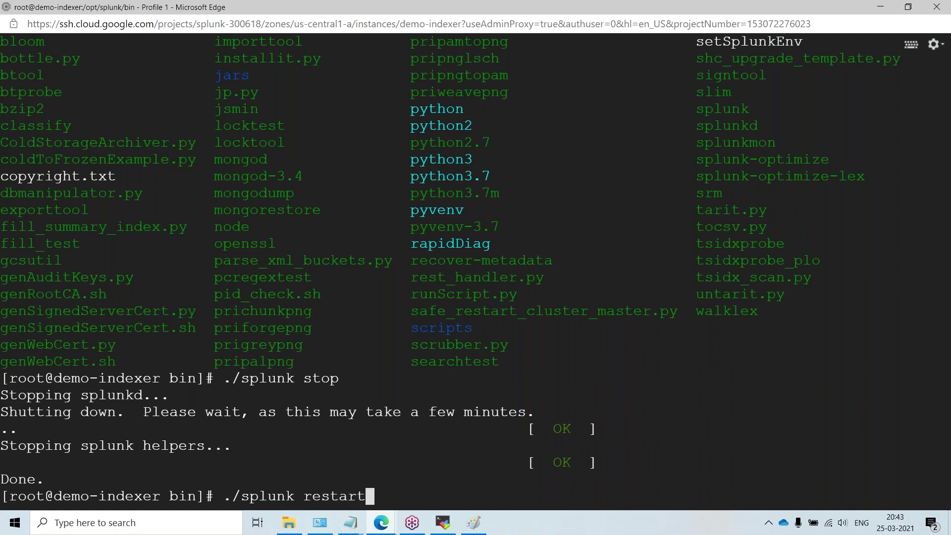
{"action": "key", "text": "Return"}
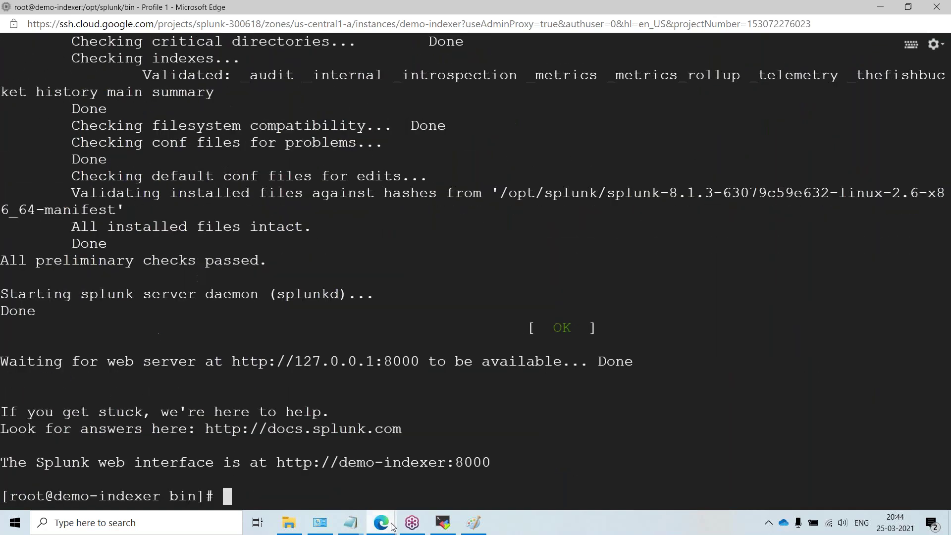
Step: Bring the browser back and reload the Splunk web page
{"action": "mouse_move", "coordinate": [381, 524]}
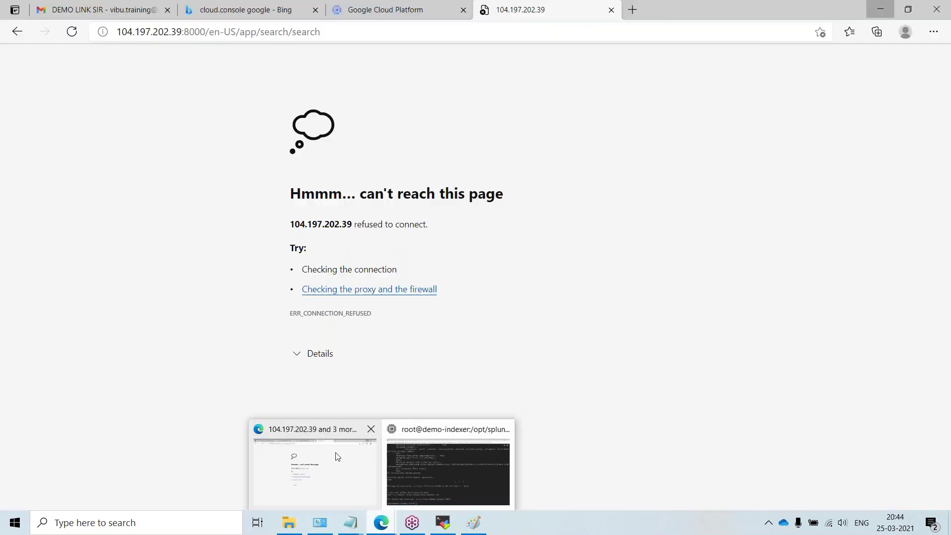
{"action": "left_click", "coordinate": [321, 457]}
{"action": "right_click", "coordinate": [660, 100]}
{"action": "left_click", "coordinate": [689, 149]}
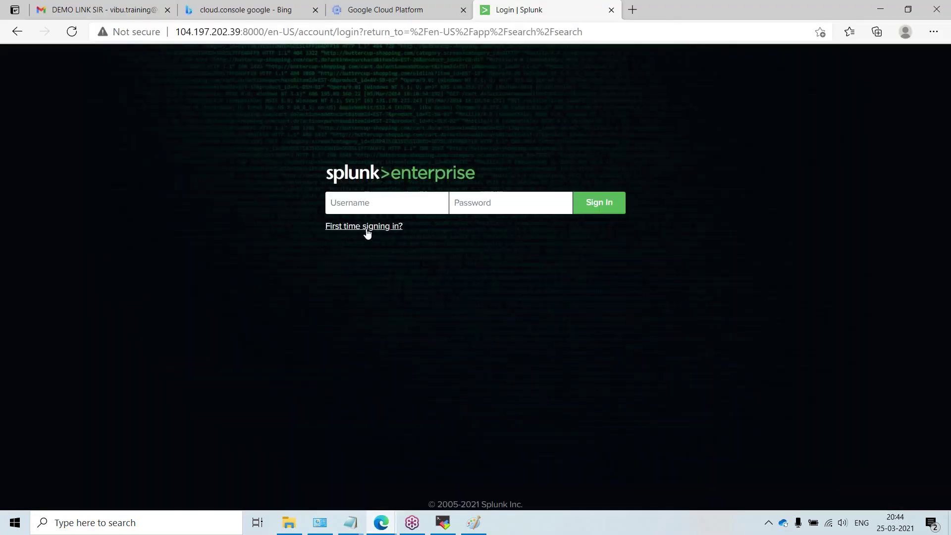
Step: Sign in to Splunk as admin with the account password
{"action": "type", "text": "admin"}
{"action": "key", "text": "Tab"}
{"action": "type", "text": "******"}
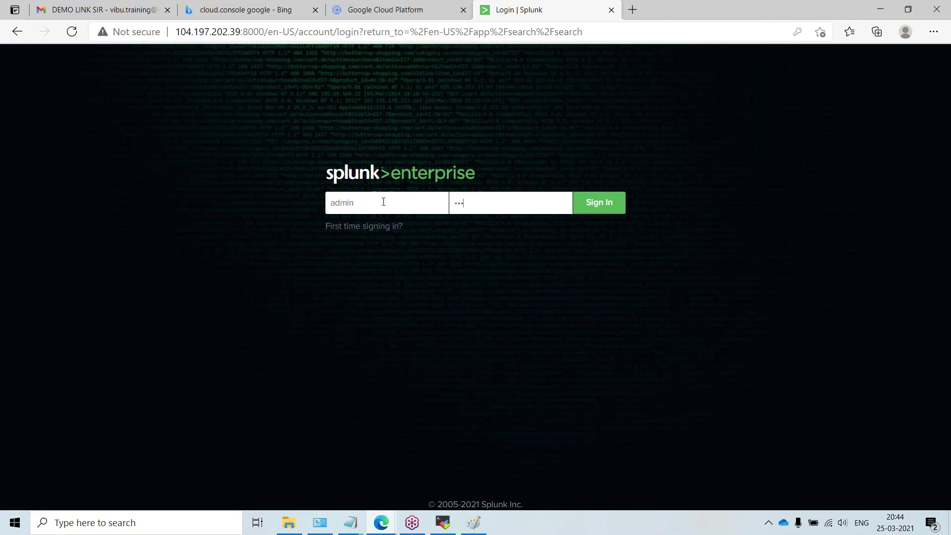
{"action": "type", "text": "**"}
{"action": "key", "text": "Return"}
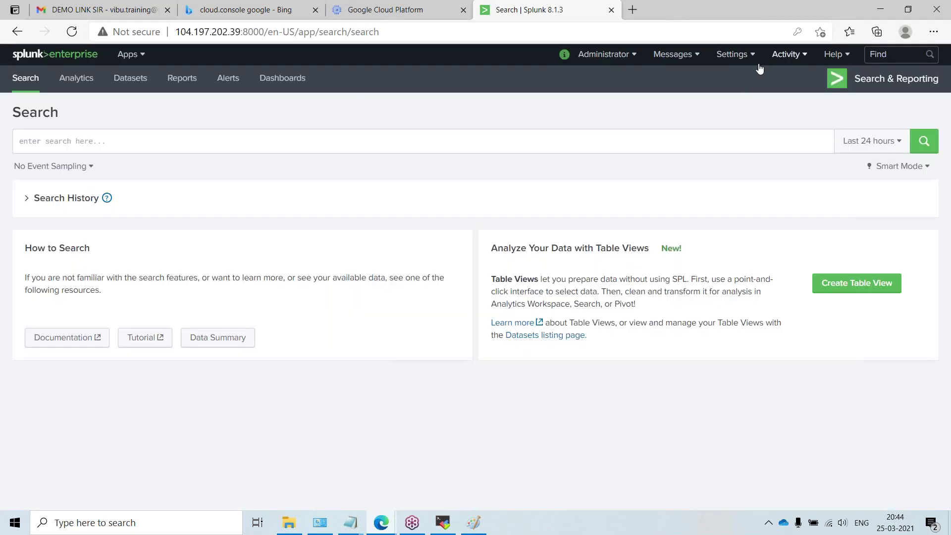
Step: Open Settings and choose Indexes under Data
{"action": "left_click", "coordinate": [735, 55]}
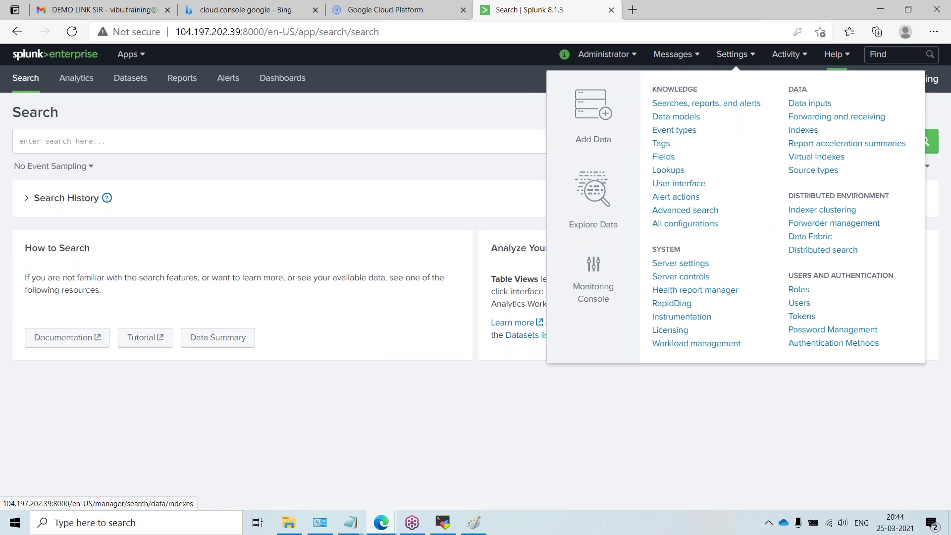
{"action": "left_click", "coordinate": [803, 130]}
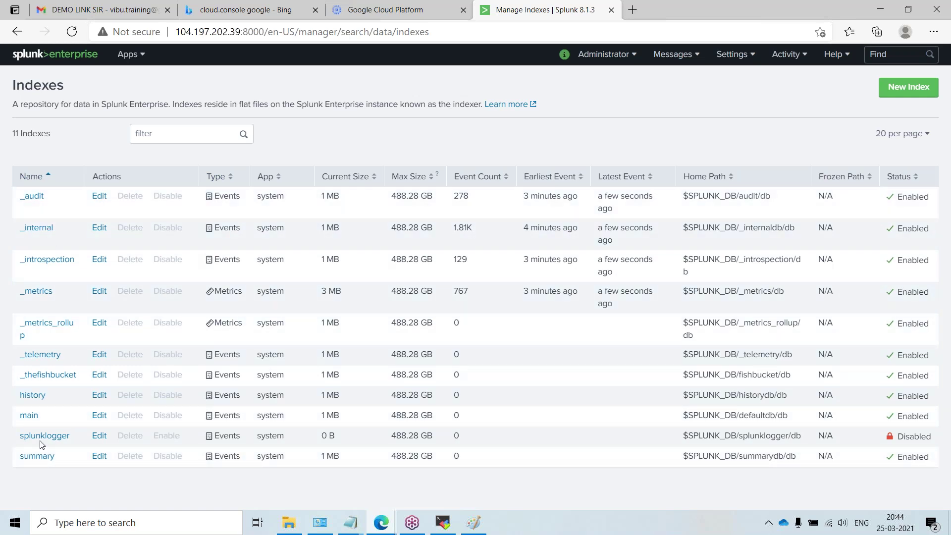
Step: Create a new index named demo and save it
{"action": "left_click", "coordinate": [908, 88]}
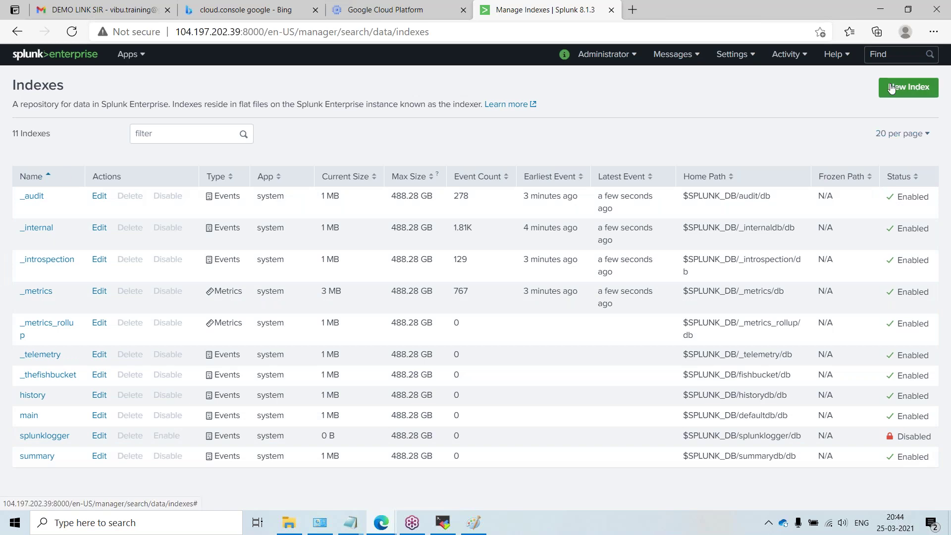
{"action": "left_click", "coordinate": [468, 143]}
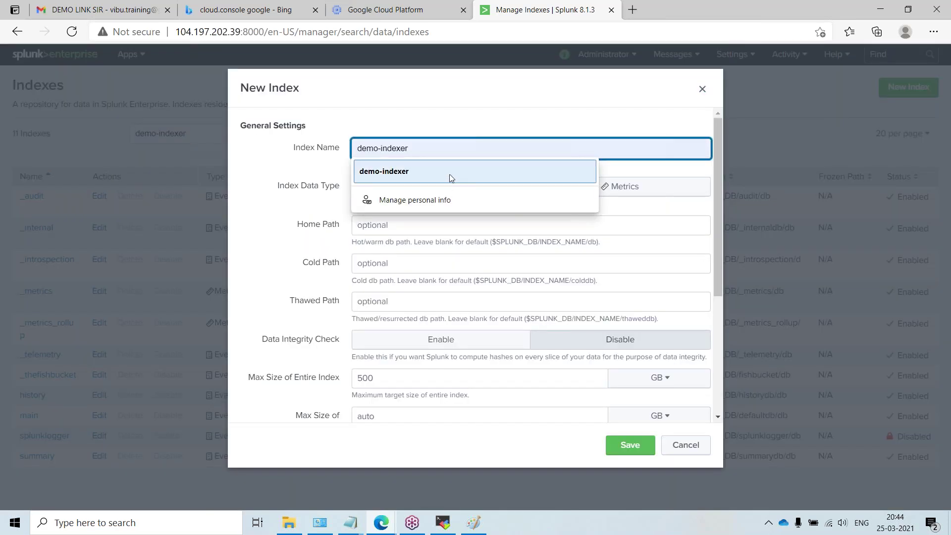
{"action": "left_click", "coordinate": [448, 171]}
{"action": "left_click", "coordinate": [452, 151]}
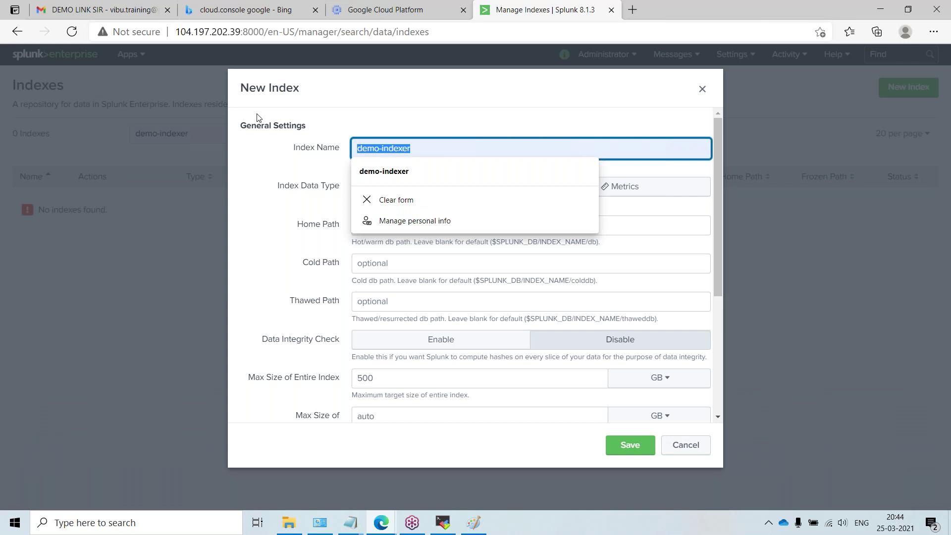
{"action": "type", "text": "demo"}
{"action": "double_click", "coordinate": [351, 149]}
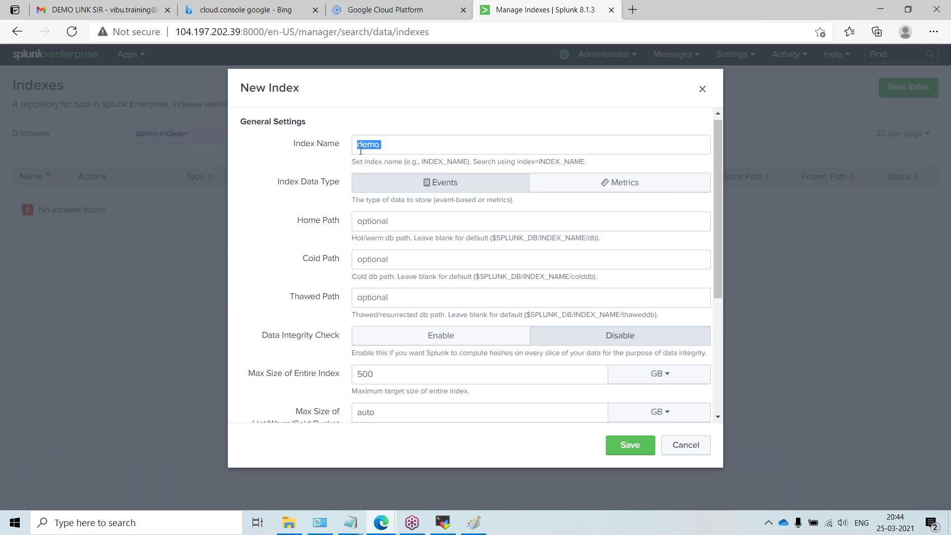
{"action": "scroll", "coordinate": [319, 249], "scroll_direction": "down", "scroll_amount": 2}
{"action": "scroll", "coordinate": [320, 257], "scroll_direction": "up", "scroll_amount": 2}
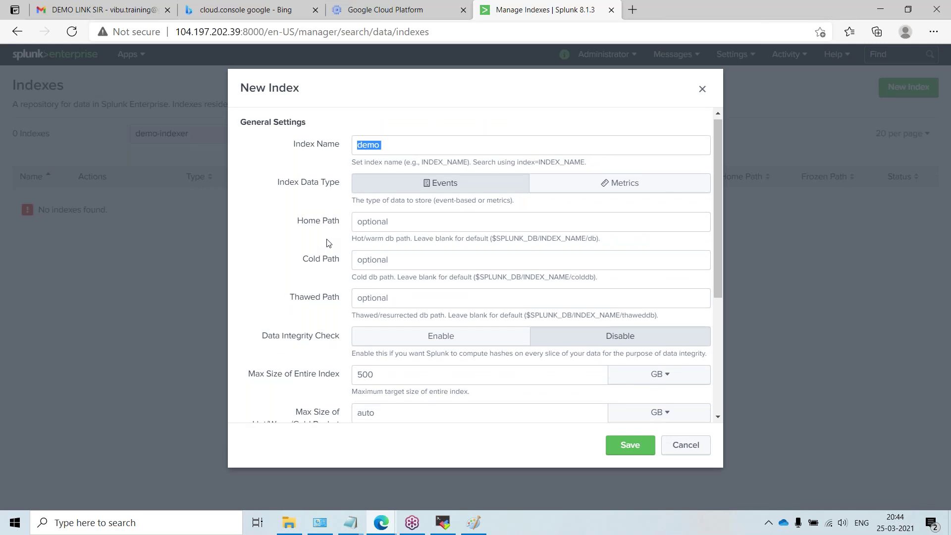
{"action": "scroll", "coordinate": [321, 248], "scroll_direction": "down", "scroll_amount": 4}
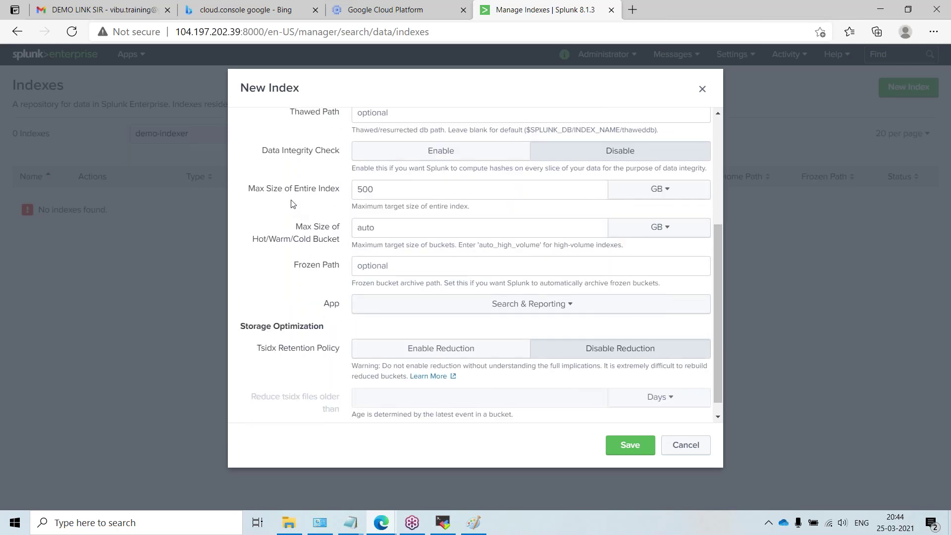
{"action": "scroll", "coordinate": [290, 223], "scroll_direction": "down", "scroll_amount": 1}
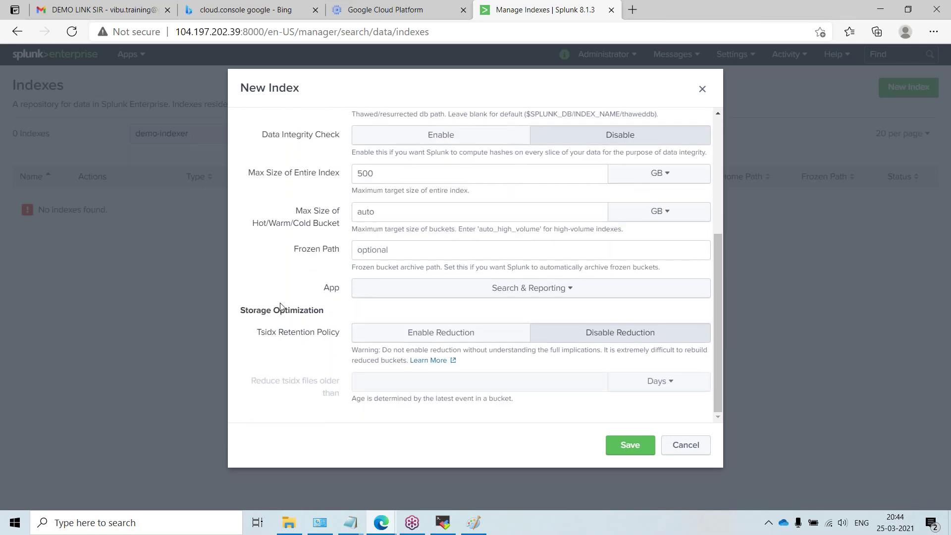
{"action": "left_click", "coordinate": [637, 447]}
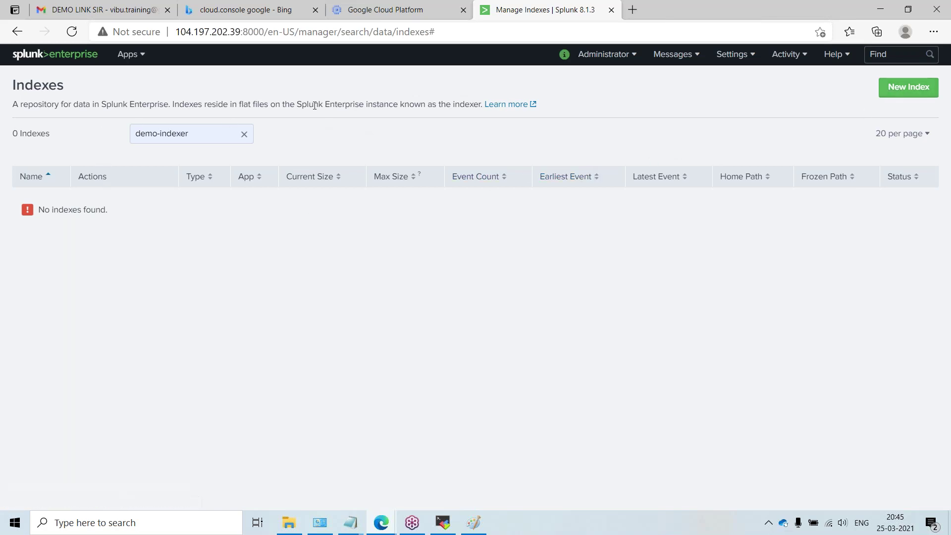
Step: Clear the demo-indexer filter and reload the Indexes page
{"action": "left_click", "coordinate": [243, 134]}
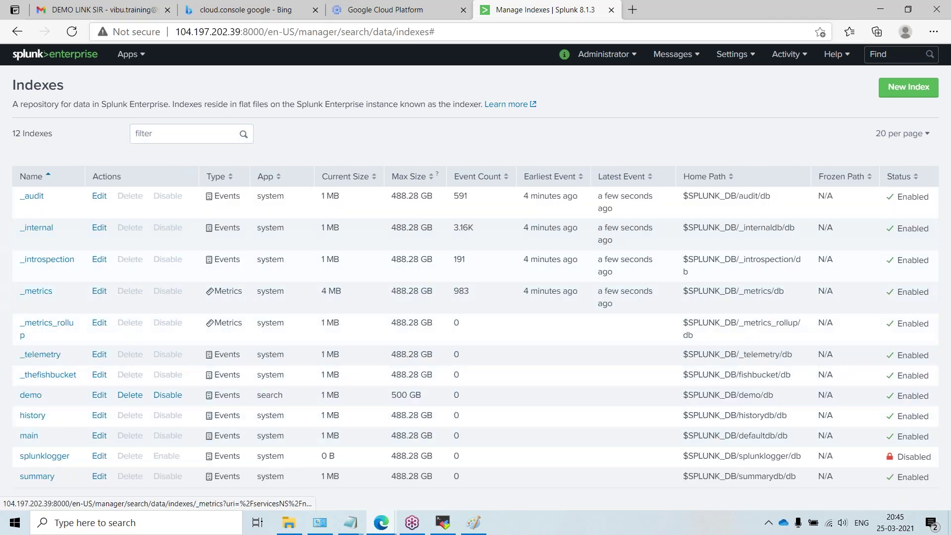
{"action": "right_click", "coordinate": [528, 9]}
{"action": "left_click", "coordinate": [563, 38]}
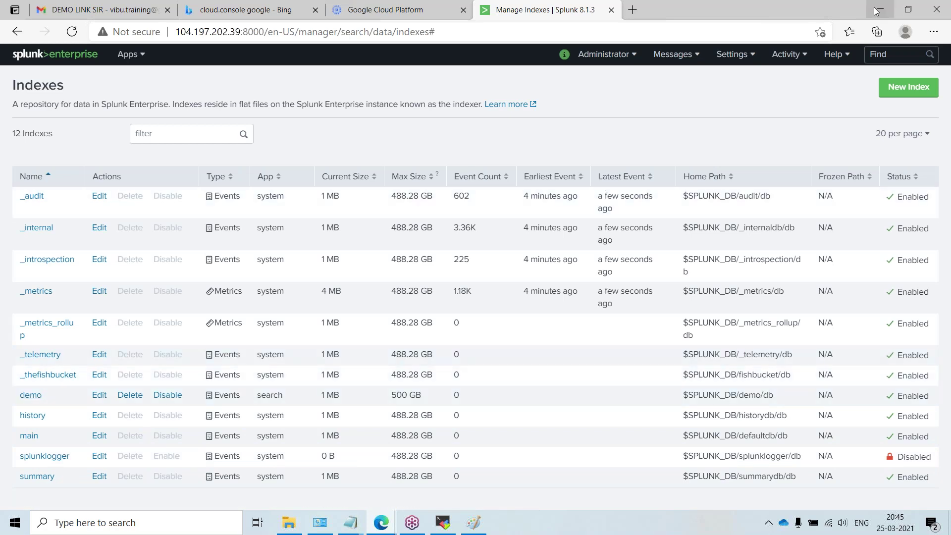
Step: In the SSH terminal, list the contents of /opt/splunk/var
{"action": "mouse_move", "coordinate": [382, 523]}
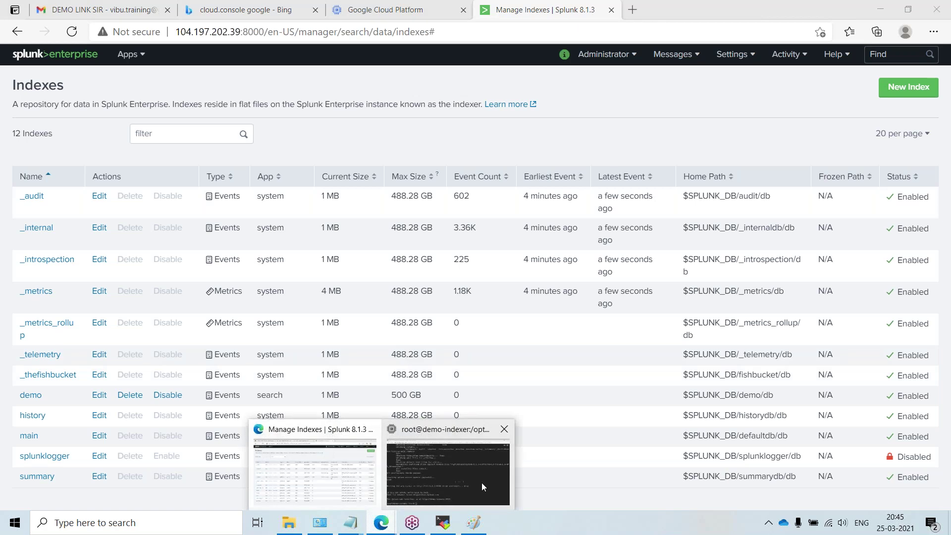
{"action": "left_click", "coordinate": [488, 477]}
{"action": "type", "text": "c"}
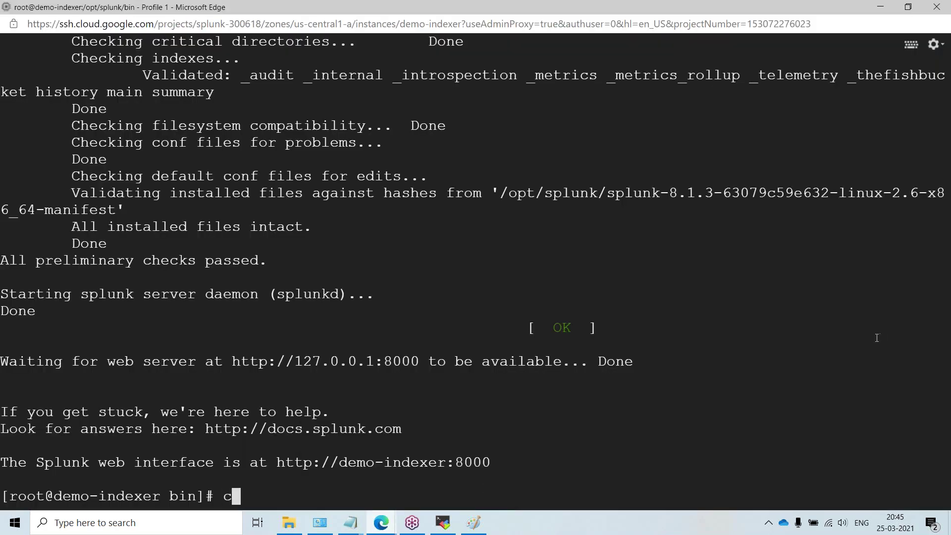
{"action": "type", "text": "d /opt/splunk/"}
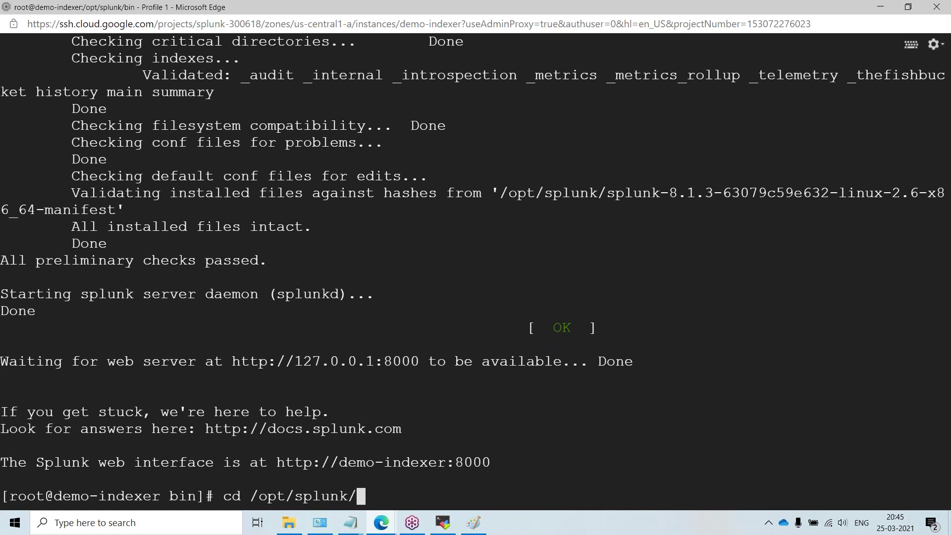
{"action": "type", "text": "var/spool/"}
{"action": "key", "text": "BackSpace"}
{"action": "key", "text": "BackSpace"}
{"action": "key", "text": "BackSpace"}
{"action": "key", "text": "BackSpace"}
{"action": "key", "text": "BackSpace"}
{"action": "key", "text": "BackSpace"}
{"action": "key", "text": "Return"}
{"action": "type", "text": "ll"}
{"action": "key", "text": "Return"}
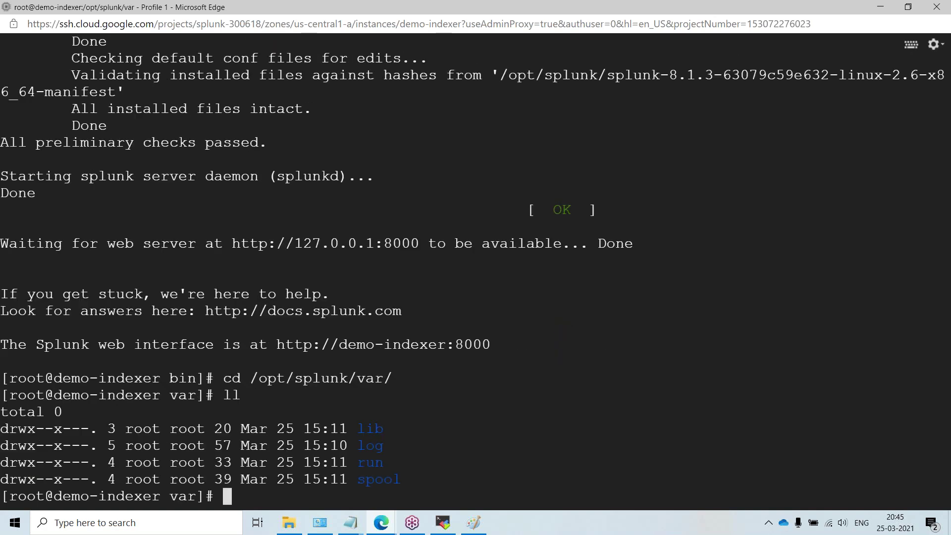
Step: From the home directory, list /opt/splunk and then its var folder
{"action": "type", "text": "cd"}
{"action": "key", "text": "Return"}
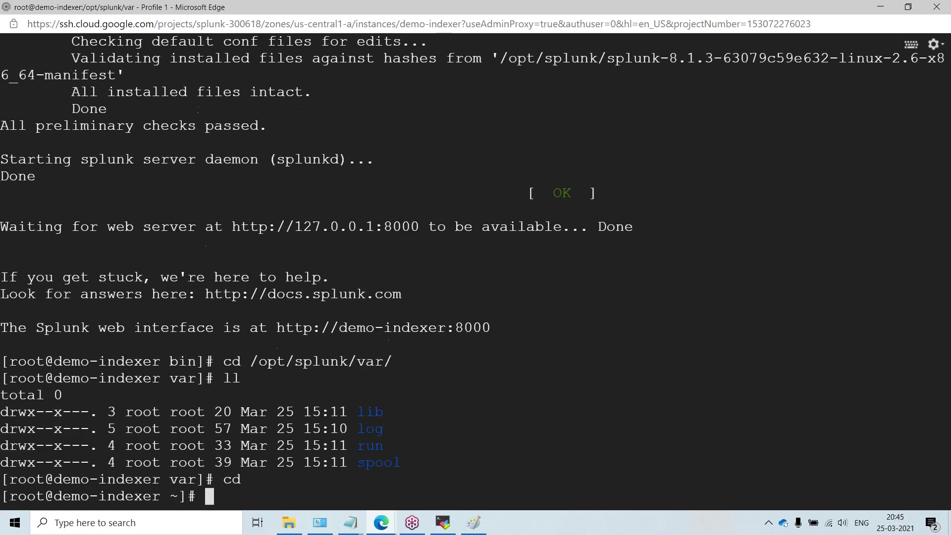
{"action": "key", "text": "Return"}
{"action": "key", "text": "Return"}
{"action": "key", "text": "Return"}
{"action": "key", "text": "Return"}
{"action": "type", "text": "cd /opt/splunk/"}
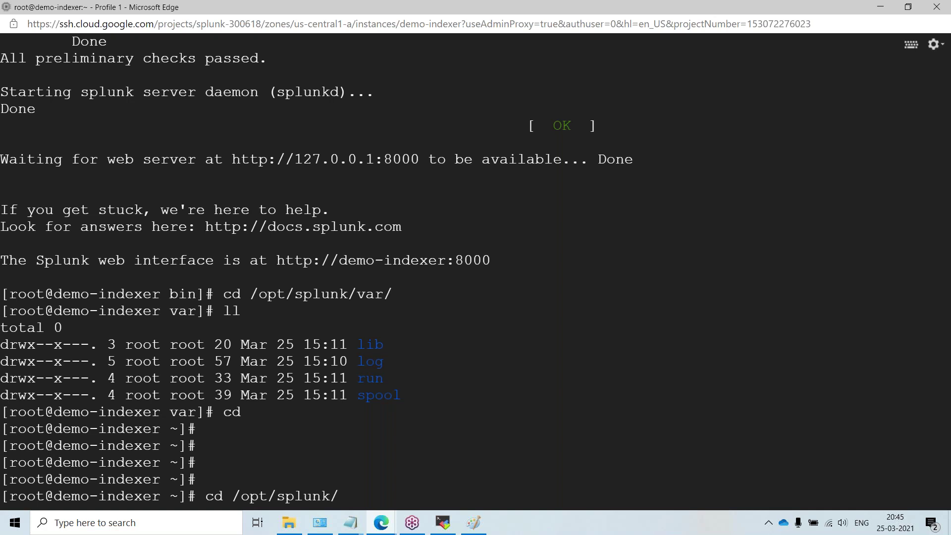
{"action": "key", "text": "Return"}
{"action": "type", "text": "ll"}
{"action": "key", "text": "Return"}
{"action": "type", "text": "cd  "}
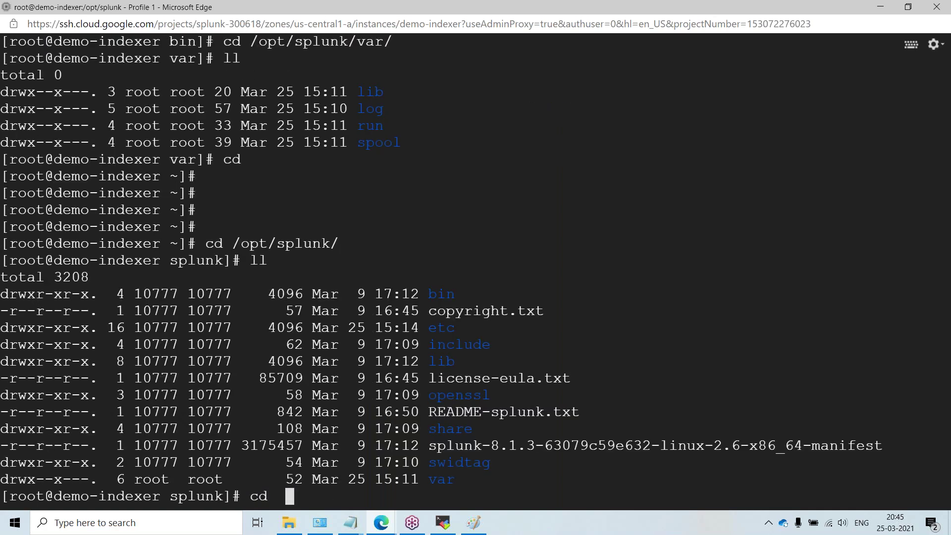
{"action": "type", "text": "var/"}
{"action": "key", "text": "Return"}
{"action": "type", "text": "ll"}
{"action": "key", "text": "Return"}
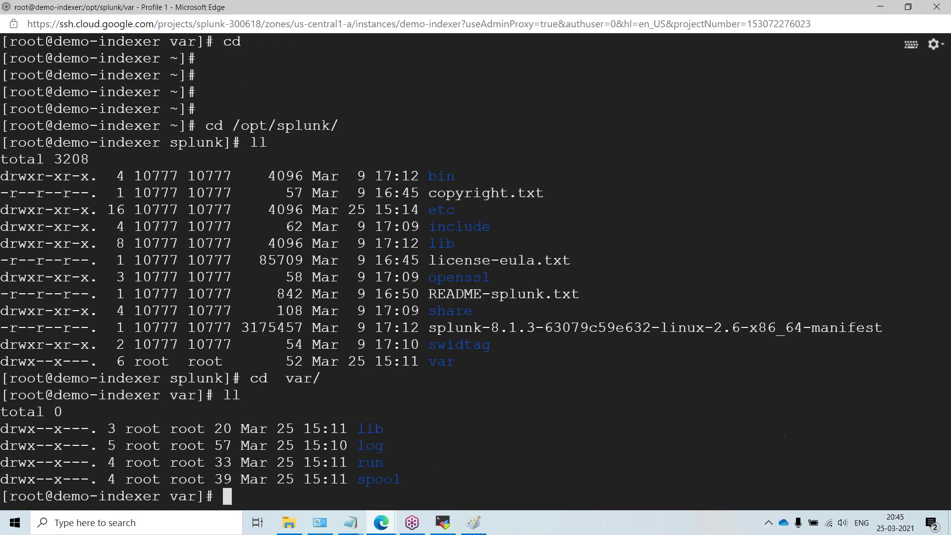
Step: Move into var/lib and list its contents
{"action": "type", "text": "c d"}
{"action": "key", "text": "BackSpace"}
{"action": "key", "text": "BackSpace"}
{"action": "key", "text": "BackSpace"}
{"action": "type", "text": "cd lo"}
{"action": "key", "text": "BackSpace"}
{"action": "key", "text": "BackSpace"}
{"action": "type", "text": "li"}
{"action": "key", "text": "Tab"}
{"action": "key", "text": "Return"}
{"action": "key", "text": "Return"}
{"action": "type", "text": "ll"}
{"action": "key", "text": "Return"}
{"action": "type", "text": "cd s"}
{"action": "key", "text": "Tab"}
{"action": "type", "text": "spl"}
{"action": "key", "text": "Return"}
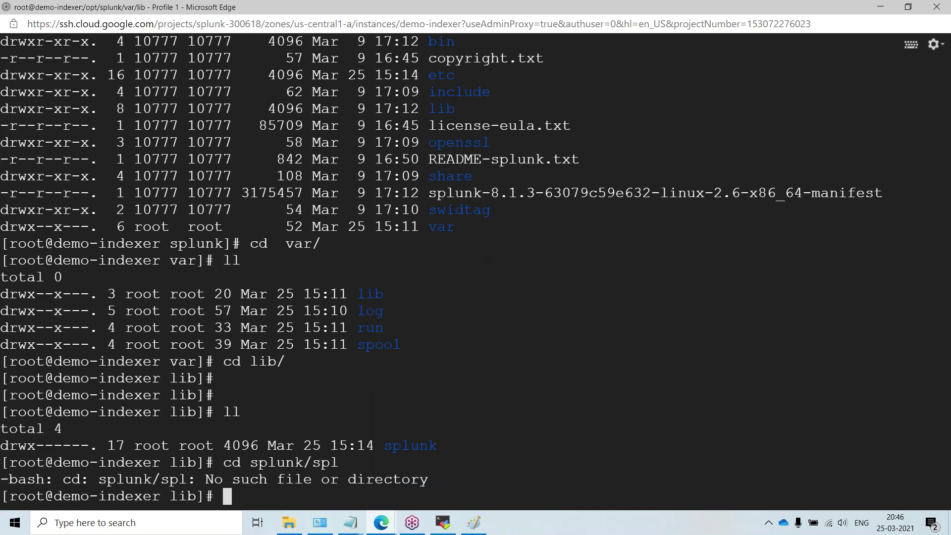
Step: Clear the screen and list /opt/splunk/var/lib/splunk, showing the demo index folder
{"action": "key", "text": "Return"}
{"action": "key", "text": "ctrl+l"}
{"action": "key", "text": "Return"}
{"action": "key", "text": "Return"}
{"action": "key", "text": "Return"}
{"action": "type", "text": "cd /"}
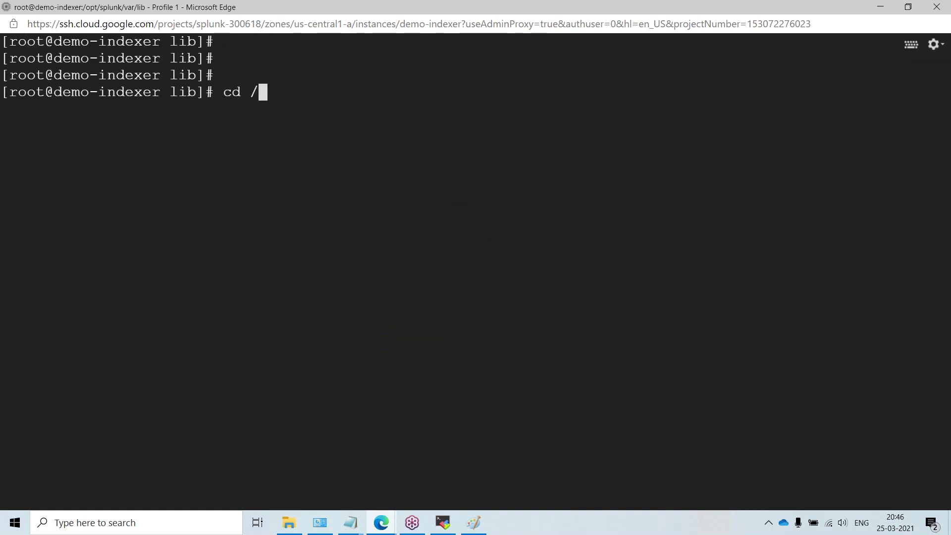
{"action": "type", "text": "opt/s"}
{"action": "key", "text": "Tab"}
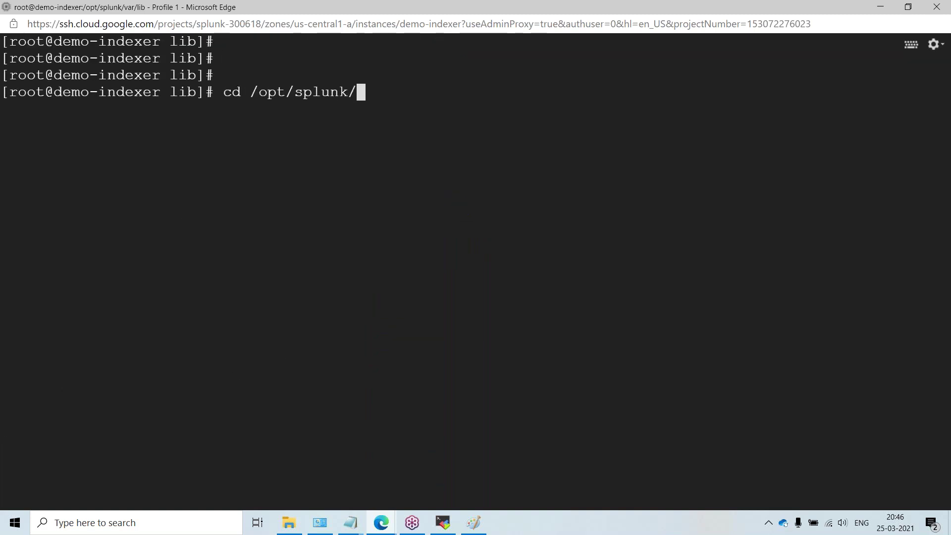
{"action": "type", "text": "v"}
{"action": "key", "text": "Tab"}
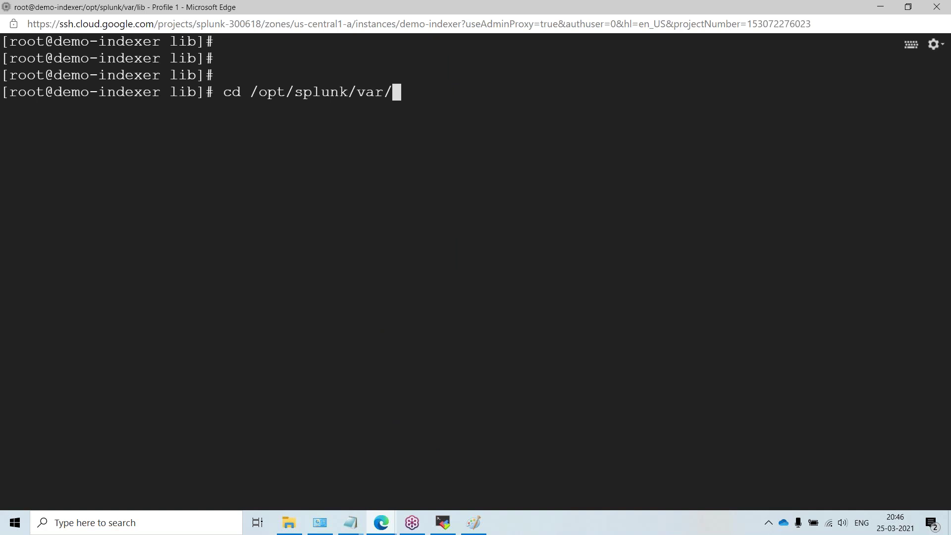
{"action": "type", "text": "li"}
{"action": "key", "text": "Tab"}
{"action": "type", "text": "s"}
{"action": "key", "text": "Tab"}
{"action": "key", "text": "Return"}
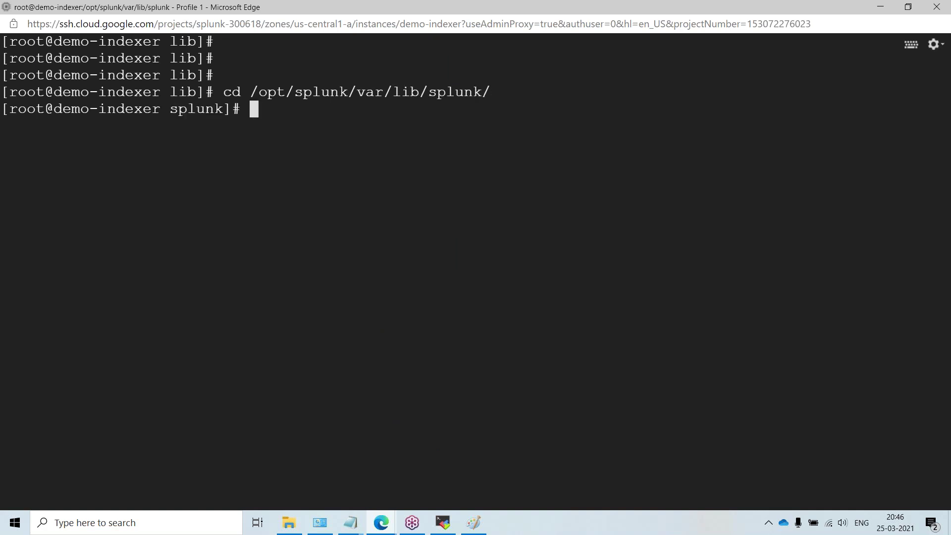
{"action": "type", "text": "ll"}
{"action": "key", "text": "Return"}
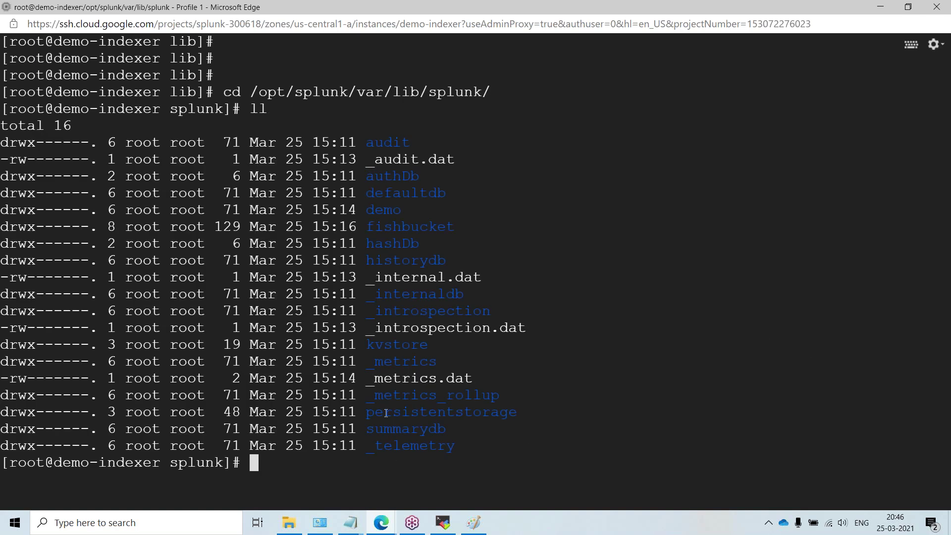
Step: Copy the demo folder name, enter it, and list colddb, datamodel_summary, db and thaweddb
{"action": "double_click", "coordinate": [383, 210]}
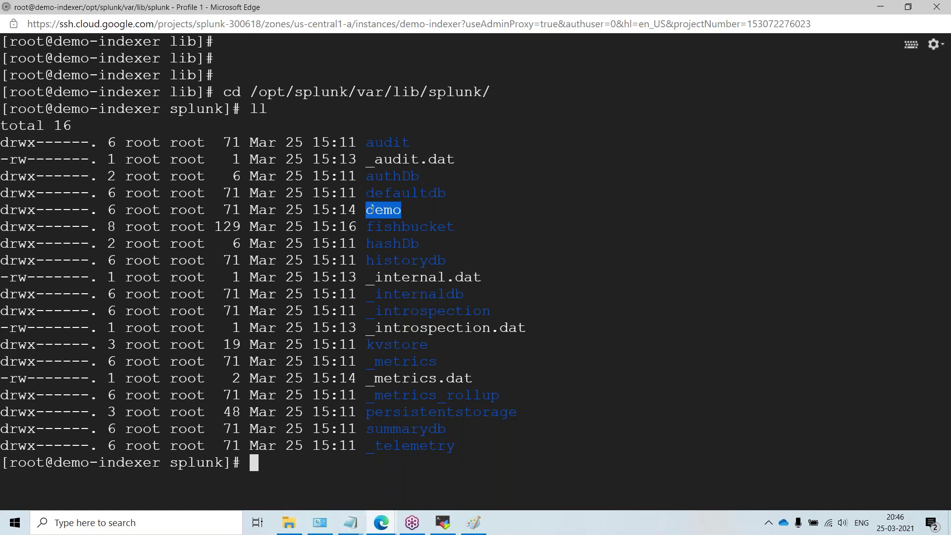
{"action": "key", "text": "ctrl+c"}
{"action": "key", "text": "ctrl+c"}
{"action": "type", "text": "cd "}
{"action": "type", "text": "de"}
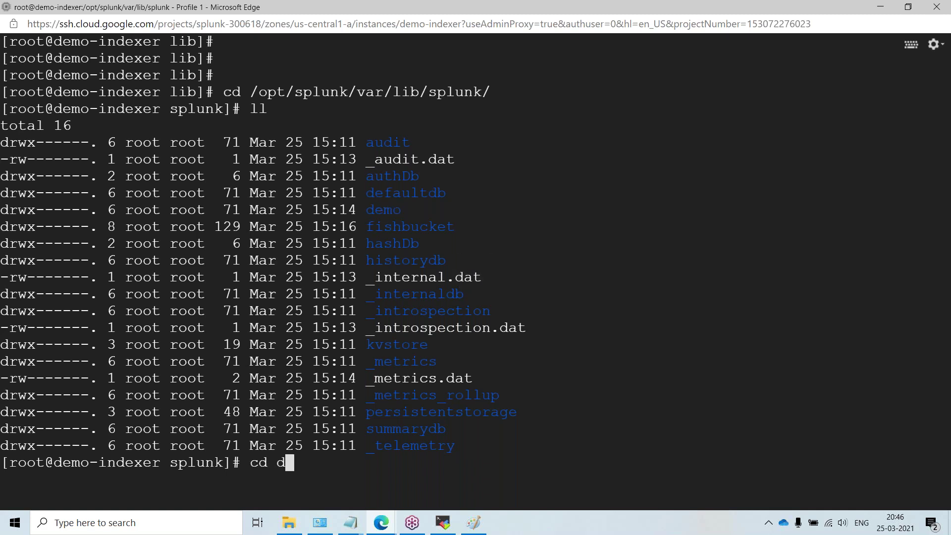
{"action": "type", "text": "m"}
{"action": "key", "text": "Tab"}
{"action": "key", "text": "Return"}
{"action": "type", "text": "ll"}
{"action": "key", "text": "Return"}
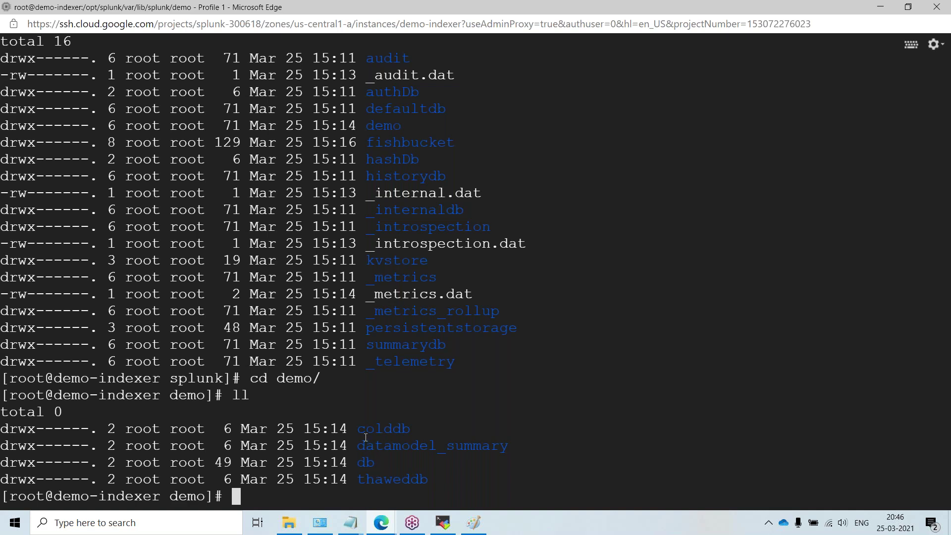
Step: Return to the home directory with cd
{"action": "type", "text": "cd"}
{"action": "key", "text": "Return"}
{"action": "key", "text": "Return"}
{"action": "key", "text": "Return"}
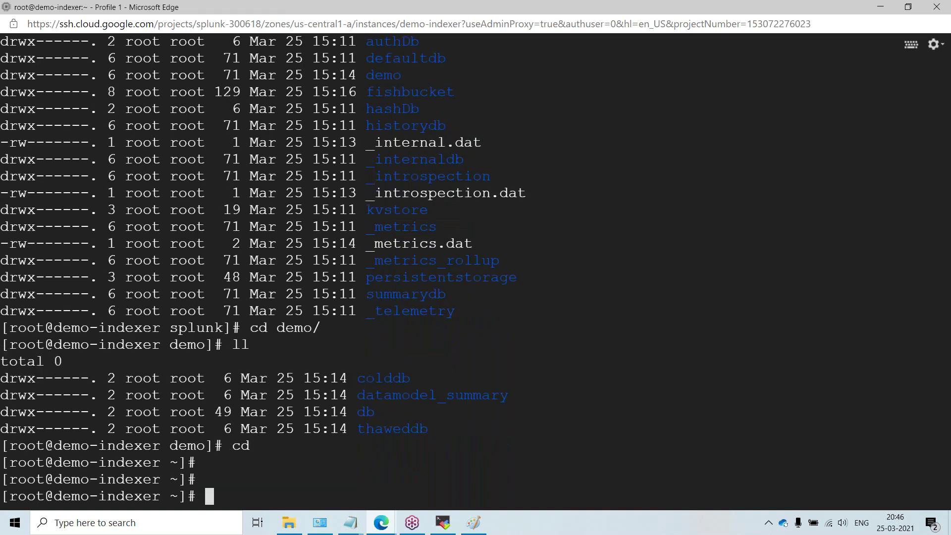
{"action": "key", "text": "Return"}
Step: List /opt/splunk and then its etc configuration folder
{"action": "type", "text": "cd /opt/splunk/"}
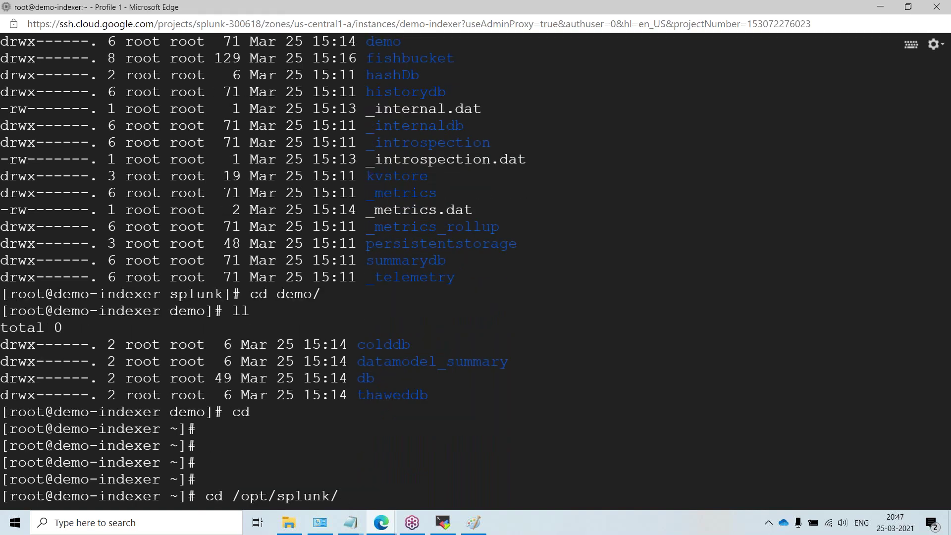
{"action": "key", "text": "Return"}
{"action": "key", "text": "Return"}
{"action": "key", "text": "Return"}
{"action": "type", "text": "ll"}
{"action": "key", "text": "Return"}
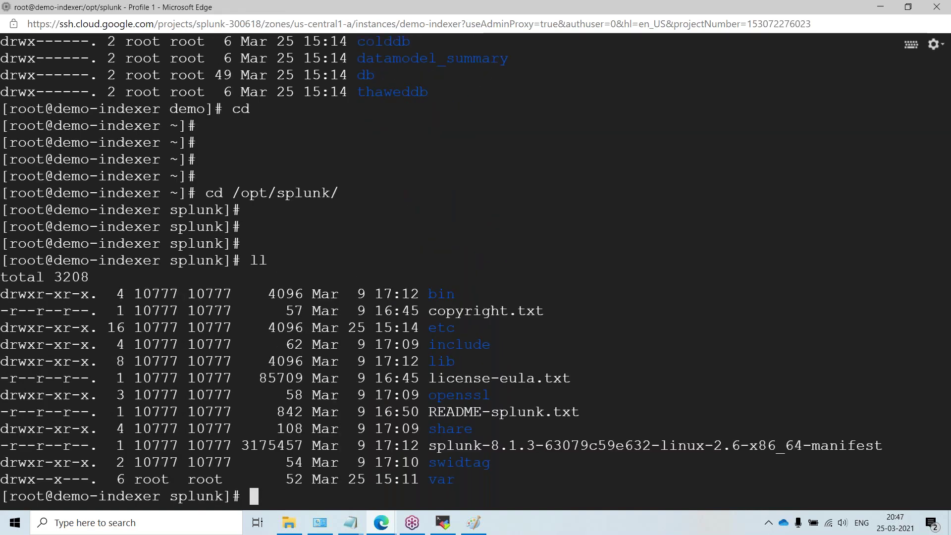
{"action": "type", "text": "cd etc/"}
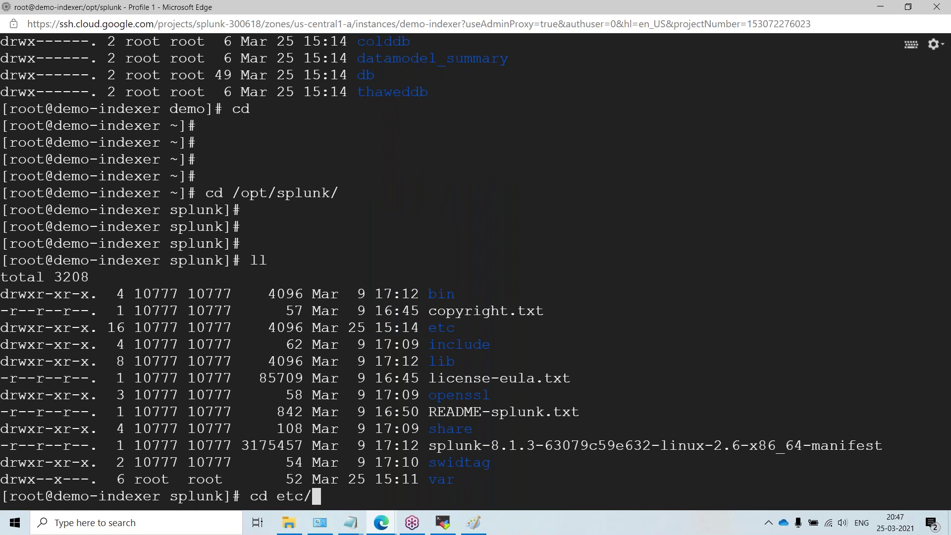
{"action": "key", "text": "Return"}
{"action": "key", "text": "Return"}
{"action": "key", "text": "Return"}
{"action": "key", "text": "Return"}
{"action": "type", "text": "ll"}
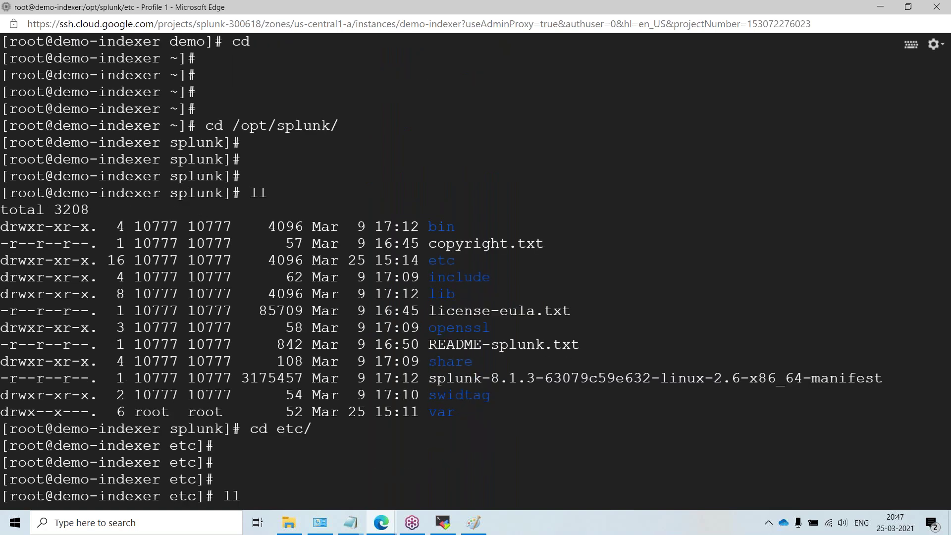
{"action": "key", "text": "Return"}
Step: Review the scrollback, list etc compactly with ls, and bring up the Paint diagram
{"action": "scroll", "coordinate": [426, 372], "scroll_direction": "up", "scroll_amount": 6}
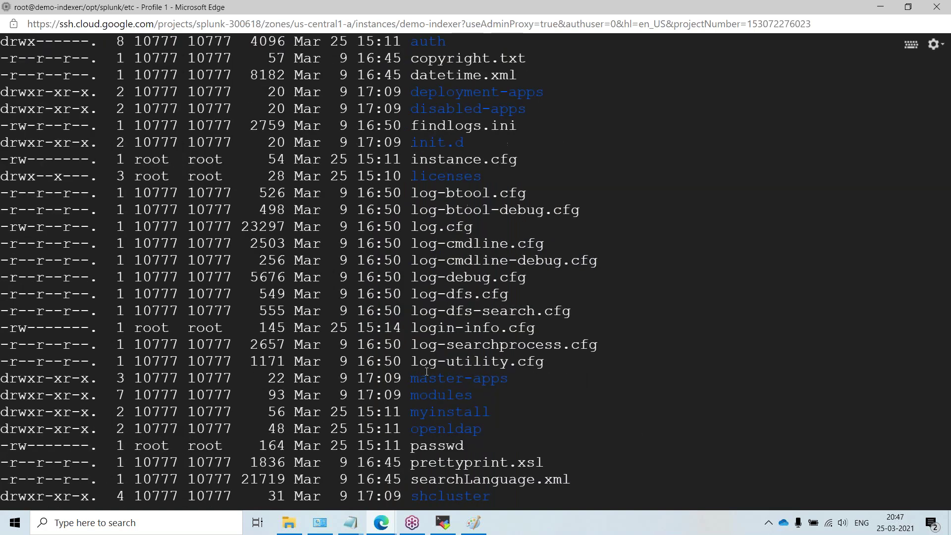
{"action": "scroll", "coordinate": [407, 454], "scroll_direction": "down", "scroll_amount": 6}
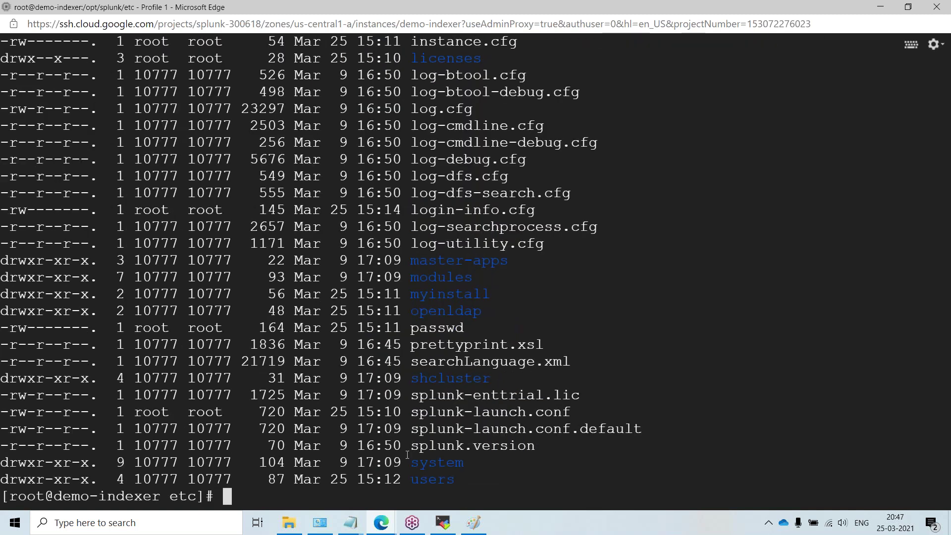
{"action": "scroll", "coordinate": [405, 456], "scroll_direction": "up", "scroll_amount": 6}
{"action": "scroll", "coordinate": [406, 456], "scroll_direction": "down", "scroll_amount": 6}
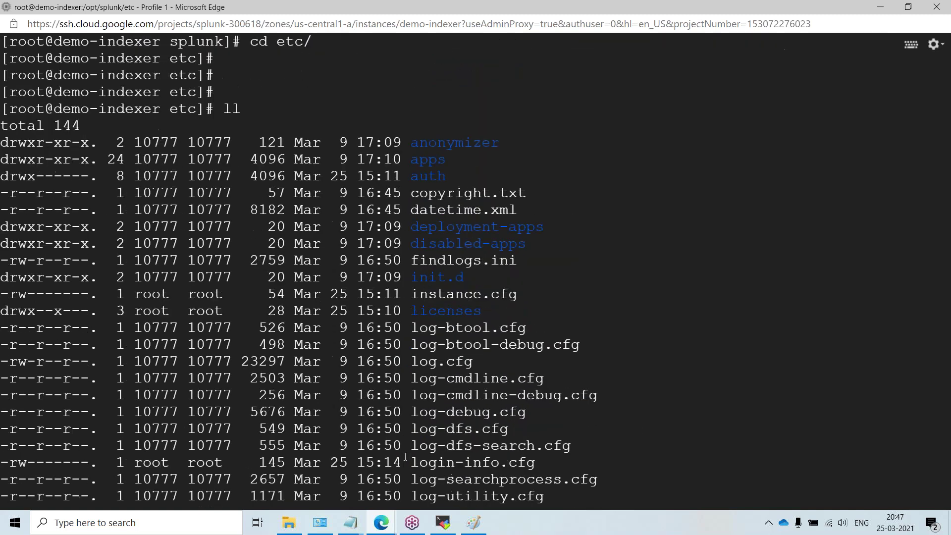
{"action": "scroll", "coordinate": [399, 460], "scroll_direction": "up", "scroll_amount": 4}
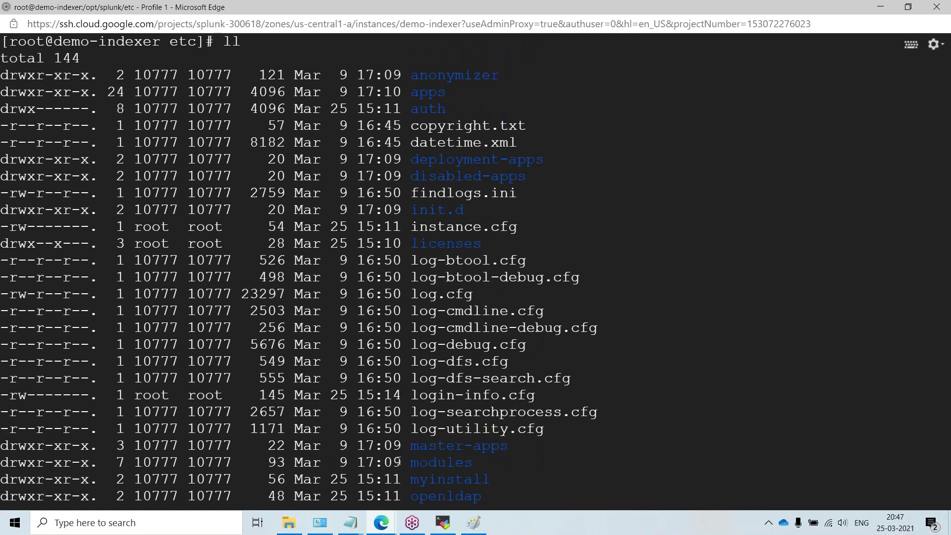
{"action": "scroll", "coordinate": [399, 460], "scroll_direction": "up", "scroll_amount": 9}
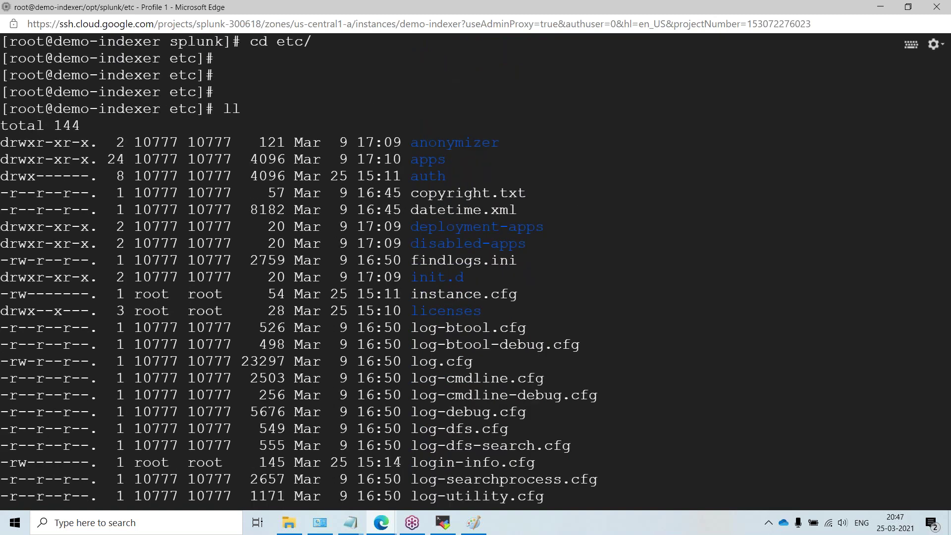
{"action": "scroll", "coordinate": [399, 459], "scroll_direction": "up", "scroll_amount": 15}
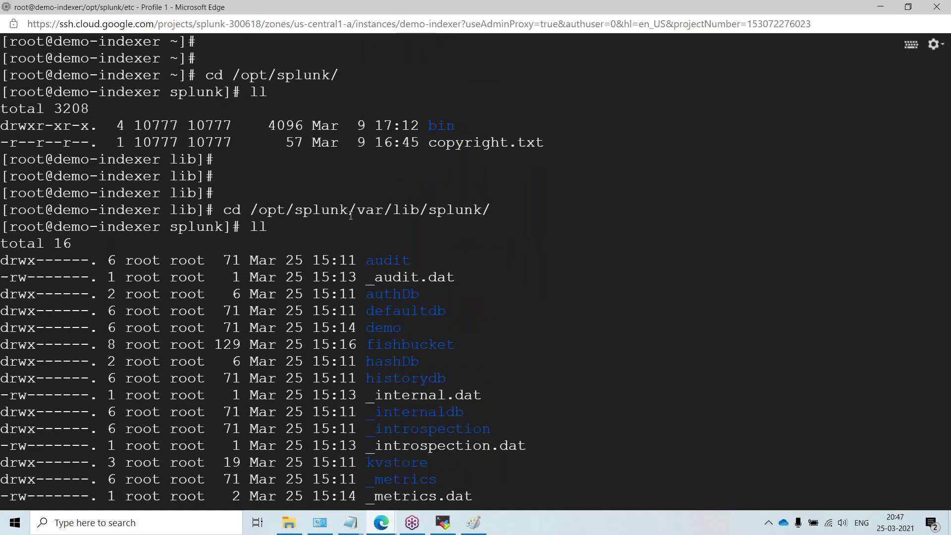
{"action": "left_click_drag", "start_coordinate": [476, 212], "coordinate": [501, 215]}
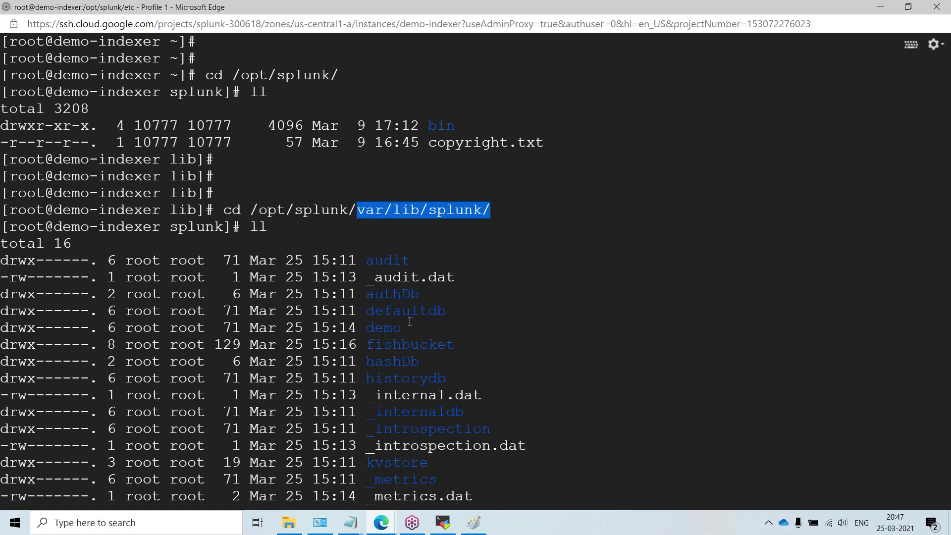
{"action": "type", "text": "cd demo/ ll cd    cd /opt/splunk/   ll "}
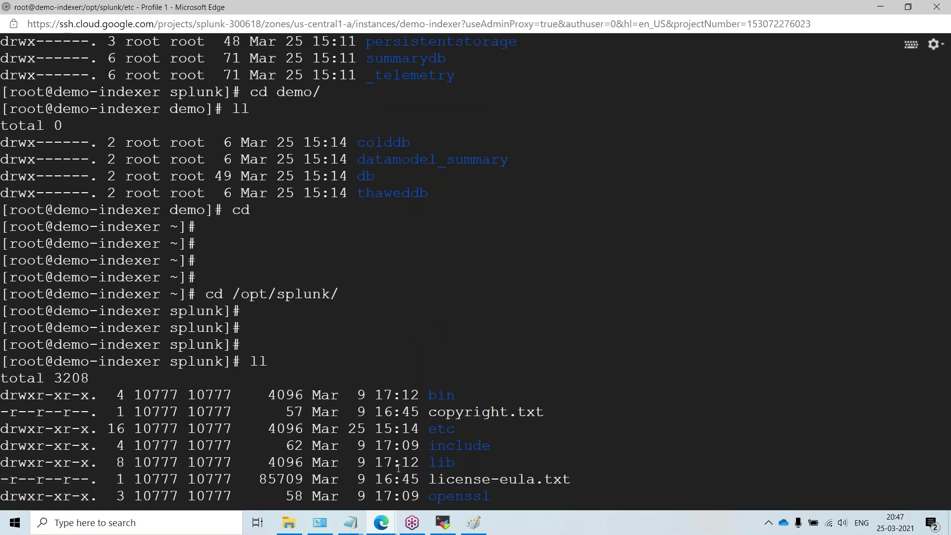
{"action": "type", "text": "cd etc/   ll "}
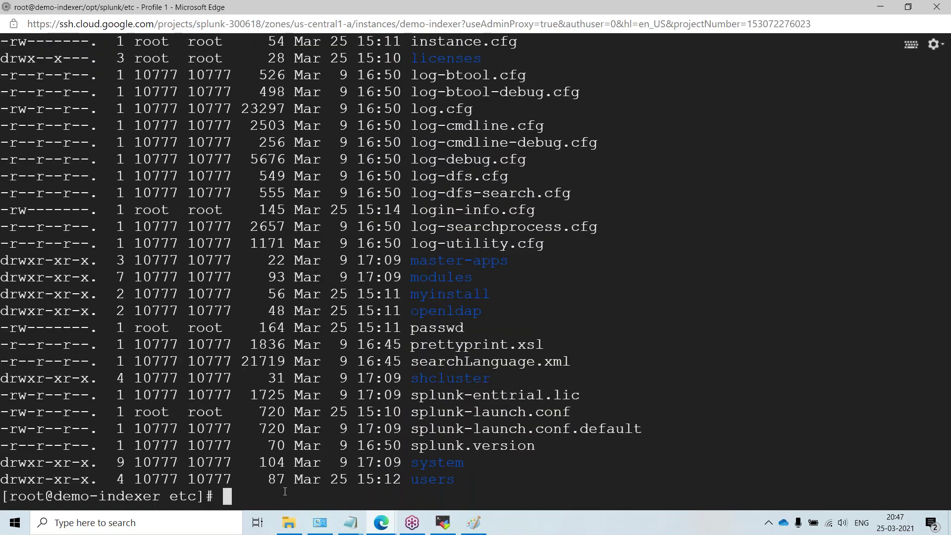
{"action": "type", "text": "ls"}
{"action": "key", "text": "Return"}
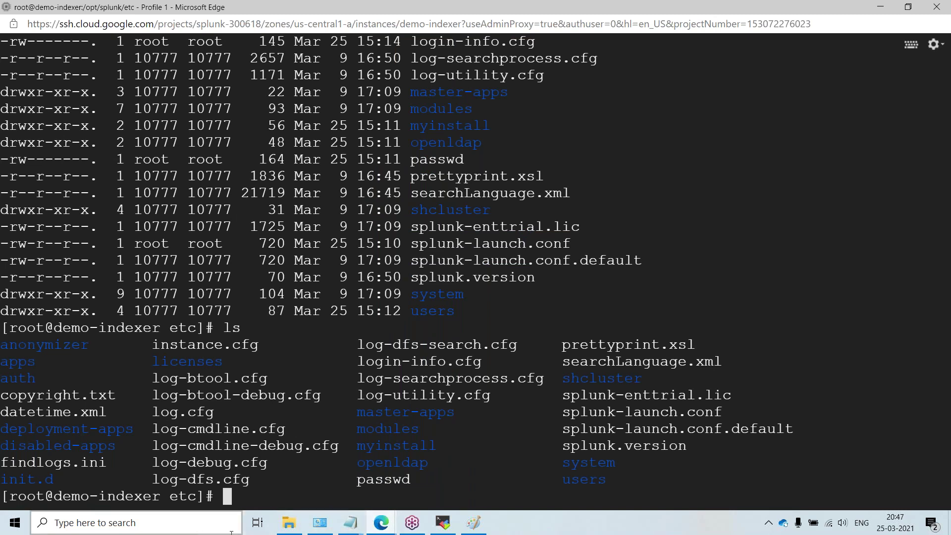
{"action": "left_click", "coordinate": [474, 523]}
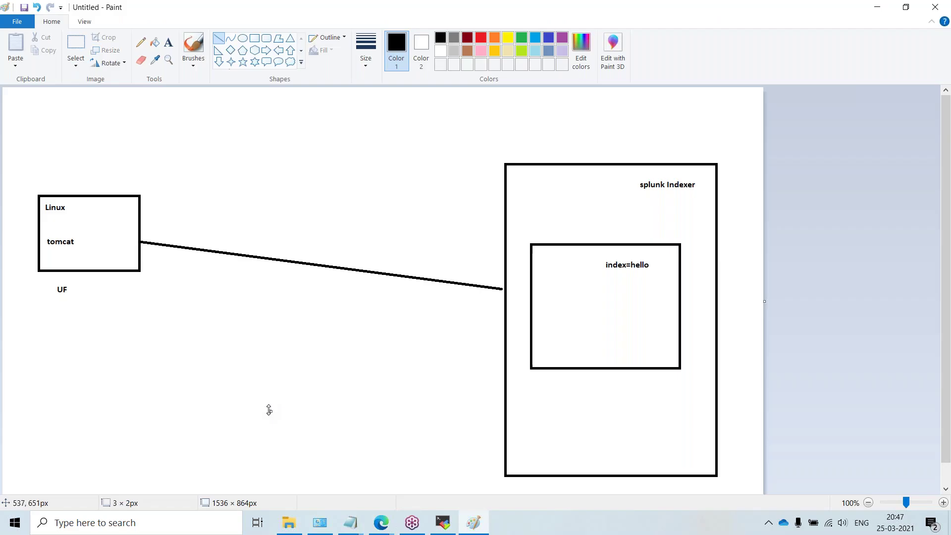
Step: On a new blank canvas, write the notes 'Config -/etc' and 'Data /var'
{"action": "key", "text": "ctrl+n"}
{"action": "left_click", "coordinate": [498, 263]}
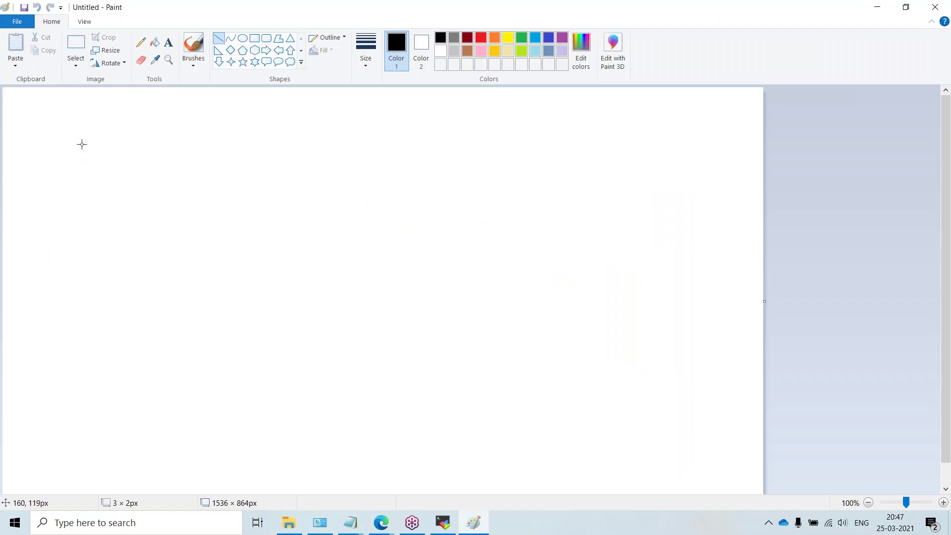
{"action": "left_click", "coordinate": [168, 42]}
{"action": "left_click", "coordinate": [100, 154]}
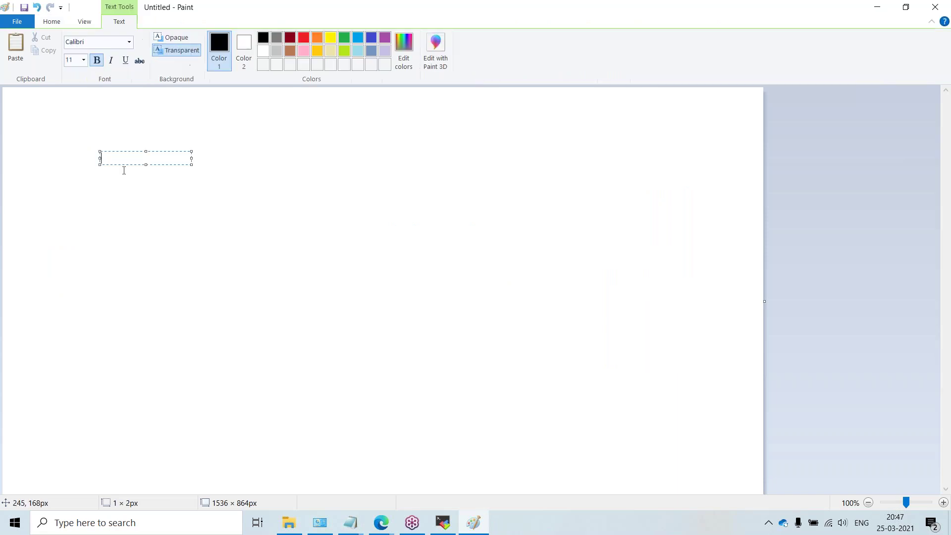
{"action": "type", "text": "Config"}
{"action": "key", "text": "Return"}
{"action": "key", "text": "Return"}
{"action": "type", "text": "Data"}
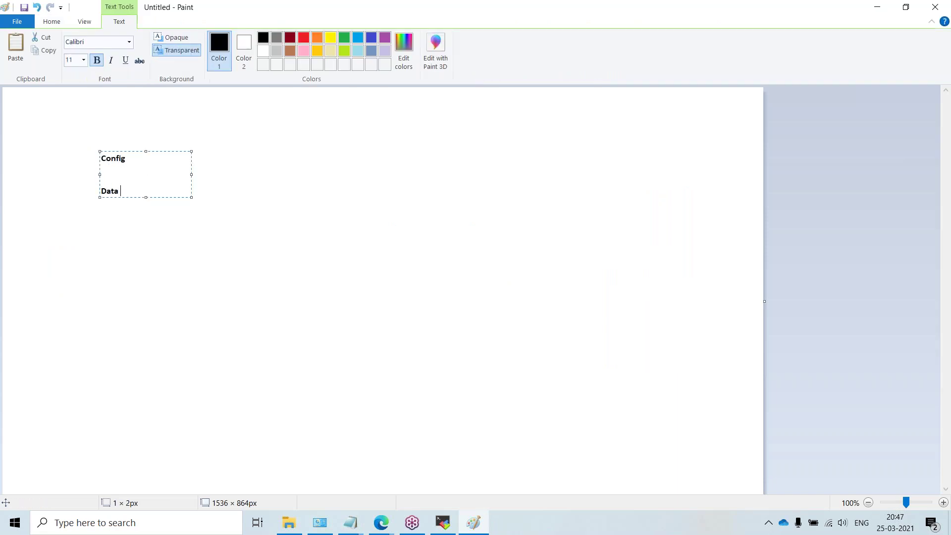
{"action": "left_click", "coordinate": [155, 160]}
{"action": "type", "text": "-/etc  Data "}
{"action": "type", "text": "/var"}
{"action": "left_click", "coordinate": [357, 296]}
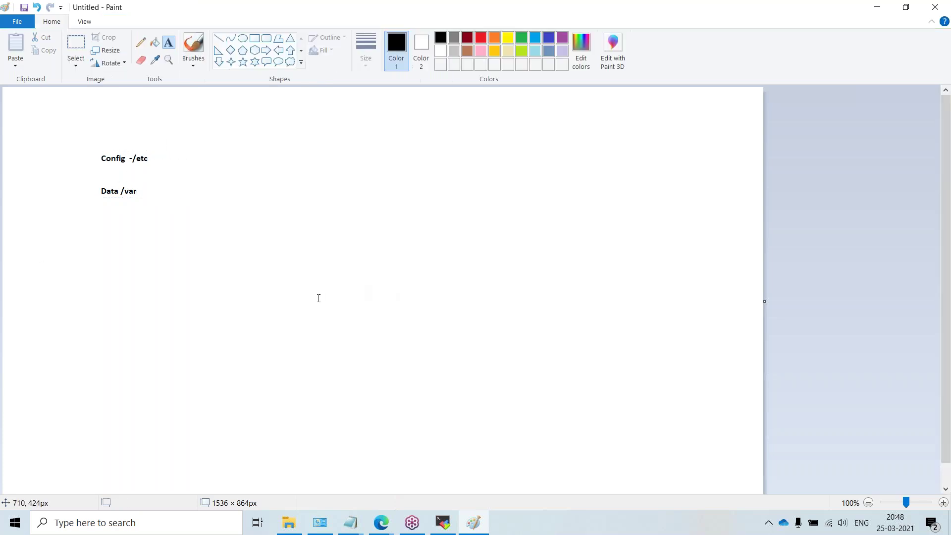
Step: Mark text areas around both labels, check the terminal, and return to Paint
{"action": "left_click_drag", "start_coordinate": [85, 142], "coordinate": [193, 169]}
{"action": "left_click_drag", "start_coordinate": [73, 185], "coordinate": [162, 202]}
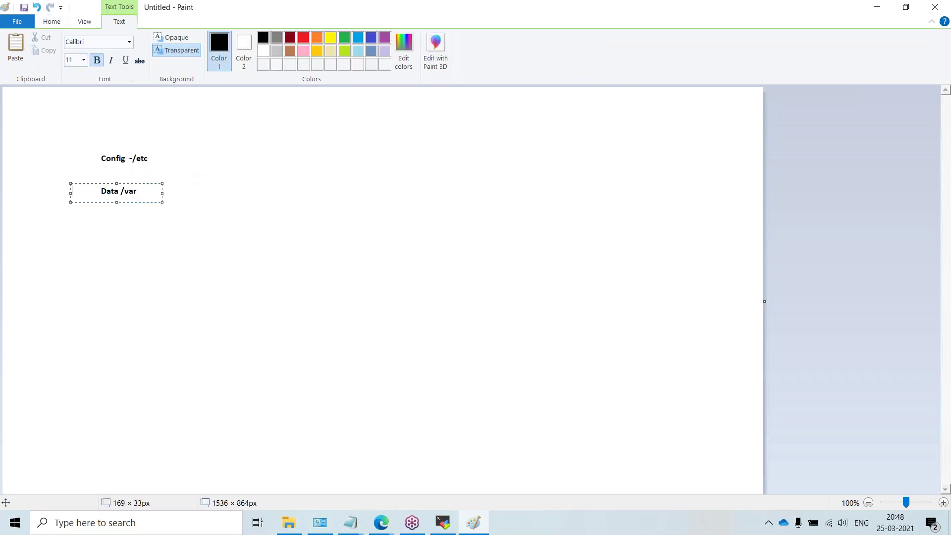
{"action": "left_click", "coordinate": [143, 284]}
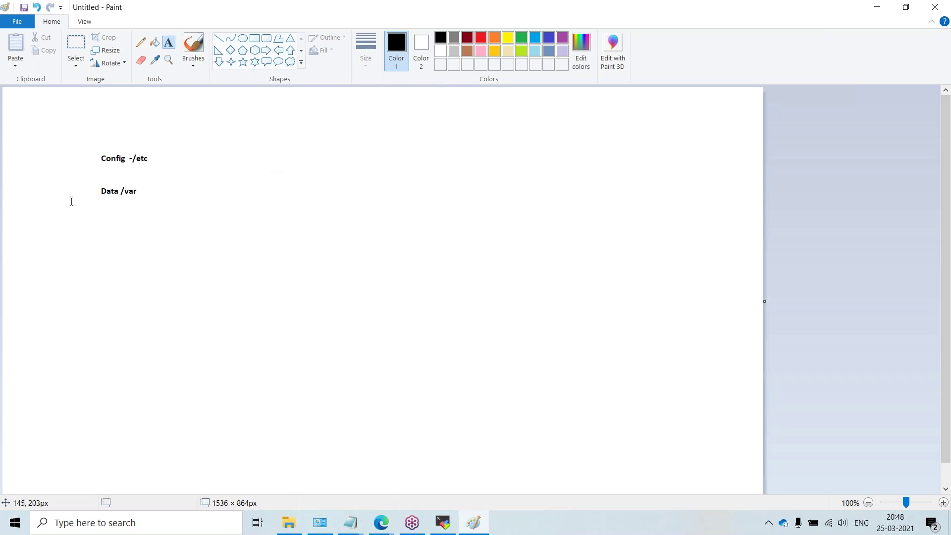
{"action": "left_click", "coordinate": [878, 9]}
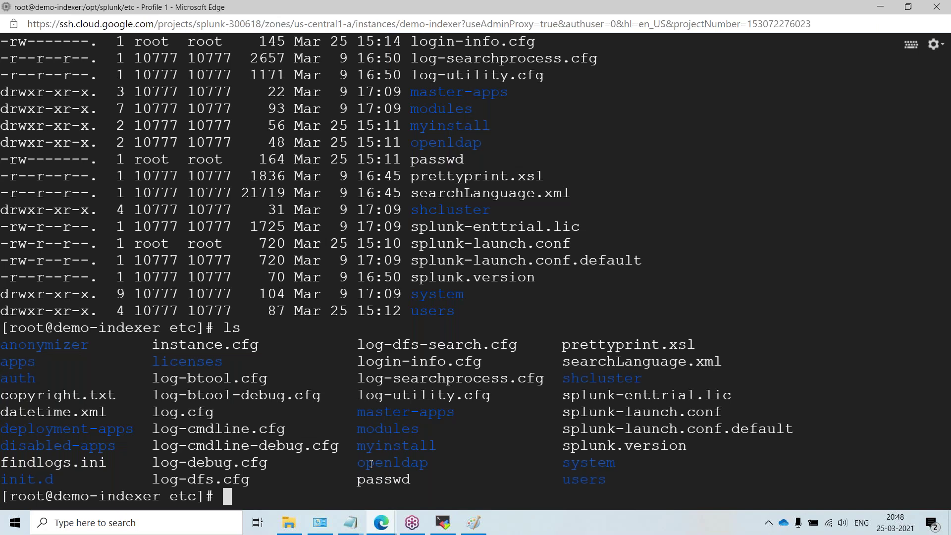
{"action": "scroll", "coordinate": [376, 475], "scroll_direction": "up", "scroll_amount": 2}
{"action": "key", "text": "alt+Tab"}
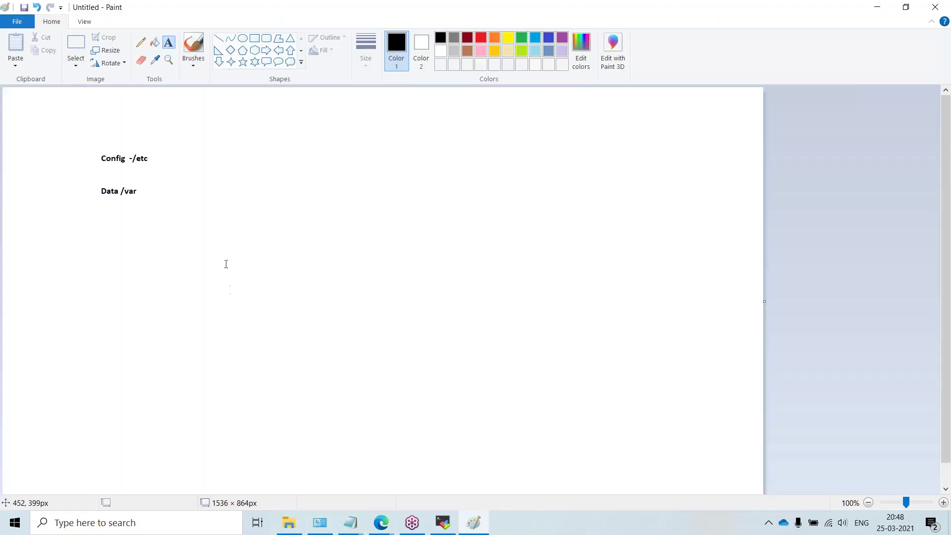
Step: Redraw text areas around Config -/etc and Data /var, then minimize Paint
{"action": "mouse_move", "coordinate": [75, 140]}
{"action": "left_mouse_down"}
{"action": "mouse_move", "coordinate": [162, 158]}
{"action": "mouse_move", "coordinate": [163, 174]}
{"action": "left_mouse_up"}
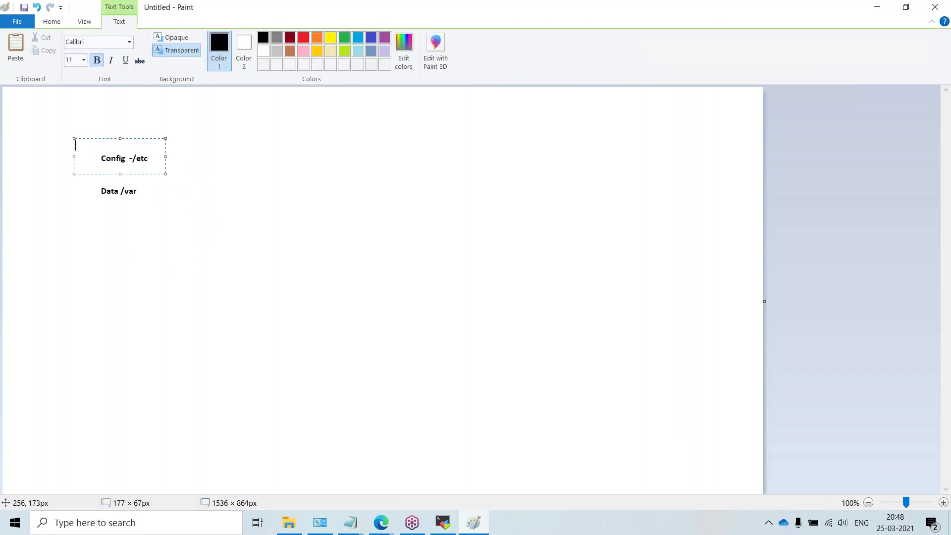
{"action": "left_click", "coordinate": [140, 206]}
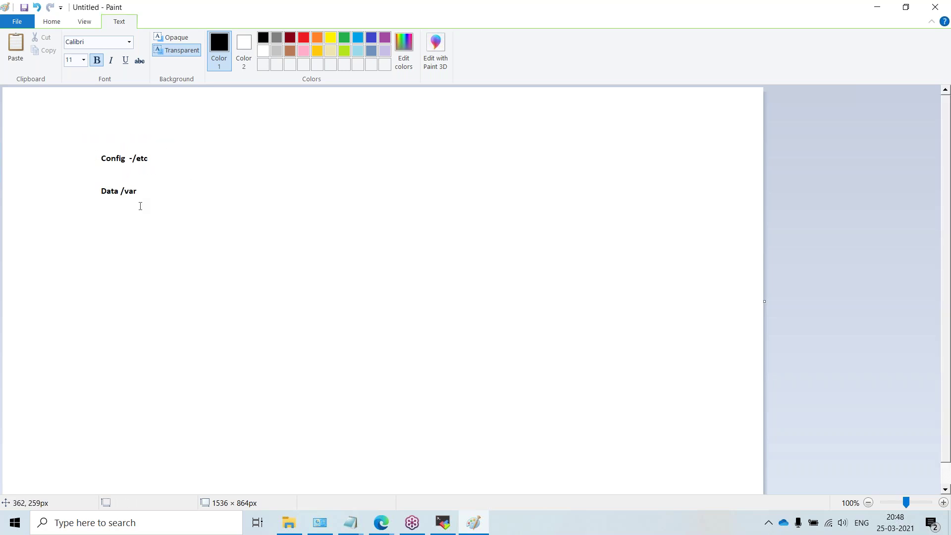
{"action": "left_click_drag", "start_coordinate": [92, 139], "coordinate": [182, 169]}
{"action": "left_click", "coordinate": [70, 152]}
{"action": "left_click_drag", "start_coordinate": [83, 142], "coordinate": [173, 170]}
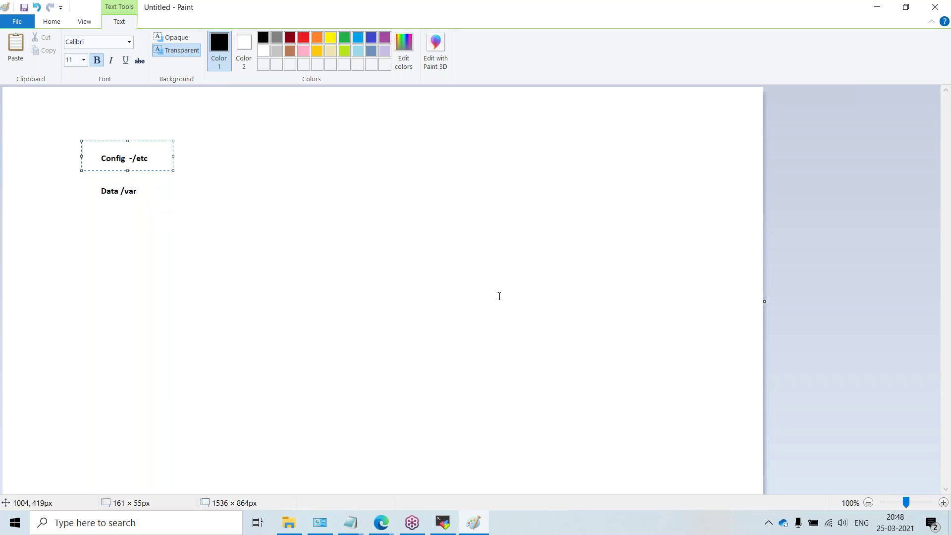
{"action": "left_click_drag", "start_coordinate": [79, 186], "coordinate": [153, 199]}
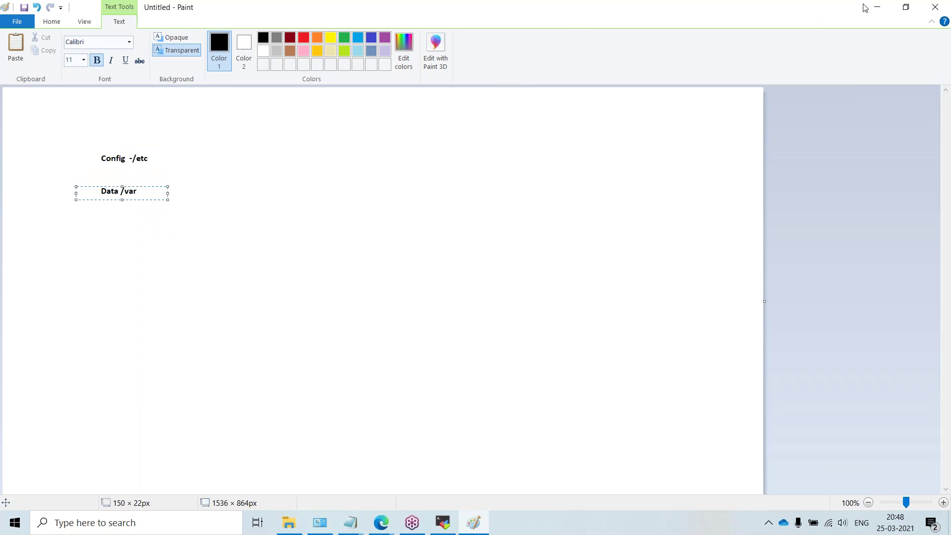
{"action": "left_click", "coordinate": [878, 8]}
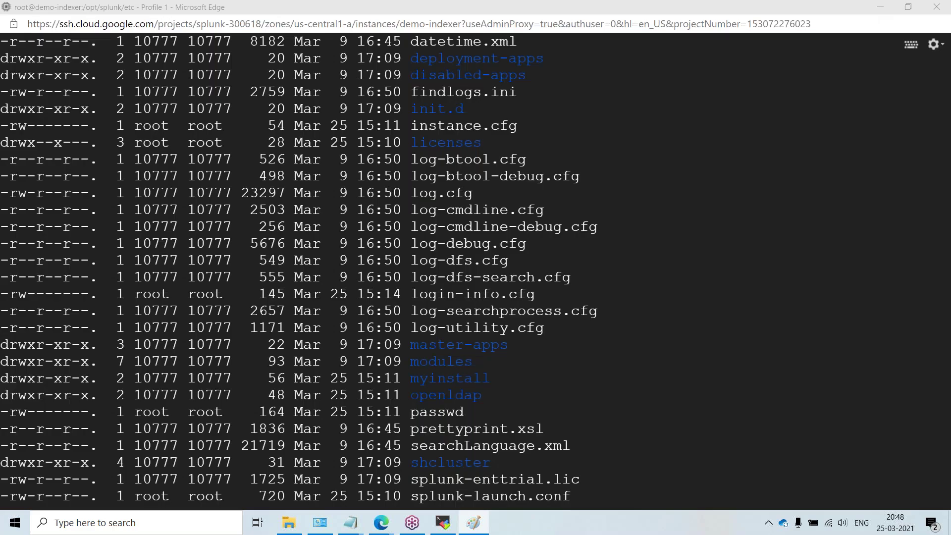
Step: Run ls in /opt/splunk/etc and scroll back through the earlier directory listings
{"action": "type", "text": "ls"}
{"action": "key", "text": "Return"}
{"action": "scroll", "coordinate": [578, 307], "scroll_direction": "up", "scroll_amount": 20}
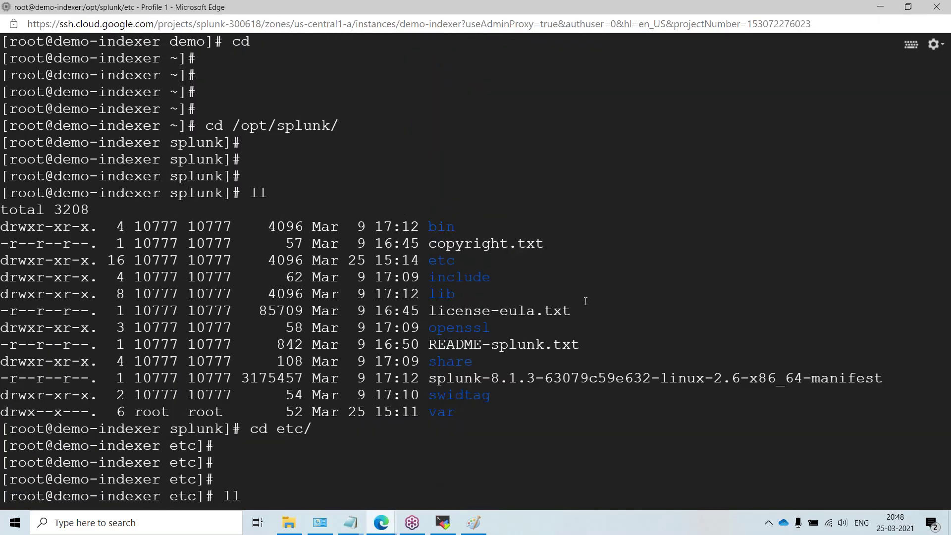
{"action": "scroll", "coordinate": [585, 301], "scroll_direction": "up", "scroll_amount": 7}
{"action": "scroll", "coordinate": [708, 209], "scroll_direction": "up", "scroll_amount": 20}
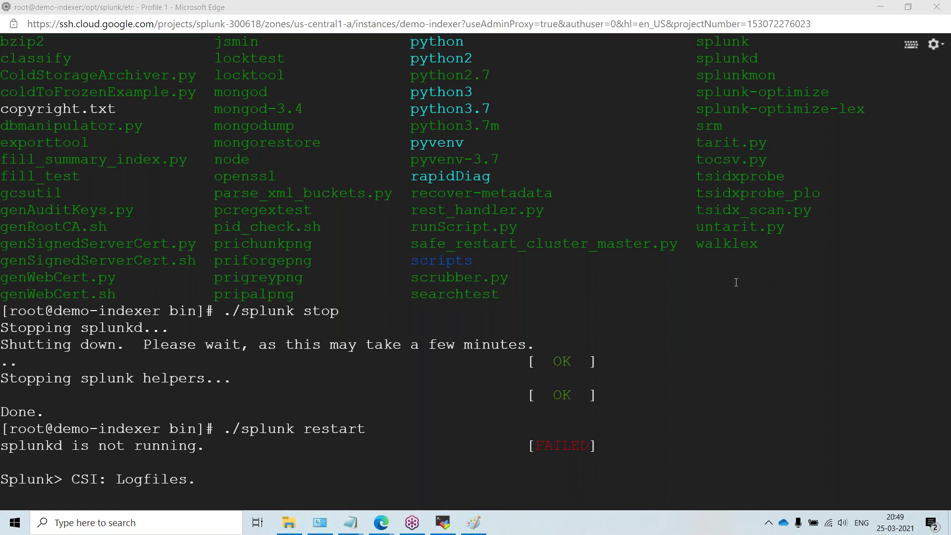
{"action": "scroll", "coordinate": [648, 332], "scroll_direction": "down", "scroll_amount": 18}
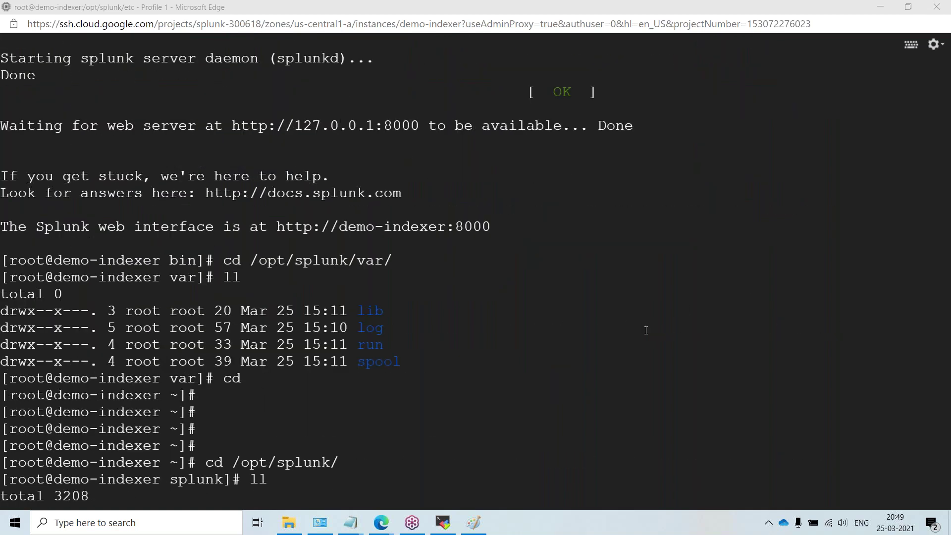
{"action": "scroll", "coordinate": [653, 327], "scroll_direction": "down", "scroll_amount": 8}
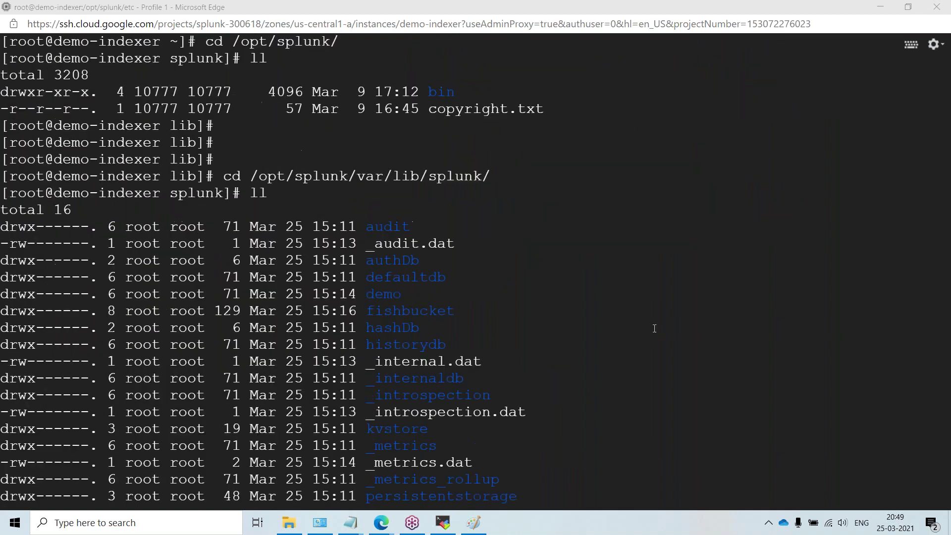
{"action": "scroll", "coordinate": [652, 330], "scroll_direction": "down", "scroll_amount": 5}
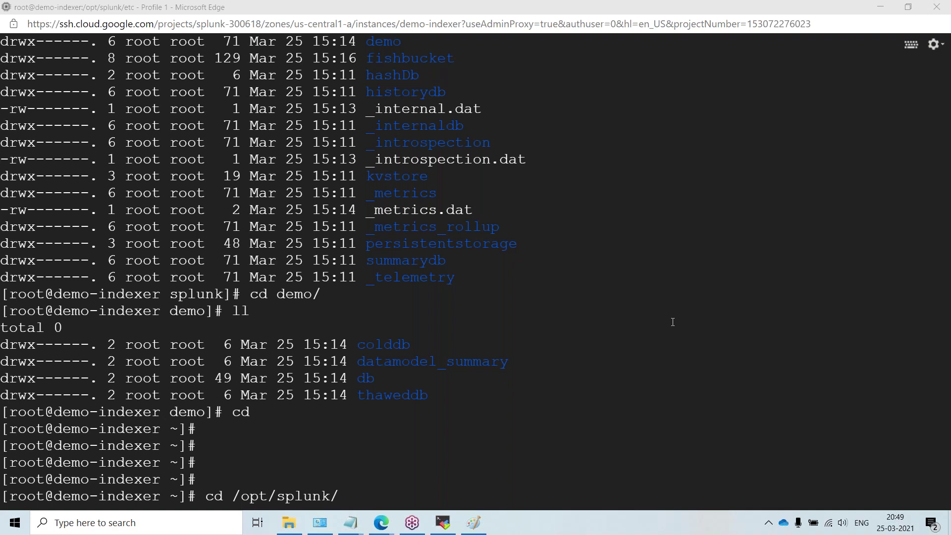
{"action": "scroll", "coordinate": [321, 326], "scroll_direction": "up", "scroll_amount": 3}
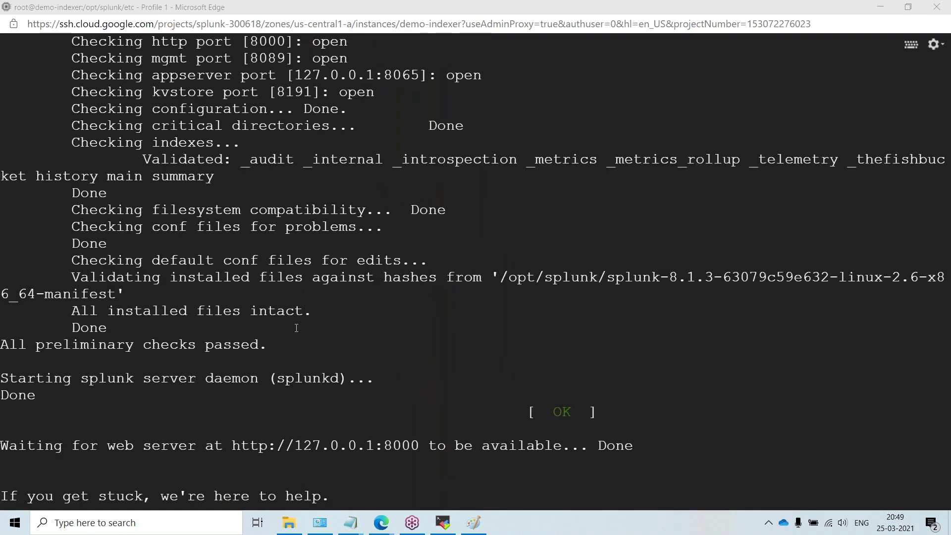
{"action": "scroll", "coordinate": [272, 335], "scroll_direction": "up", "scroll_amount": 9}
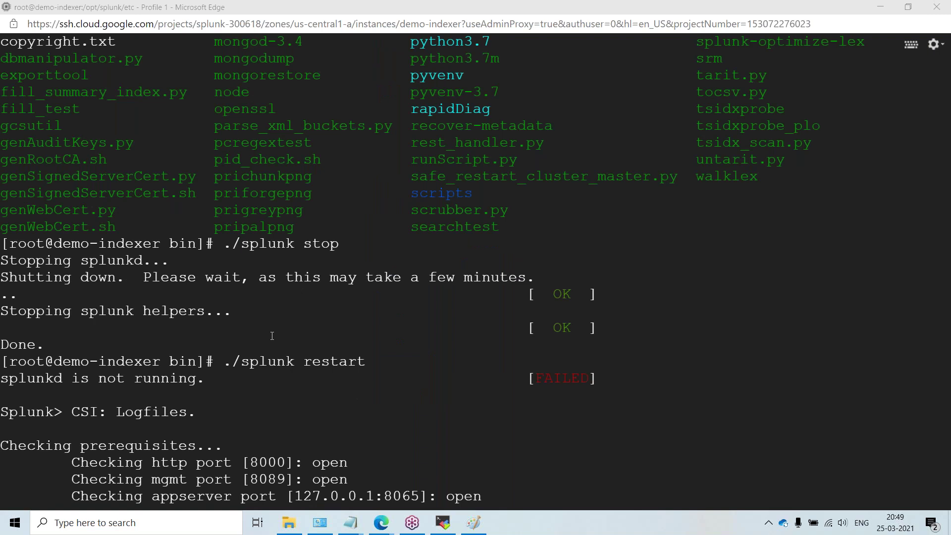
{"action": "scroll", "coordinate": [185, 401], "scroll_direction": "down", "scroll_amount": 10}
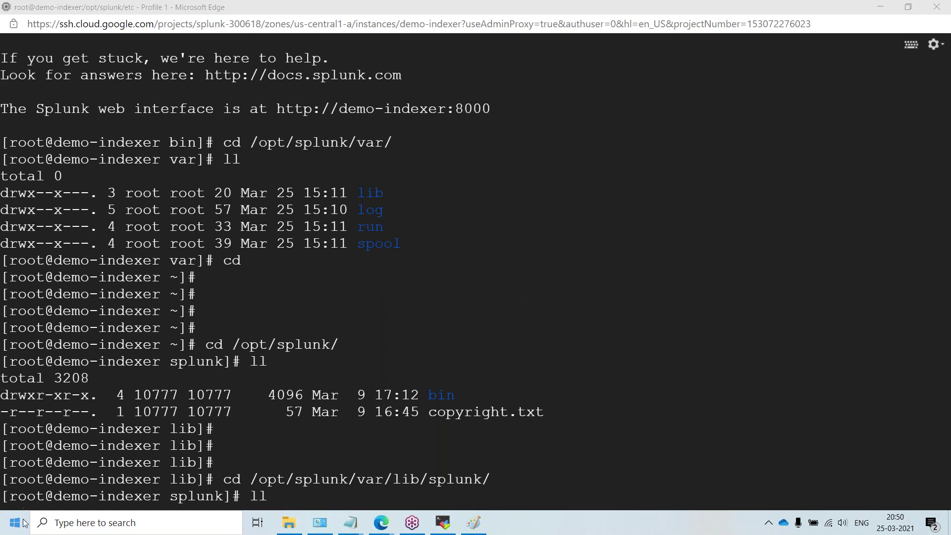
Step: Search Windows for 'vmw' and launch VMware Workstation Pro, showing the Indexer1 VM summary
{"action": "left_click", "coordinate": [69, 522]}
{"action": "type", "text": "v"}
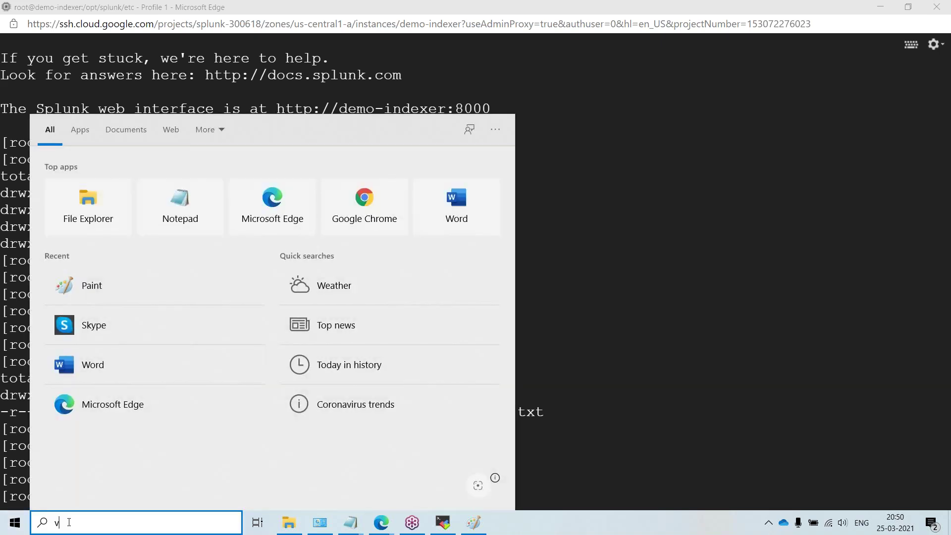
{"action": "type", "text": "mw"}
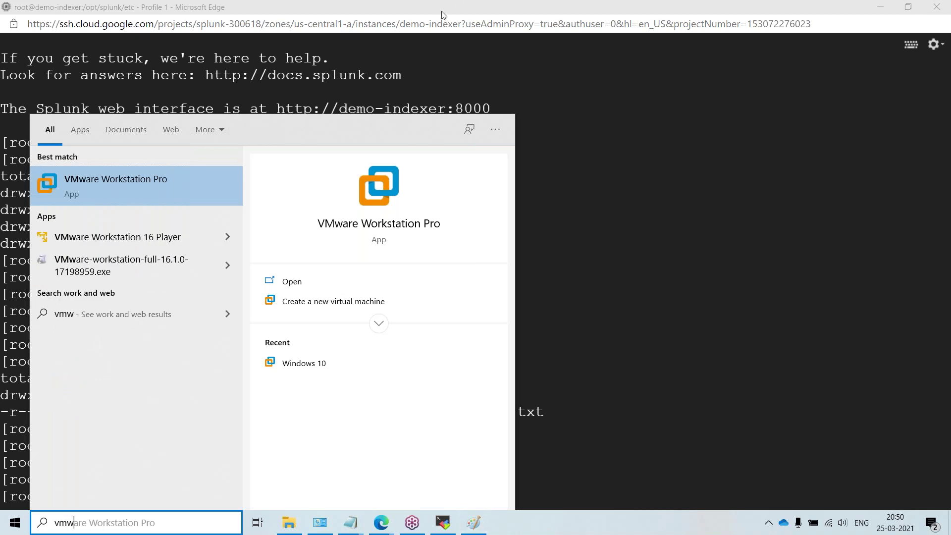
{"action": "left_click", "coordinate": [160, 188]}
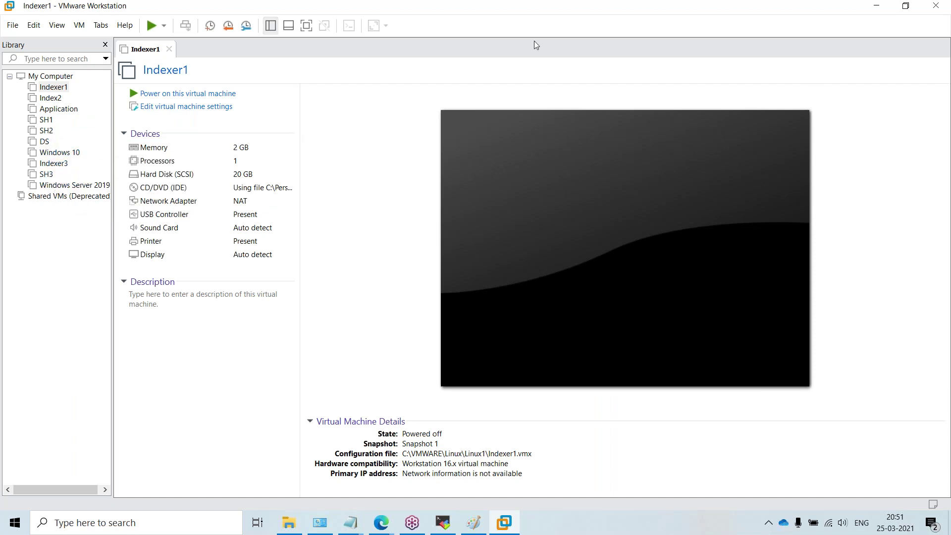
Step: Minimize VMware Workstation so the demo-indexer SSH terminal with /opt/splunk/var listings returns
{"action": "right_click", "coordinate": [342, 11]}
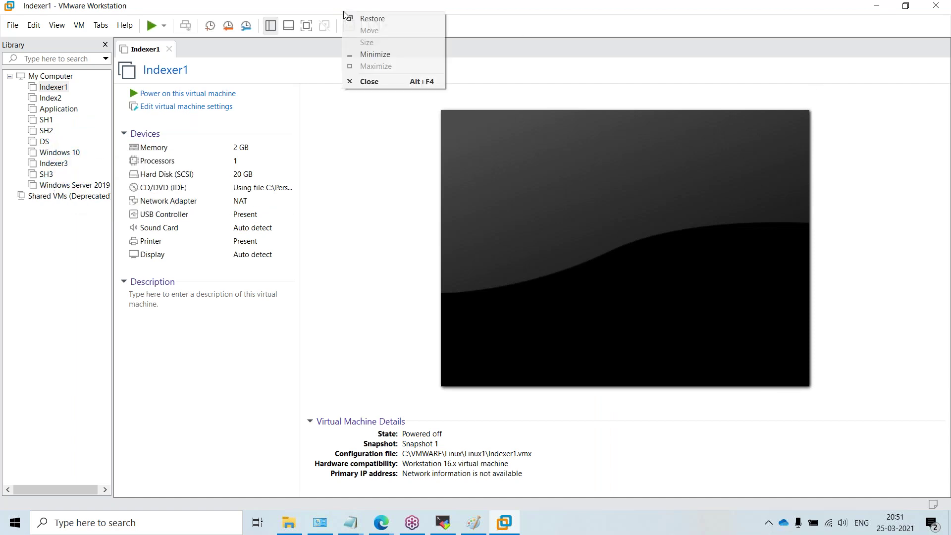
{"action": "left_click", "coordinate": [388, 55]}
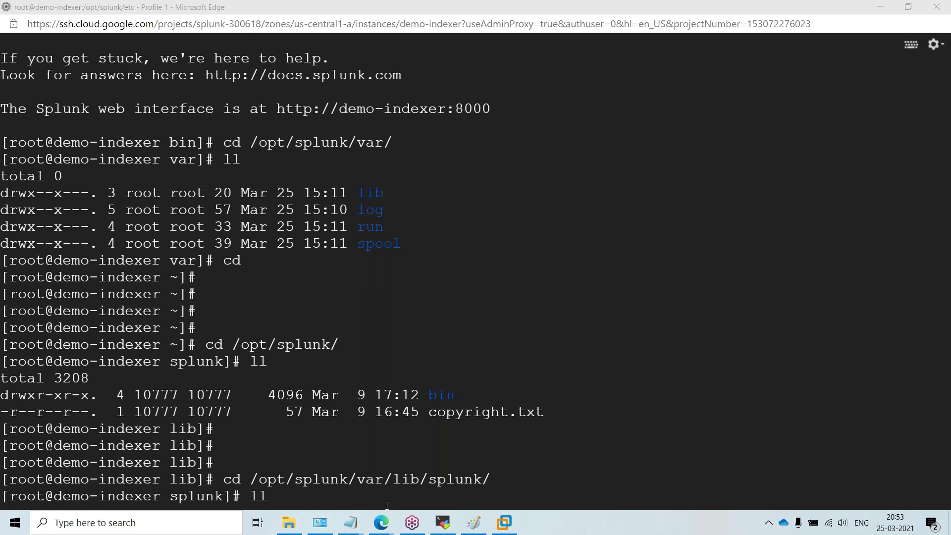
{"action": "mouse_move", "coordinate": [384, 525]}
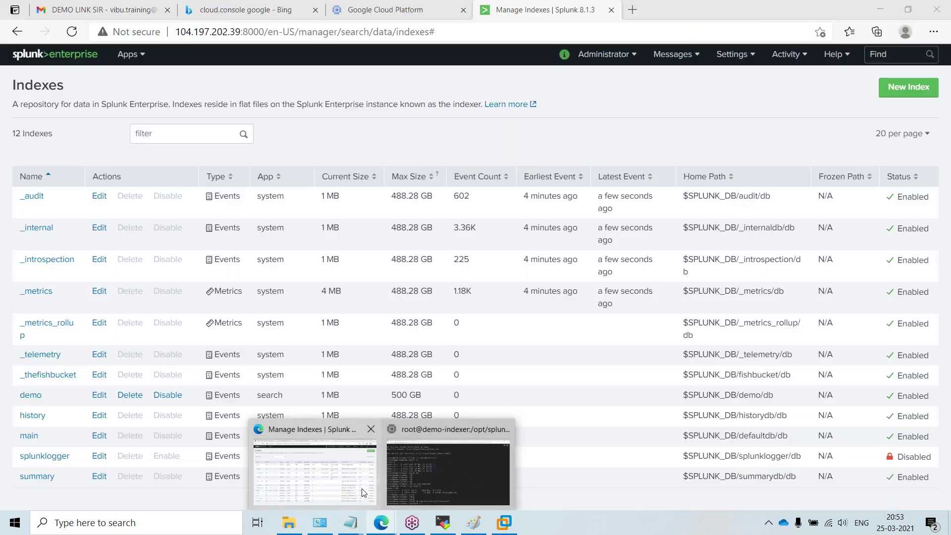
Step: Bring Edge forward on the Google Cloud VM instances tab showing demo-indexer running, then open Windows search
{"action": "left_click", "coordinate": [363, 492]}
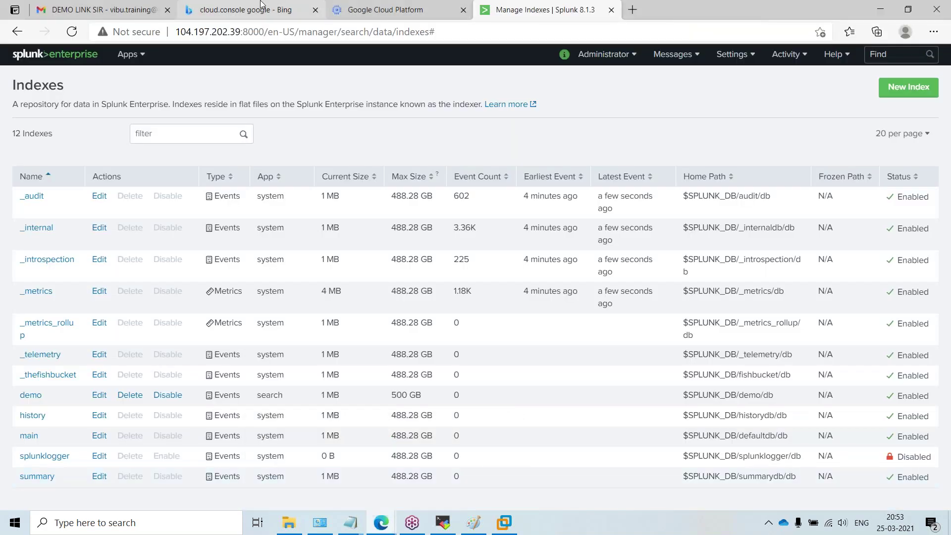
{"action": "left_click", "coordinate": [317, 10]}
{"action": "left_click", "coordinate": [365, 6]}
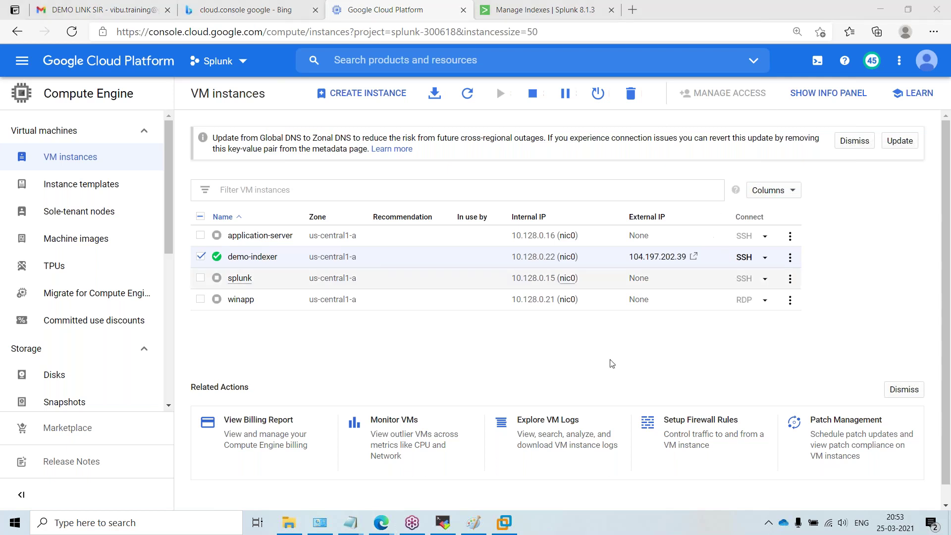
{"action": "left_click", "coordinate": [95, 529]}
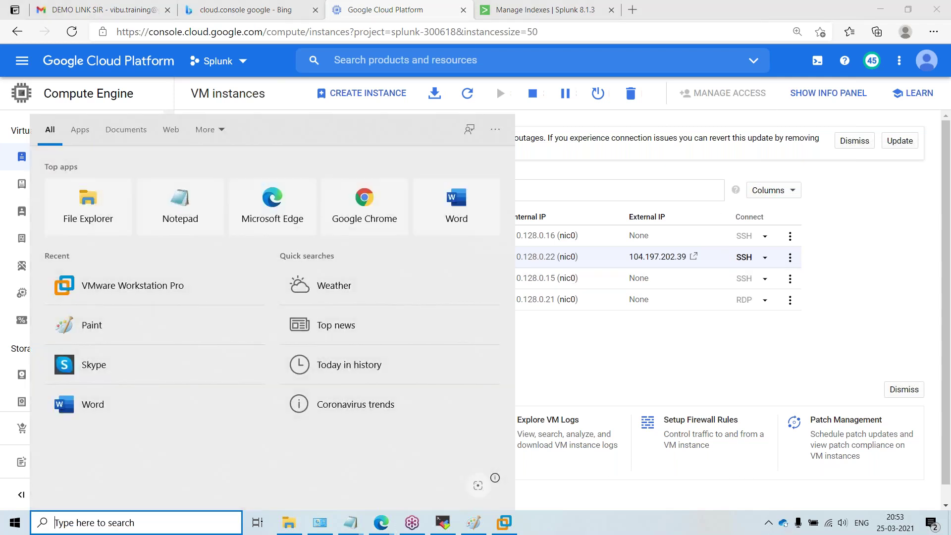
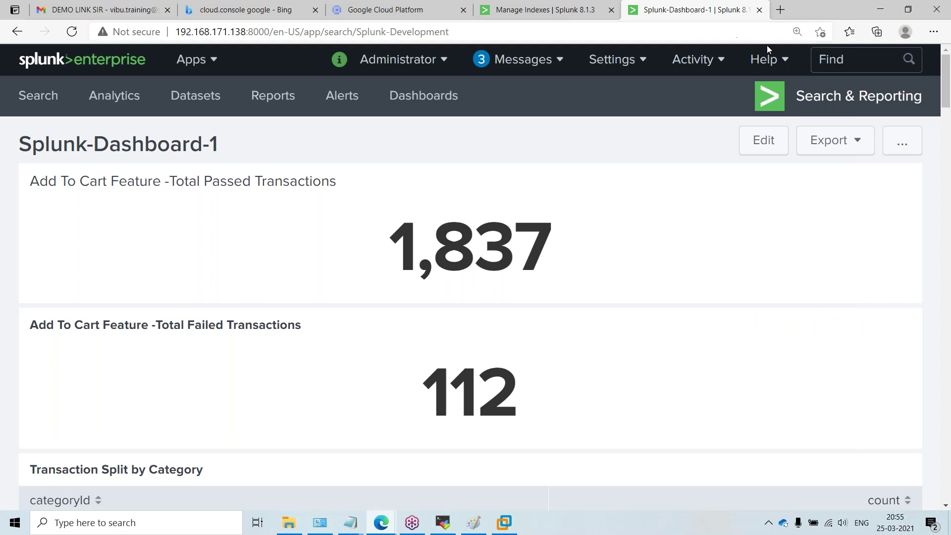
{"action": "mouse_move", "coordinate": [608, 227]}
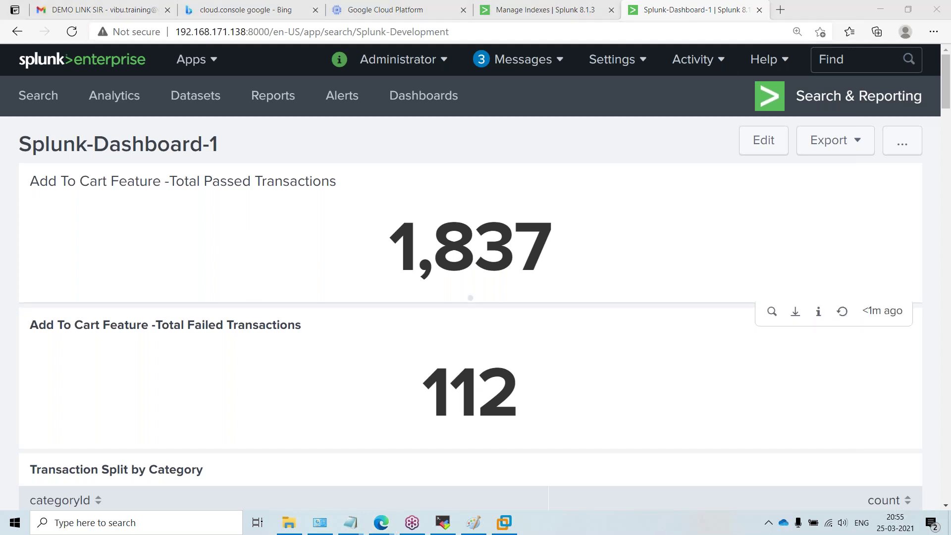
{"action": "scroll", "coordinate": [344, 197], "scroll_direction": "down", "scroll_amount": 7}
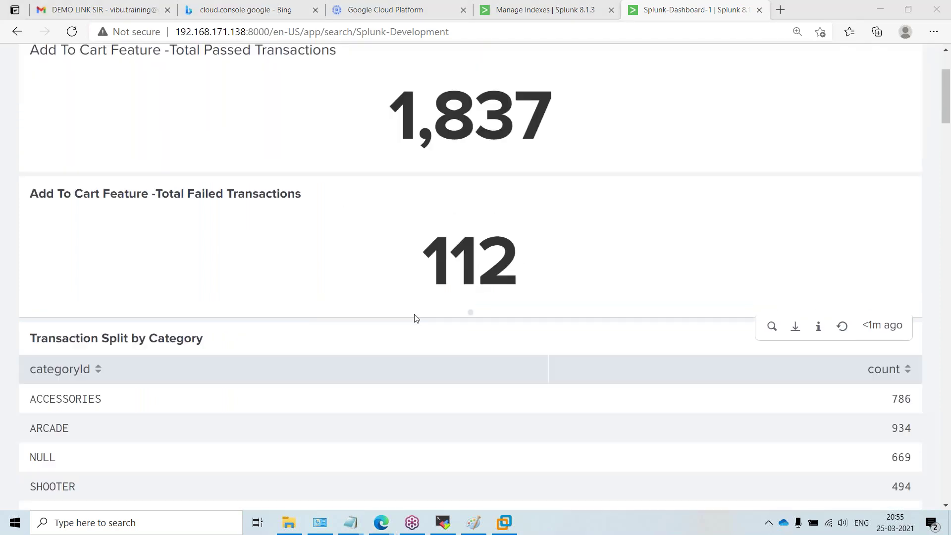
{"action": "scroll", "coordinate": [331, 361], "scroll_direction": "down", "scroll_amount": 11}
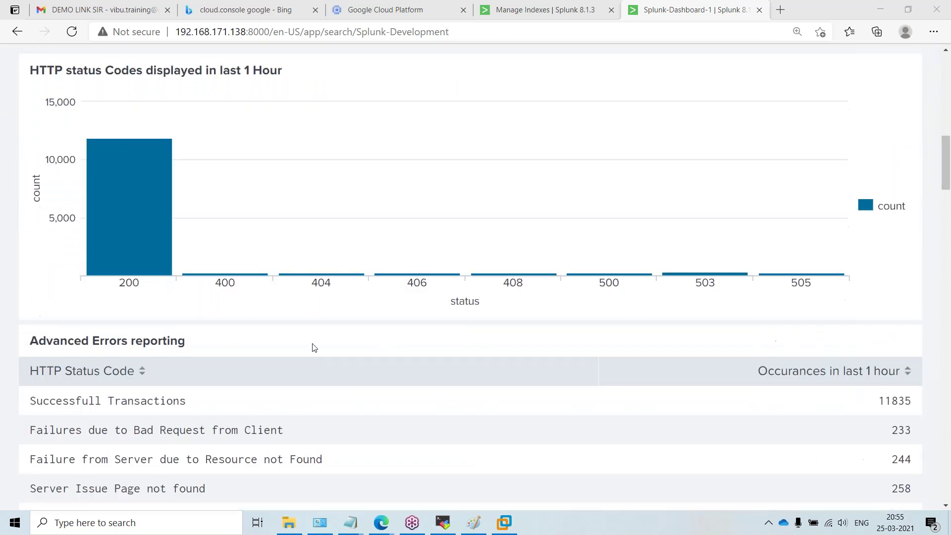
{"action": "scroll", "coordinate": [304, 350], "scroll_direction": "down", "scroll_amount": 5}
{"action": "scroll", "coordinate": [255, 308], "scroll_direction": "up", "scroll_amount": 15}
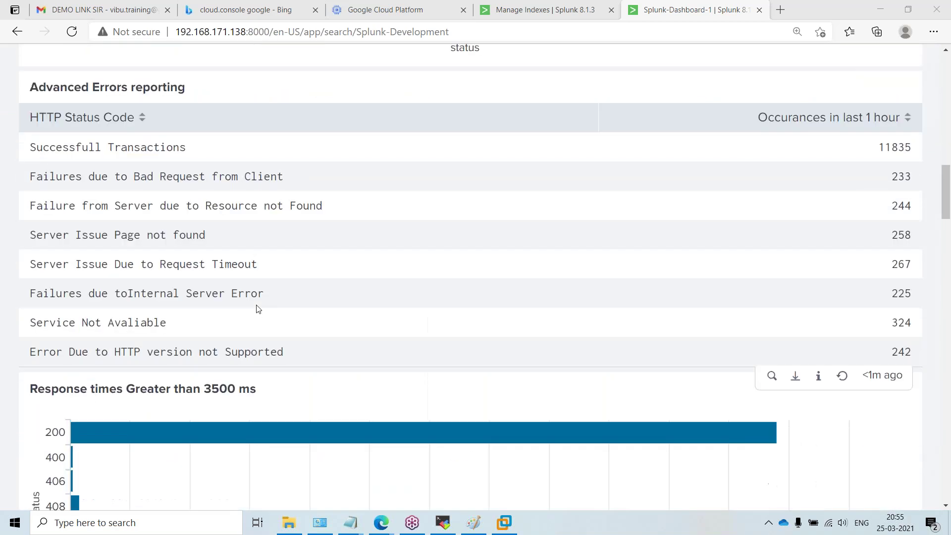
{"action": "scroll", "coordinate": [253, 297], "scroll_direction": "up", "scroll_amount": 3}
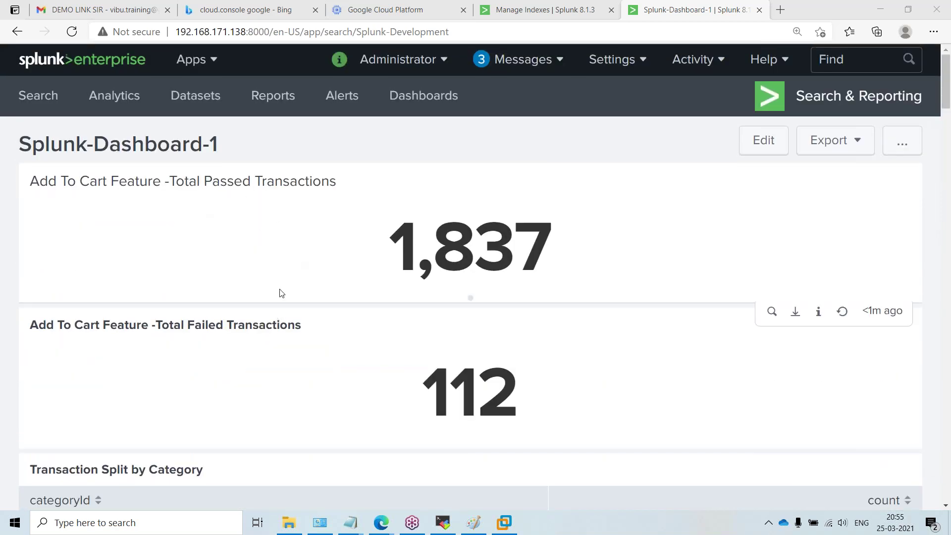
{"action": "scroll", "coordinate": [278, 294], "scroll_direction": "down", "scroll_amount": 1}
{"action": "scroll", "coordinate": [272, 324], "scroll_direction": "down", "scroll_amount": 7}
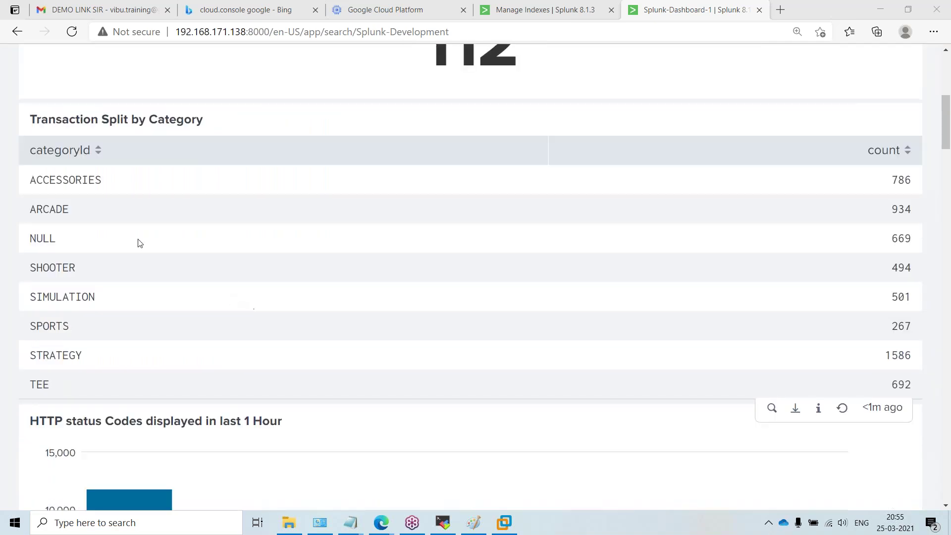
{"action": "scroll", "coordinate": [169, 277], "scroll_direction": "down", "scroll_amount": 7}
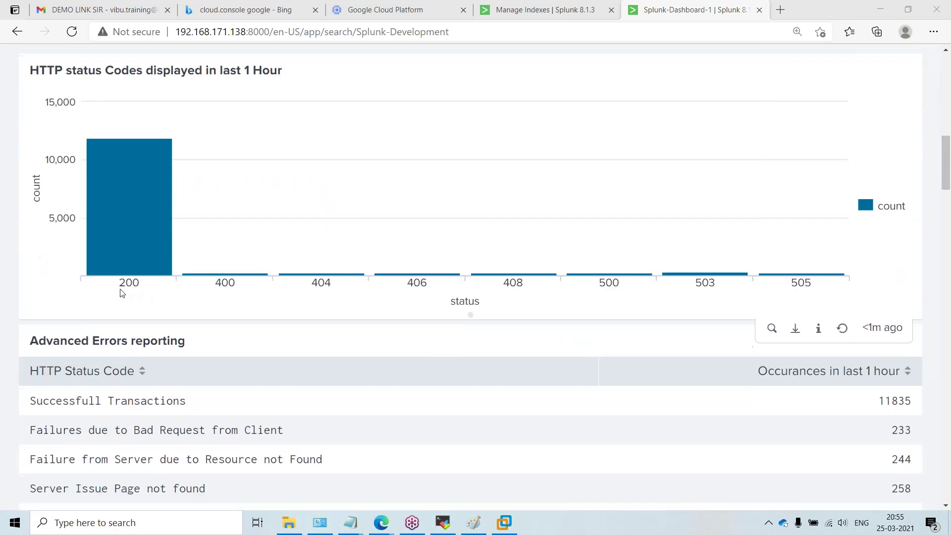
{"action": "scroll", "coordinate": [192, 233], "scroll_direction": "up", "scroll_amount": 3}
{"action": "scroll", "coordinate": [304, 344], "scroll_direction": "down", "scroll_amount": 4}
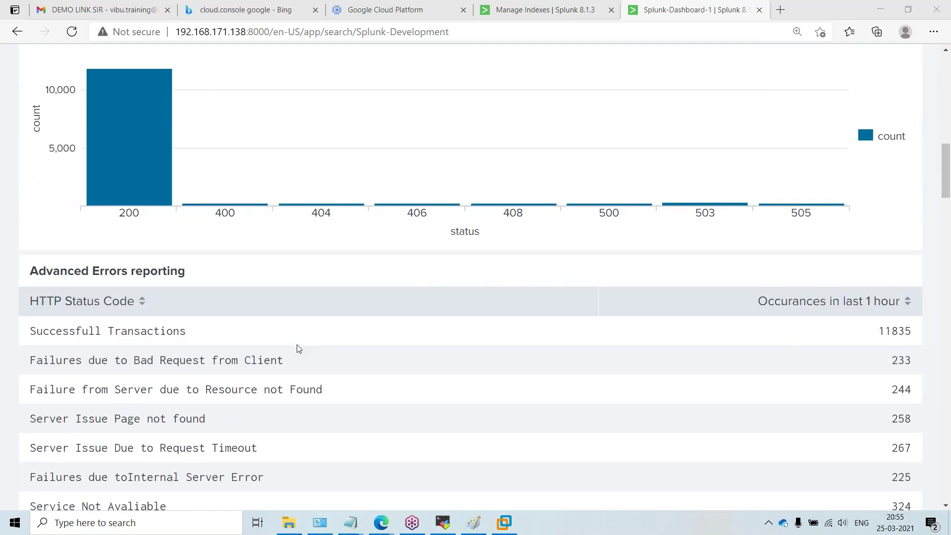
{"action": "scroll", "coordinate": [221, 230], "scroll_direction": "up", "scroll_amount": 4}
{"action": "scroll", "coordinate": [244, 249], "scroll_direction": "down", "scroll_amount": 6}
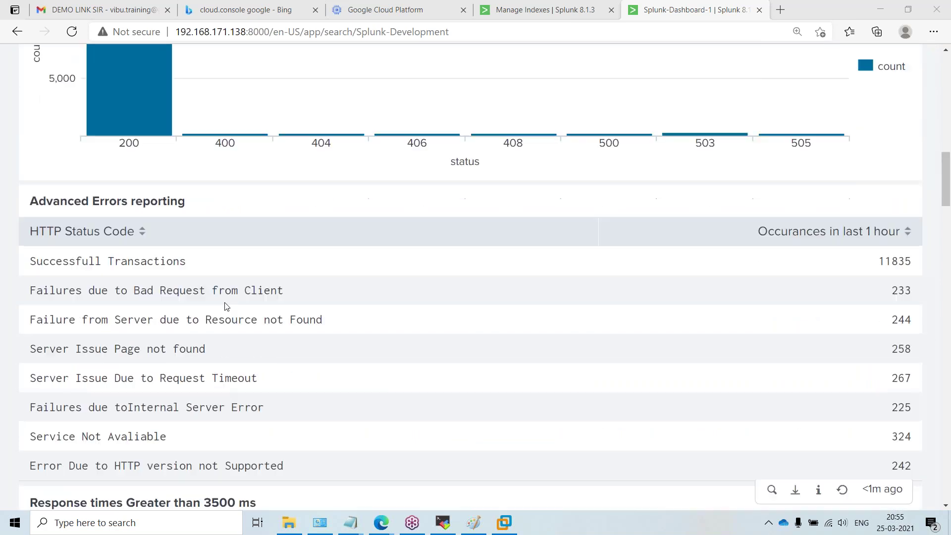
{"action": "scroll", "coordinate": [224, 308], "scroll_direction": "down", "scroll_amount": 10}
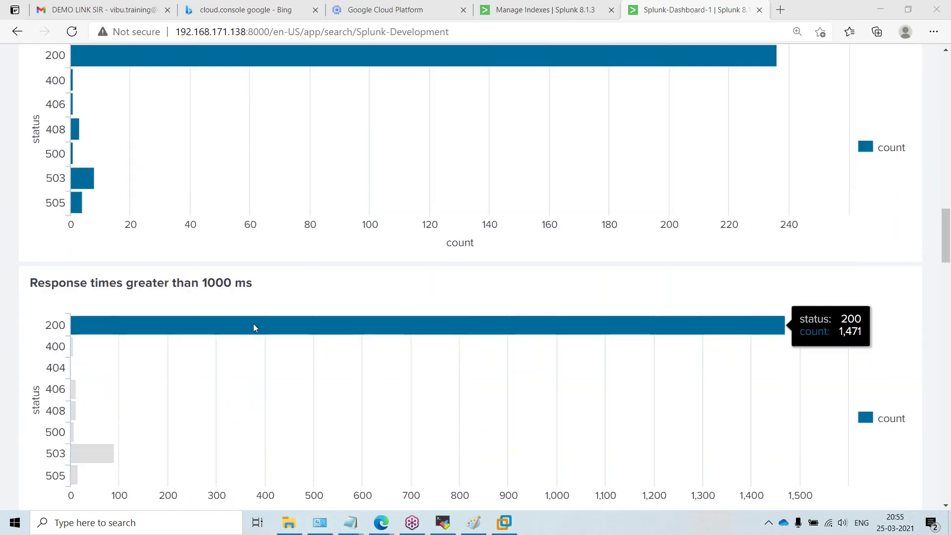
{"action": "scroll", "coordinate": [255, 329], "scroll_direction": "down", "scroll_amount": 11}
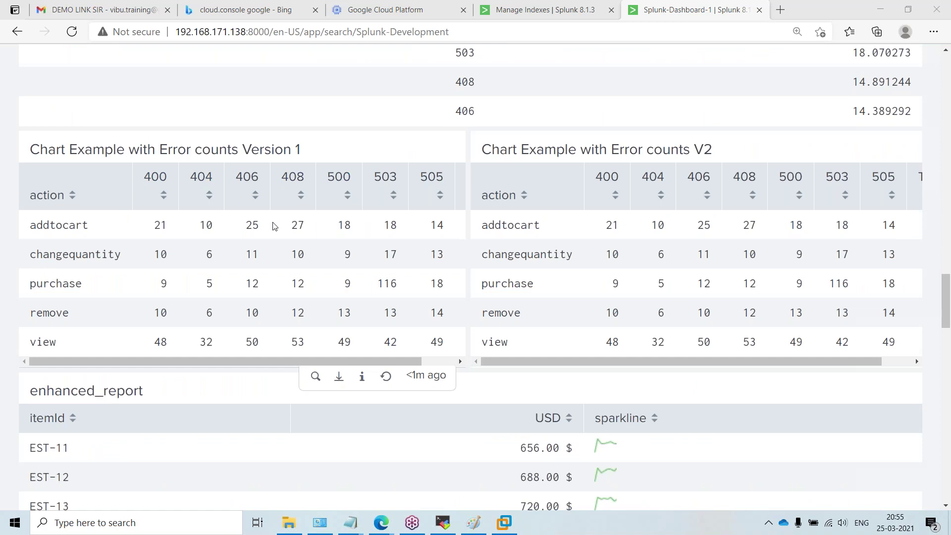
{"action": "scroll", "coordinate": [614, 326], "scroll_direction": "down", "scroll_amount": 6}
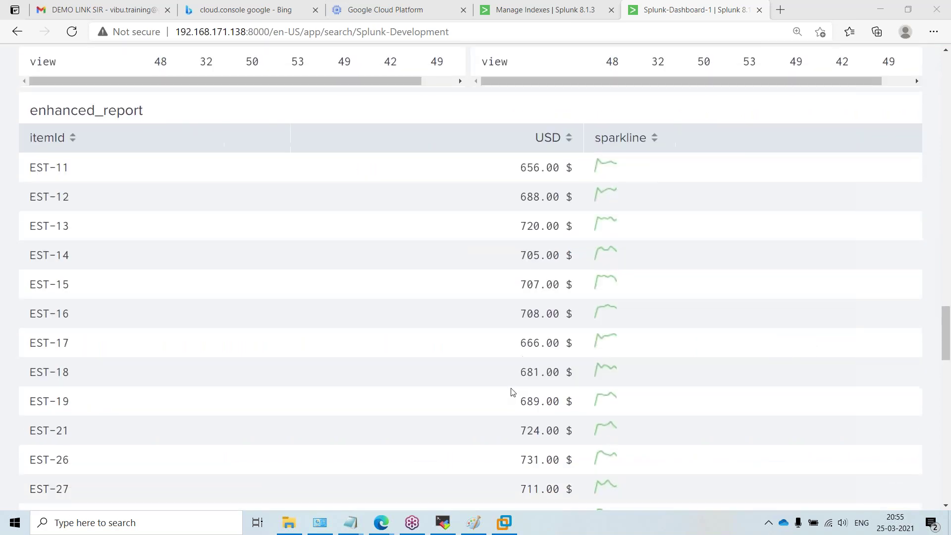
{"action": "scroll", "coordinate": [511, 391], "scroll_direction": "down", "scroll_amount": 20}
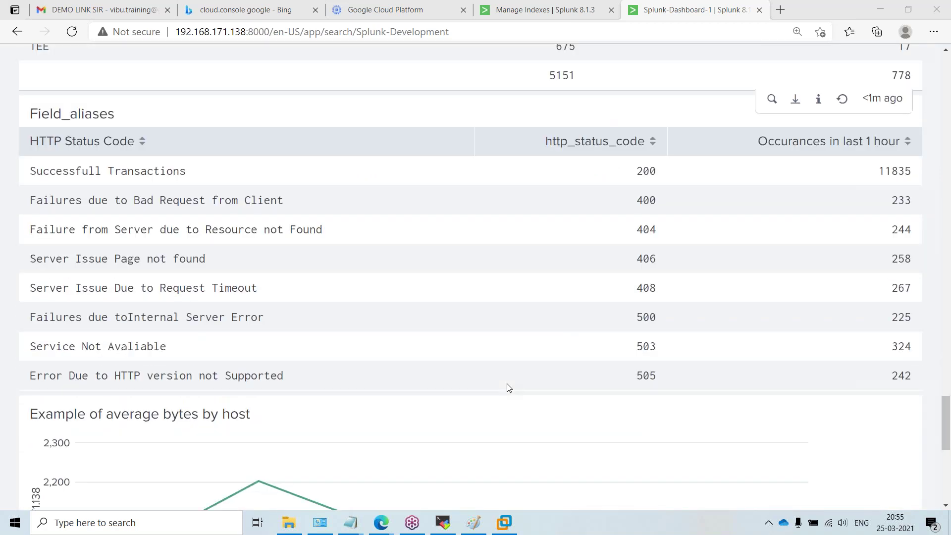
{"action": "scroll", "coordinate": [505, 392], "scroll_direction": "down", "scroll_amount": 1}
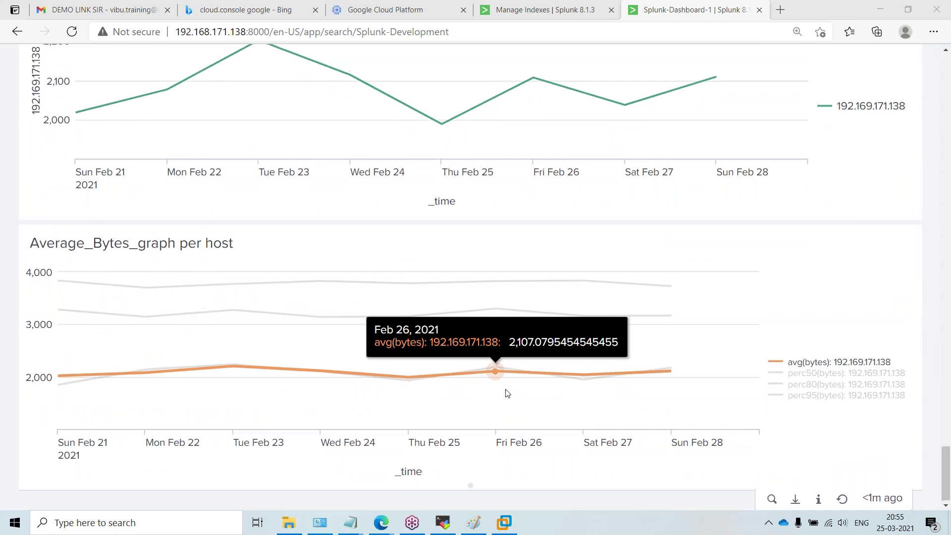
{"action": "scroll", "coordinate": [507, 393], "scroll_direction": "up", "scroll_amount": 3}
{"action": "scroll", "coordinate": [507, 393], "scroll_direction": "up", "scroll_amount": 20}
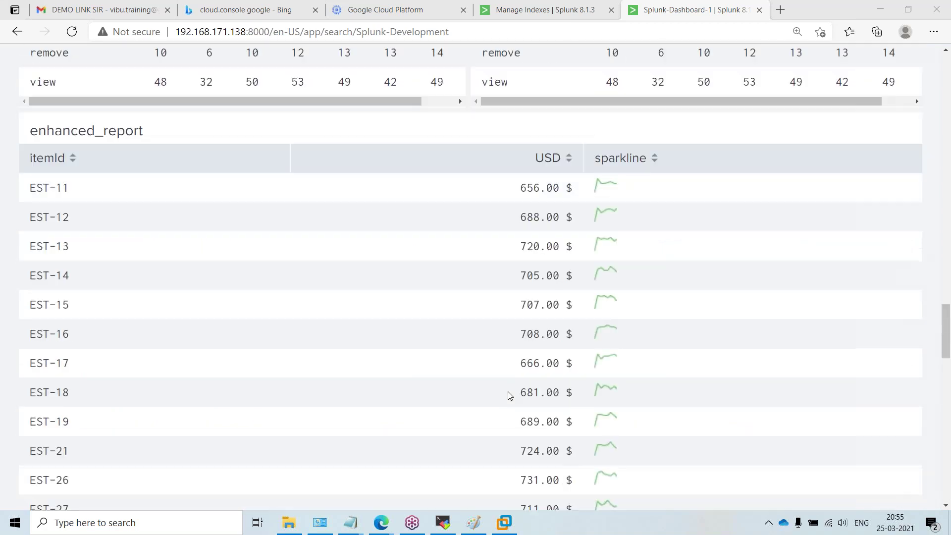
{"action": "scroll", "coordinate": [510, 398], "scroll_direction": "up", "scroll_amount": 20}
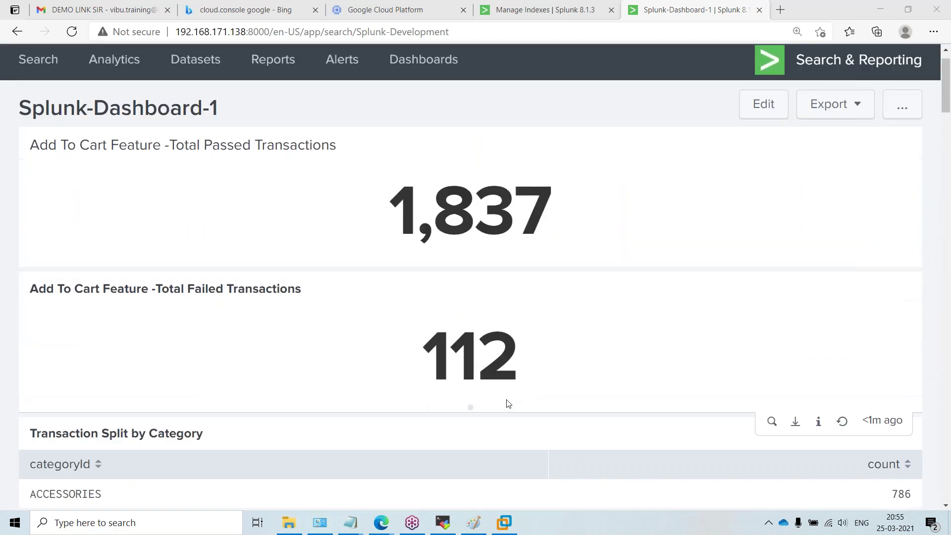
{"action": "scroll", "coordinate": [486, 312], "scroll_direction": "down", "scroll_amount": 1}
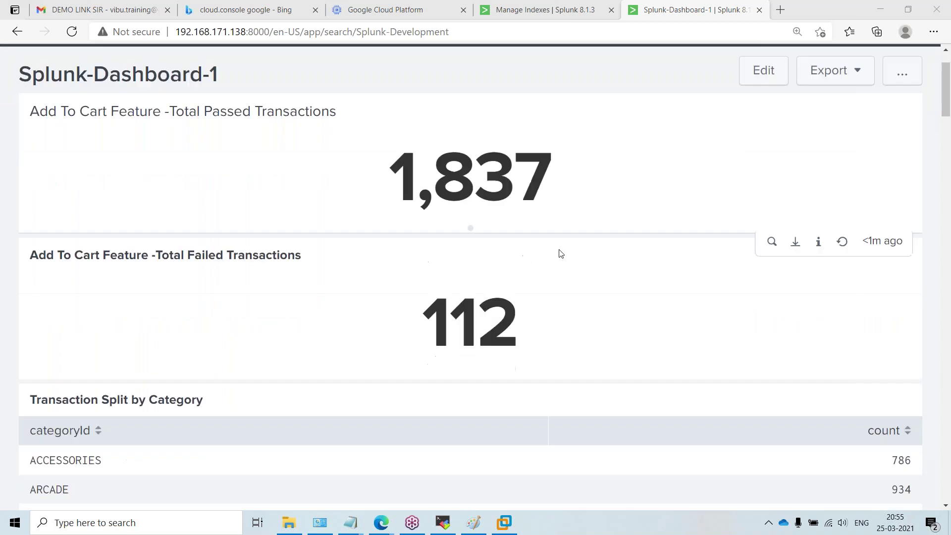
{"action": "scroll", "coordinate": [484, 250], "scroll_direction": "down", "scroll_amount": 8}
{"action": "scroll", "coordinate": [485, 262], "scroll_direction": "up", "scroll_amount": 2}
{"action": "scroll", "coordinate": [483, 278], "scroll_direction": "up", "scroll_amount": 12}
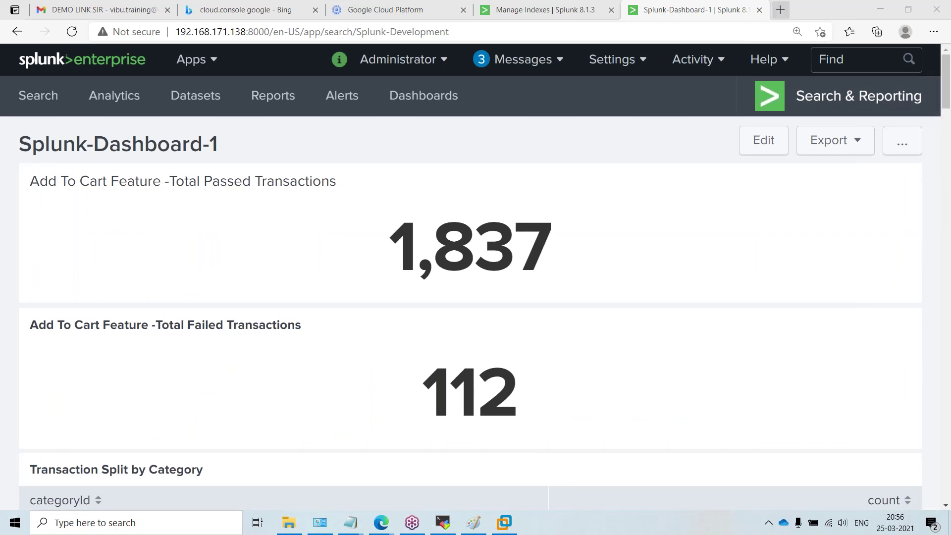
{"action": "left_click", "coordinate": [568, 11]}
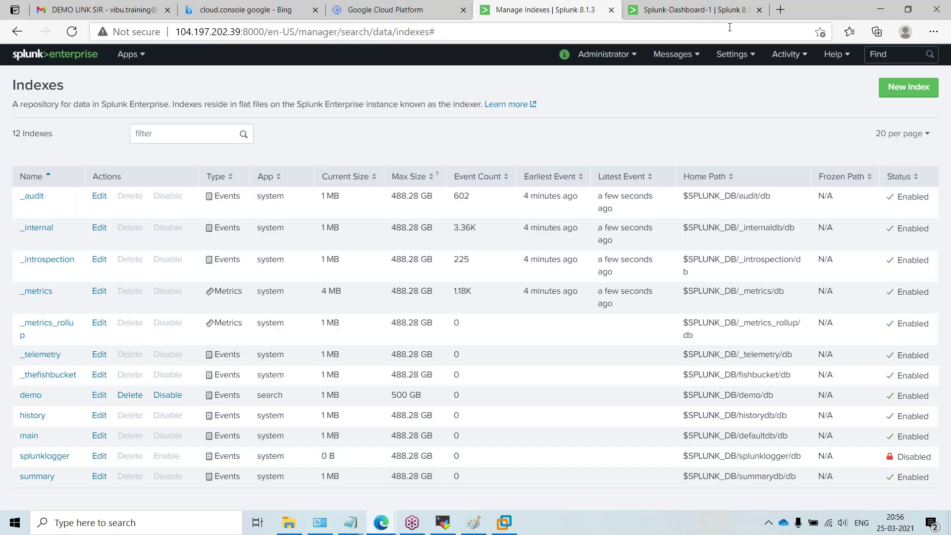
{"action": "left_click", "coordinate": [690, 10]}
{"action": "scroll", "coordinate": [375, 321], "scroll_direction": "down", "scroll_amount": 3}
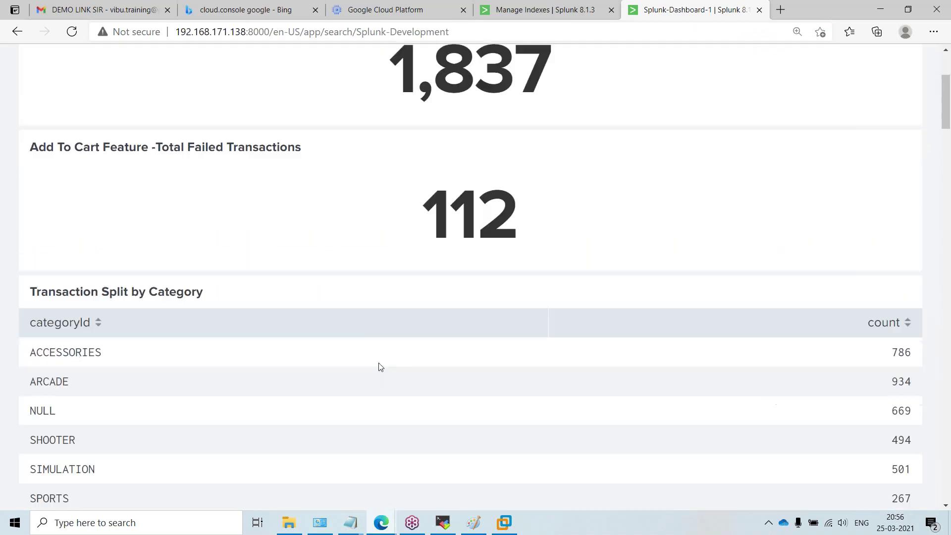
{"action": "scroll", "coordinate": [379, 365], "scroll_direction": "up", "scroll_amount": 4}
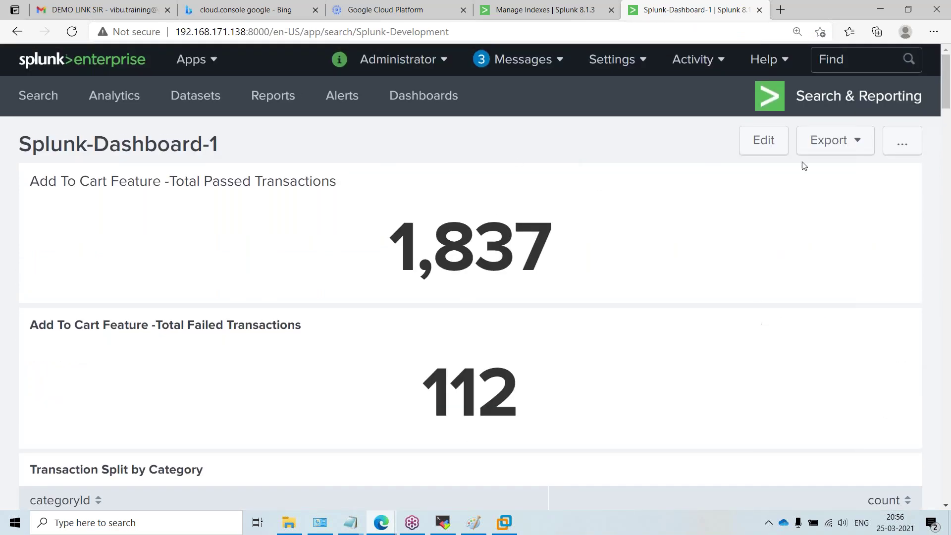
Step: Return to the Manage Indexes tab listing all 12 Splunk indexes, including the 500 GB demo index
{"action": "left_click", "coordinate": [570, 11]}
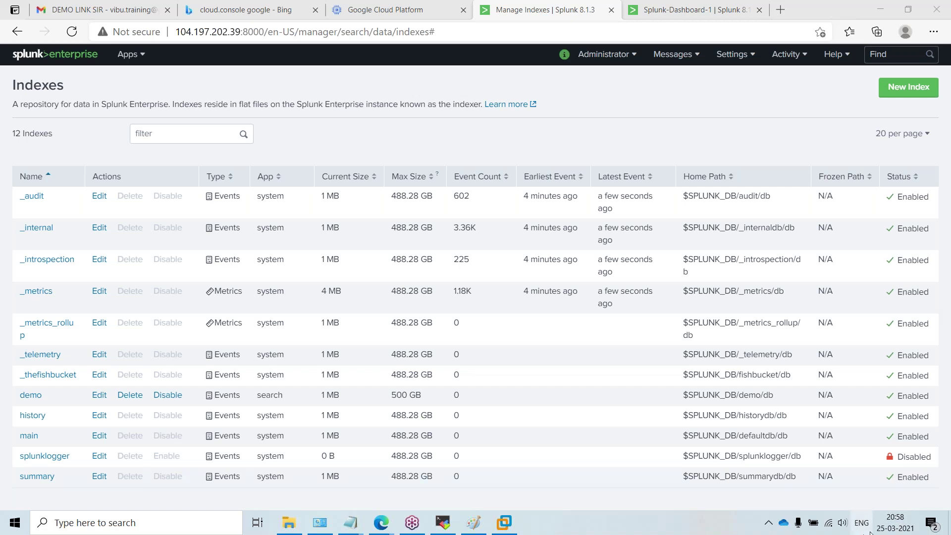
{"action": "left_click", "coordinate": [443, 523]}
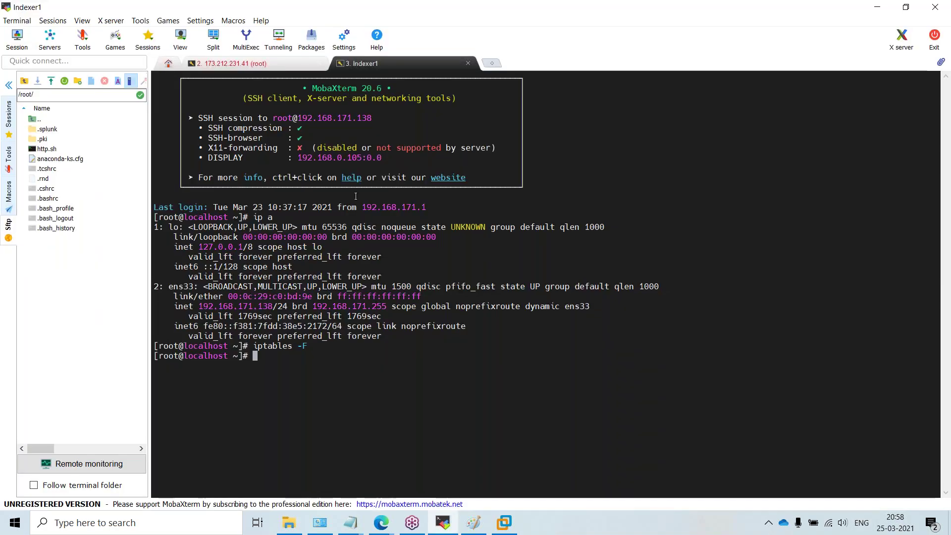
{"action": "left_click", "coordinate": [444, 523]}
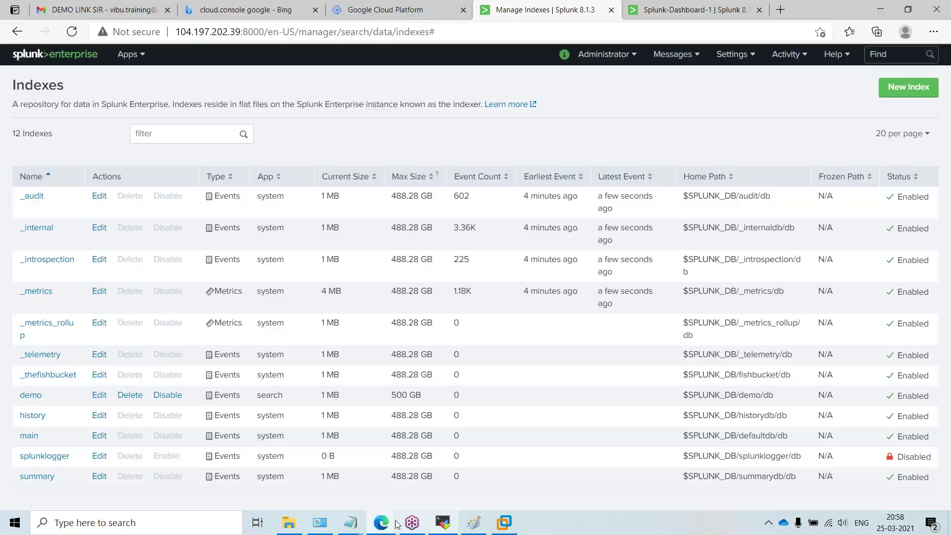
{"action": "mouse_move", "coordinate": [381, 523]}
{"action": "left_click", "coordinate": [414, 478]}
{"action": "scroll", "coordinate": [412, 272], "scroll_direction": "up", "scroll_amount": 20}
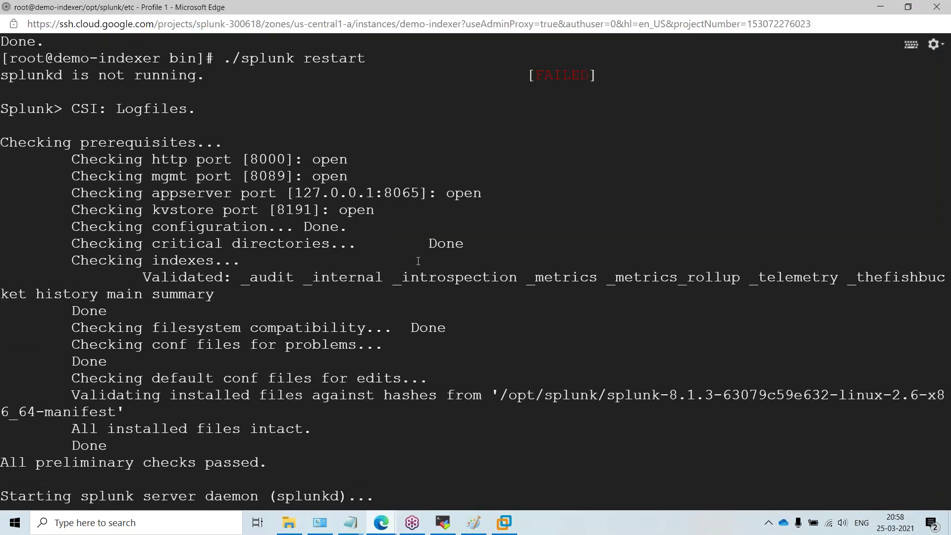
{"action": "scroll", "coordinate": [417, 271], "scroll_direction": "up", "scroll_amount": 20}
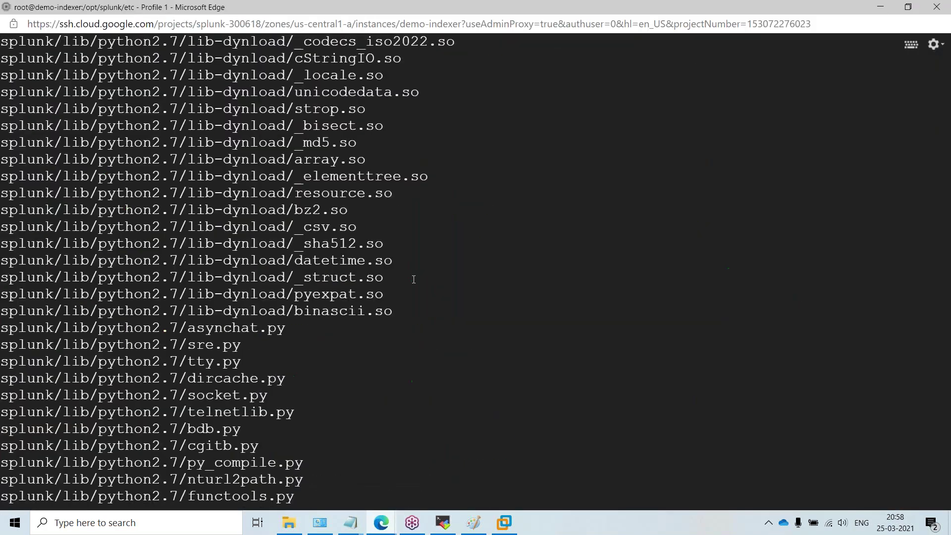
{"action": "scroll", "coordinate": [409, 328], "scroll_direction": "down", "scroll_amount": 3}
{"action": "scroll", "coordinate": [409, 328], "scroll_direction": "down", "scroll_amount": 20}
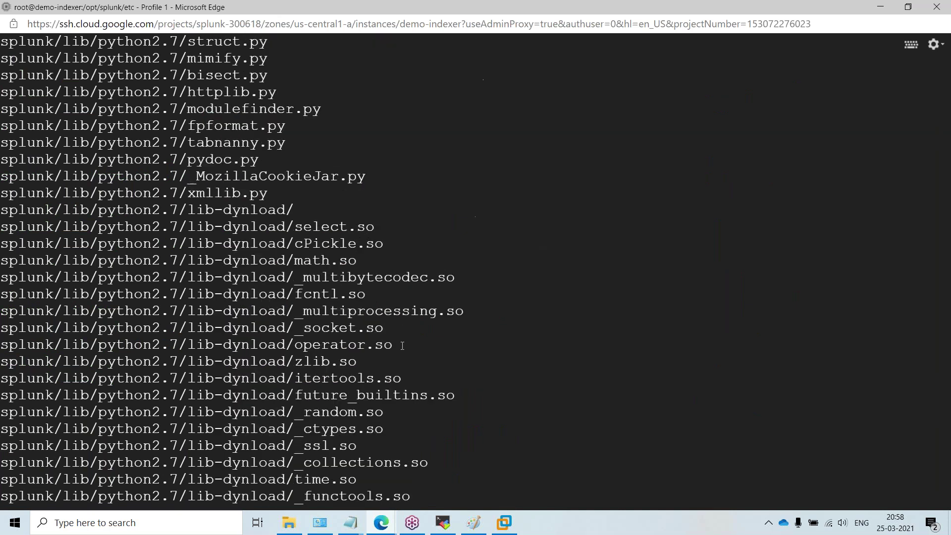
{"action": "scroll", "coordinate": [393, 367], "scroll_direction": "down", "scroll_amount": 2}
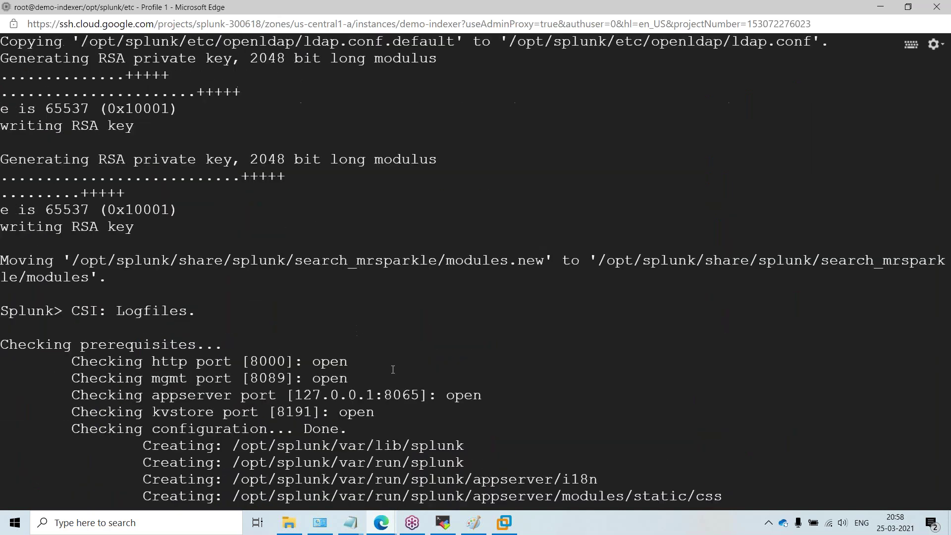
{"action": "scroll", "coordinate": [393, 369], "scroll_direction": "down", "scroll_amount": 20}
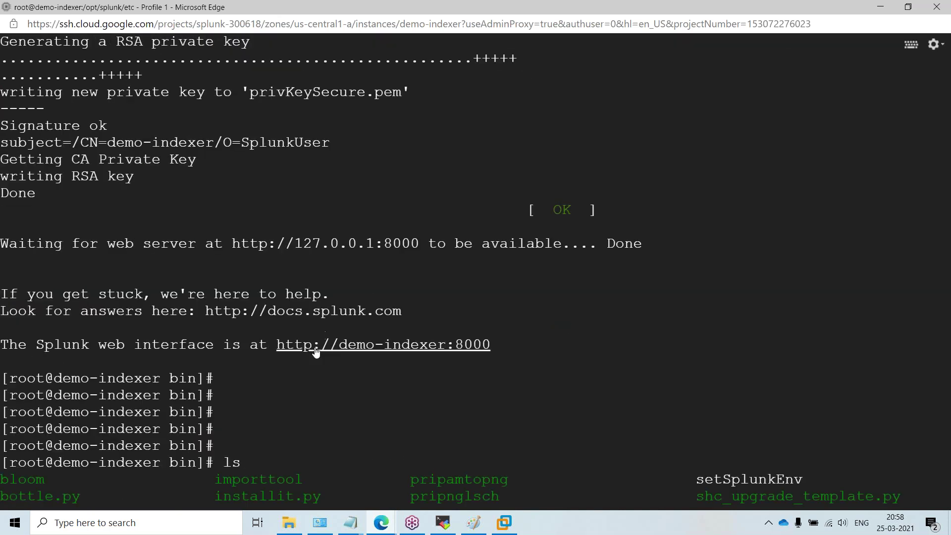
{"action": "left_click_drag", "start_coordinate": [339, 350], "coordinate": [446, 350]}
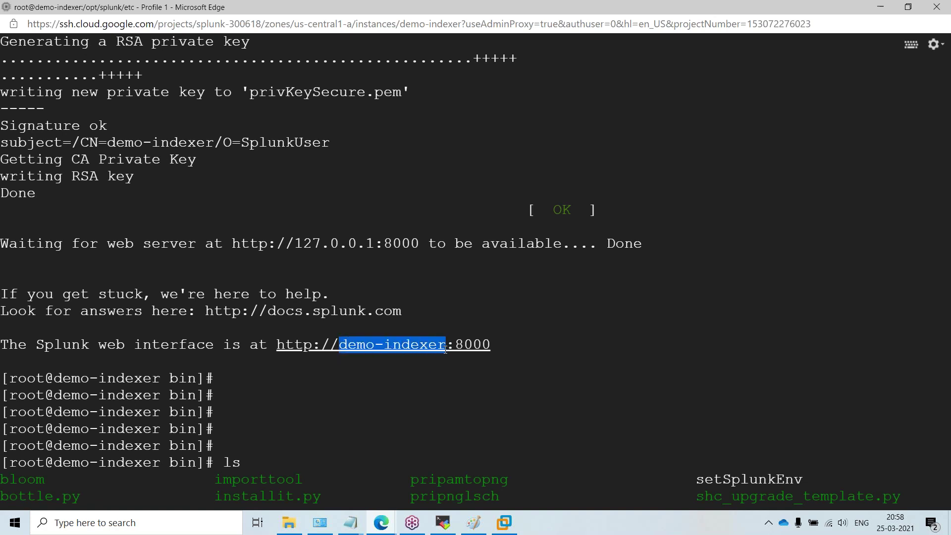
Step: Try loading Splunk at demo-indexer:8000, then at 127.0.0.1:8000, and close the failed tab
{"action": "left_click", "coordinate": [446, 350]}
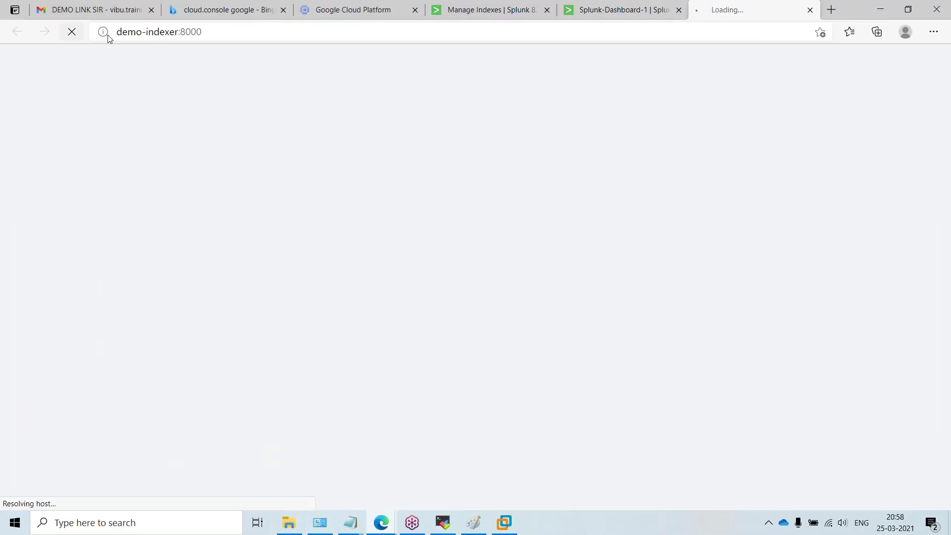
{"action": "left_click_drag", "start_coordinate": [181, 31], "coordinate": [102, 14]}
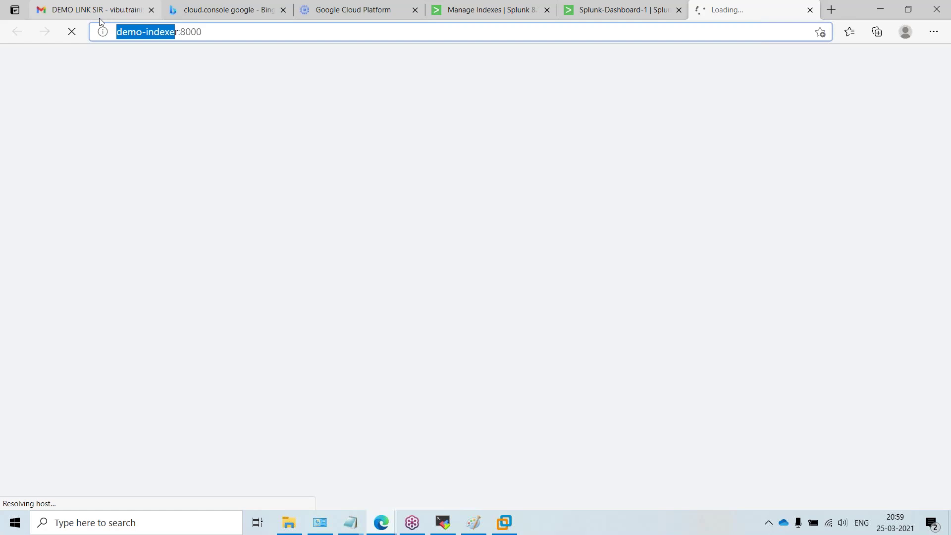
{"action": "type", "text": "127."}
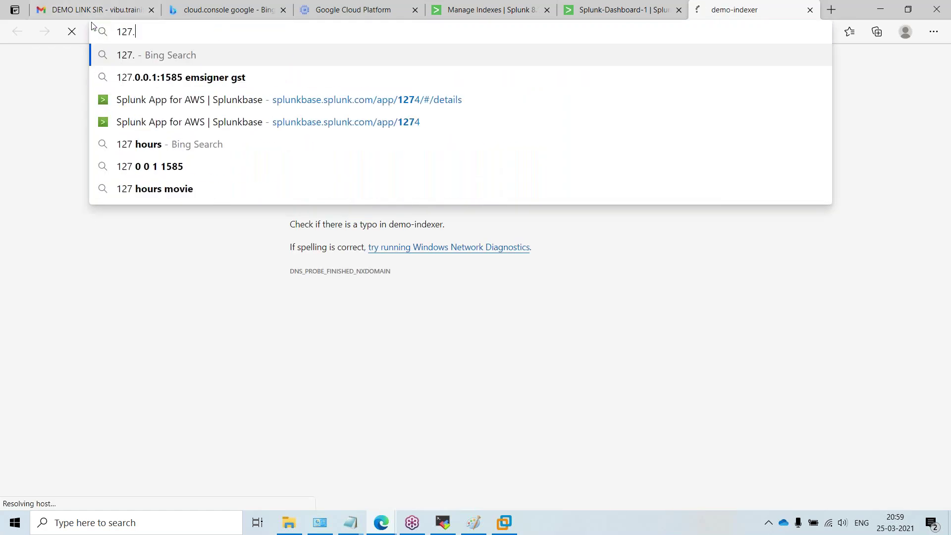
{"action": "type", "text": "0.0.1"}
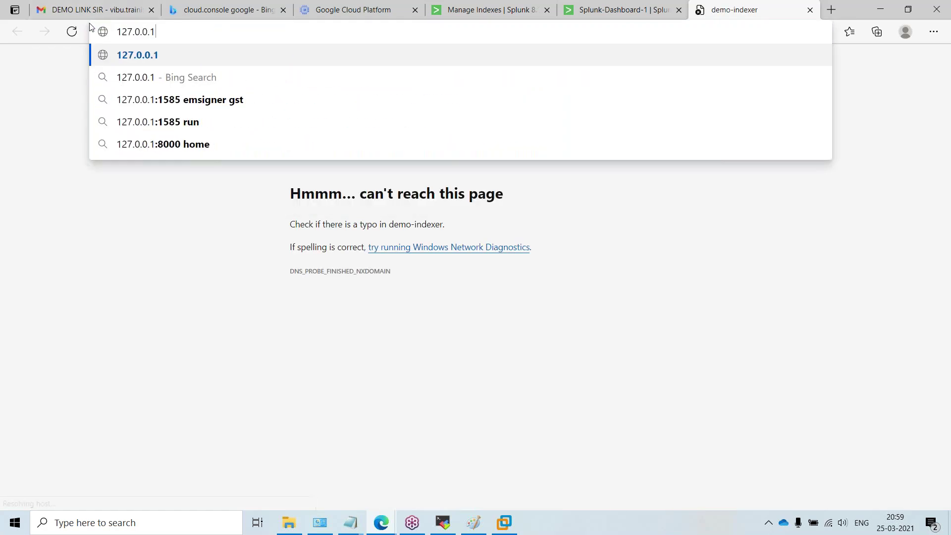
{"action": "type", "text": ":8000"}
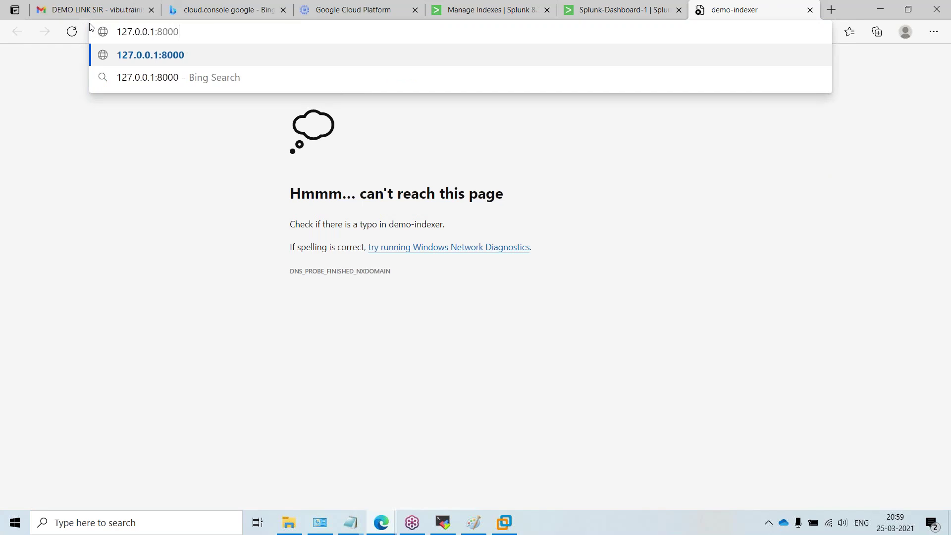
{"action": "key", "text": "Return"}
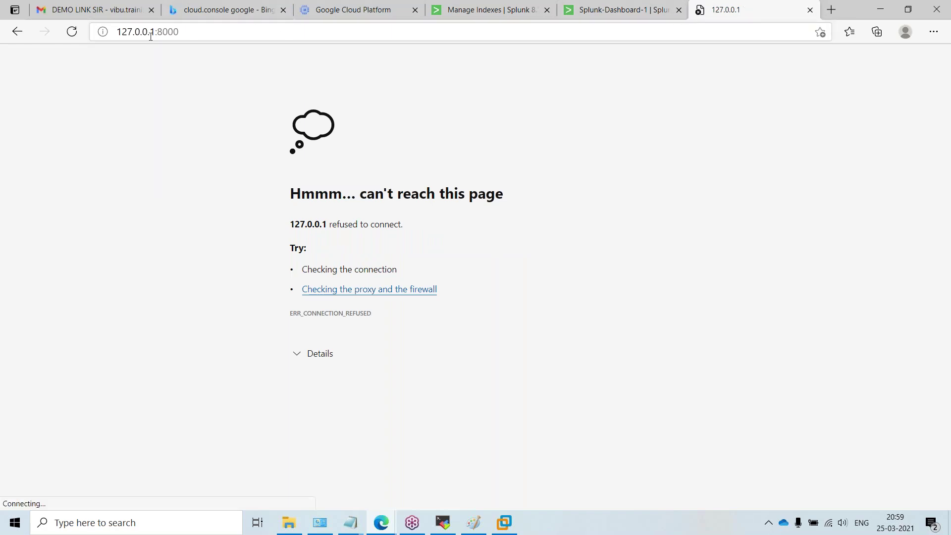
{"action": "left_click_drag", "start_coordinate": [152, 36], "coordinate": [117, 32]}
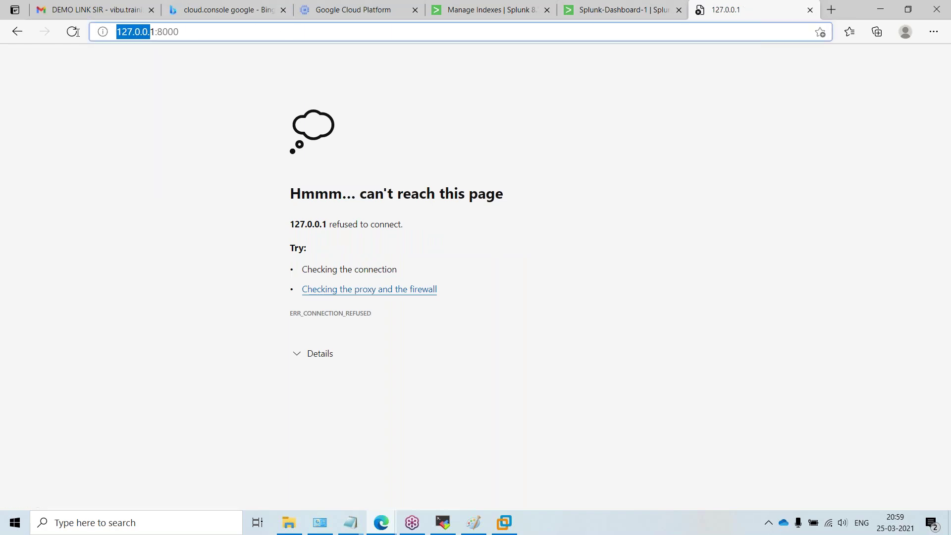
{"action": "left_click", "coordinate": [811, 10]}
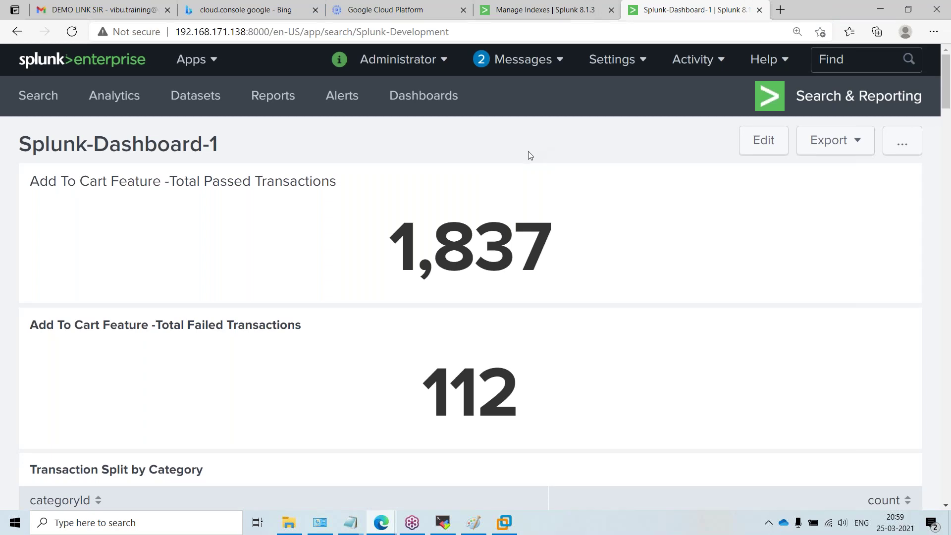
{"action": "left_click", "coordinate": [37, 522]}
{"action": "type", "text": "vir"}
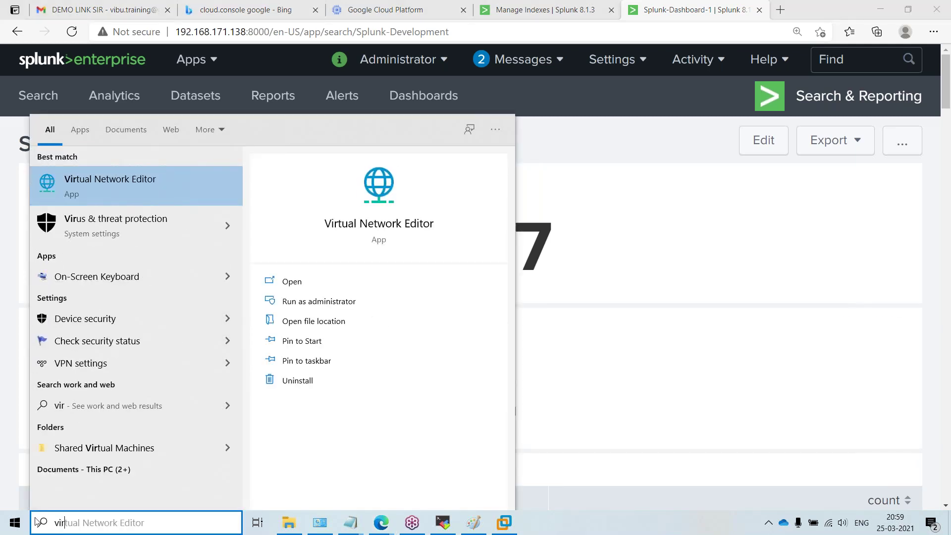
{"action": "key", "text": "BackSpace"}
{"action": "key", "text": "BackSpace"}
{"action": "key", "text": "BackSpace"}
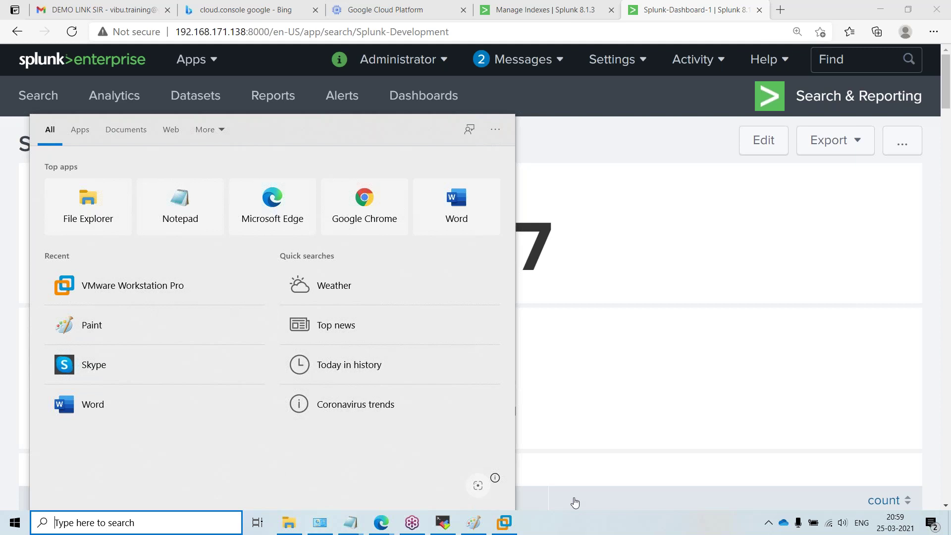
{"action": "left_click", "coordinate": [622, 483]}
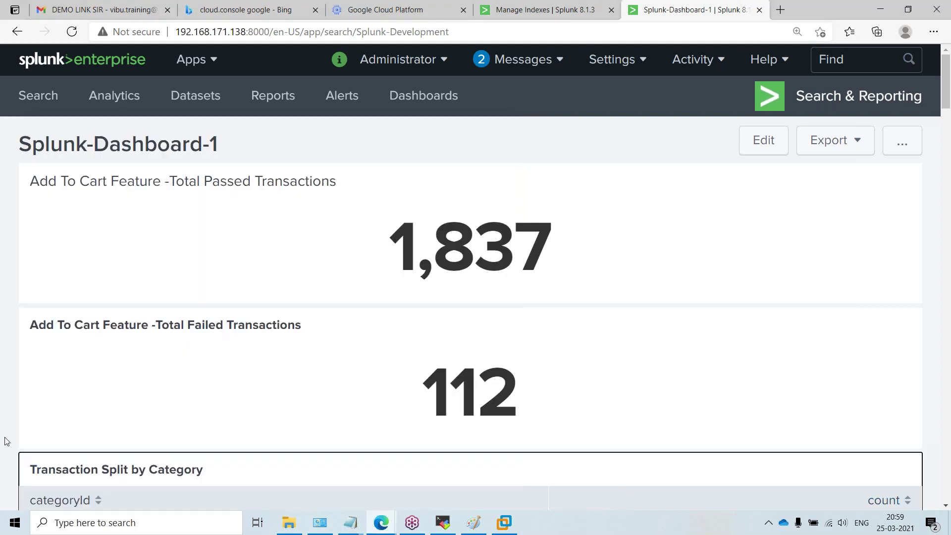
{"action": "left_click", "coordinate": [597, 512]}
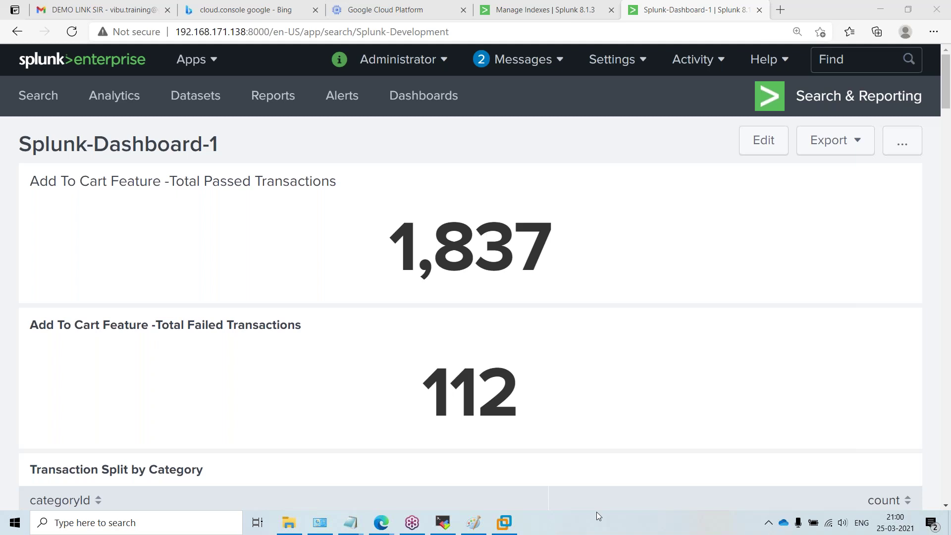
{"action": "mouse_move", "coordinate": [377, 526]}
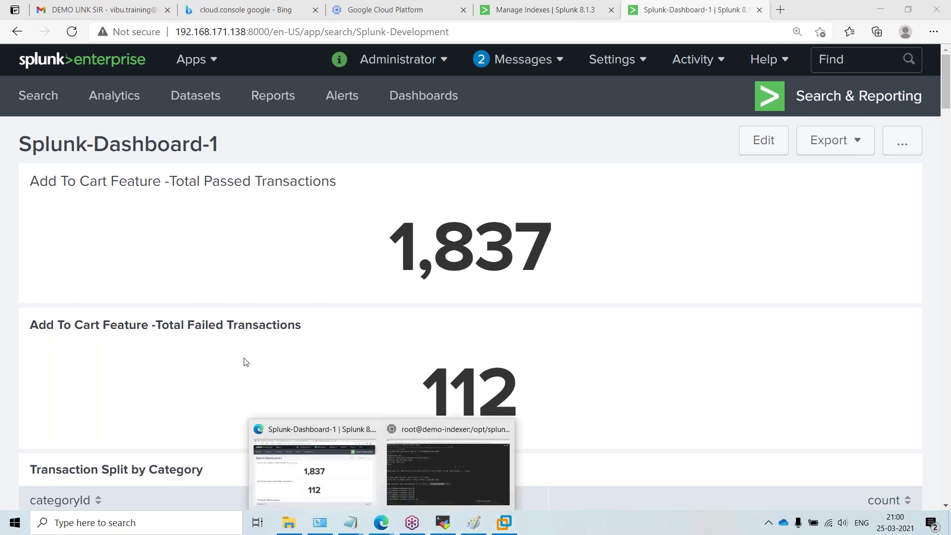
{"action": "left_click", "coordinate": [12, 293]}
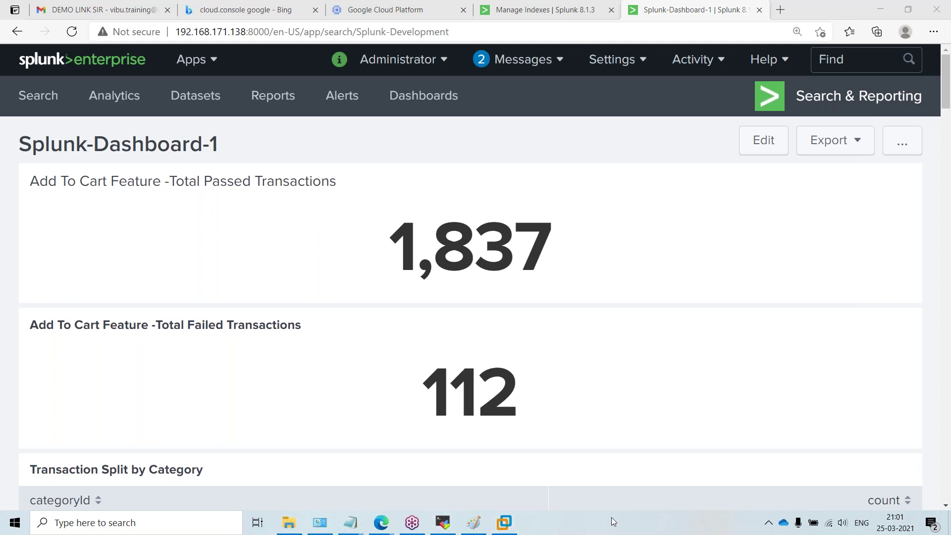
{"action": "left_click", "coordinate": [504, 522]}
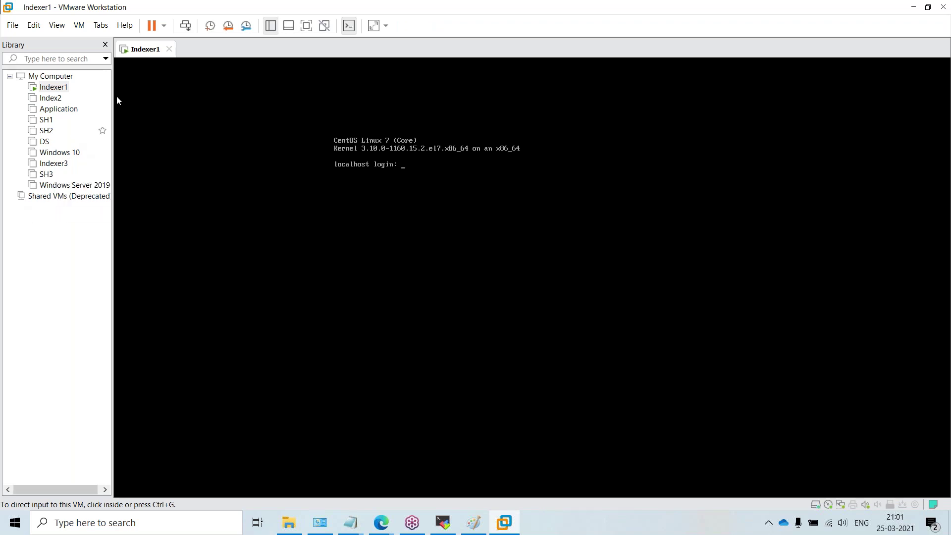
{"action": "right_click", "coordinate": [400, 7]}
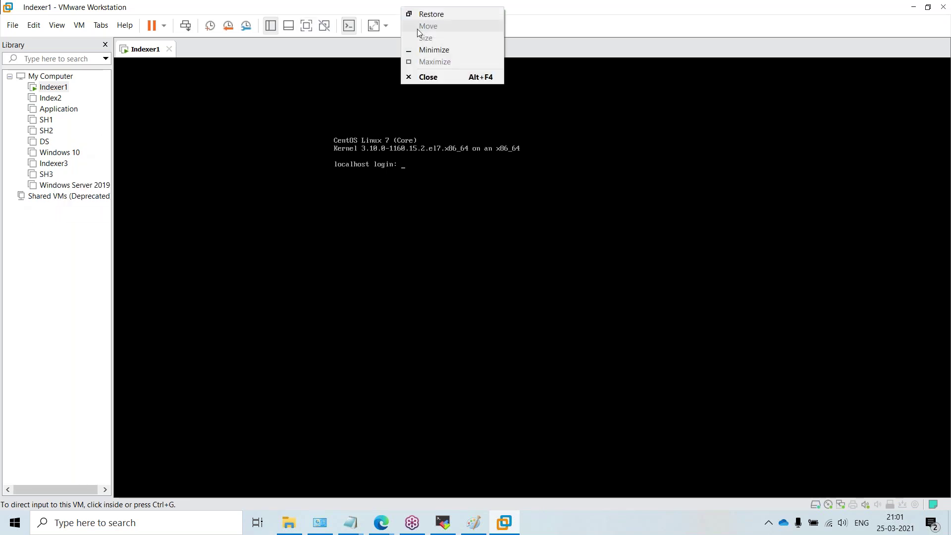
{"action": "left_click", "coordinate": [430, 50]}
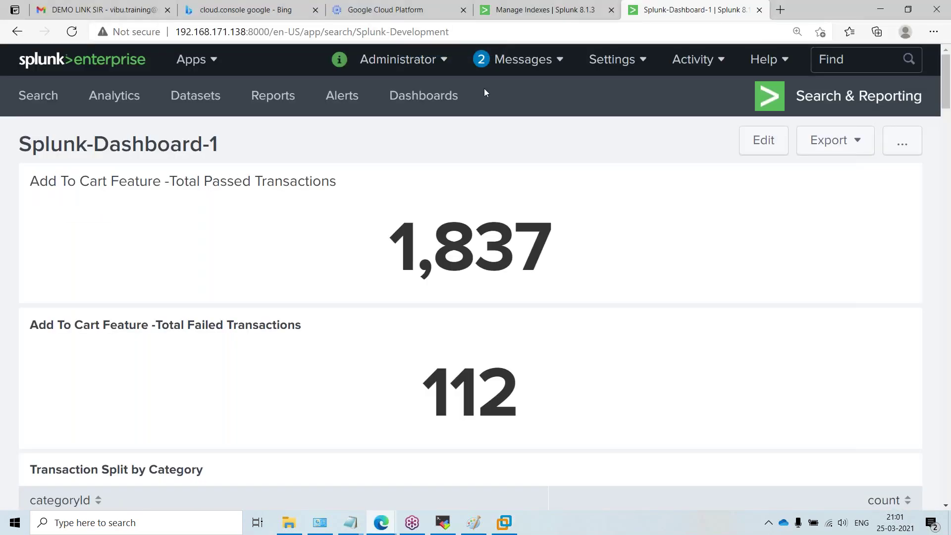
{"action": "left_click", "coordinate": [410, 11]}
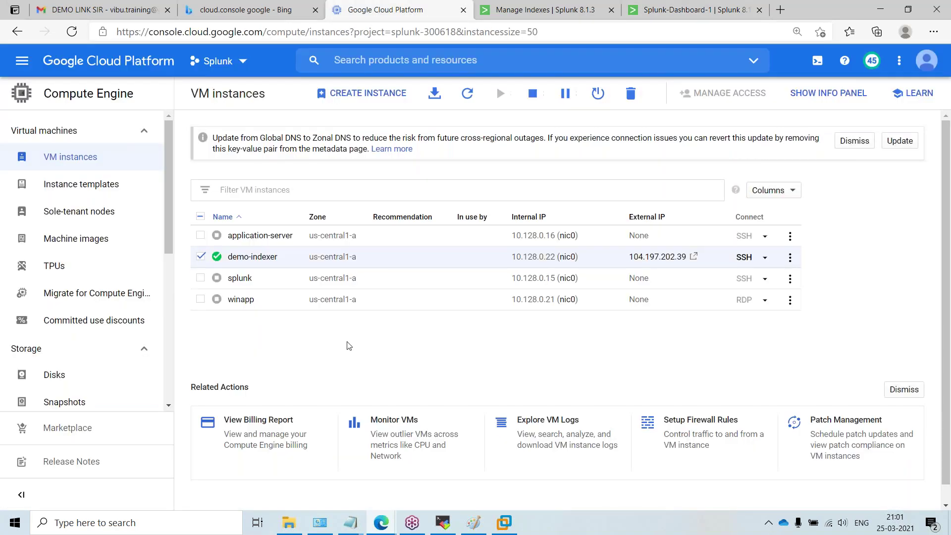
Step: Confirm stopping the demo-indexer VM instance, then switch to VMware Workstation's Indexer1 console
{"action": "left_click", "coordinate": [201, 257]}
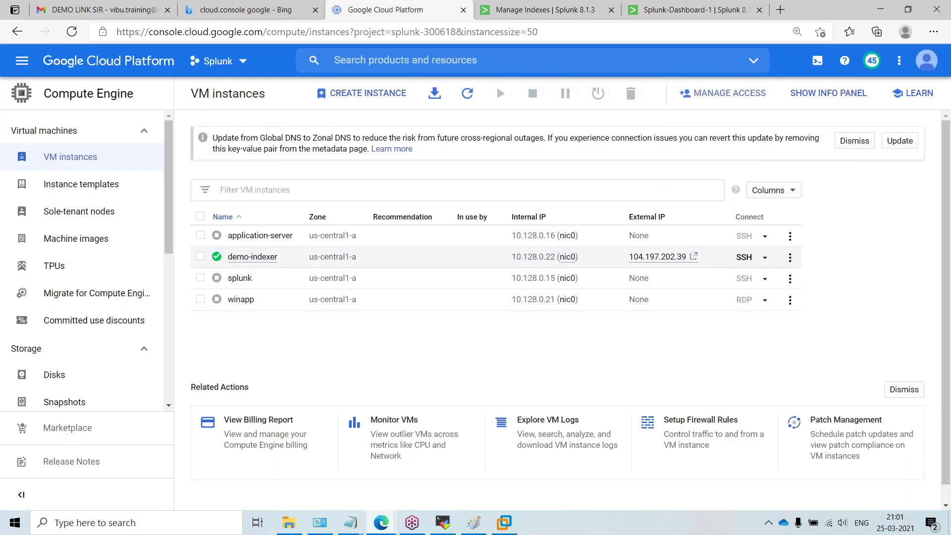
{"action": "left_click", "coordinate": [201, 257]}
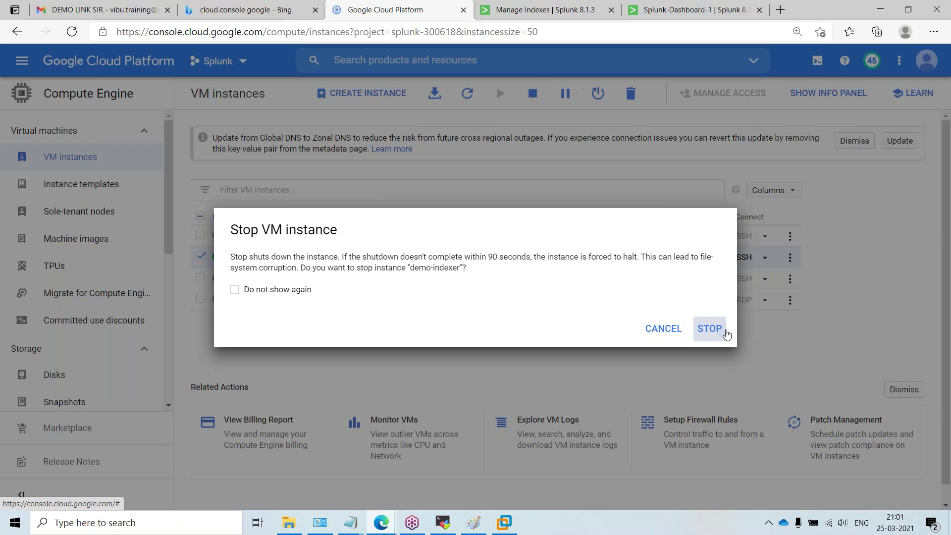
{"action": "left_click", "coordinate": [711, 329]}
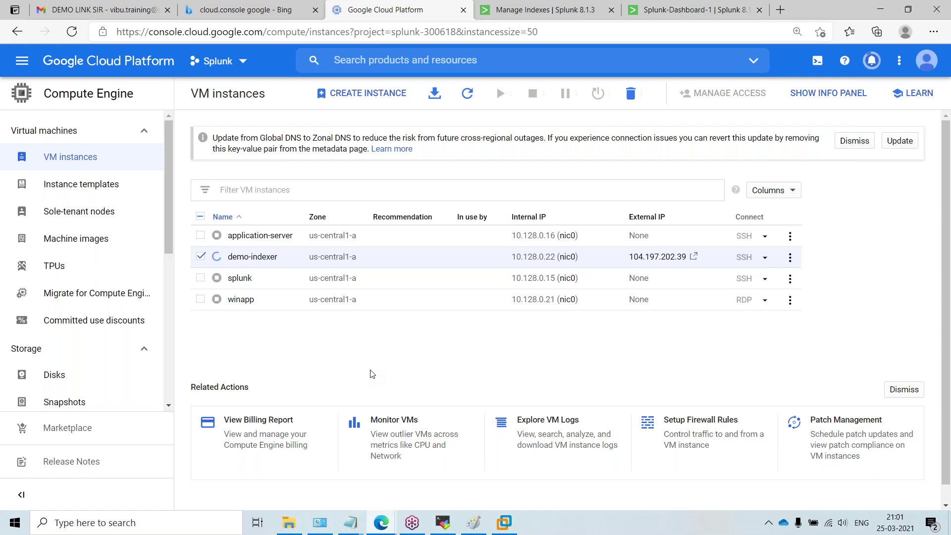
{"action": "left_click", "coordinate": [504, 523]}
Step: Open the powered-off SH2 machine's summary tab, then return to the Indexer1 terminal in MobaXterm
{"action": "key", "text": "ctrl+alt"}
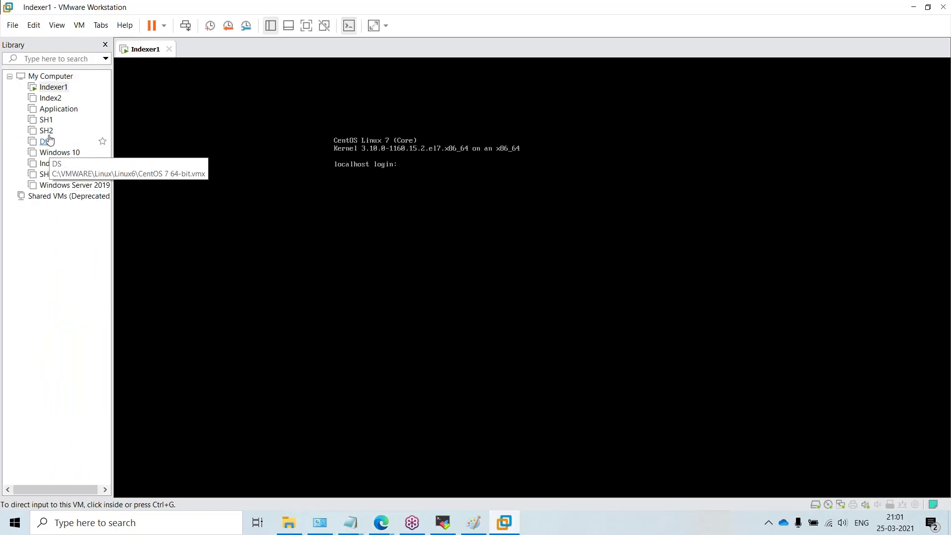
{"action": "left_click", "coordinate": [47, 131]}
{"action": "right_click", "coordinate": [51, 130]}
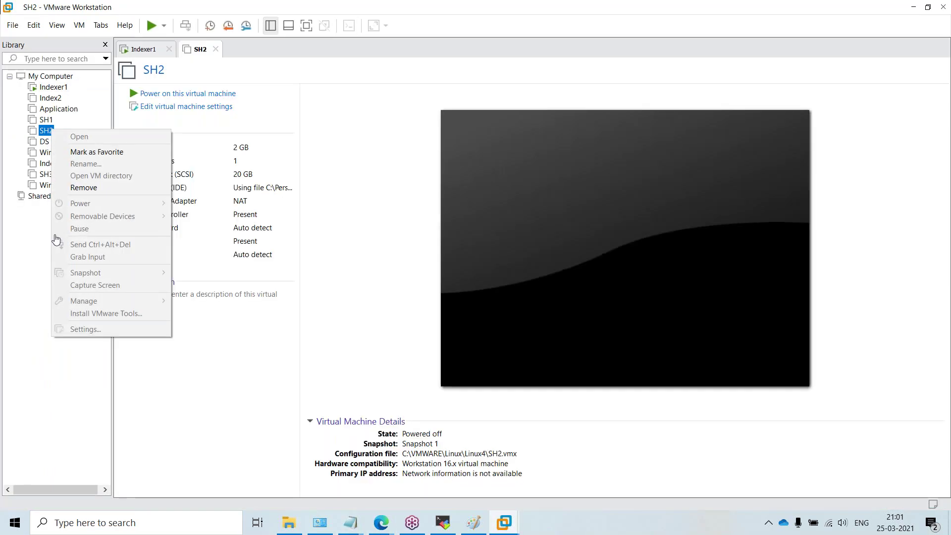
{"action": "left_click", "coordinate": [208, 350]}
{"action": "right_click", "coordinate": [47, 131]}
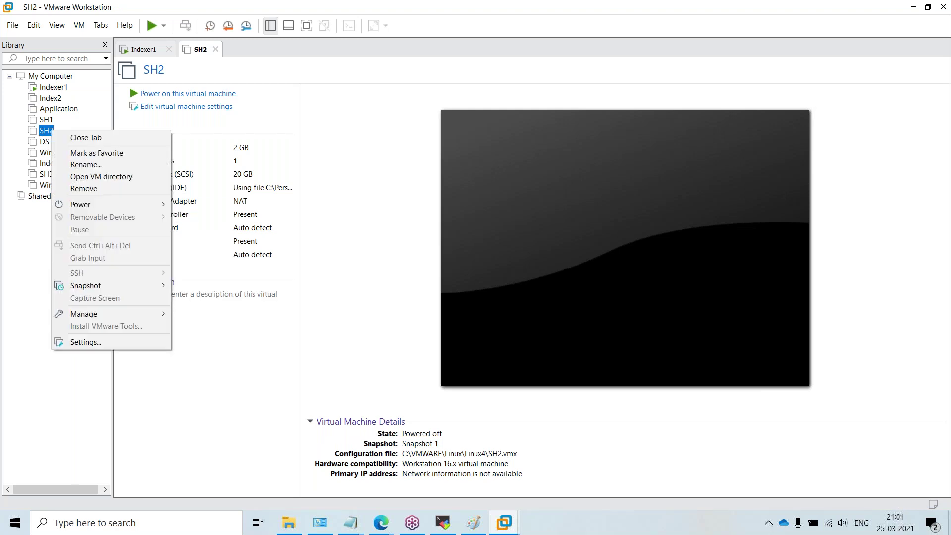
{"action": "left_click", "coordinate": [11, 28]}
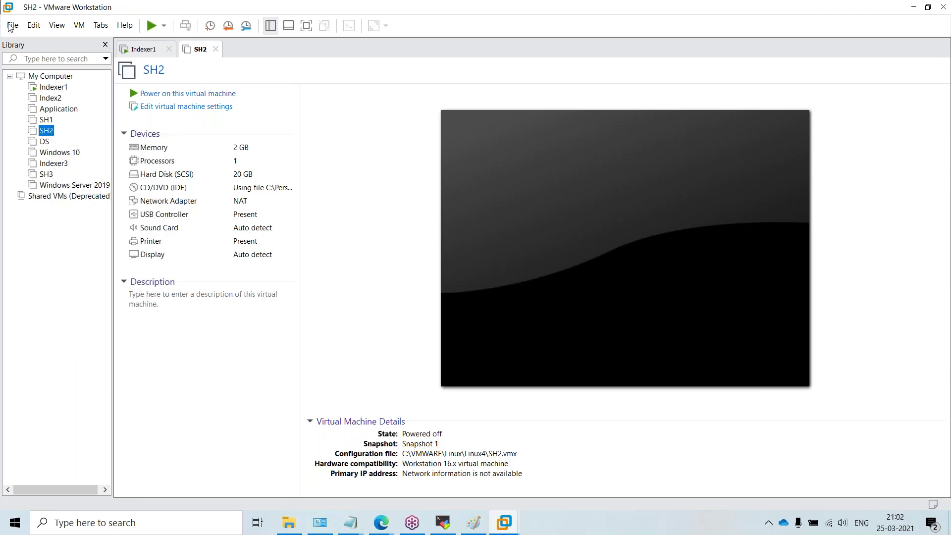
{"action": "left_click", "coordinate": [12, 25]}
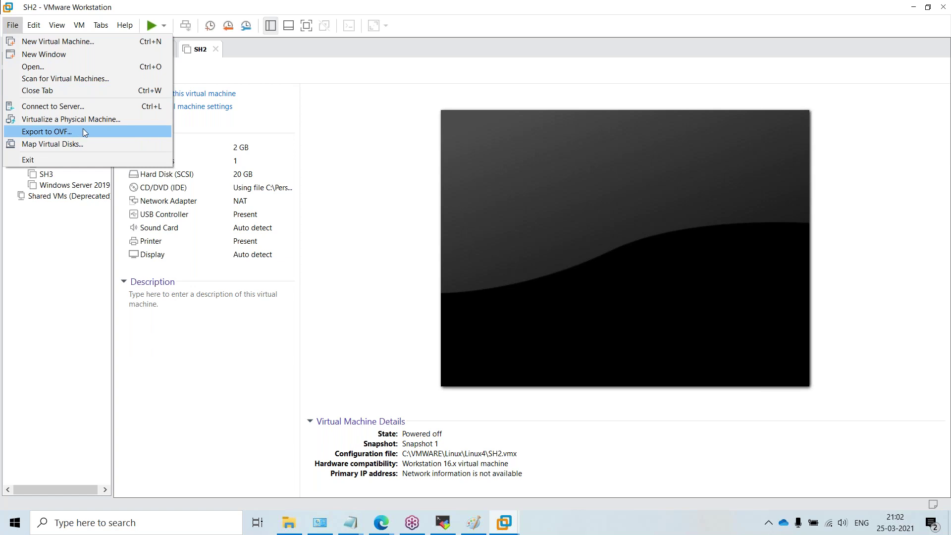
{"action": "left_click", "coordinate": [128, 132]}
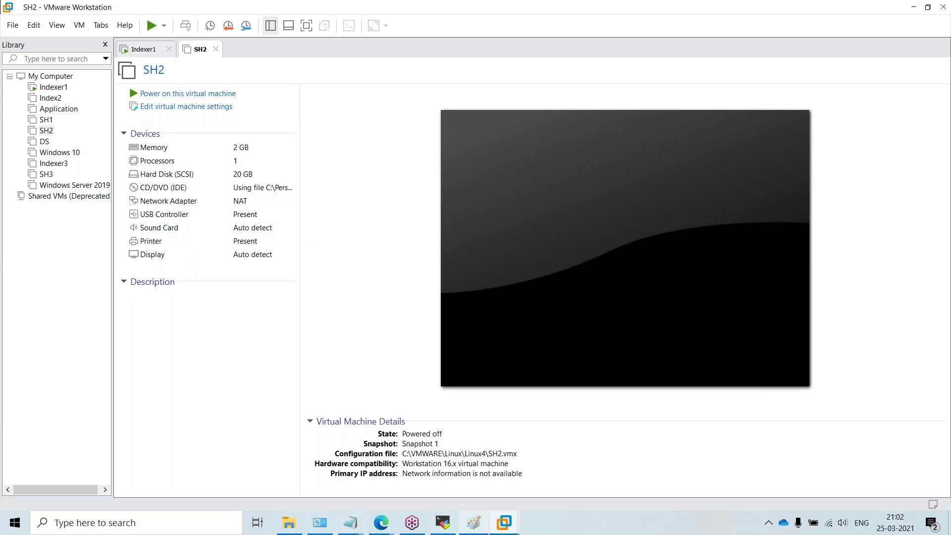
{"action": "left_click", "coordinate": [443, 522]}
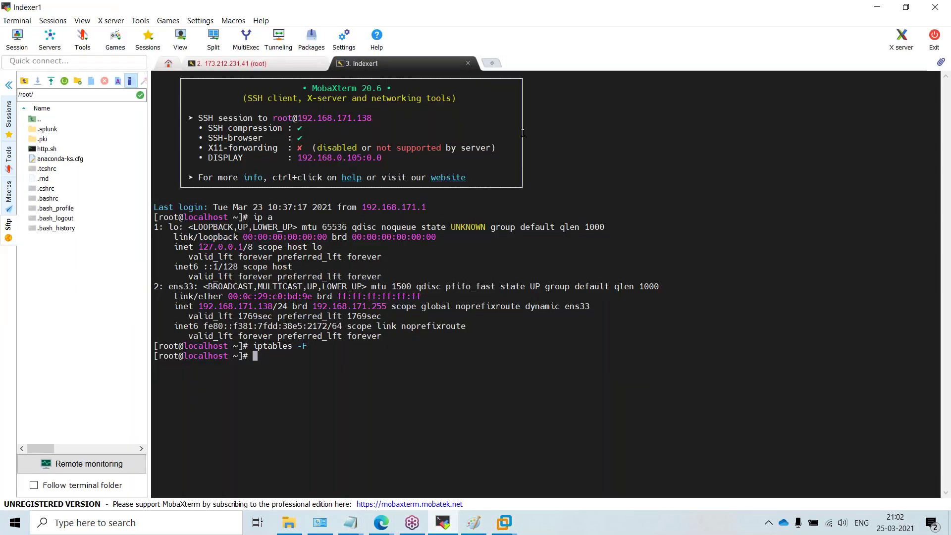
Step: Restore the Indexer1 terminal, change into /opt/splunk/bin and list its files
{"action": "right_click", "coordinate": [577, 10]}
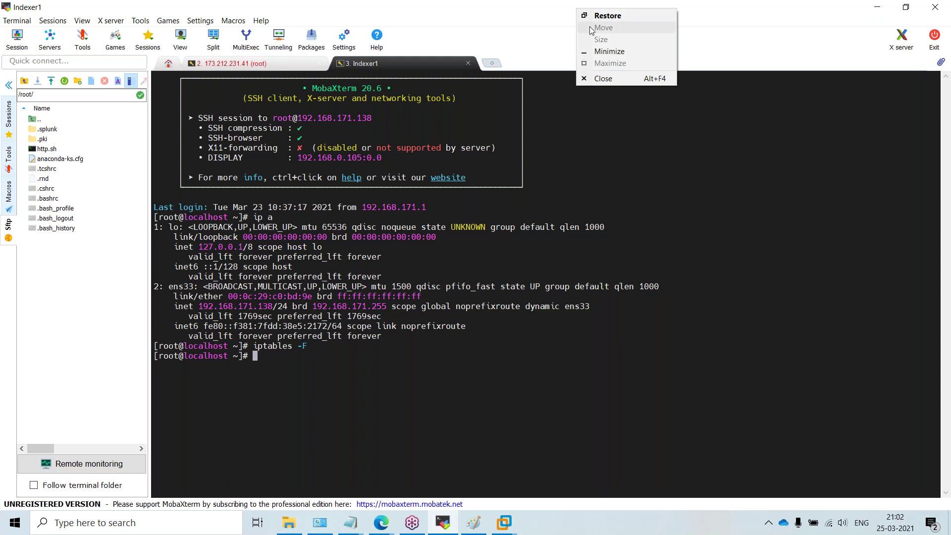
{"action": "left_click", "coordinate": [599, 51]}
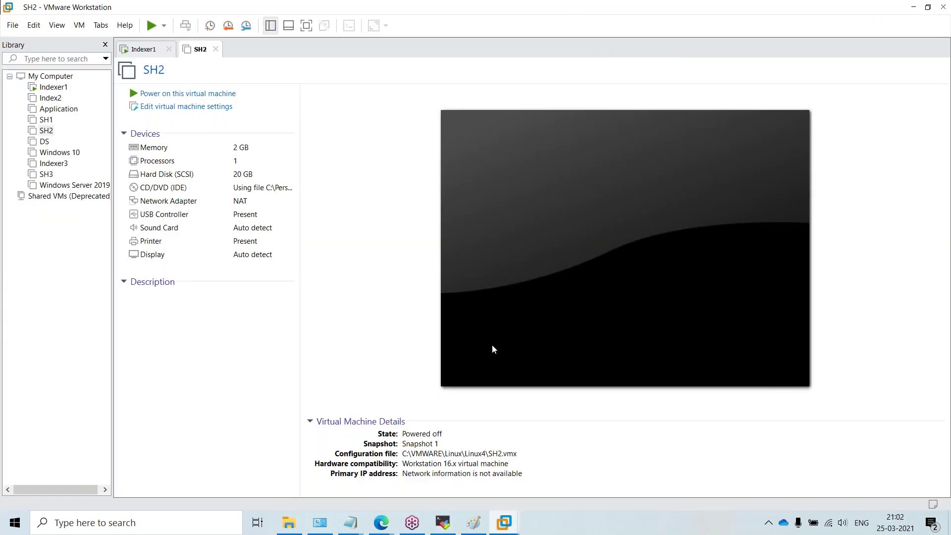
{"action": "left_click", "coordinate": [437, 521]}
{"action": "key", "text": "Return"}
{"action": "key", "text": "Return"}
{"action": "key", "text": "Return"}
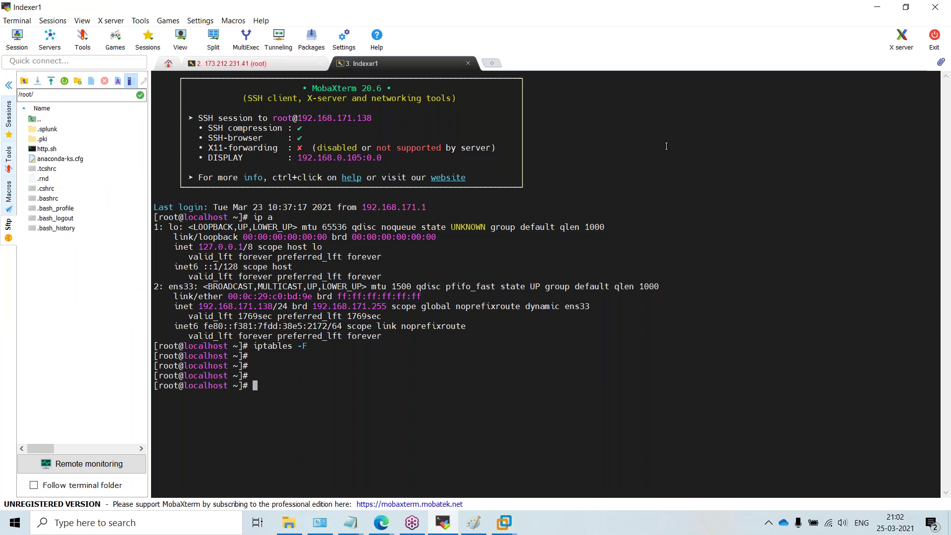
{"action": "type", "text": "cd /opt/splunk/b"}
{"action": "key", "text": "Tab"}
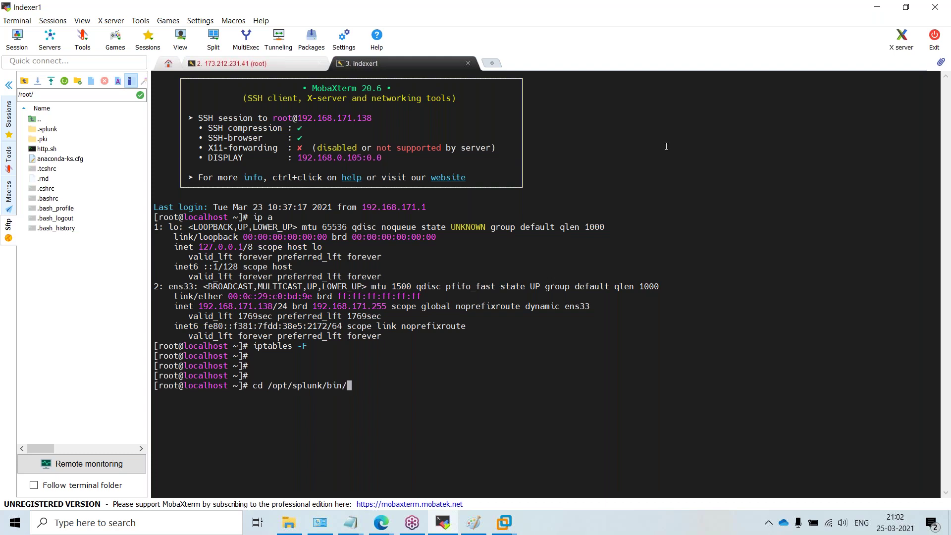
{"action": "key", "text": "Return"}
{"action": "key", "text": "Return"}
{"action": "key", "text": "Return"}
{"action": "type", "text": "ll"}
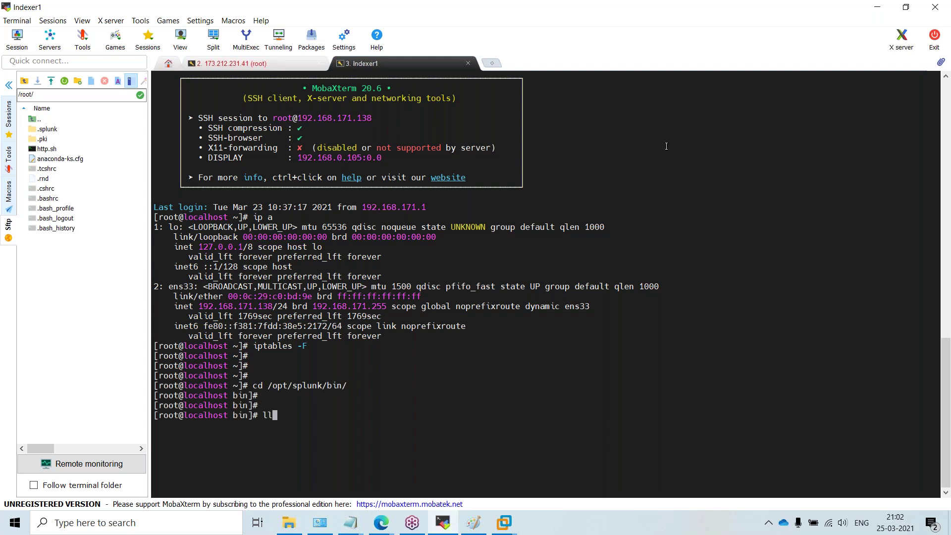
{"action": "key", "text": "Return"}
Step: Stop Splunk with ./splunk stop, then navigate to /opt/splunk and up to /opt
{"action": "type", "text": "./splunk stop"}
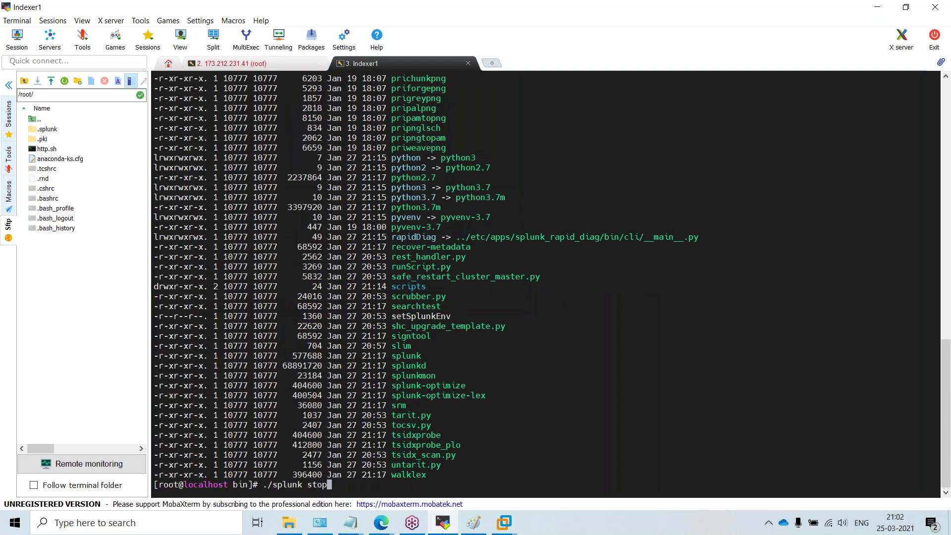
{"action": "key", "text": "Return"}
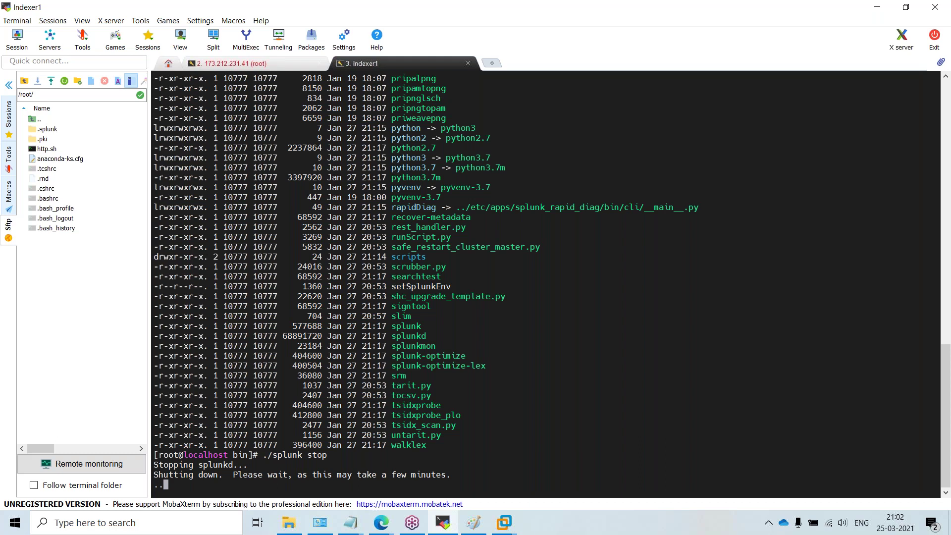
{"action": "key", "text": "Return"}
{"action": "key", "text": "Return"}
{"action": "key", "text": "Return"}
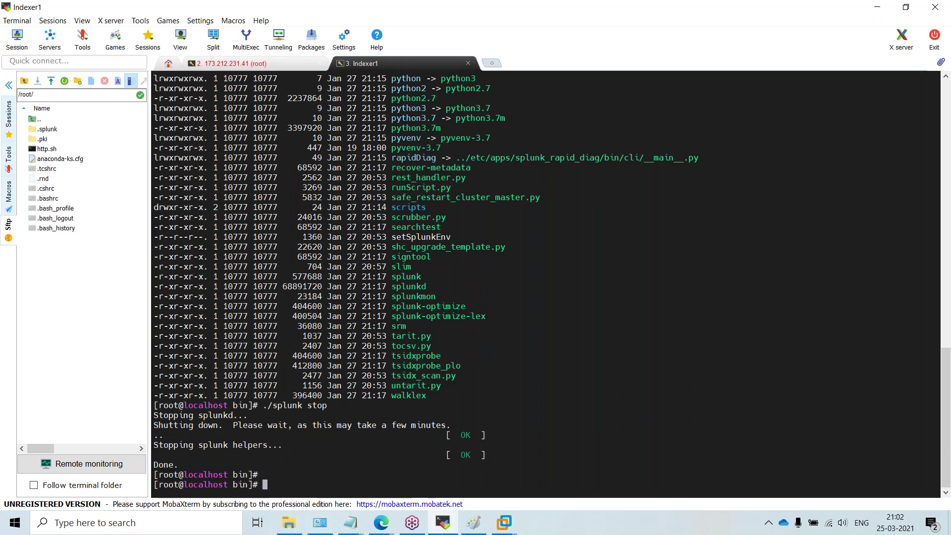
{"action": "type", "text": "cd"}
{"action": "key", "text": "Return"}
{"action": "key", "text": "Return"}
{"action": "key", "text": "Return"}
{"action": "type", "text": "cd /opt/splunk"}
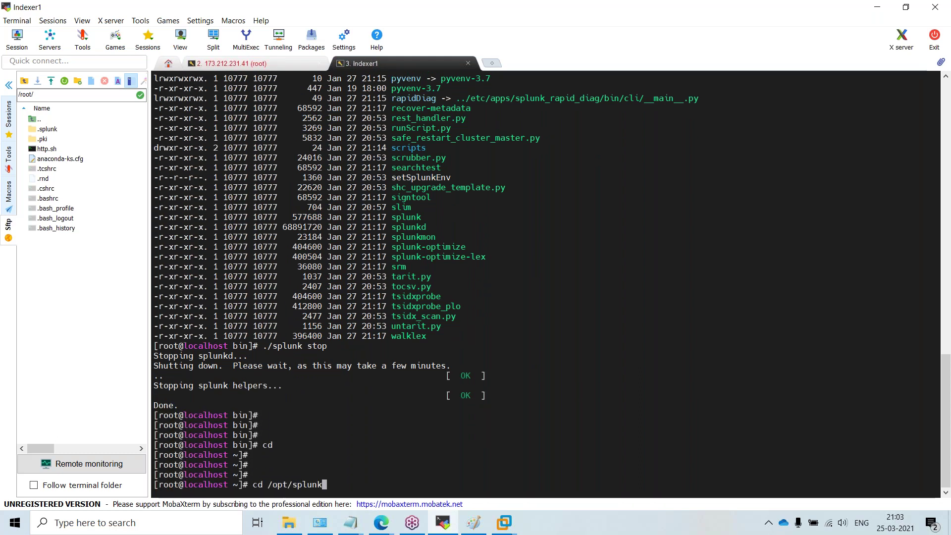
{"action": "key", "text": "Return"}
{"action": "type", "text": "cd .."}
Step: List /opt, delete the old splunk folder with rm -rf splunk, and run the Install_Splunk macro
{"action": "key", "text": "Return"}
{"action": "type", "text": "ll"}
{"action": "key", "text": "Return"}
{"action": "type", "text": "rm"}
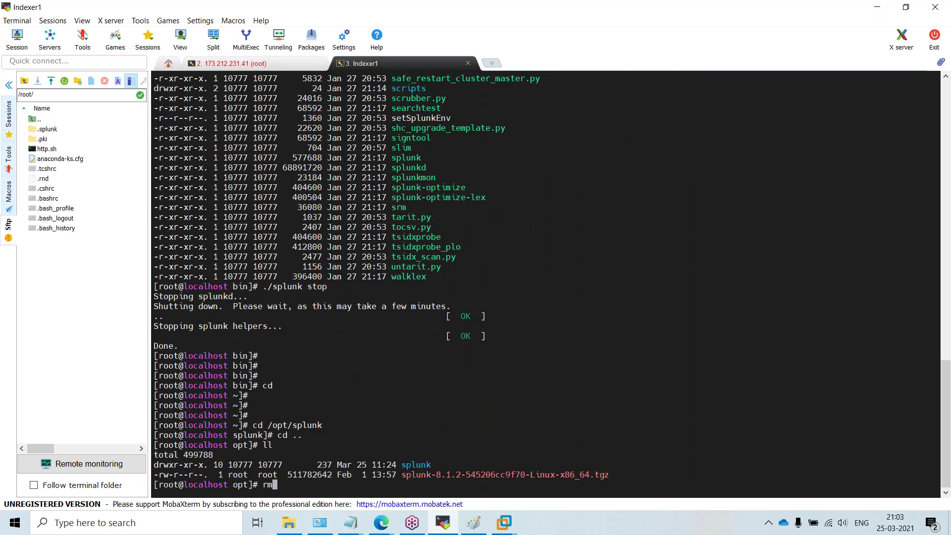
{"action": "type", "text": " -rf splunk"}
{"action": "key", "text": "Return"}
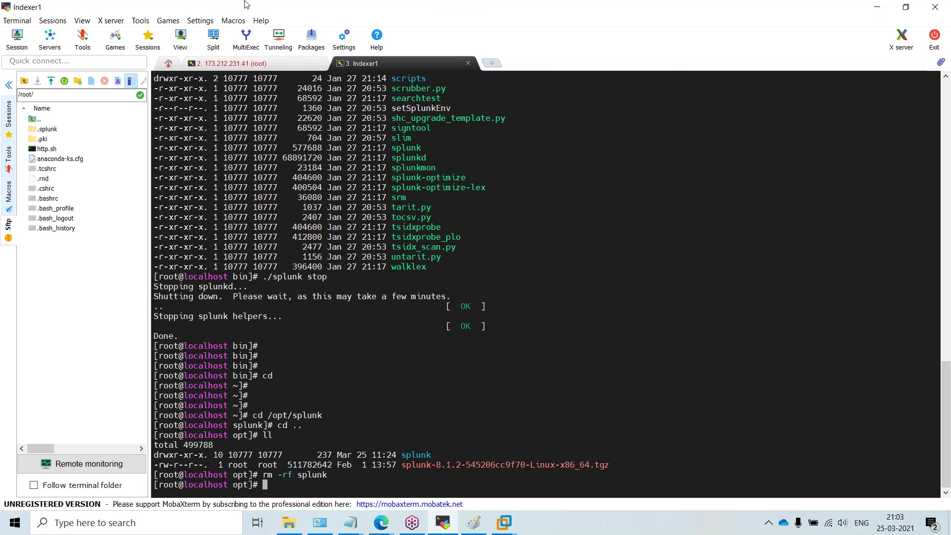
{"action": "left_click", "coordinate": [233, 21]}
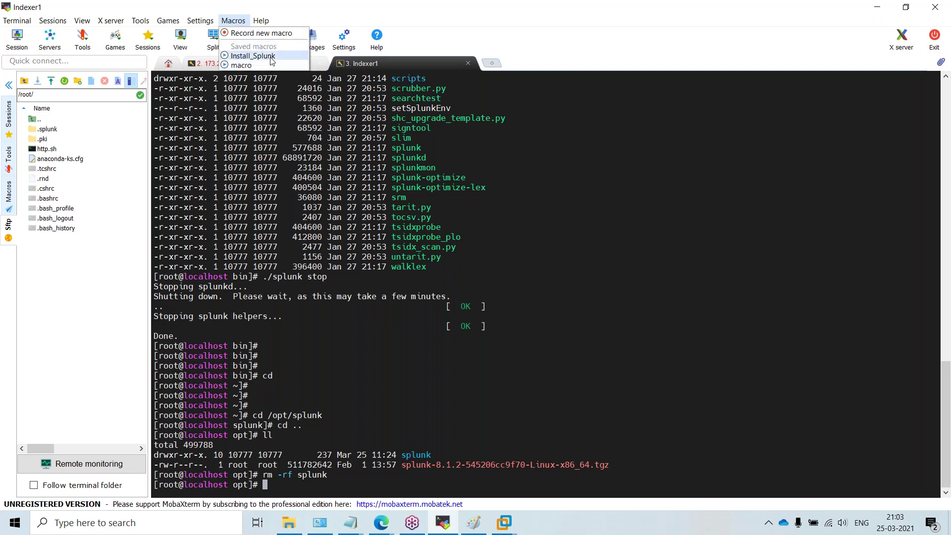
{"action": "left_click", "coordinate": [271, 56]}
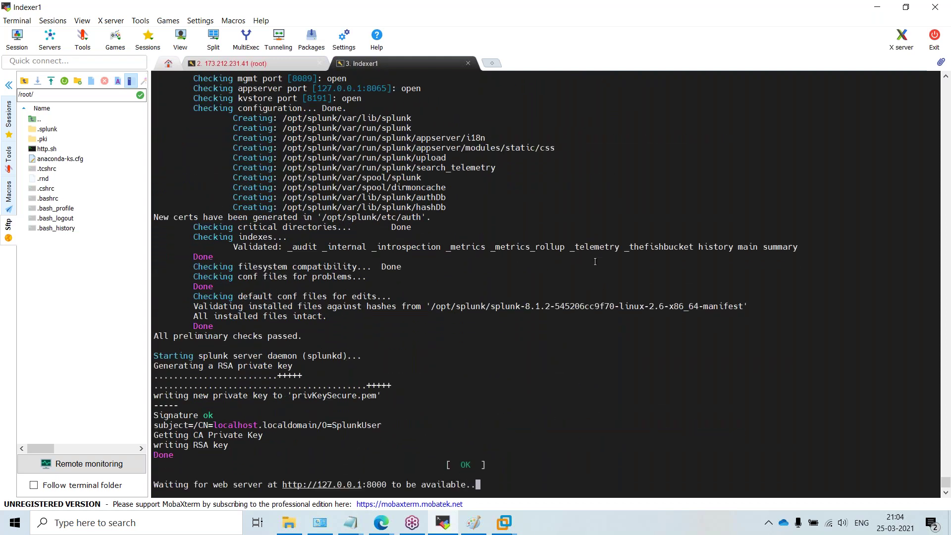
Step: Clear the terminal, run lls, and scroll through Splunk's startup output
{"action": "right_click", "coordinate": [595, 261]}
{"action": "key", "text": "Return"}
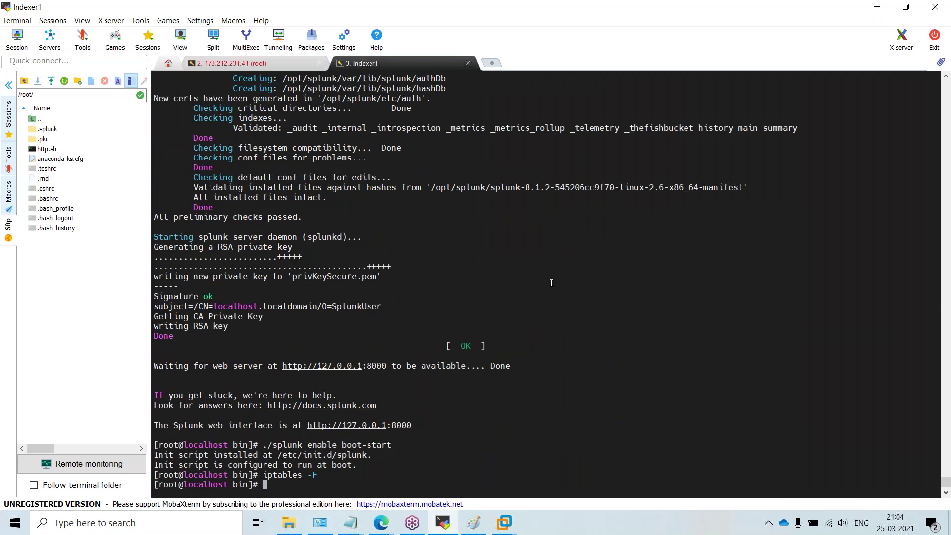
{"action": "key", "text": "ctrl+l"}
{"action": "key", "text": "Return"}
{"action": "key", "text": "Return"}
{"action": "key", "text": "Return"}
{"action": "key", "text": "Return"}
{"action": "type", "text": "lls"}
{"action": "key", "text": "Return"}
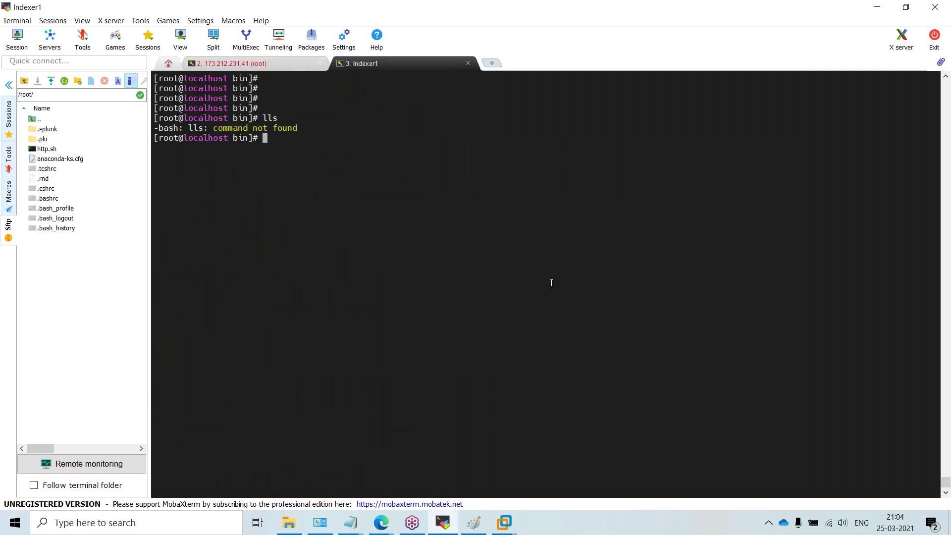
{"action": "scroll", "coordinate": [562, 291], "scroll_direction": "up", "scroll_amount": 15}
{"action": "scroll", "coordinate": [402, 282], "scroll_direction": "up", "scroll_amount": 7}
{"action": "scroll", "coordinate": [399, 317], "scroll_direction": "down", "scroll_amount": 6}
{"action": "scroll", "coordinate": [399, 317], "scroll_direction": "down", "scroll_amount": 3}
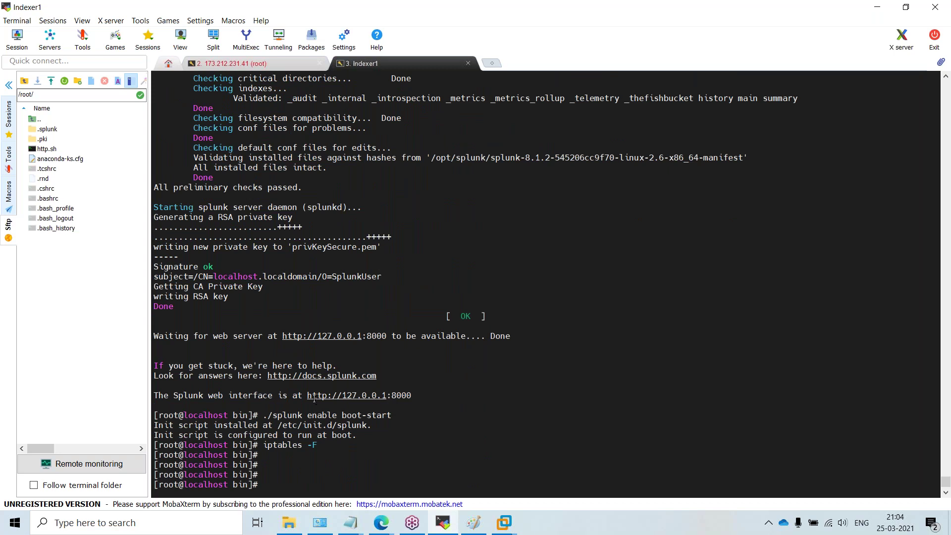
{"action": "scroll", "coordinate": [314, 425], "scroll_direction": "up", "scroll_amount": 3}
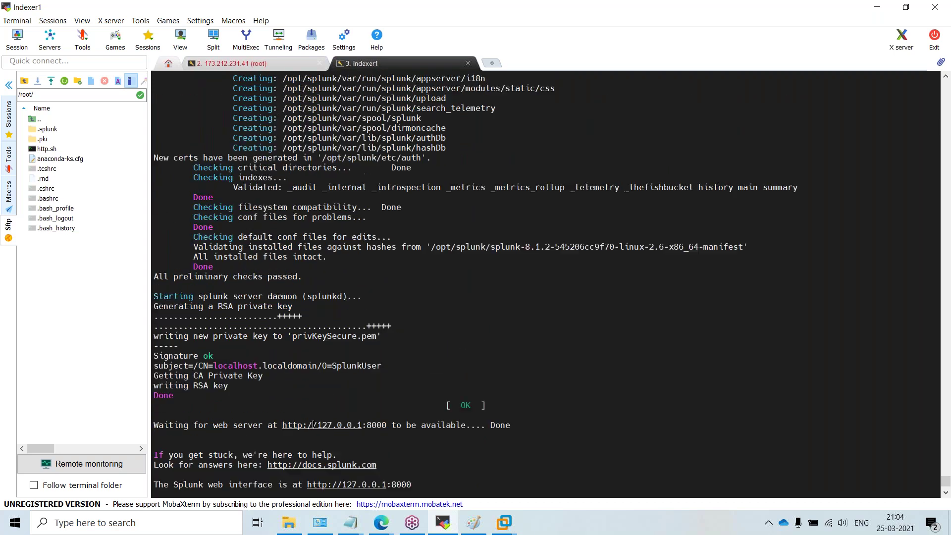
{"action": "type", "text": "lls"}
{"action": "key", "text": "Return"}
{"action": "type", "text": "loc"}
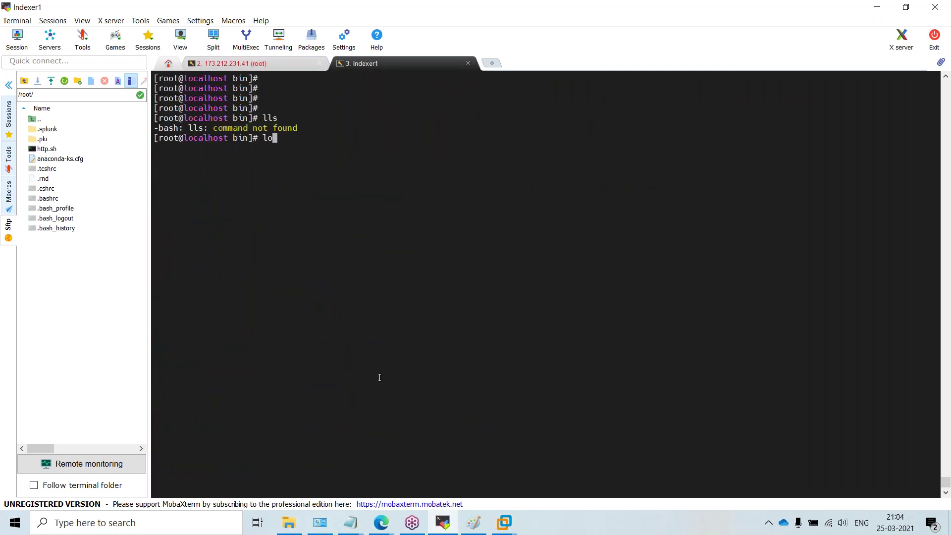
{"action": "key", "text": "BackSpace"}
{"action": "key", "text": "BackSpace"}
{"action": "key", "text": "BackSpace"}
{"action": "scroll", "coordinate": [461, 336], "scroll_direction": "up", "scroll_amount": 11}
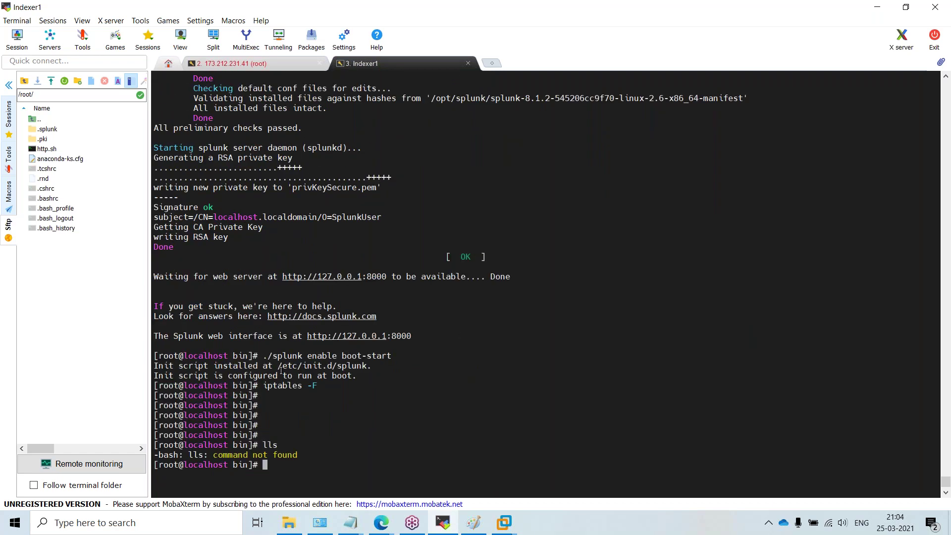
Step: Select the Splunk web server addresses in the startup output and dismiss the failed SSH window
{"action": "left_click_drag", "start_coordinate": [307, 338], "coordinate": [411, 335]}
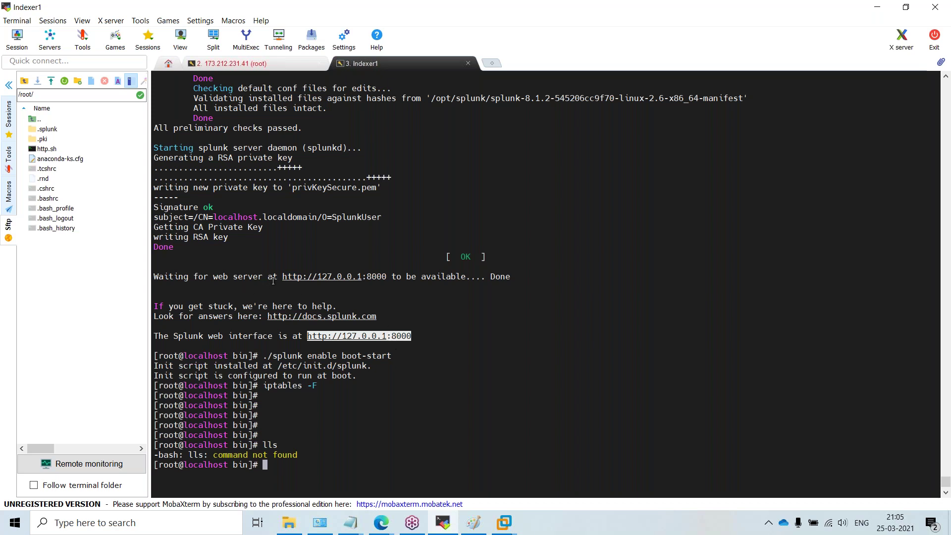
{"action": "left_click_drag", "start_coordinate": [283, 277], "coordinate": [384, 274]}
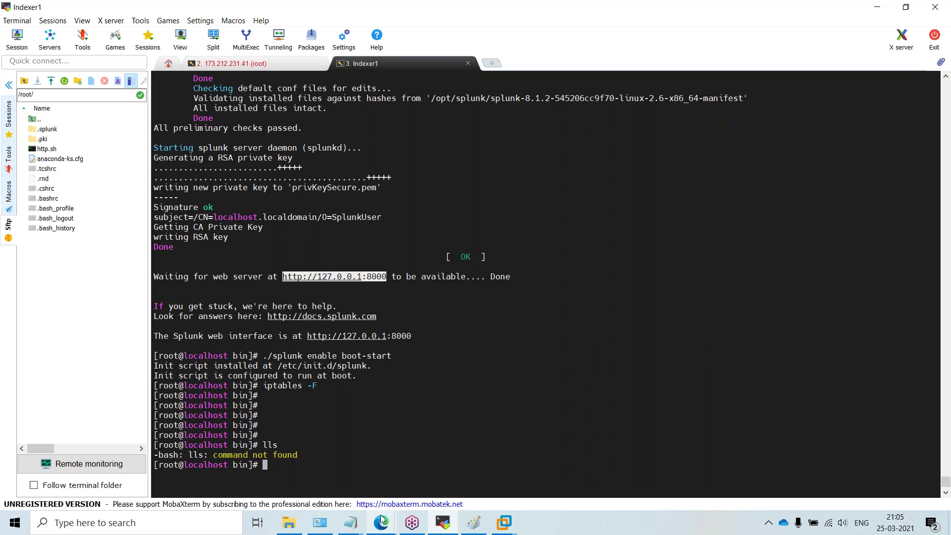
{"action": "mouse_move", "coordinate": [381, 523]}
{"action": "left_click", "coordinate": [486, 306]}
Step: Run ip a to find the ens33 address 192.168.171.138, then hide the terminal
{"action": "key", "text": "ctrl+l"}
{"action": "type", "text": "hos"}
{"action": "key", "text": "BackSpace"}
{"action": "key", "text": "BackSpace"}
{"action": "key", "text": "BackSpace"}
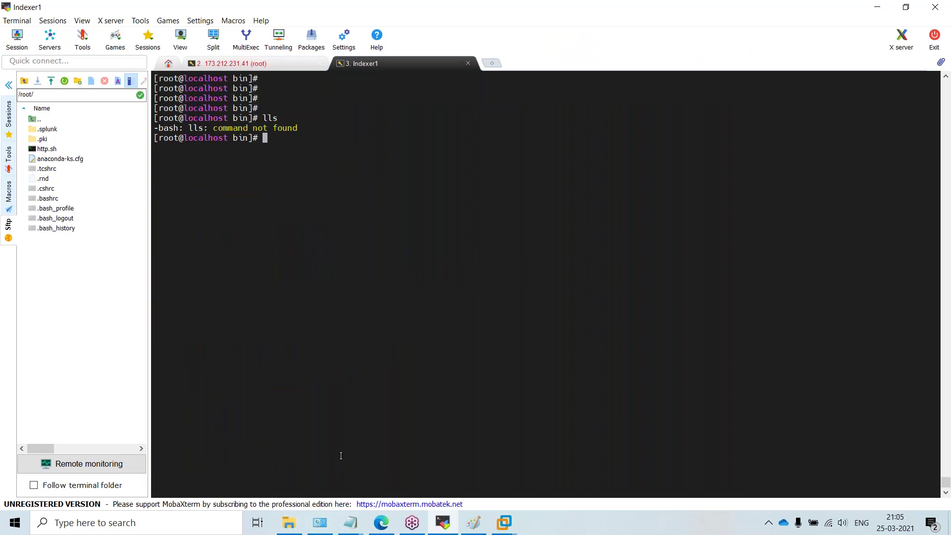
{"action": "type", "text": "ip a"}
{"action": "key", "text": "Return"}
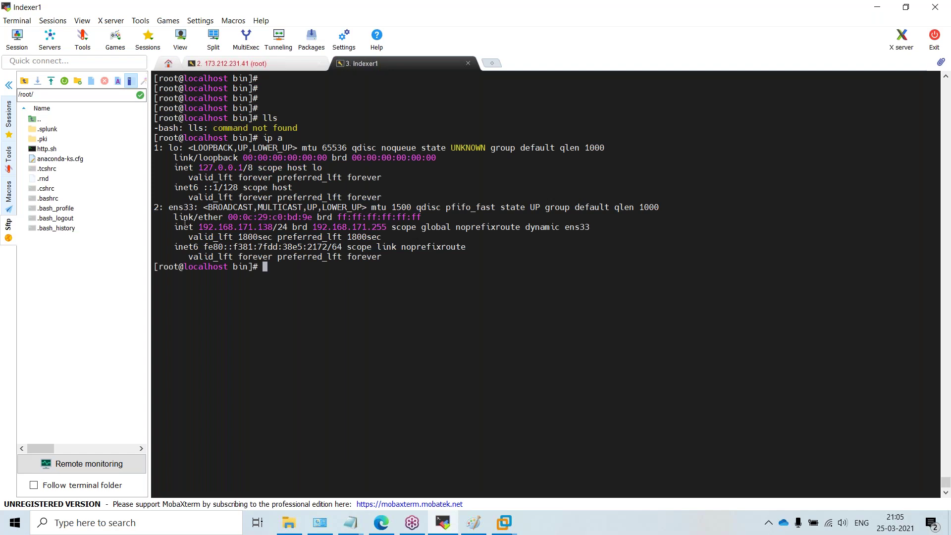
{"action": "left_click_drag", "start_coordinate": [199, 227], "coordinate": [268, 228]}
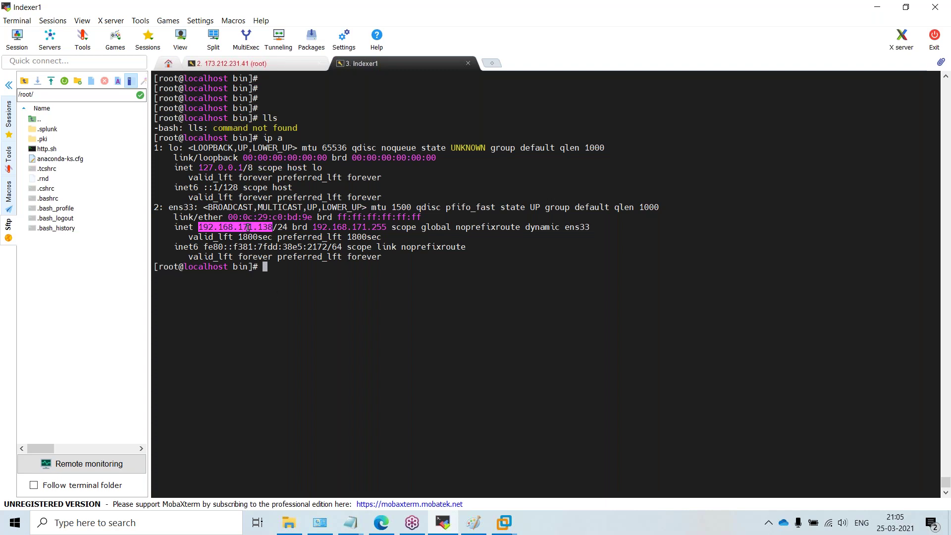
{"action": "left_click", "coordinate": [247, 229]}
{"action": "left_click", "coordinate": [875, 8]}
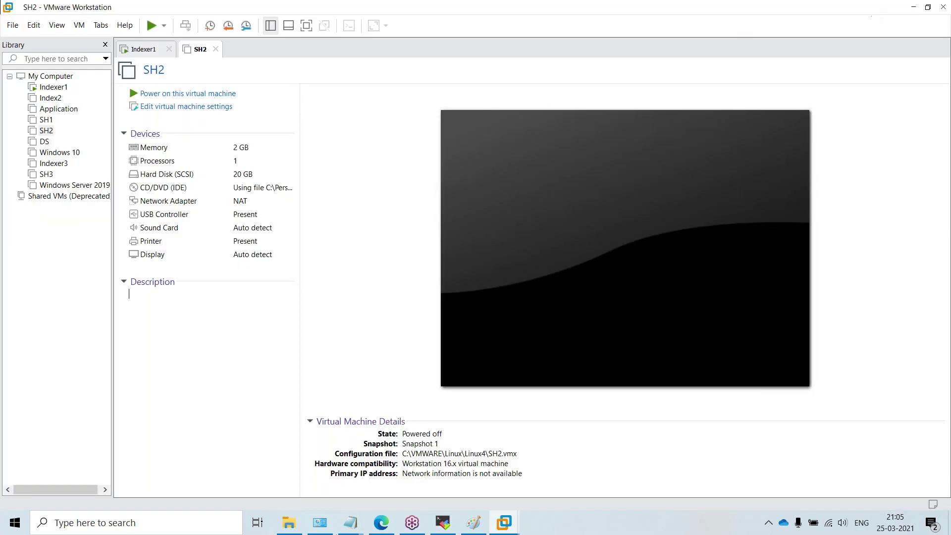
Step: Load the Splunk login page at 192.168.171.138:8000 in Edge
{"action": "left_click", "coordinate": [378, 531]}
{"action": "left_click", "coordinate": [556, 33]}
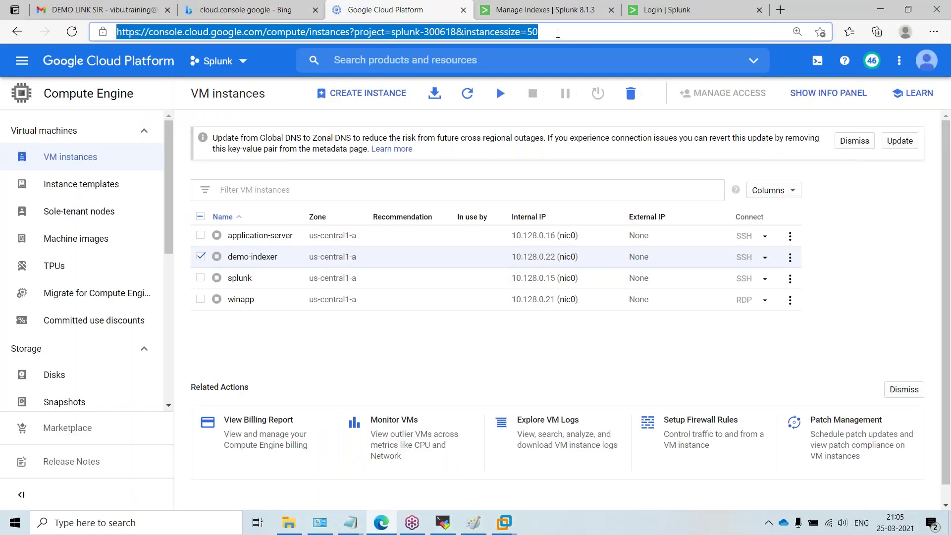
{"action": "type", "text": "192.168.171.138"}
{"action": "key", "text": "Return"}
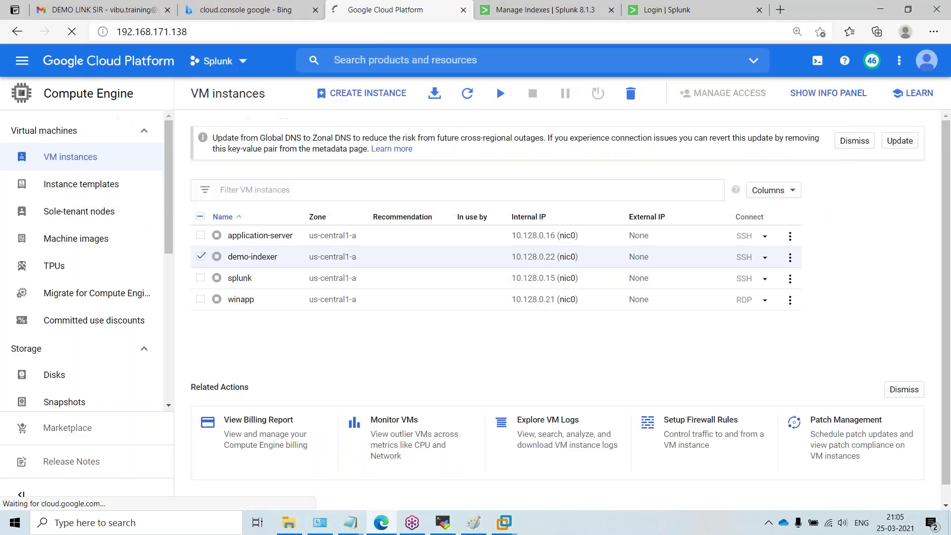
{"action": "key", "text": "ctrl+shift+Tab"}
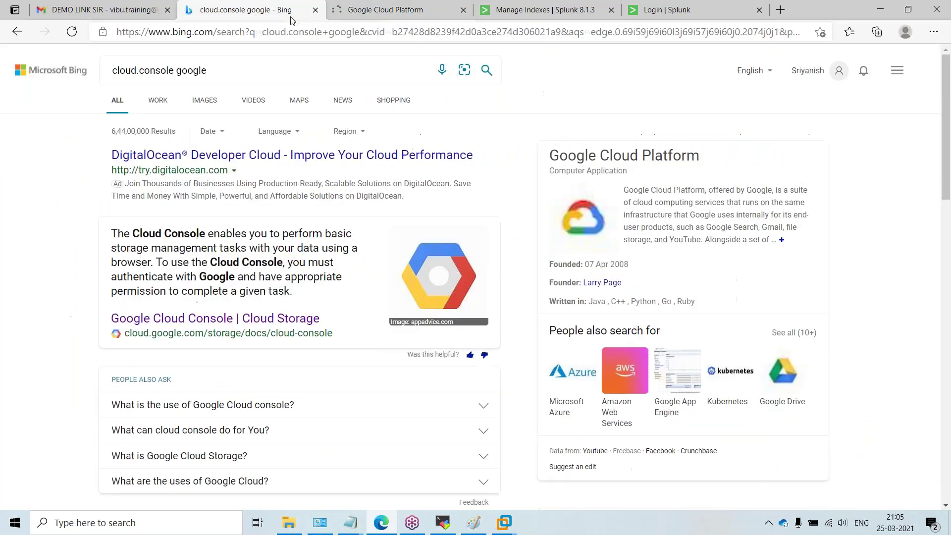
{"action": "type", "text": "192.168.171.138"}
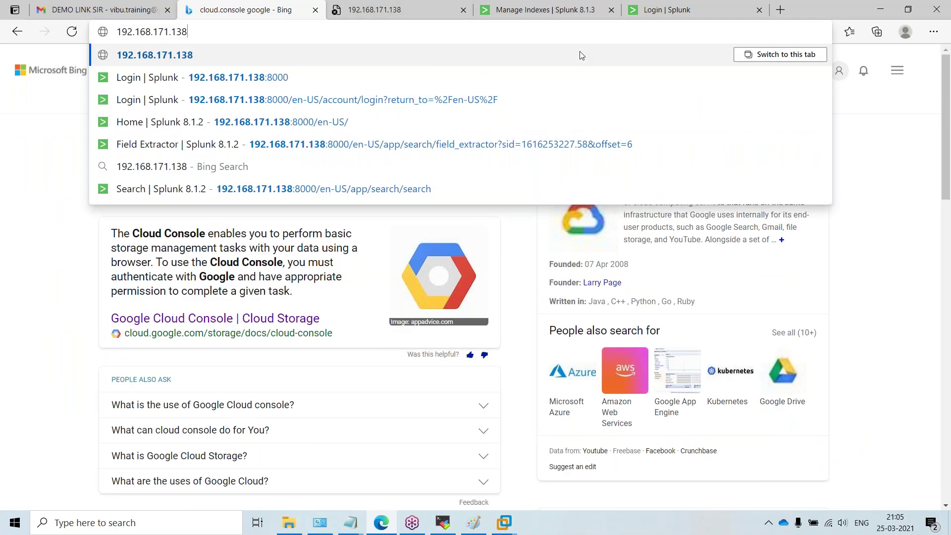
{"action": "type", "text": ":8000"}
{"action": "key", "text": "Return"}
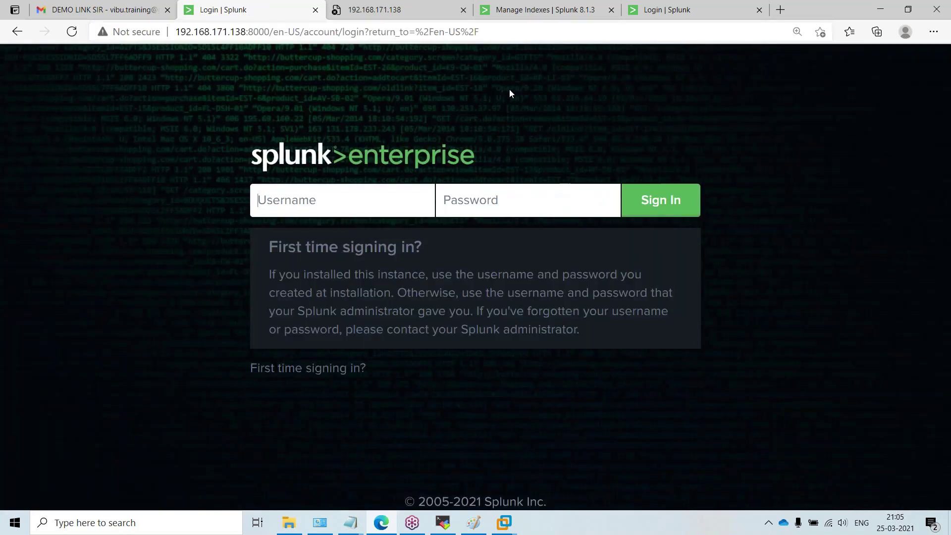
Step: Close the duplicate and unreachable tabs, leave a fresh new tab, and minimize Edge
{"action": "left_click", "coordinate": [316, 10]}
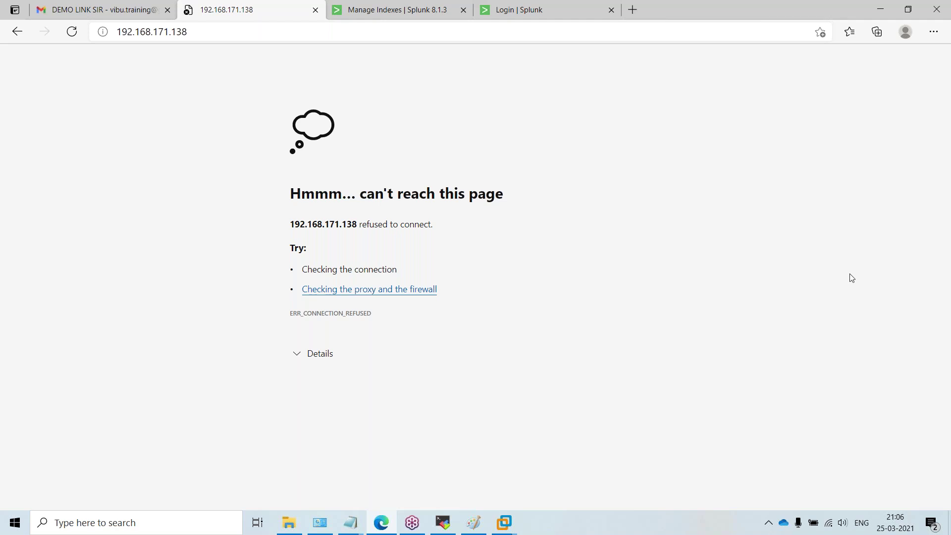
{"action": "key", "text": "F5"}
{"action": "left_click", "coordinate": [315, 10]}
{"action": "left_click", "coordinate": [316, 11]}
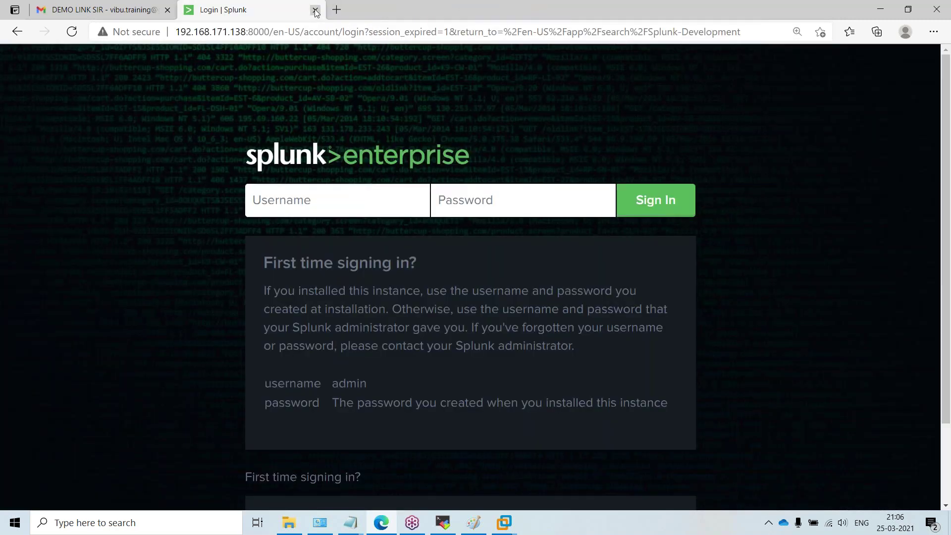
{"action": "left_click", "coordinate": [315, 11]}
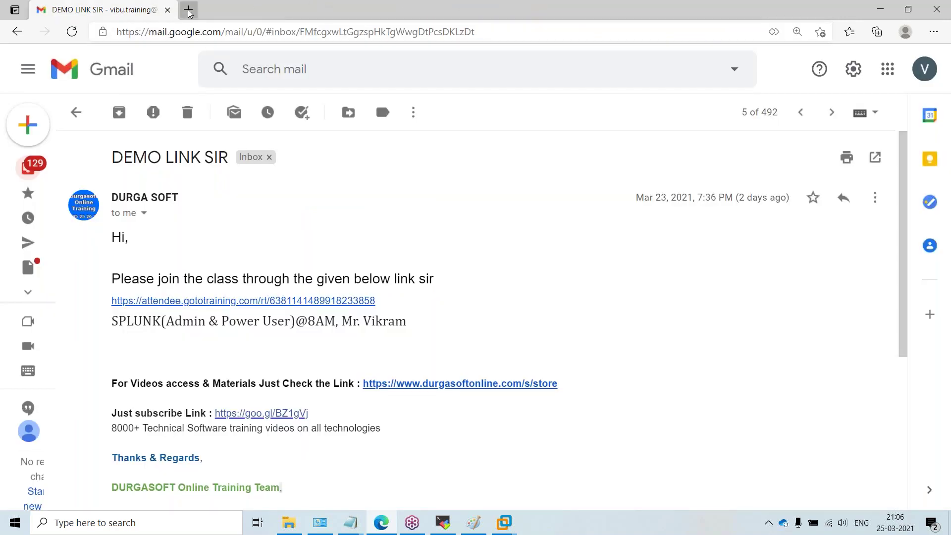
{"action": "left_click", "coordinate": [189, 10]}
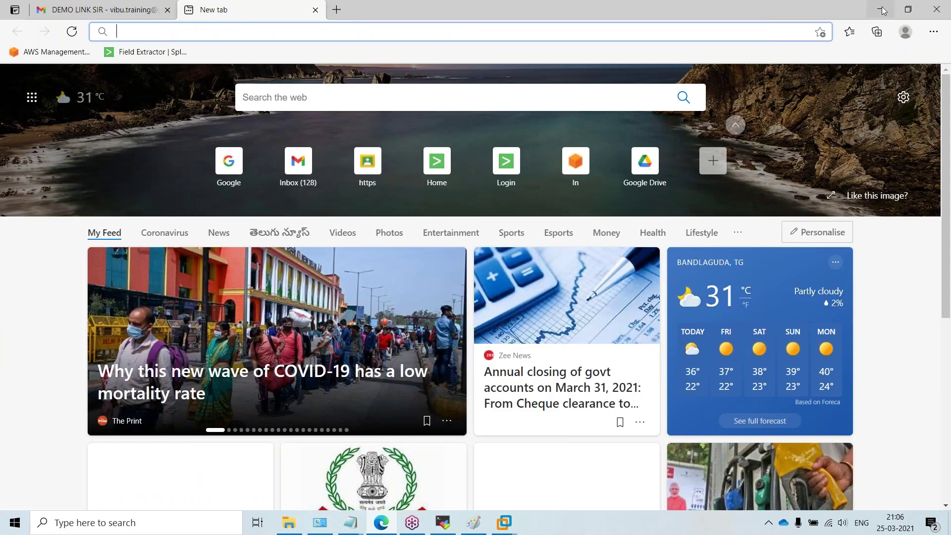
{"action": "left_click", "coordinate": [883, 10]}
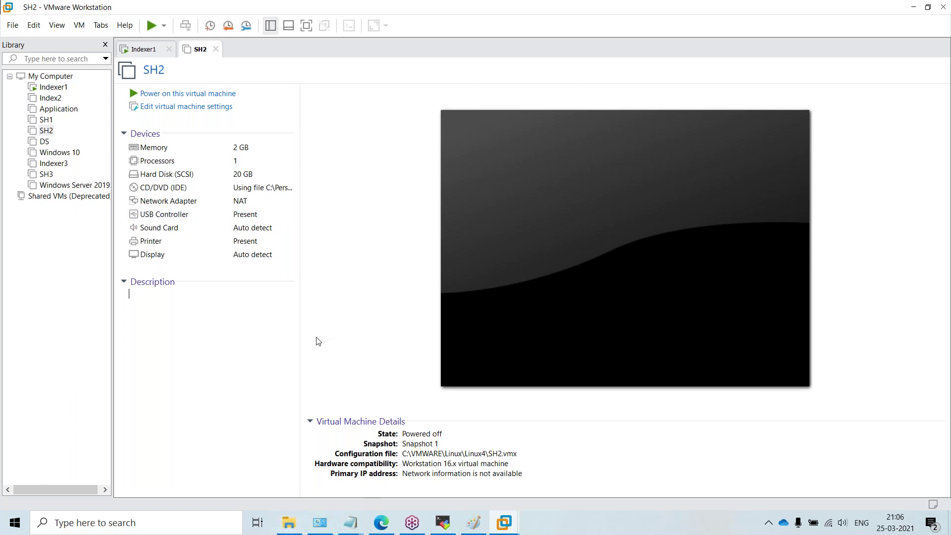
Step: Collapse SH2's Description and Virtual Machine Details sections, then dismiss the window's system menu
{"action": "left_click", "coordinate": [124, 285]}
{"action": "left_click", "coordinate": [124, 284]}
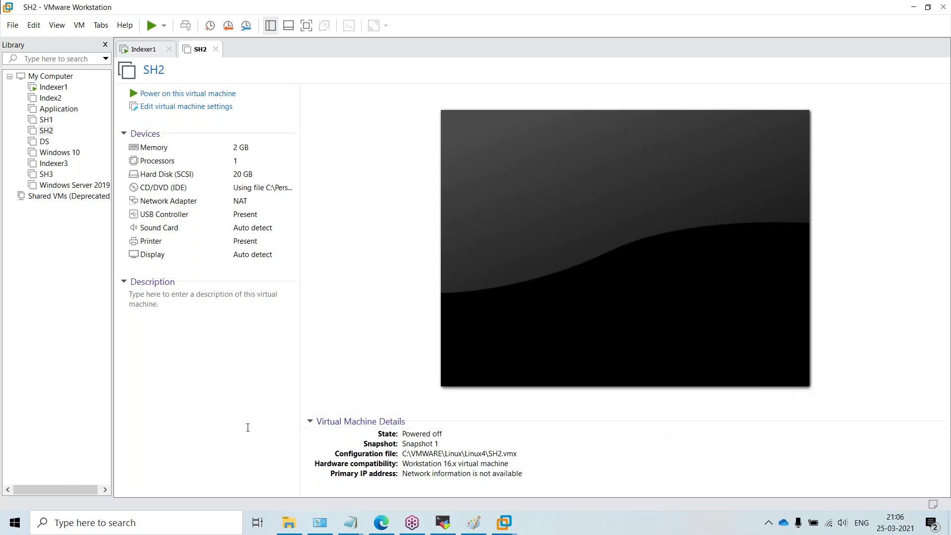
{"action": "left_click", "coordinate": [312, 422]}
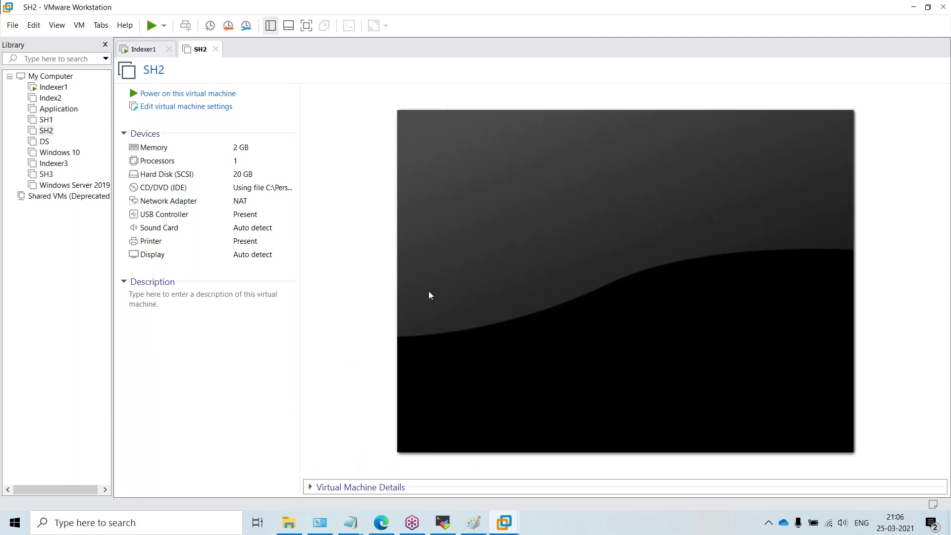
{"action": "left_click", "coordinate": [125, 282]}
{"action": "left_click", "coordinate": [124, 282]}
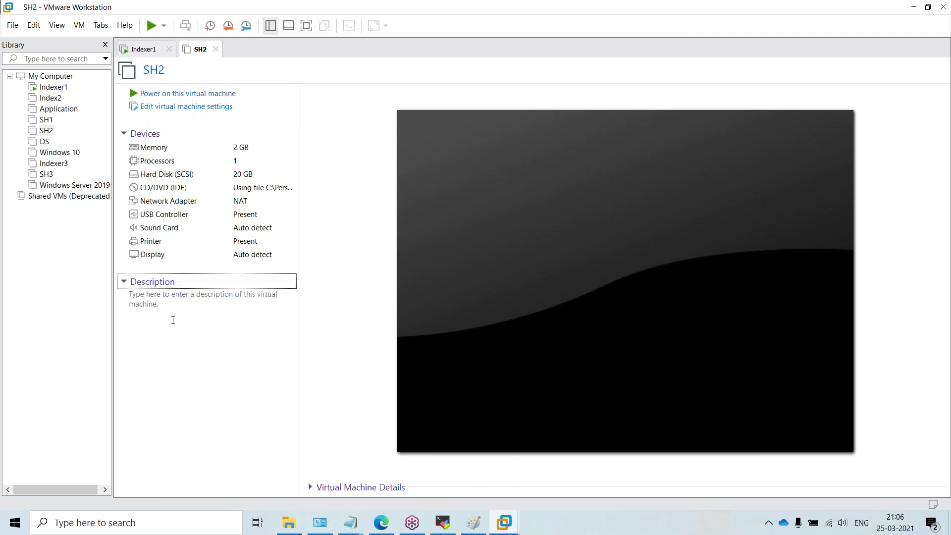
{"action": "left_click", "coordinate": [172, 319]}
{"action": "left_click", "coordinate": [124, 282]}
{"action": "left_click", "coordinate": [124, 282]}
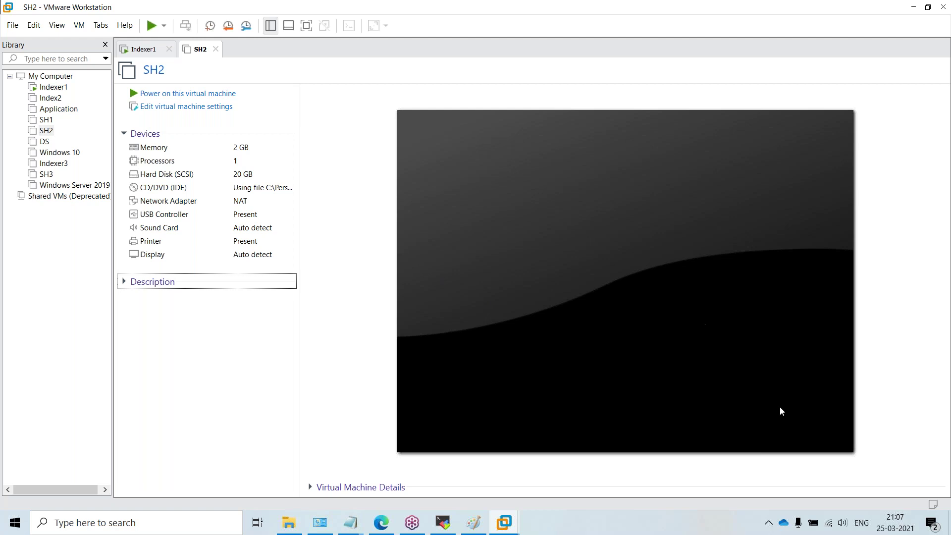
{"action": "left_click", "coordinate": [268, 324]}
{"action": "right_click", "coordinate": [608, 7]}
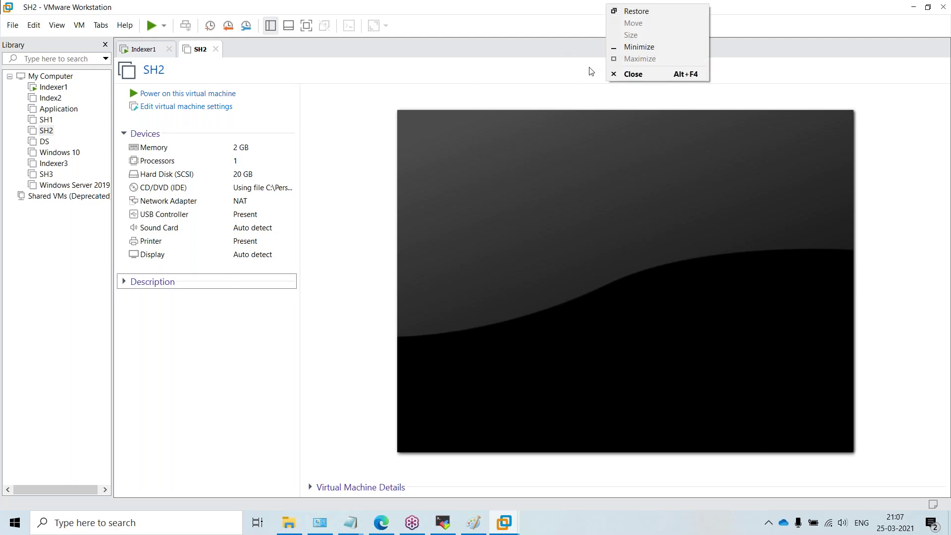
{"action": "left_click", "coordinate": [945, 26]}
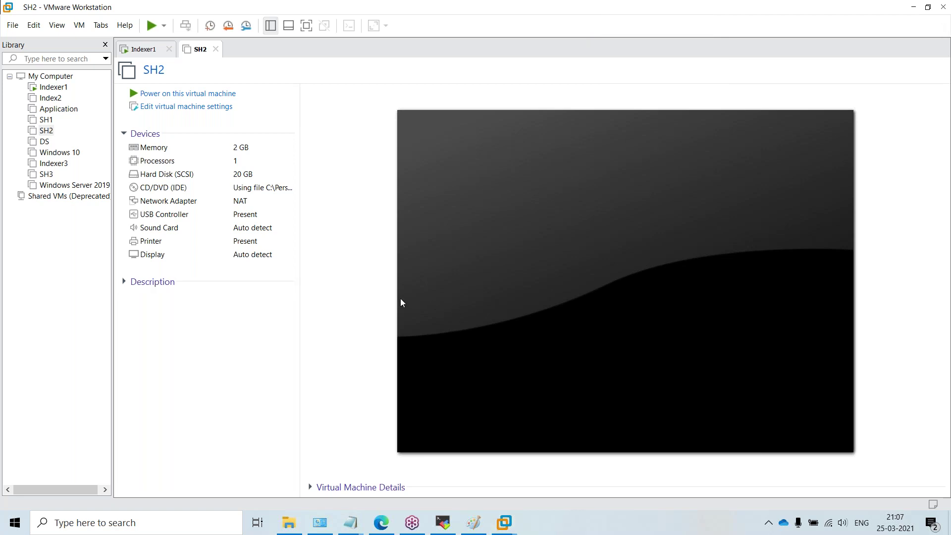